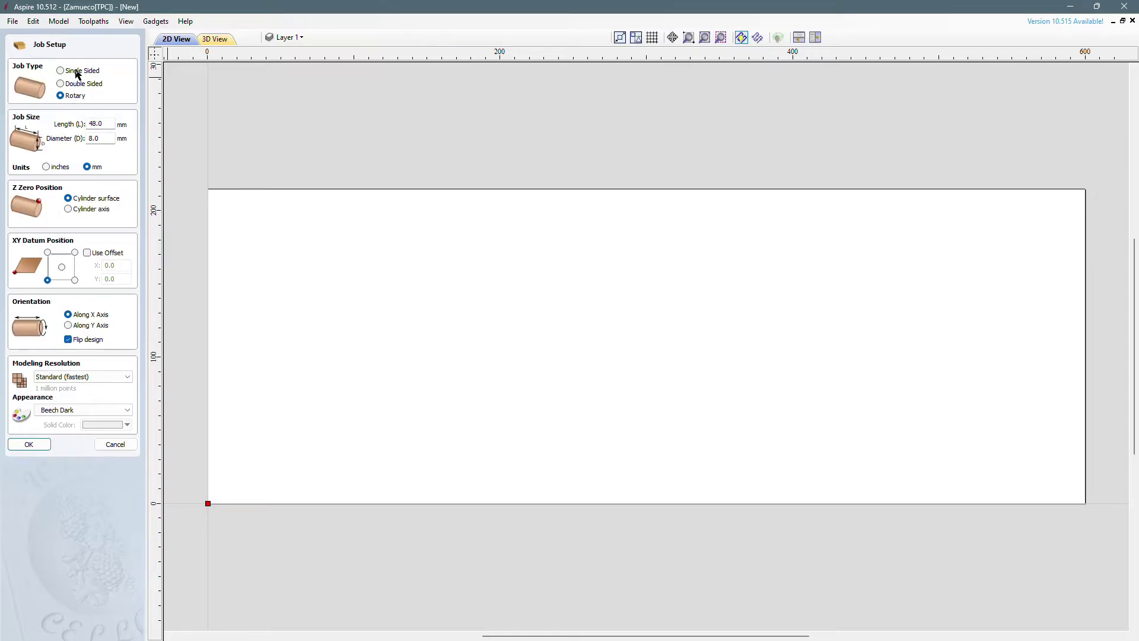
# Set up a single-sided job 200 mm wide, 300 mm high and 16 mm thick
pyautogui.click(75, 71)
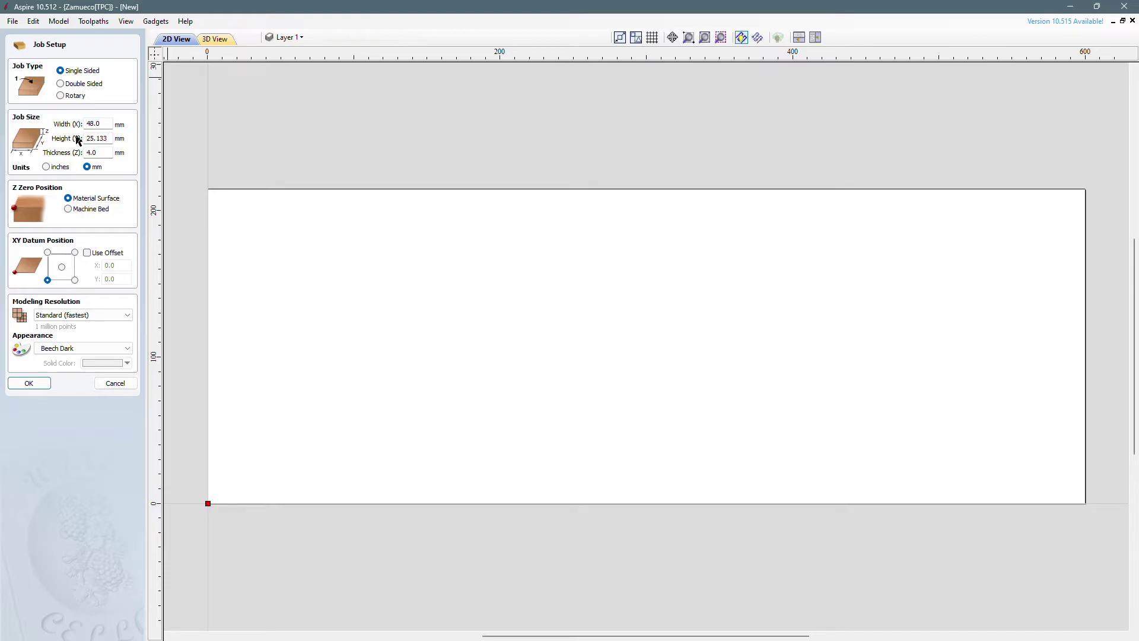
pyautogui.doubleClick(107, 121)
pyautogui.write('200')
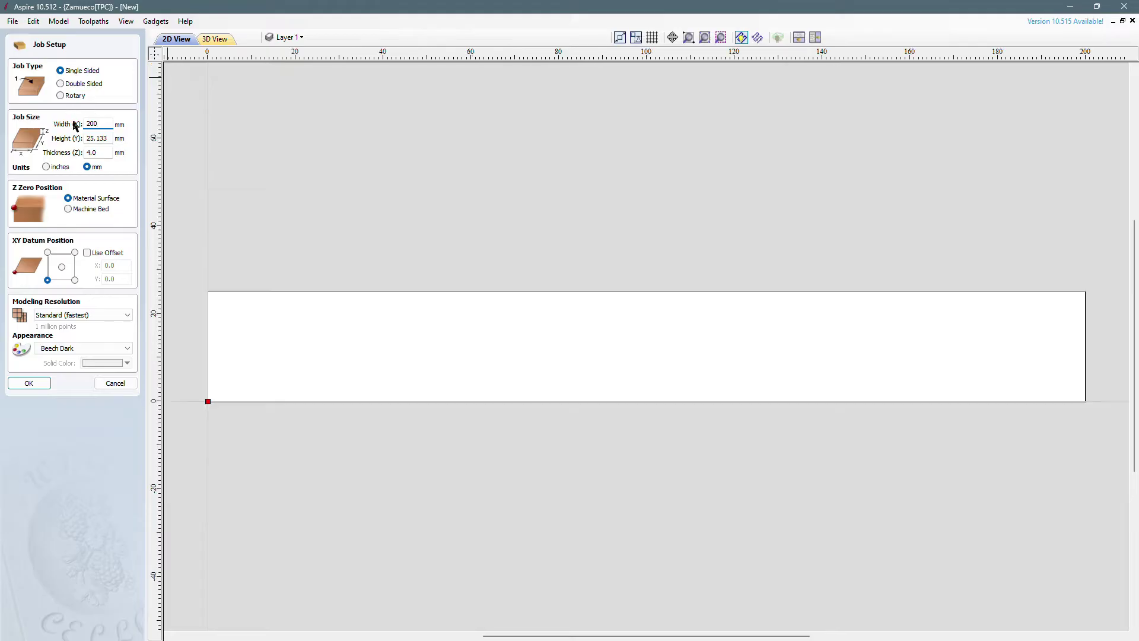
pyautogui.doubleClick(102, 138)
pyautogui.write('300')
pyautogui.doubleClick(105, 152)
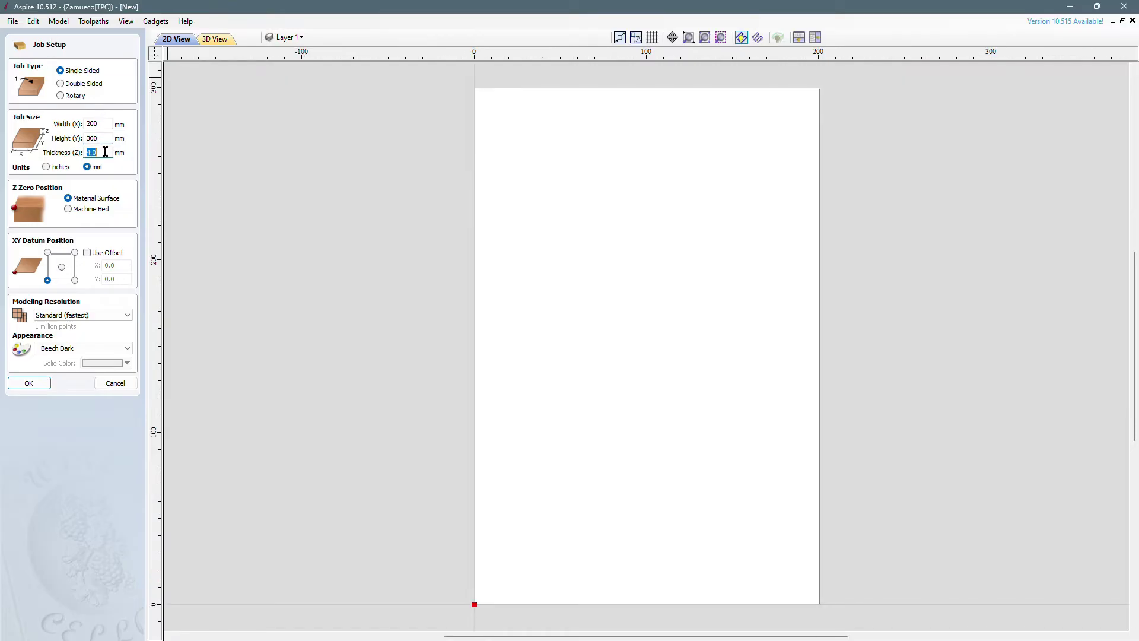
pyautogui.write('16')
# Try the Z zero options and the XY datum positions, returning to Material Surface and the lower-left corner
pyautogui.click(68, 209)
pyautogui.click(68, 199)
pyautogui.click(48, 254)
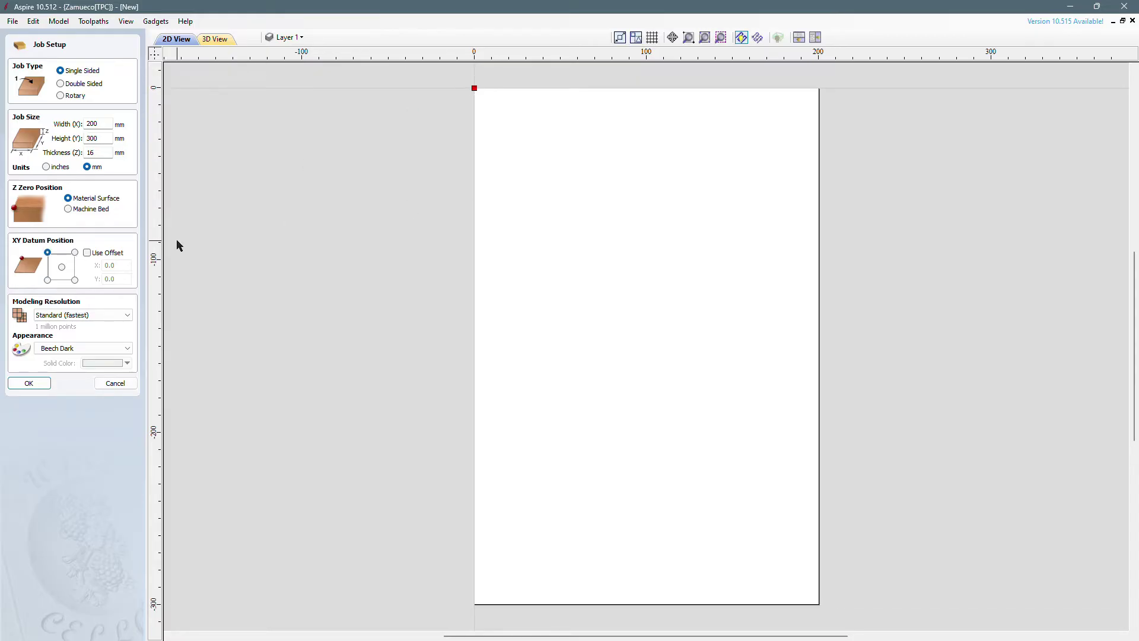
pyautogui.click(75, 252)
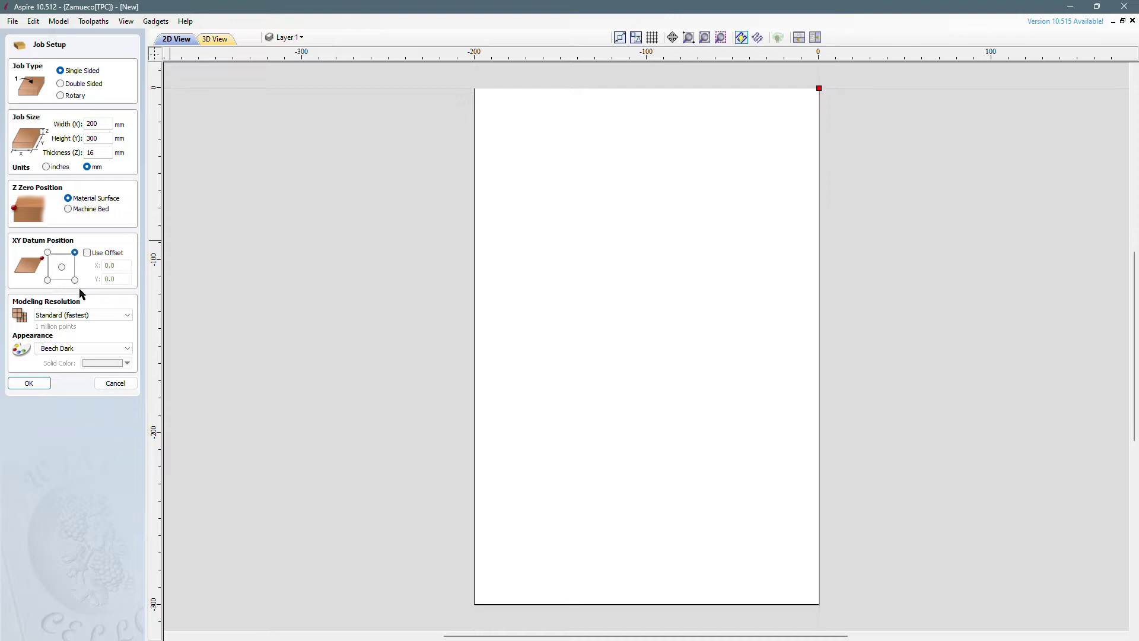
pyautogui.click(75, 280)
pyautogui.click(48, 280)
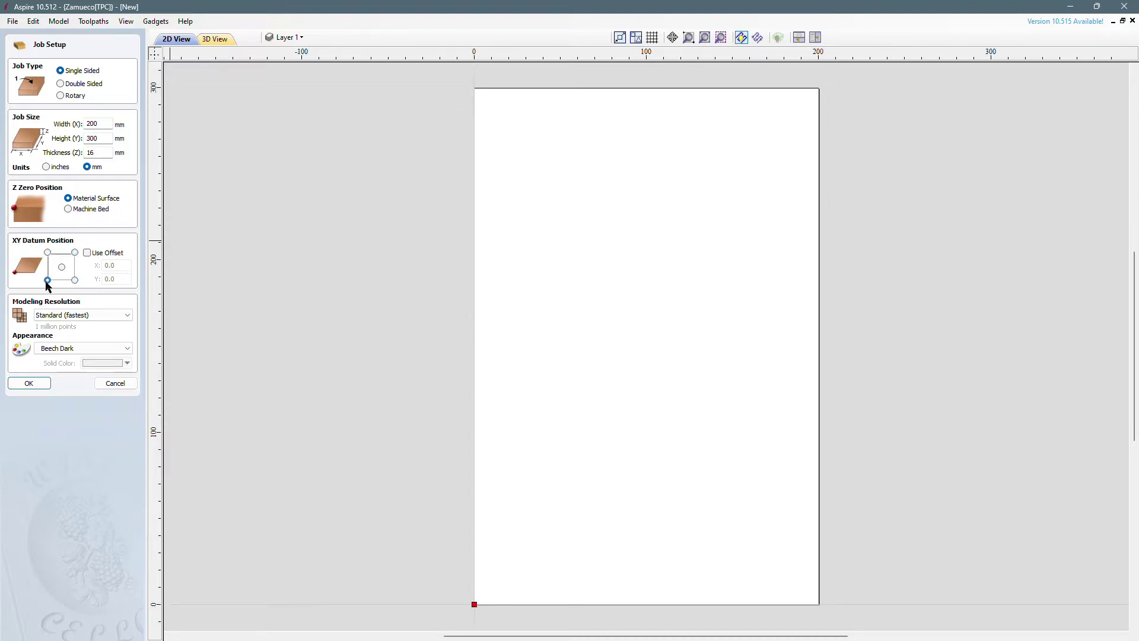
pyautogui.click(61, 267)
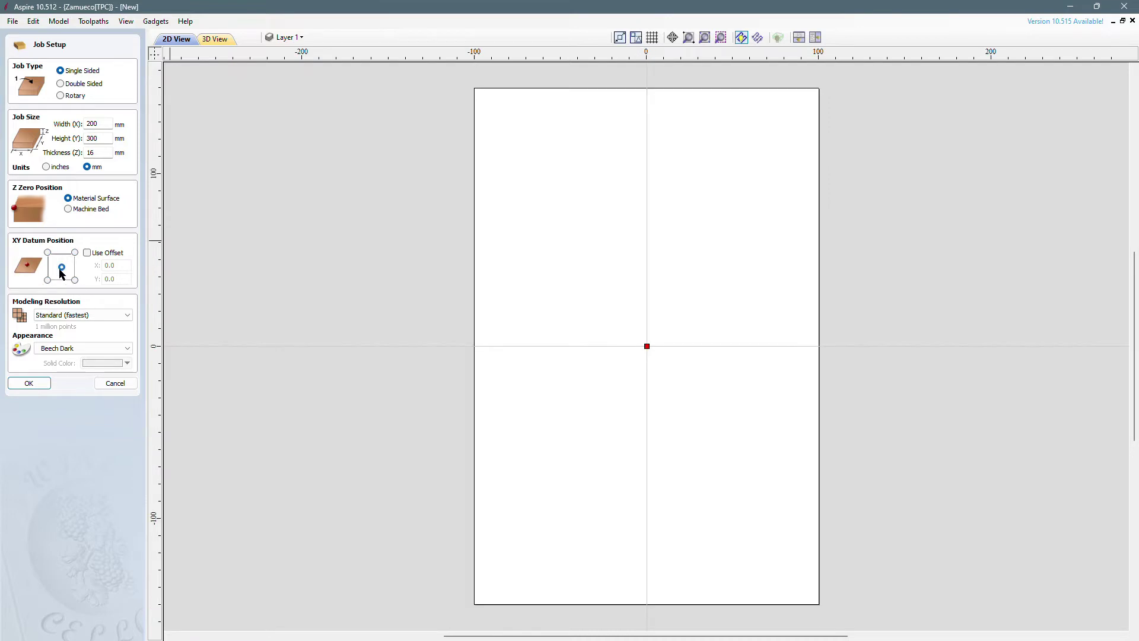
pyautogui.click(48, 280)
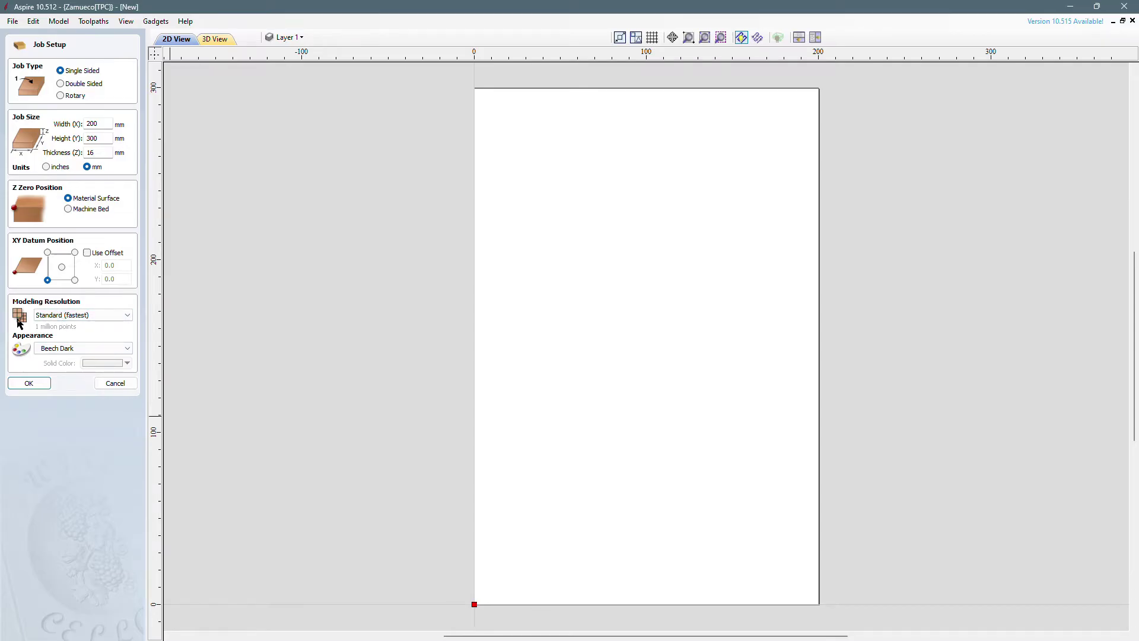
# Keep Standard (fastest) modeling resolution and the Beech Dark appearance, and apply the job setup
pyautogui.click(110, 315)
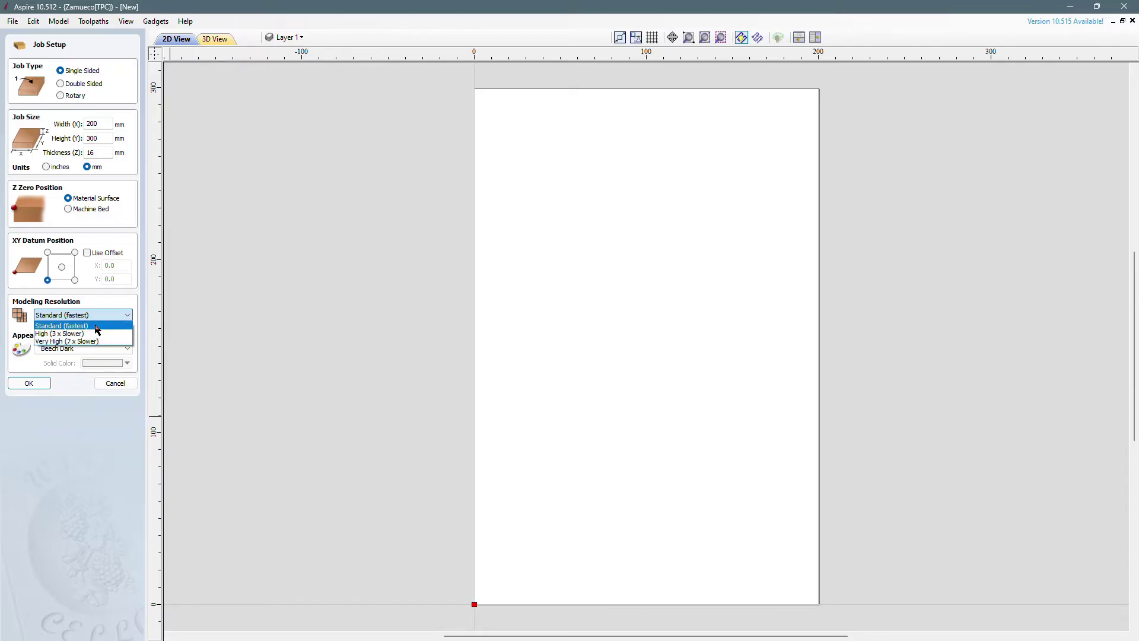
pyautogui.click(97, 326)
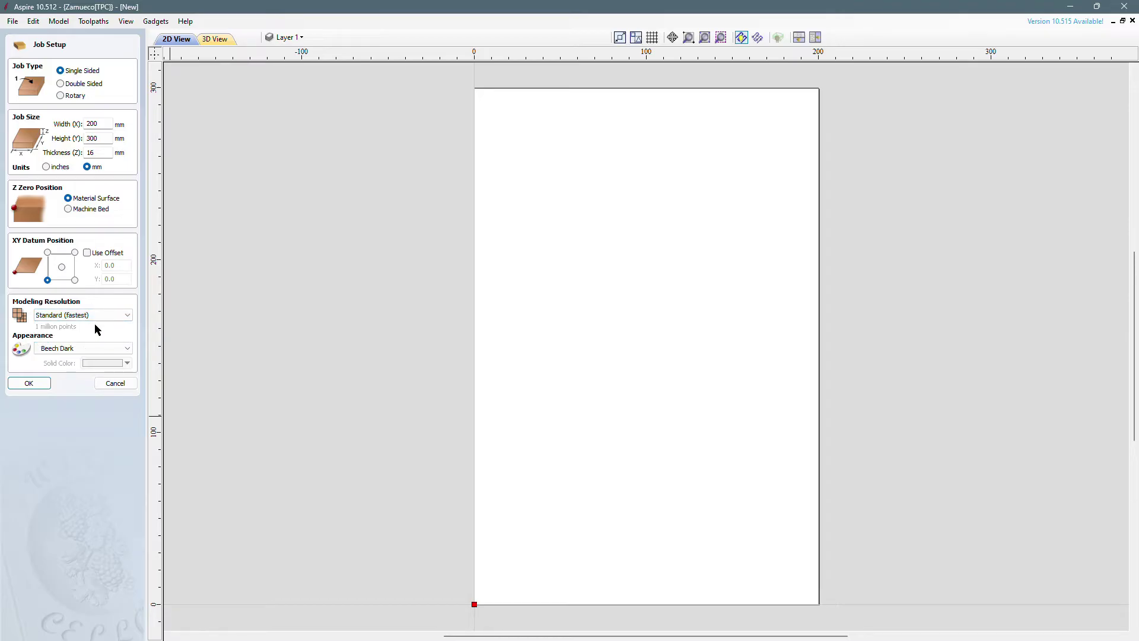
pyautogui.click(118, 349)
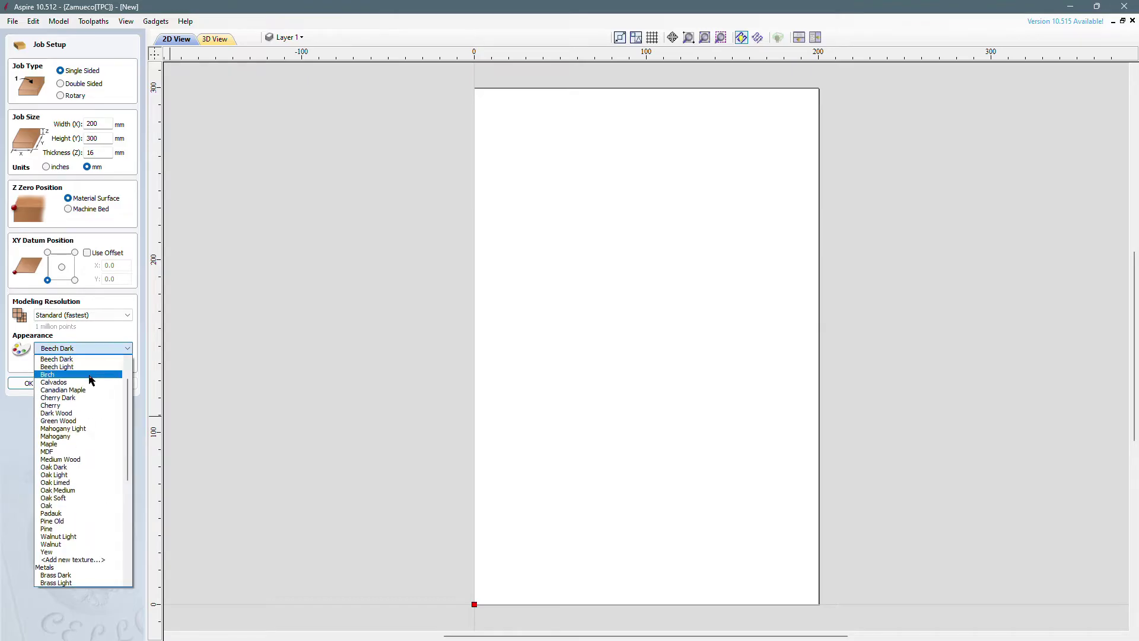
pyautogui.click(101, 350)
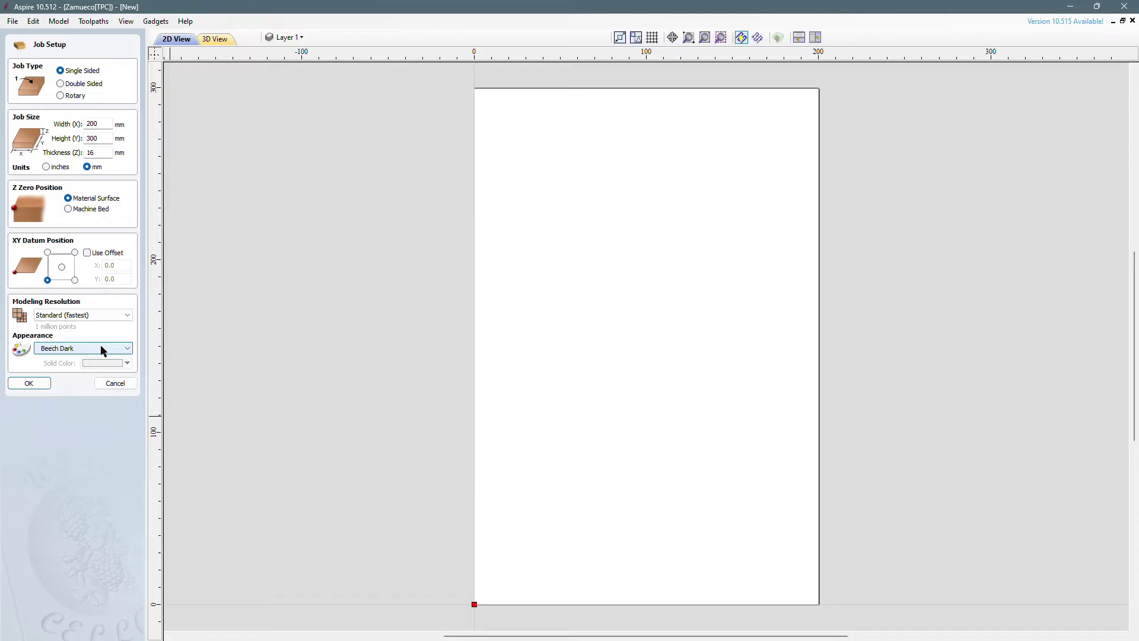
pyautogui.click(29, 383)
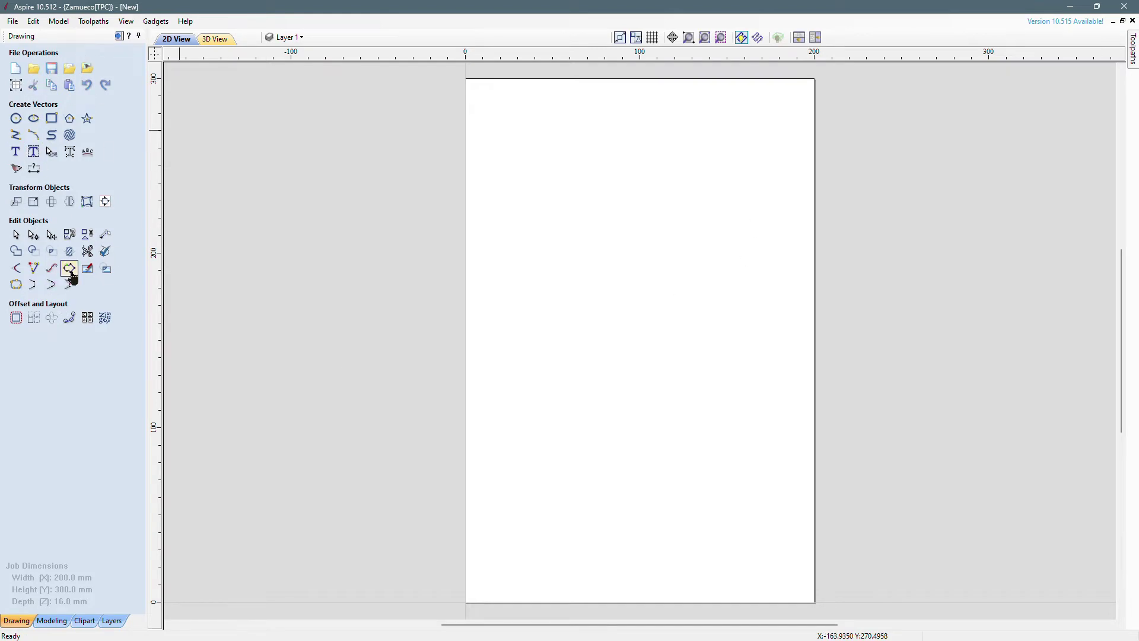
# Show the toolpath operations and keep them permanently displayed beside the drawing
pyautogui.click(1133, 49)
pyautogui.click(1134, 50)
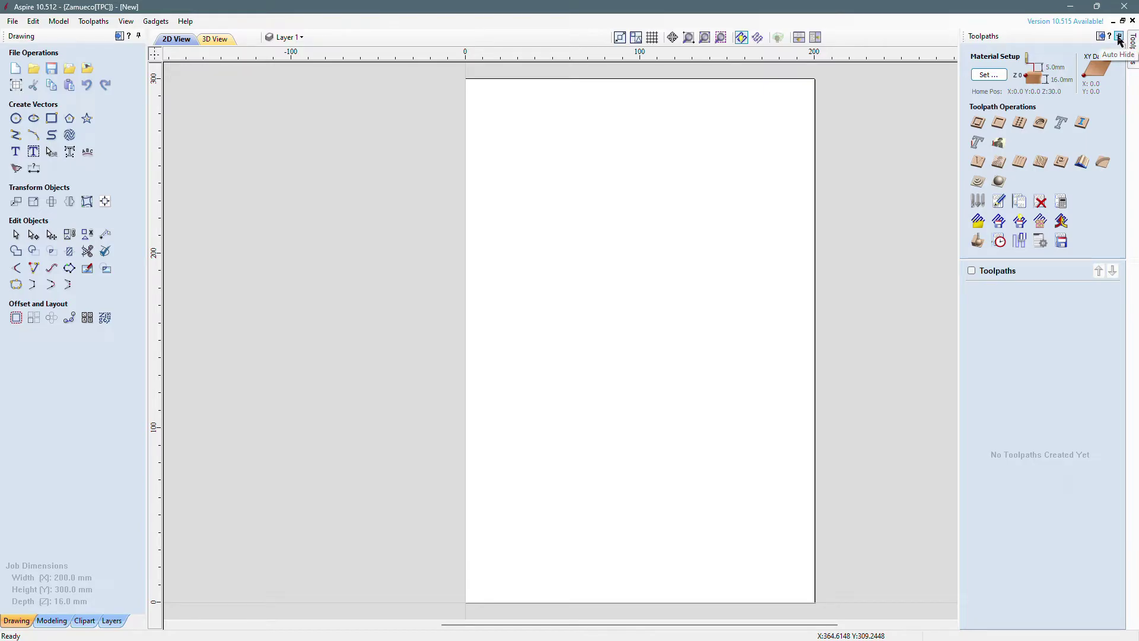
pyautogui.click(1119, 39)
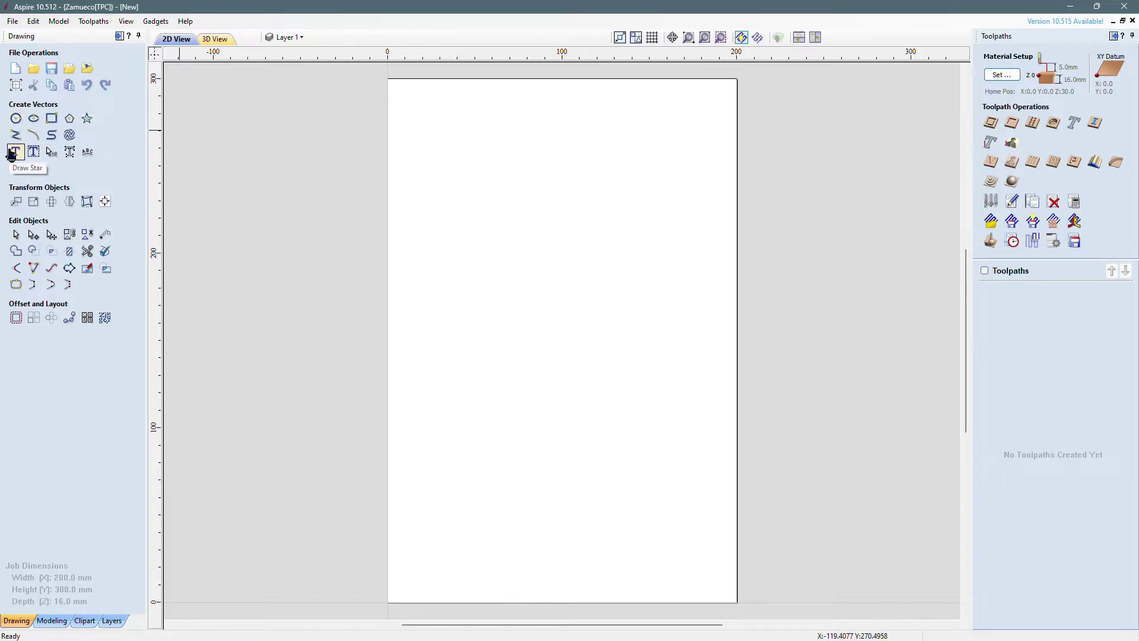
# Draw a closed irregular six-sided polyline about 128 mm wide and 130 mm high in the sheet's lower half
pyautogui.click(16, 135)
pyautogui.click(458, 465)
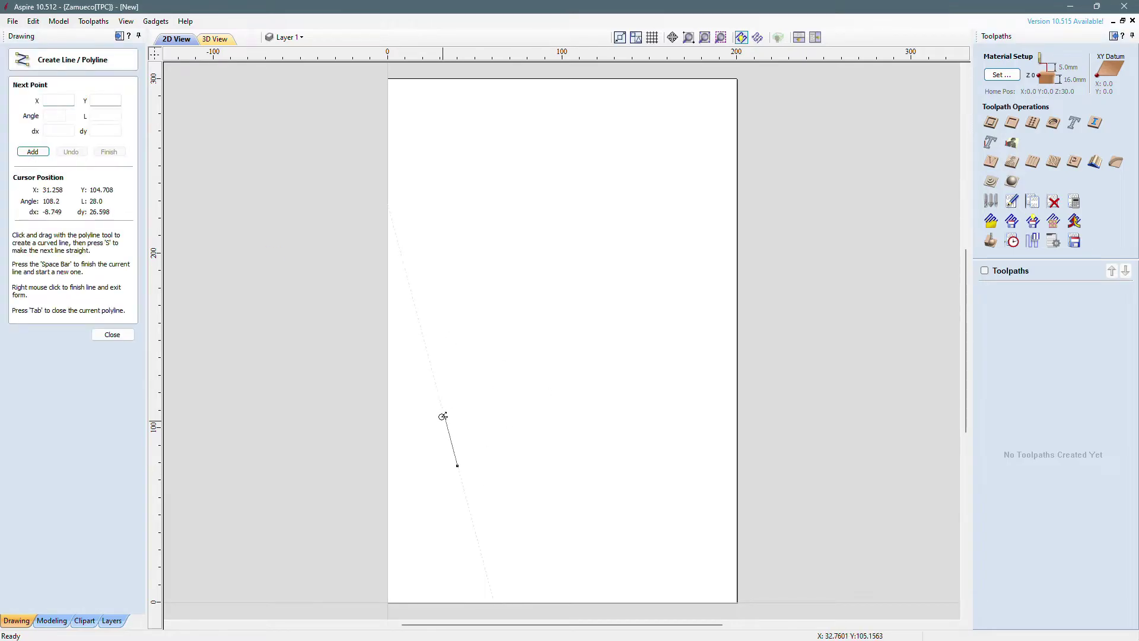
pyautogui.click(424, 385)
pyautogui.click(500, 284)
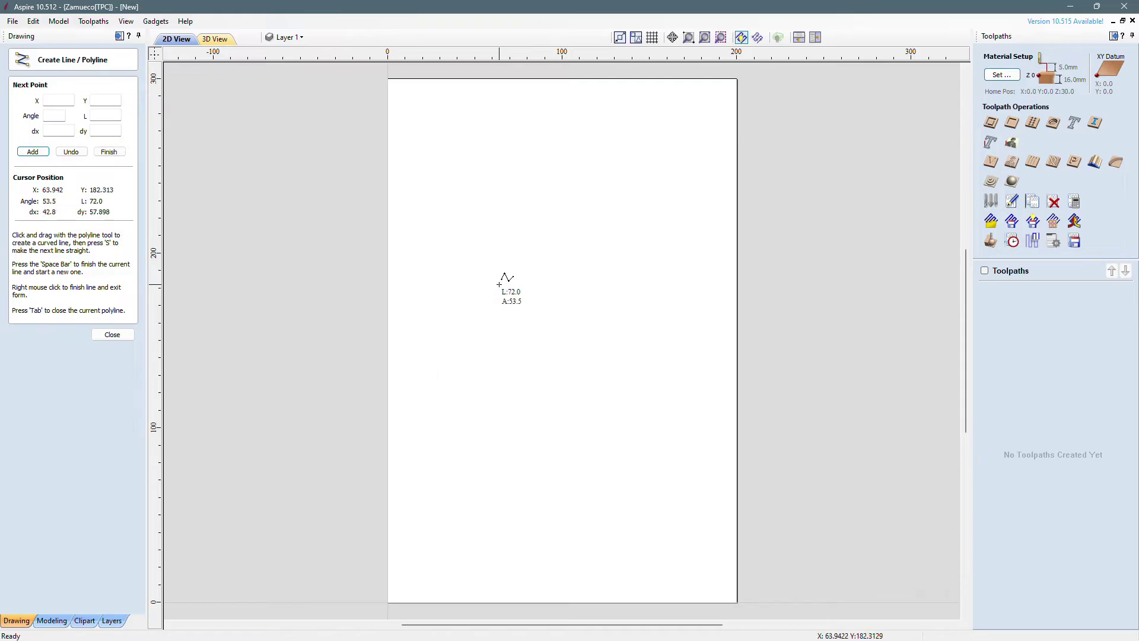
pyautogui.click(615, 298)
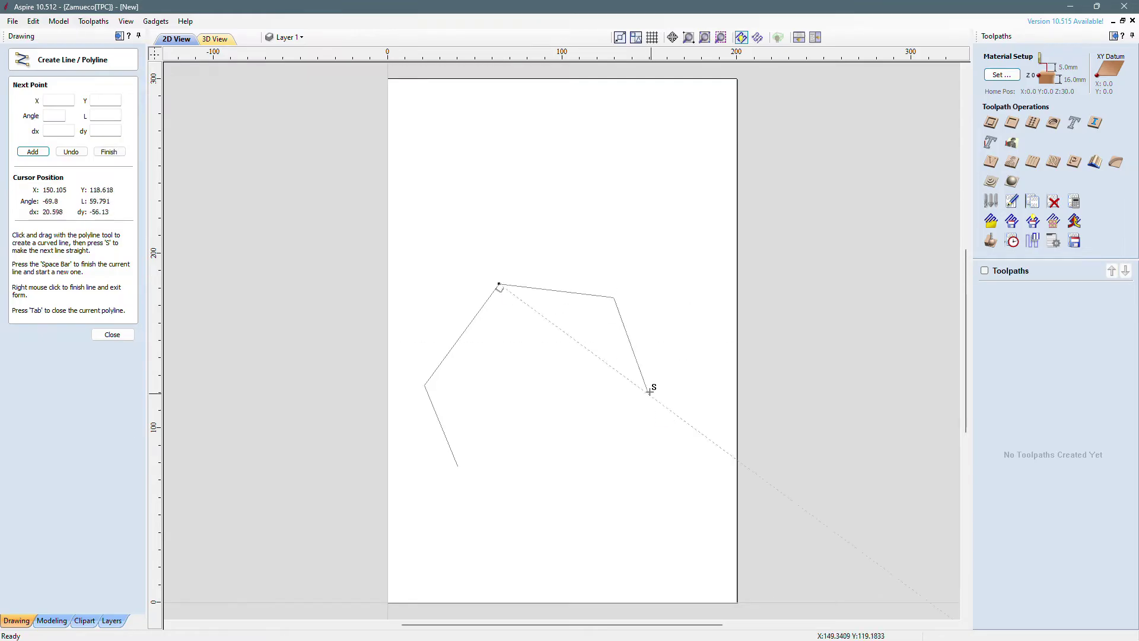
pyautogui.click(648, 393)
pyautogui.click(579, 511)
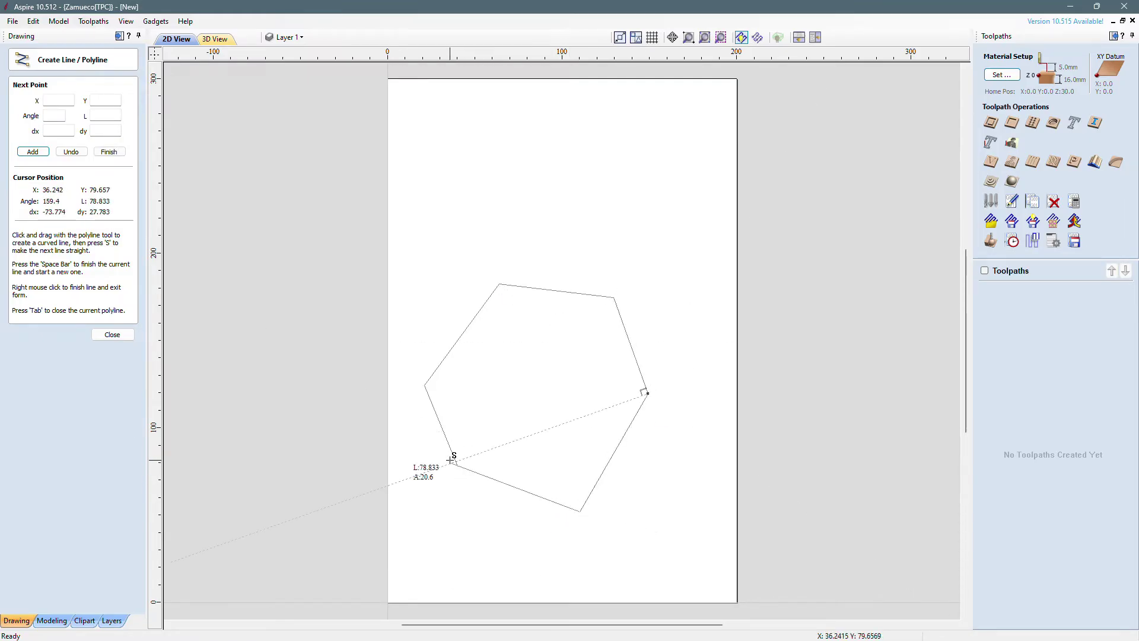
pyautogui.click(457, 466)
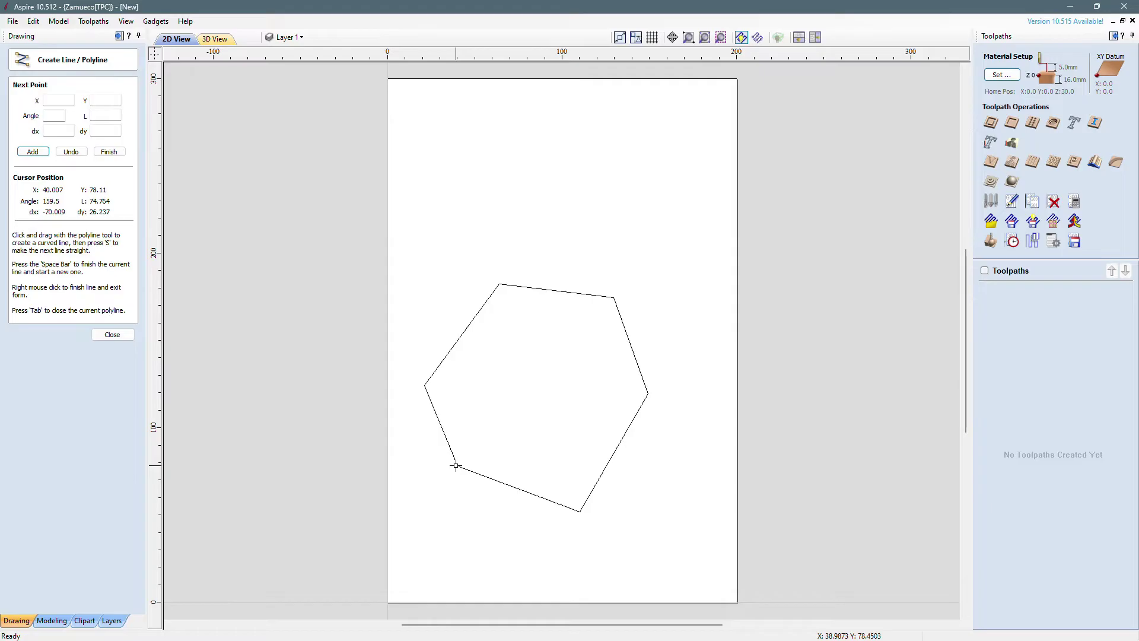
pyautogui.click(112, 335)
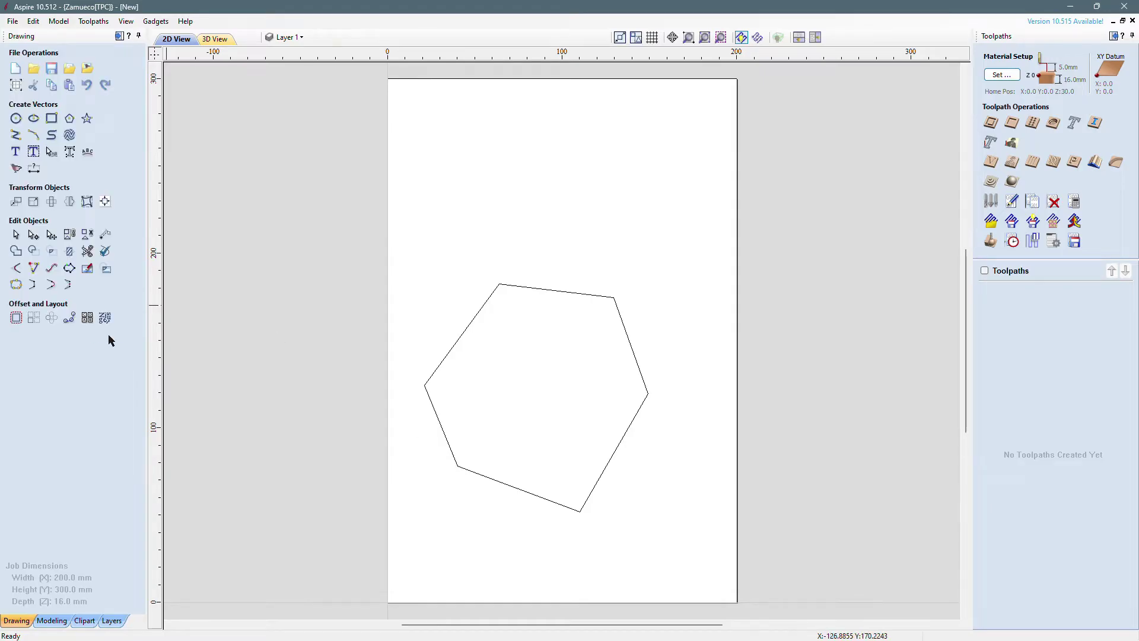
pyautogui.moveTo(488, 332); pyautogui.dragTo(435, 299)
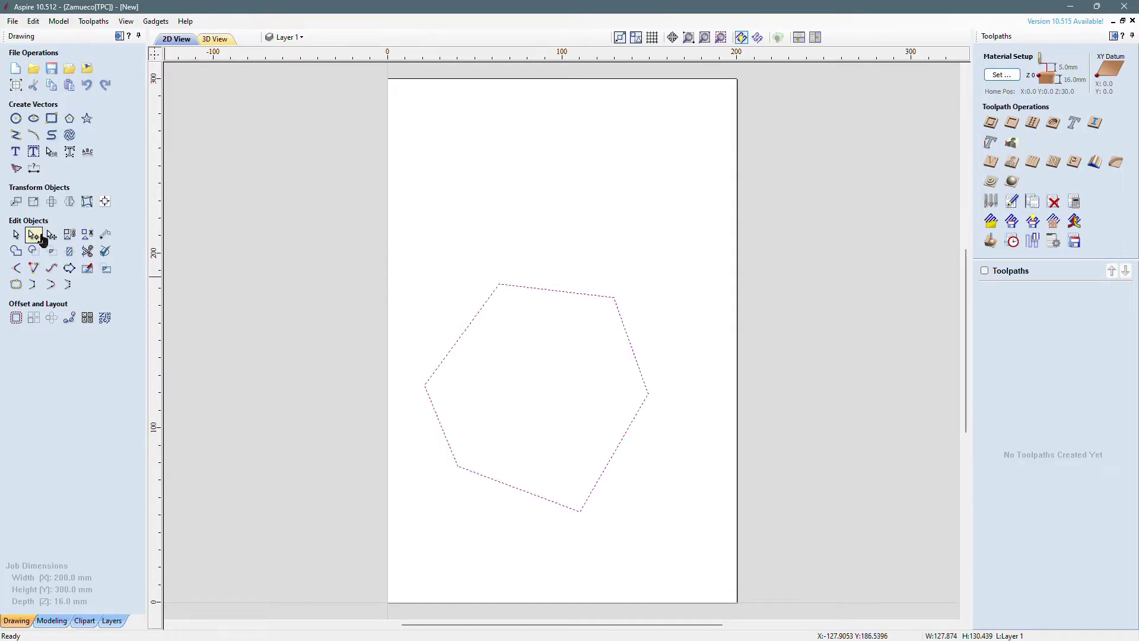
pyautogui.click(465, 253)
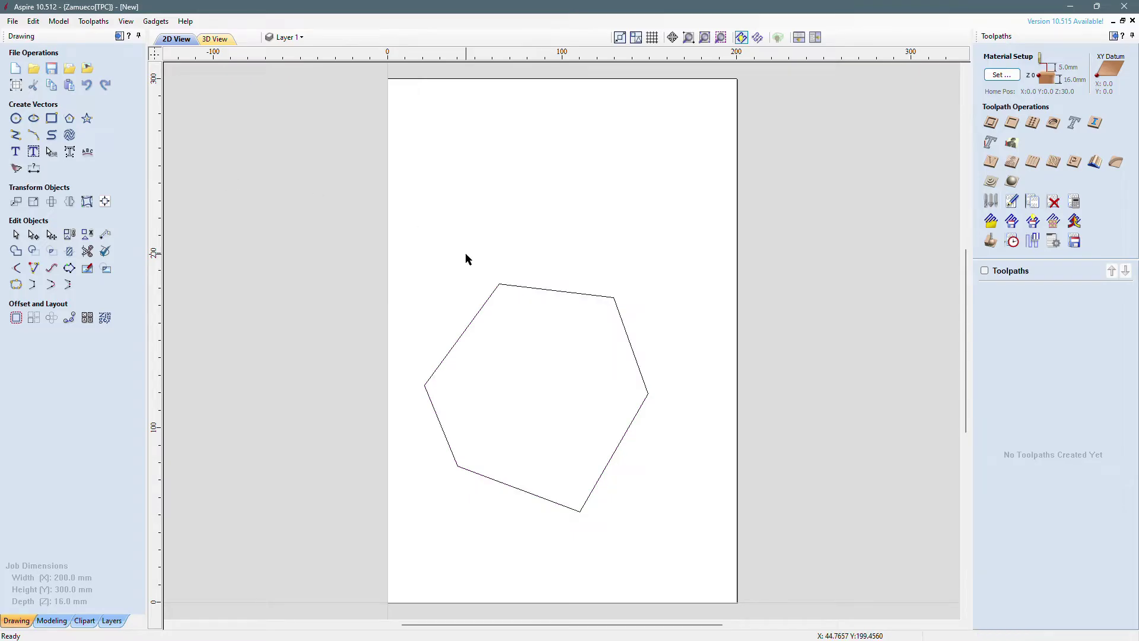
# Draw a closed, smooth freeform curve around the six-sided polyline, spanning most of the sheet
pyautogui.click(51, 136)
pyautogui.click(486, 242)
pyautogui.click(588, 183)
pyautogui.click(655, 248)
pyautogui.click(706, 362)
pyautogui.click(663, 466)
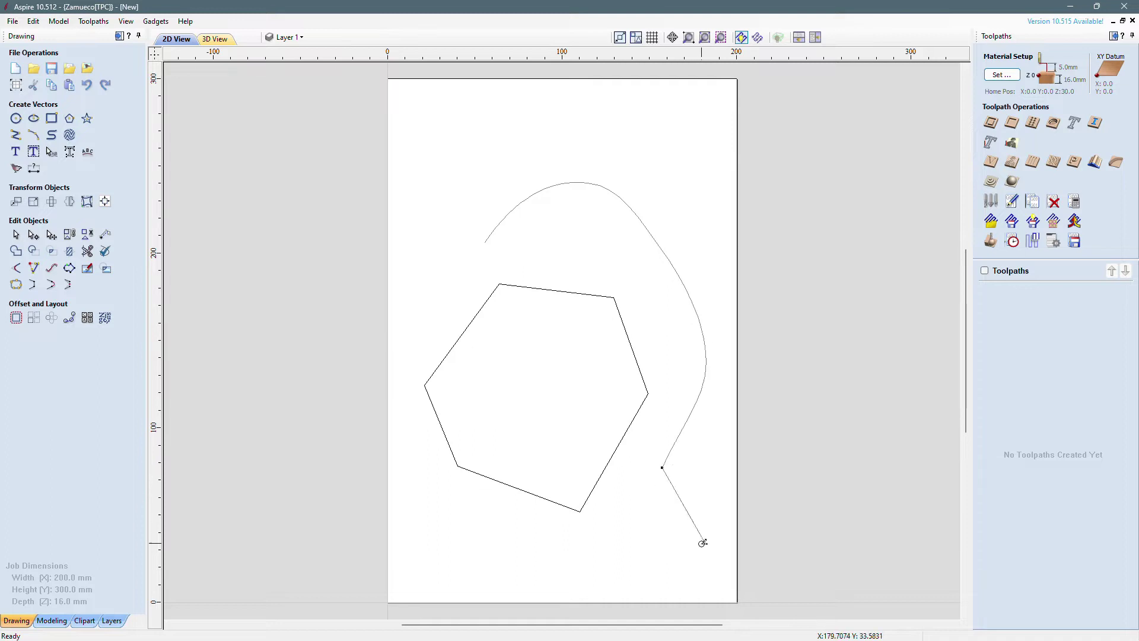
pyautogui.click(703, 543)
pyautogui.click(626, 540)
pyautogui.click(612, 574)
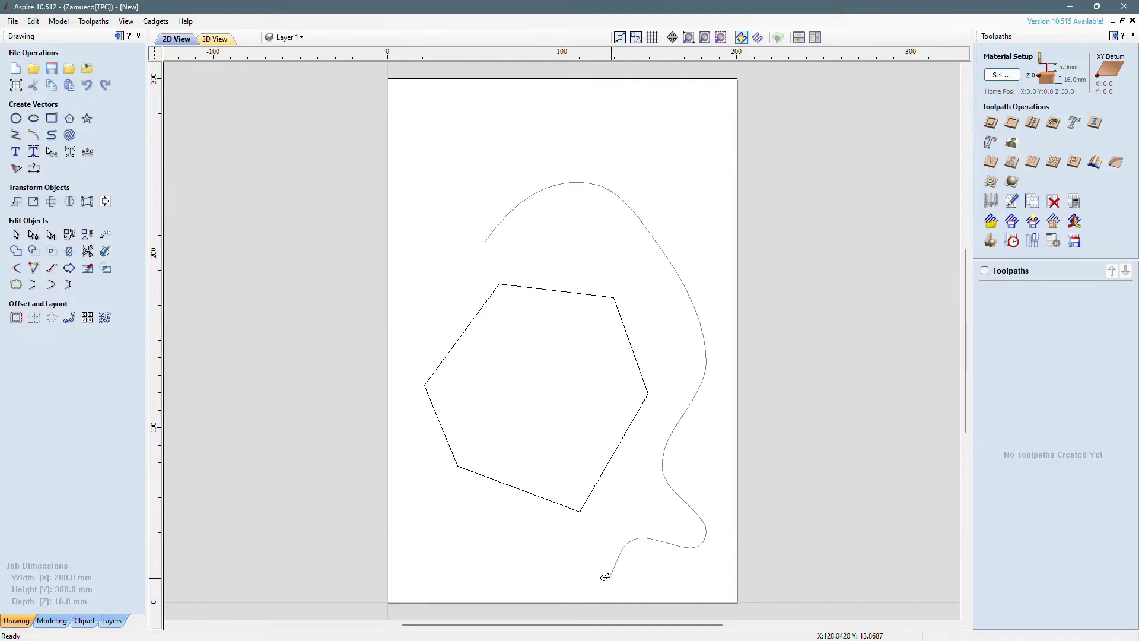
pyautogui.click(487, 573)
pyautogui.click(436, 523)
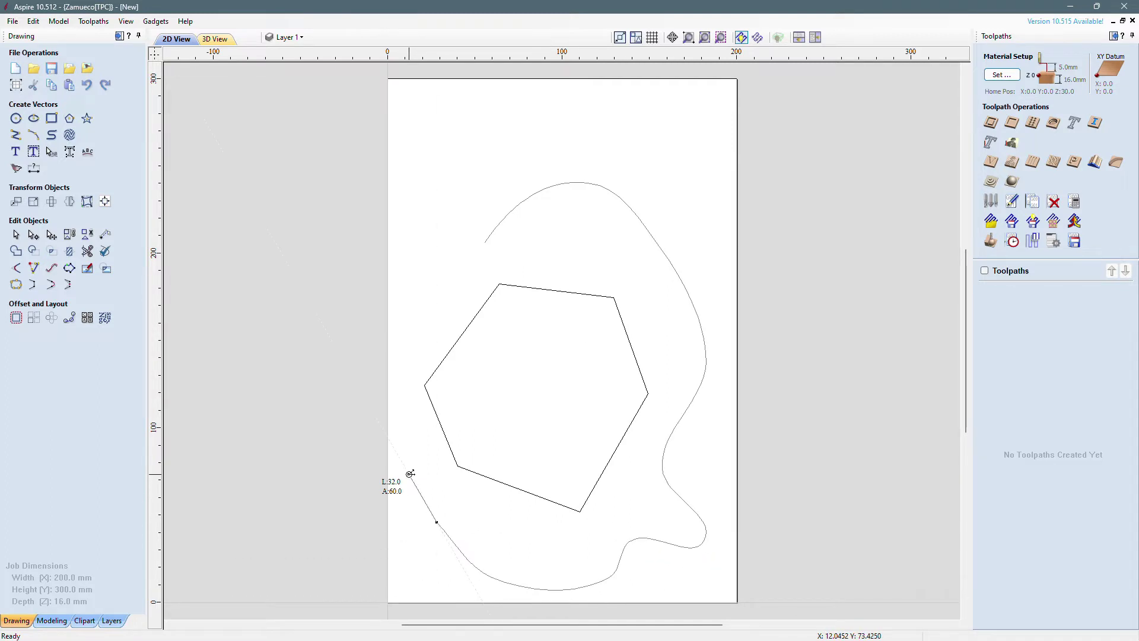
pyautogui.click(395, 375)
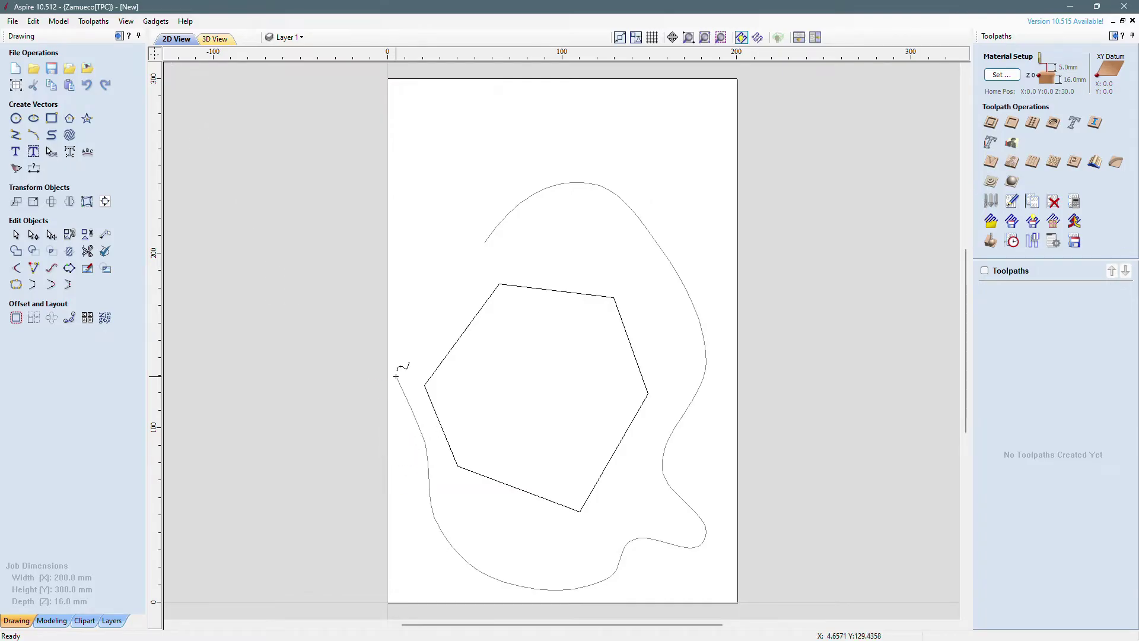
pyautogui.click(421, 262)
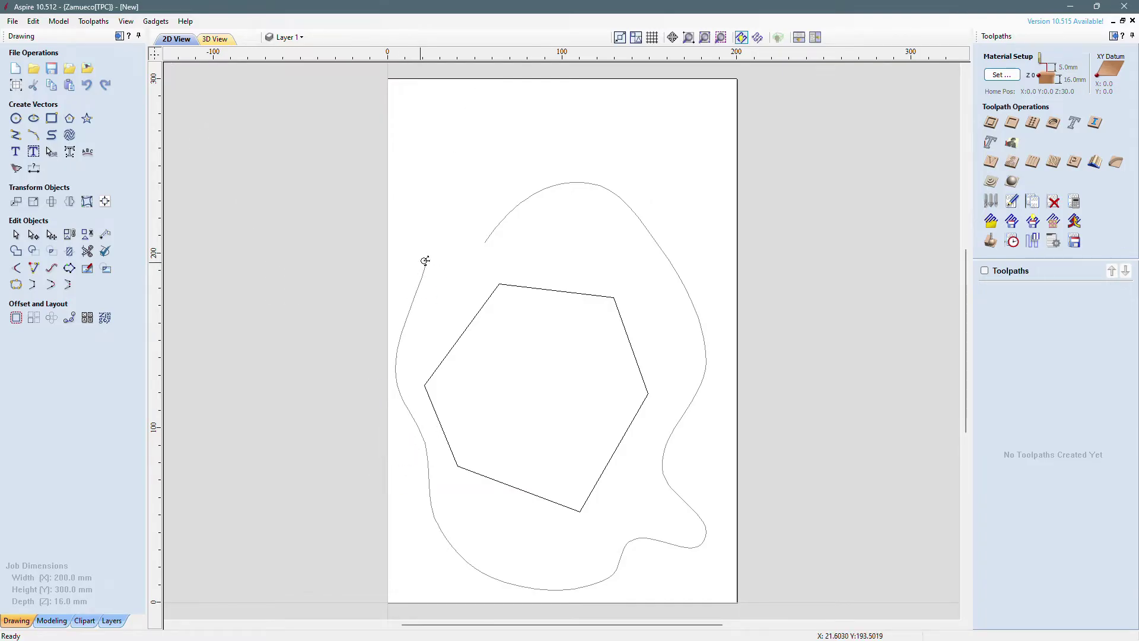
pyautogui.click(486, 244)
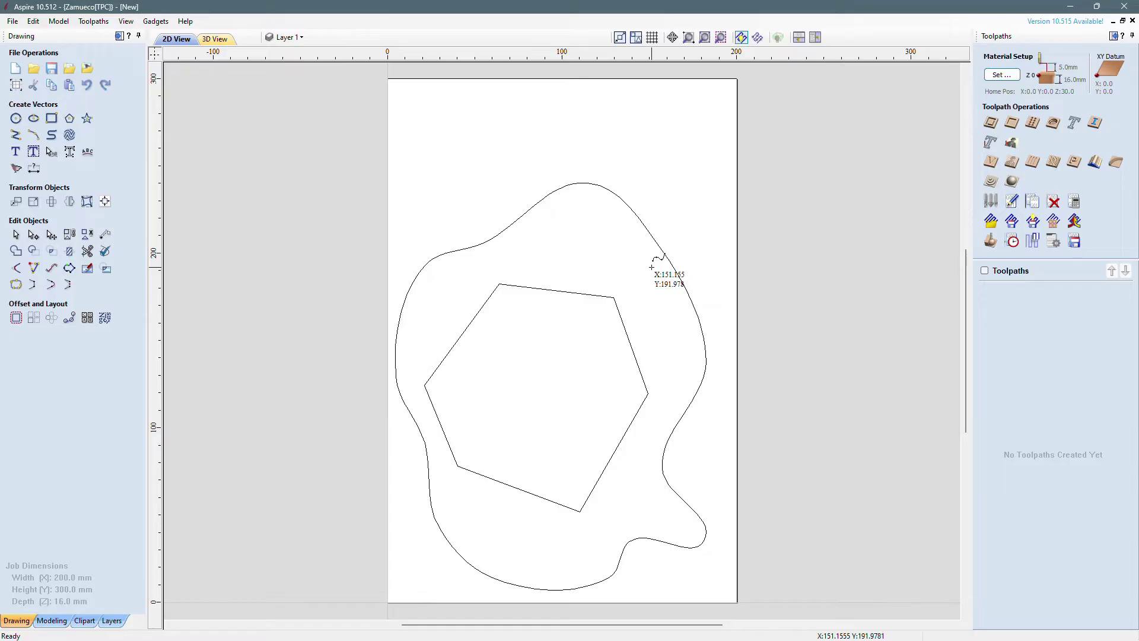
# Create a text object reading "CNC" in capitals
pyautogui.click(16, 155)
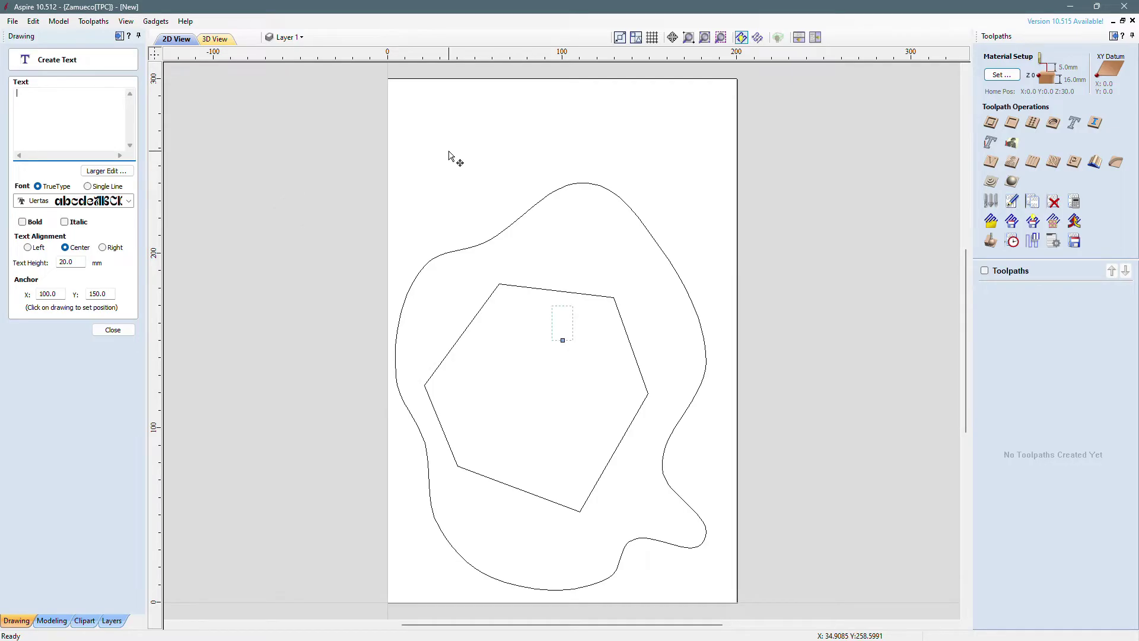
pyautogui.write('CNC')
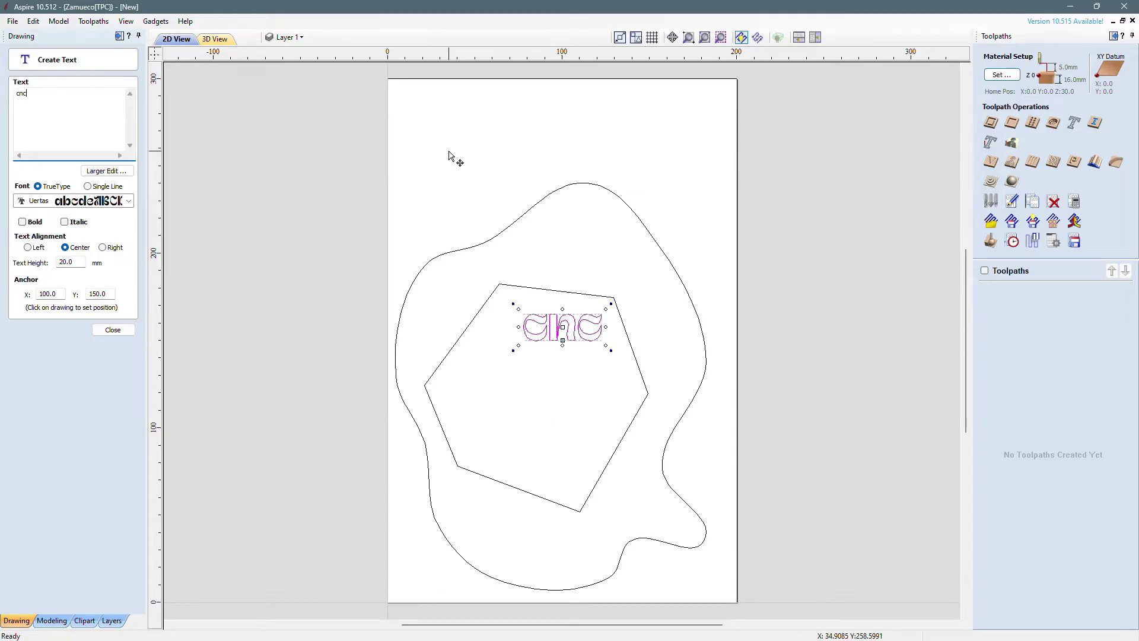
pyautogui.press('BackSpace')
pyautogui.press('BackSpace')
pyautogui.press('BackSpace')
pyautogui.write('CNC')
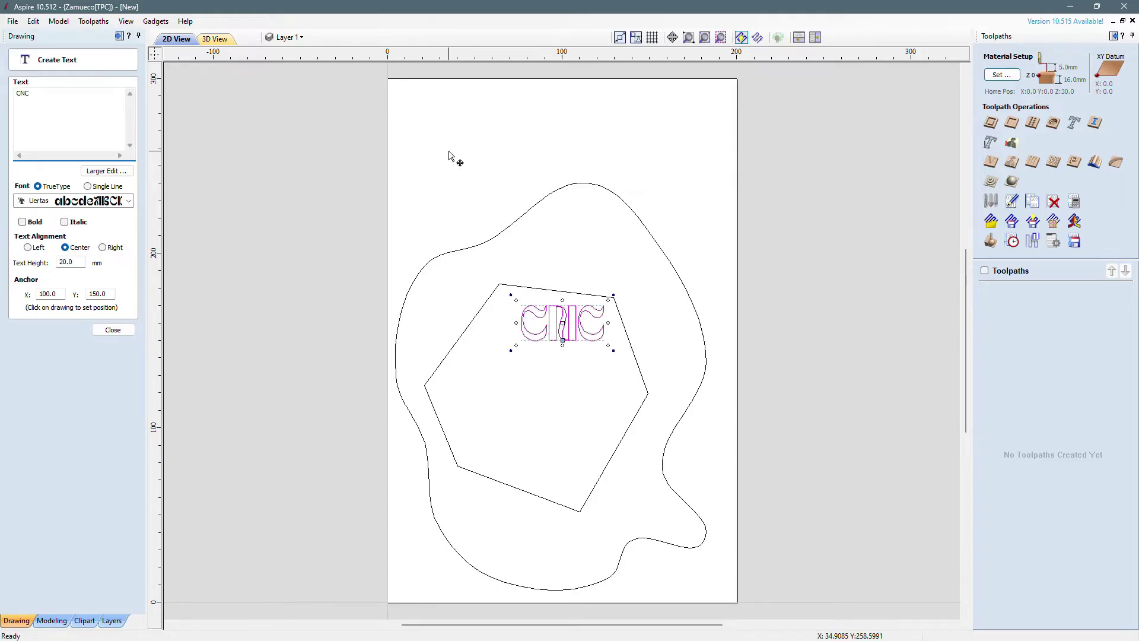
# Extend the text to read "CNC TECH" in capitals, with "TECH" on a second line
pyautogui.write(' Te')
pyautogui.press('BackSpace')
pyautogui.press('BackSpace')
pyautogui.write('Tec')
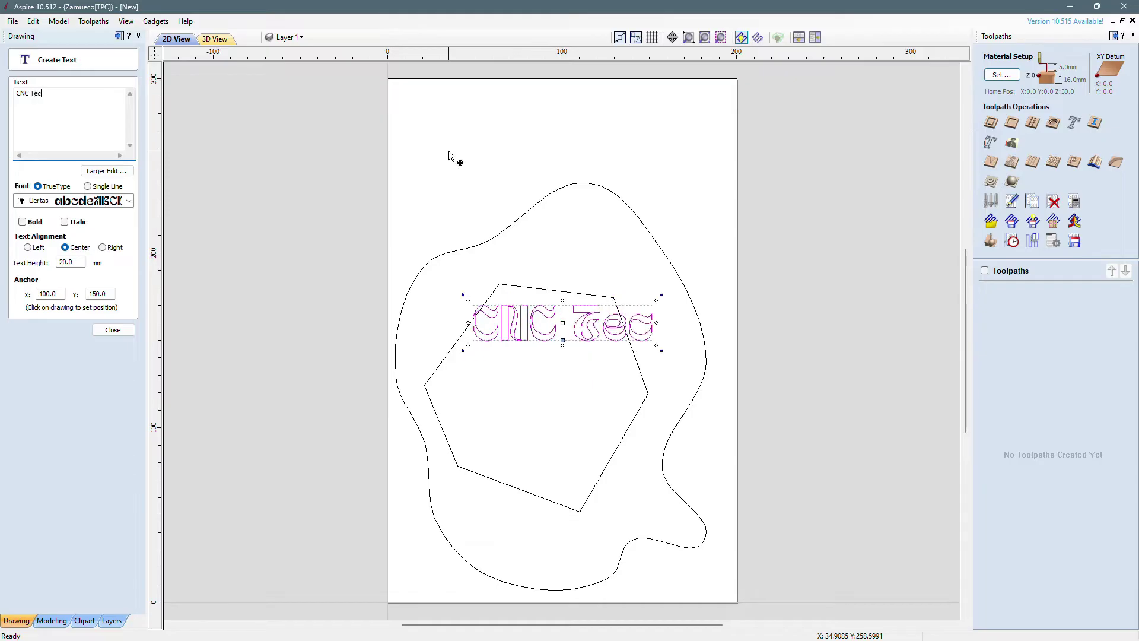
pyautogui.write('hn')
pyautogui.press('BackSpace')
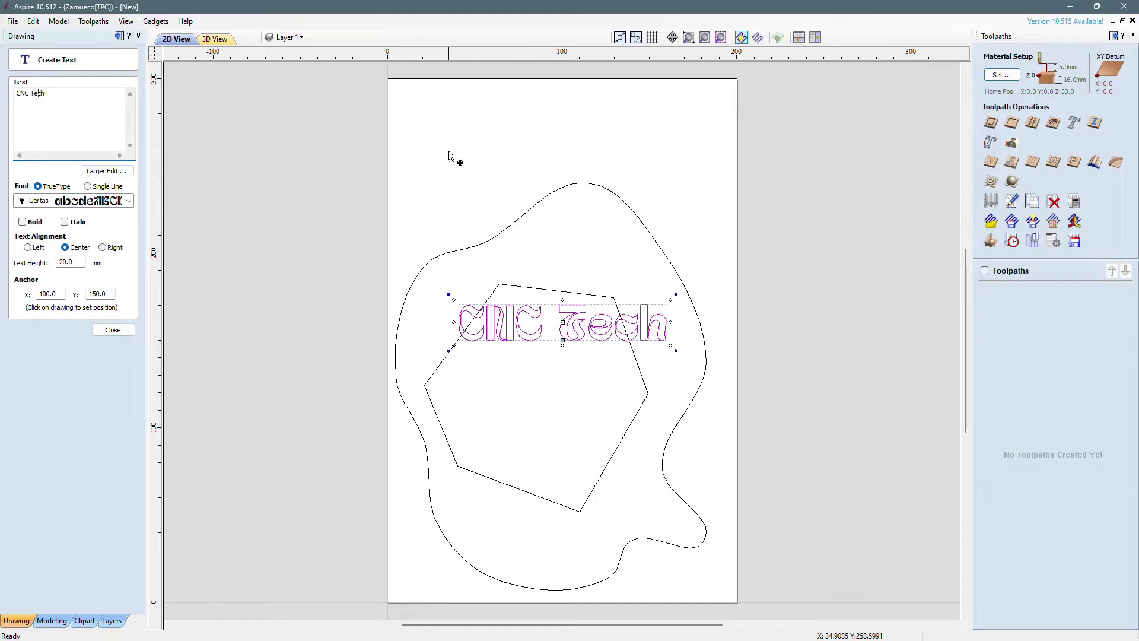
pyautogui.press('BackSpace')
pyautogui.press('BackSpace')
pyautogui.press('BackSpace')
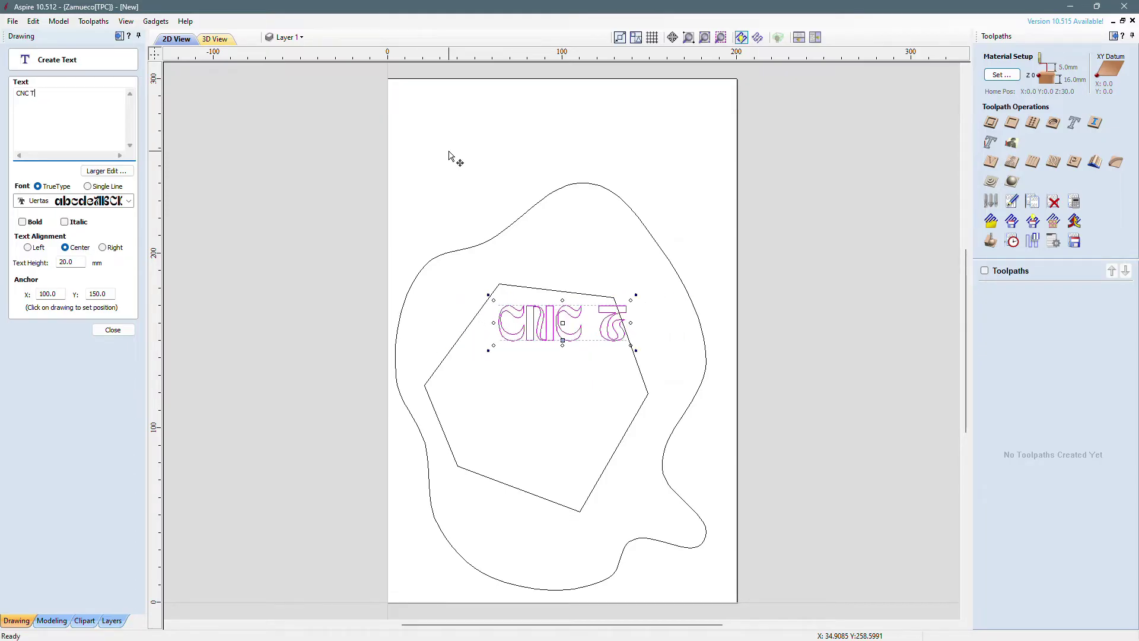
pyautogui.write('ECH')
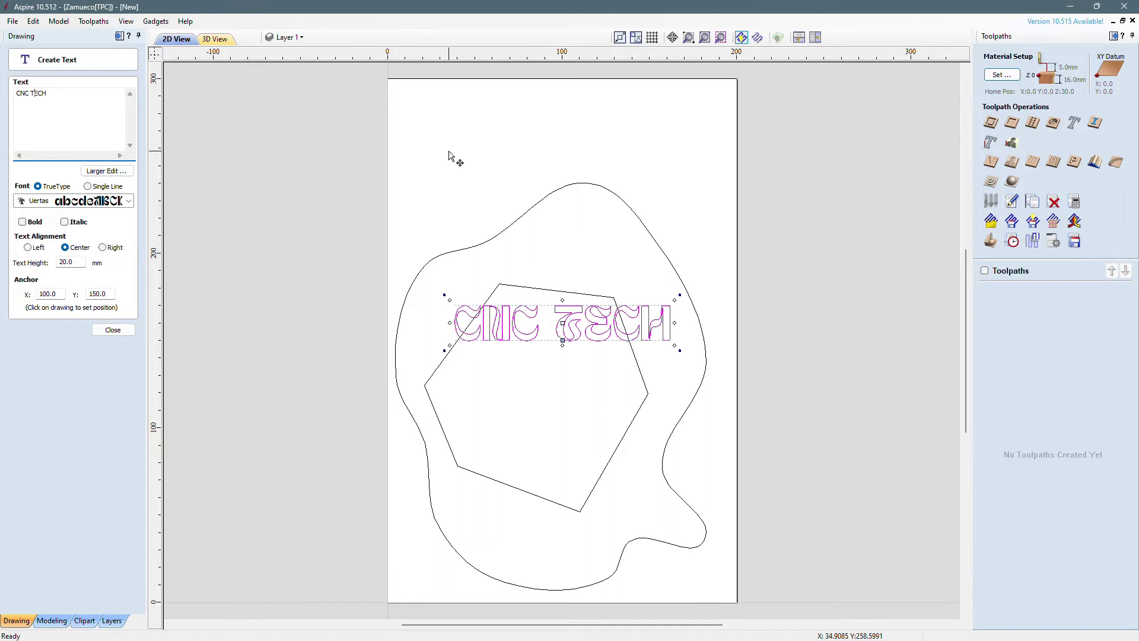
pyautogui.press('Return')
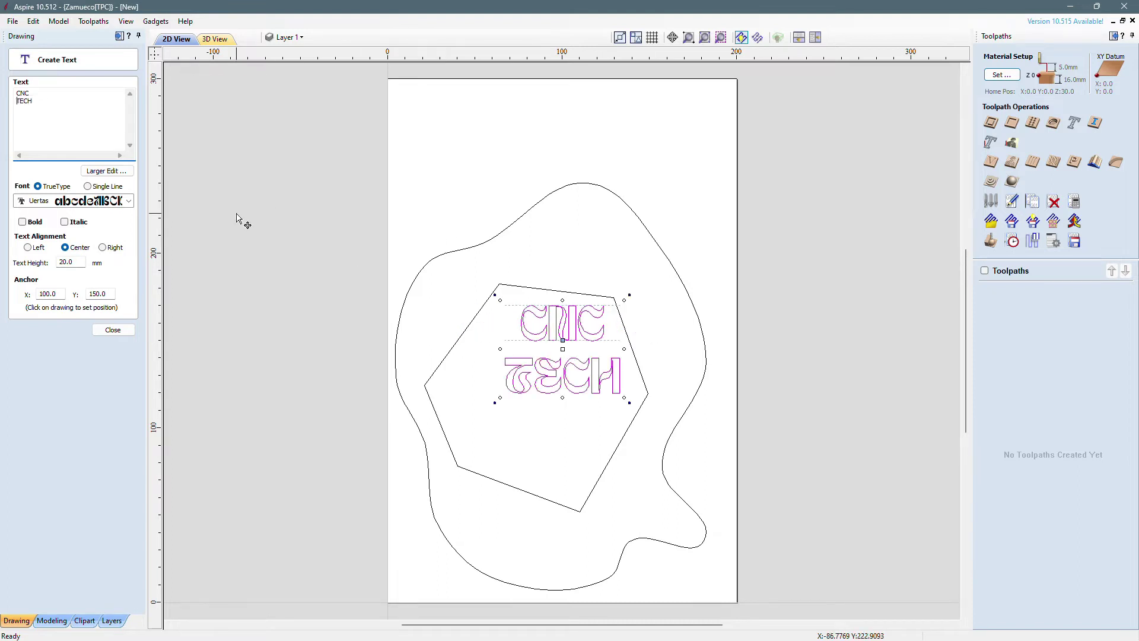
# Set the height of the "CNC TECH" text to 25 mm
pyautogui.click(129, 203)
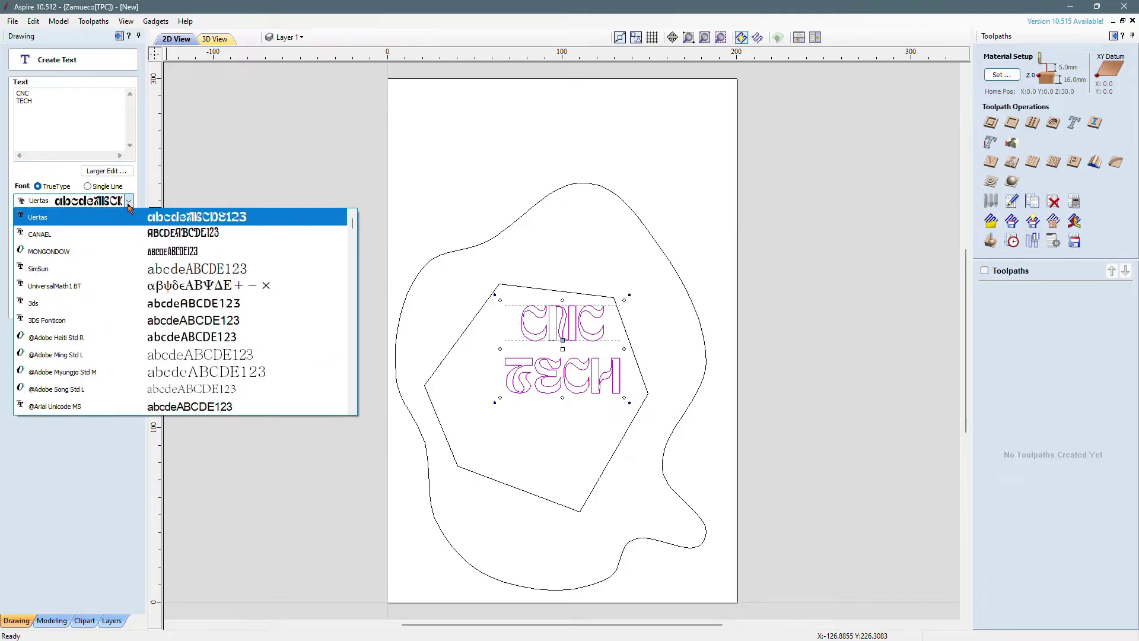
pyautogui.click(129, 203)
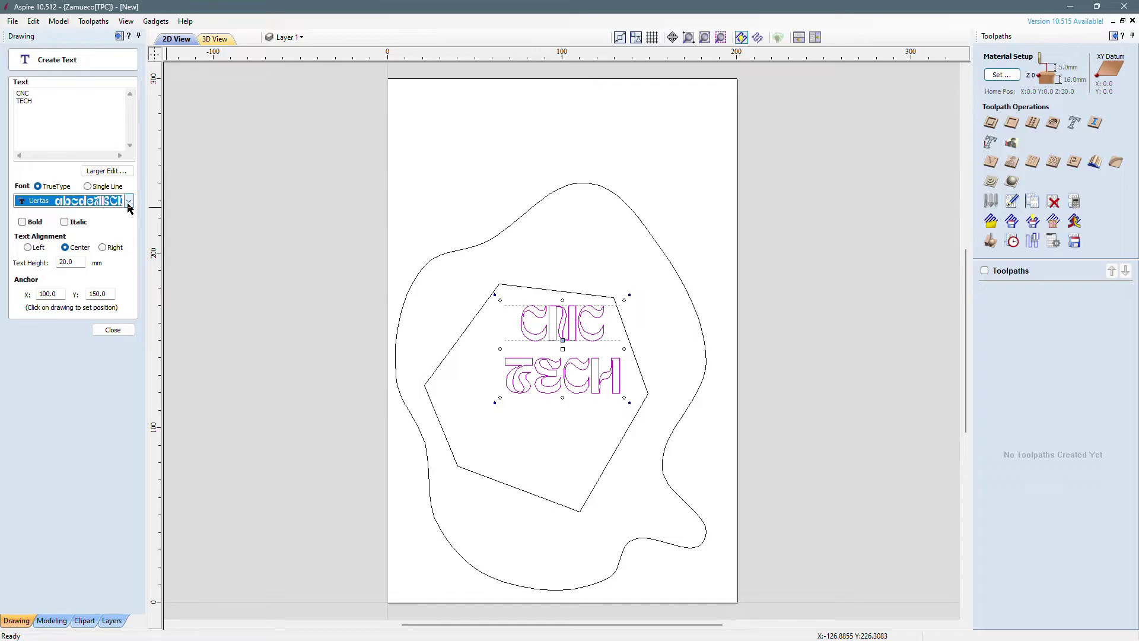
pyautogui.click(82, 263)
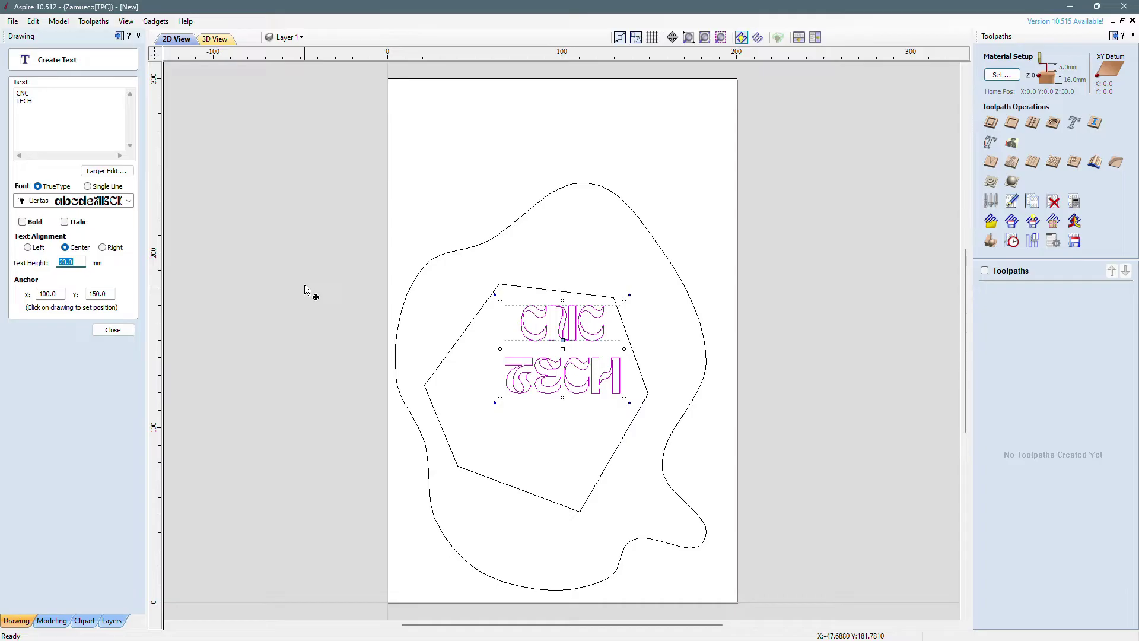
pyautogui.write('25')
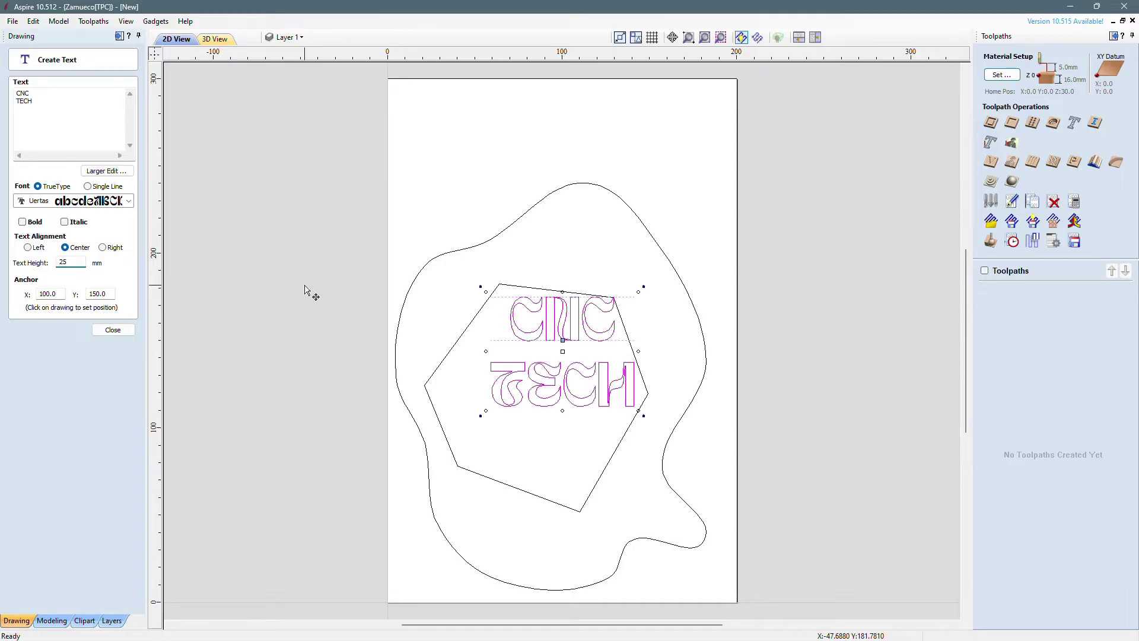
pyautogui.click(111, 330)
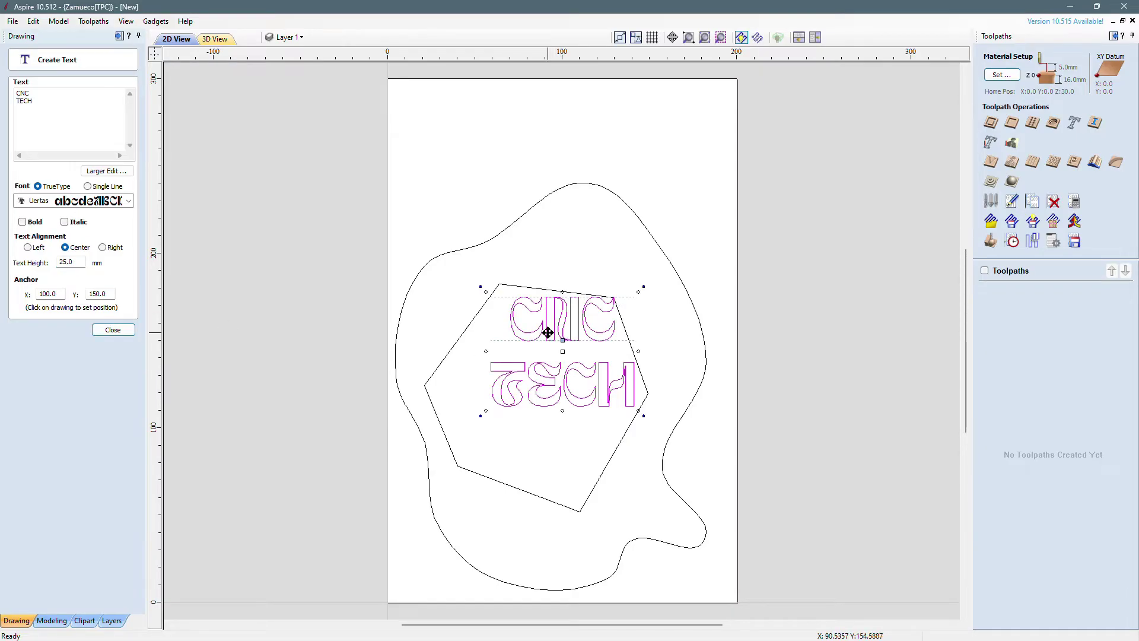
# Move the "CNC TECH" text inside the six-sided polyline, anchored at about X 85, Y 137 mm, and finish text creation
pyautogui.moveTo(548, 332); pyautogui.dragTo(520, 354)
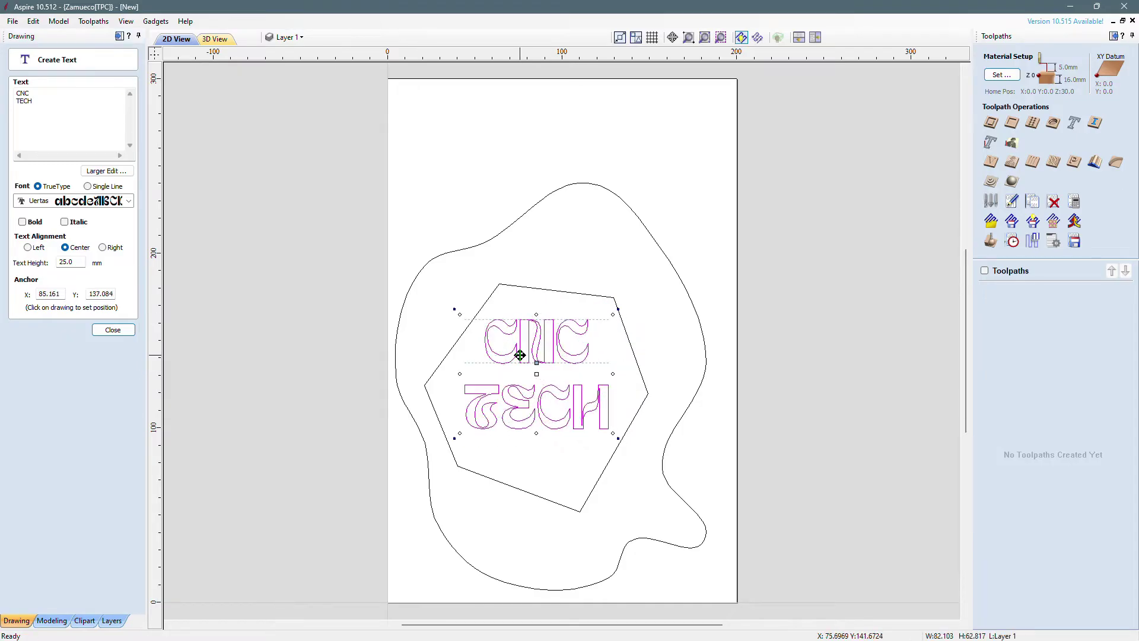
pyautogui.click(697, 168)
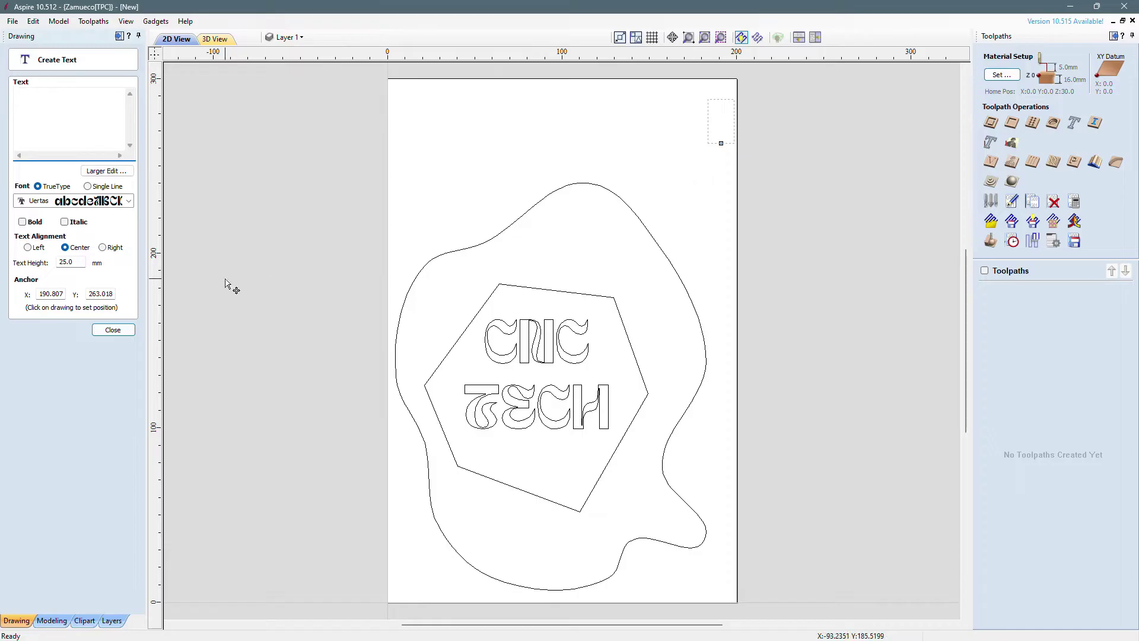
pyautogui.click(107, 331)
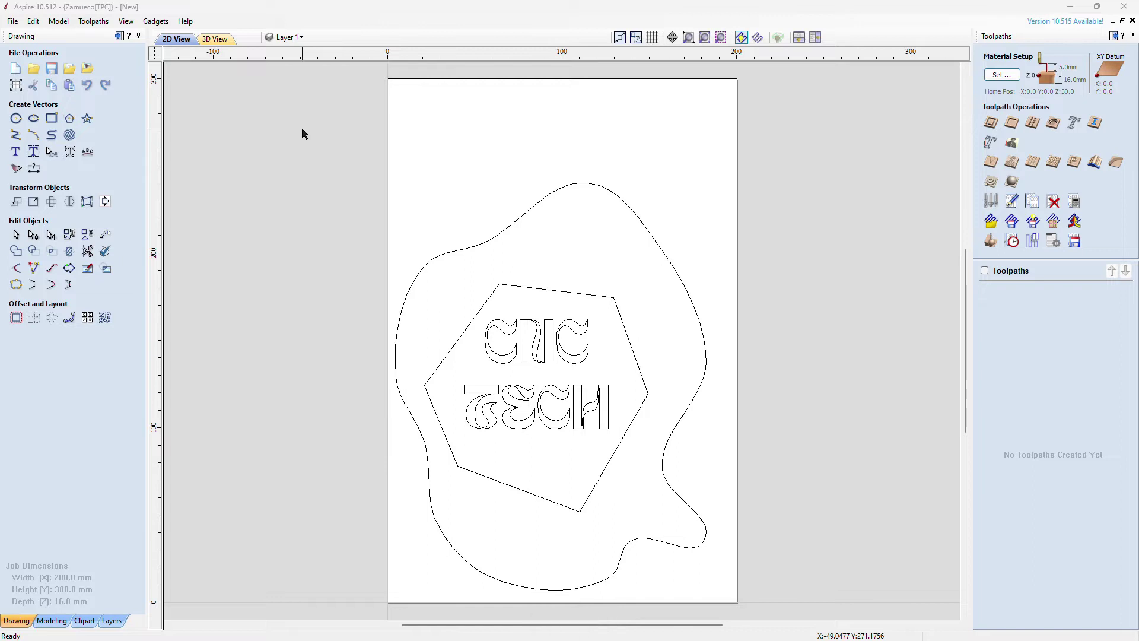
# Import the bearded-face bitmap from the Downloads folder and move it to about X 40.5, Y 260.5 mm, above the freeform curve
pyautogui.click(87, 69)
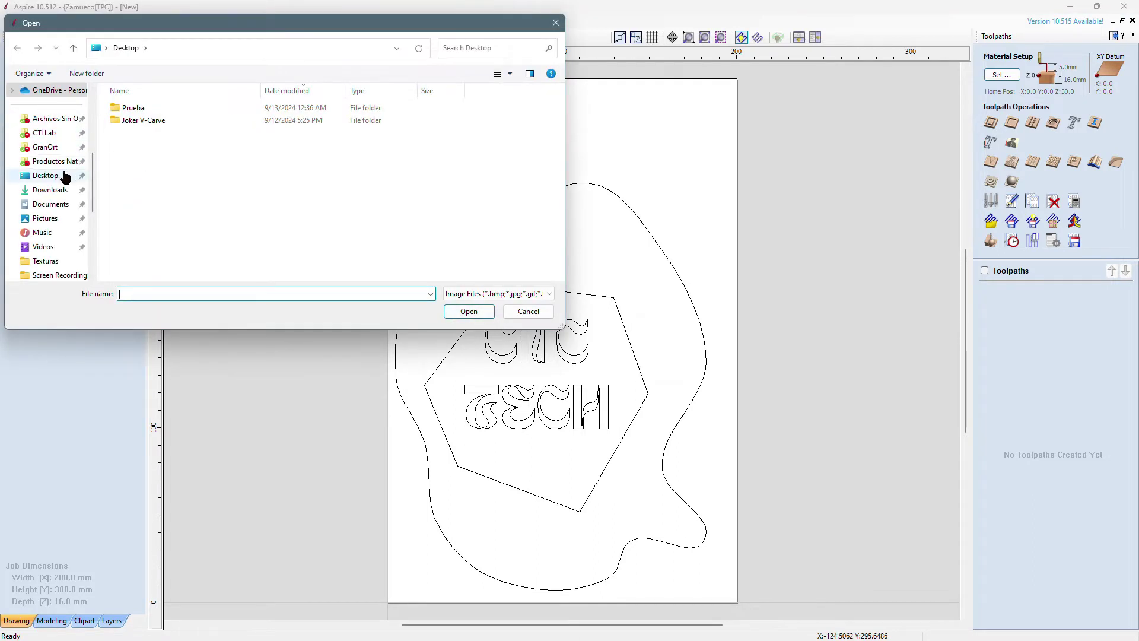
pyautogui.click(50, 190)
pyautogui.doubleClick(150, 145)
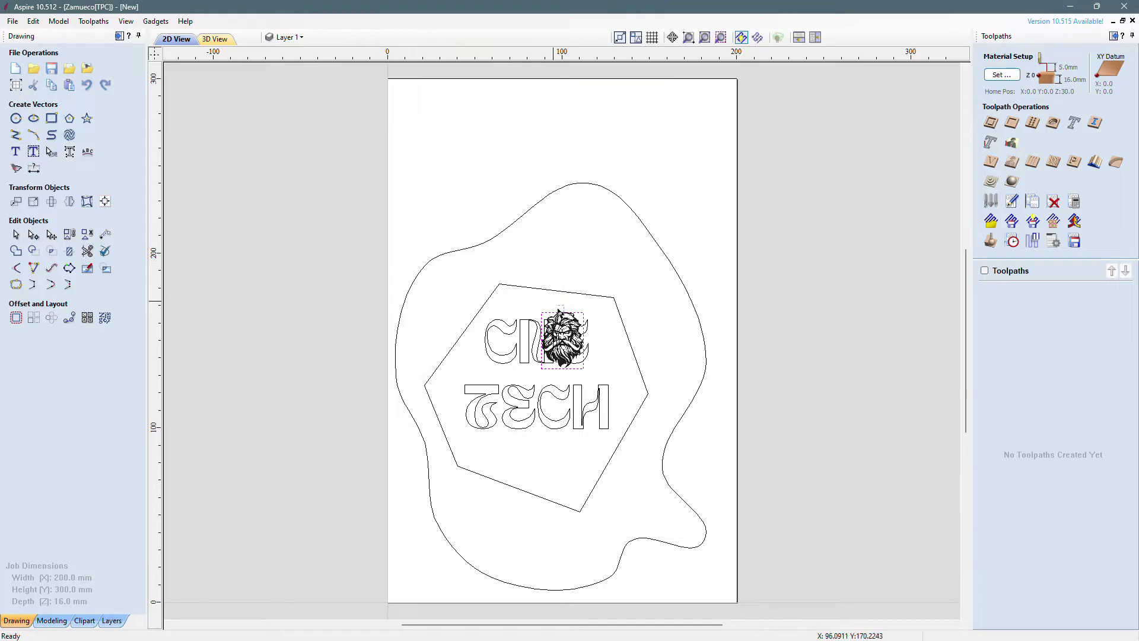
pyautogui.click(565, 323)
pyautogui.click(565, 320)
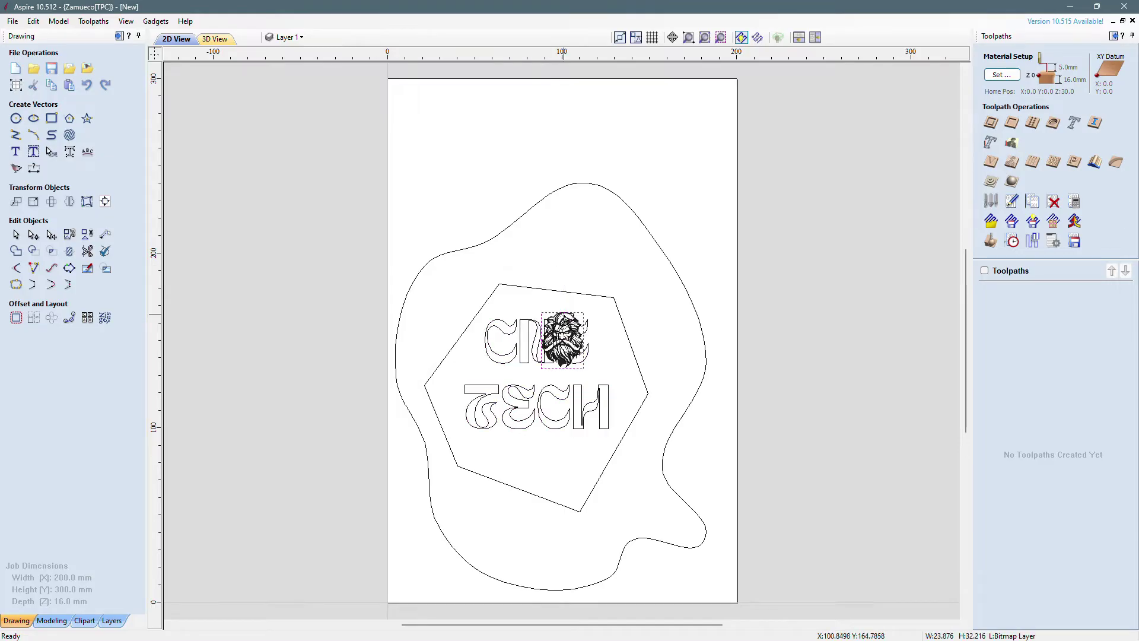
pyautogui.moveTo(564, 314); pyautogui.dragTo(460, 122)
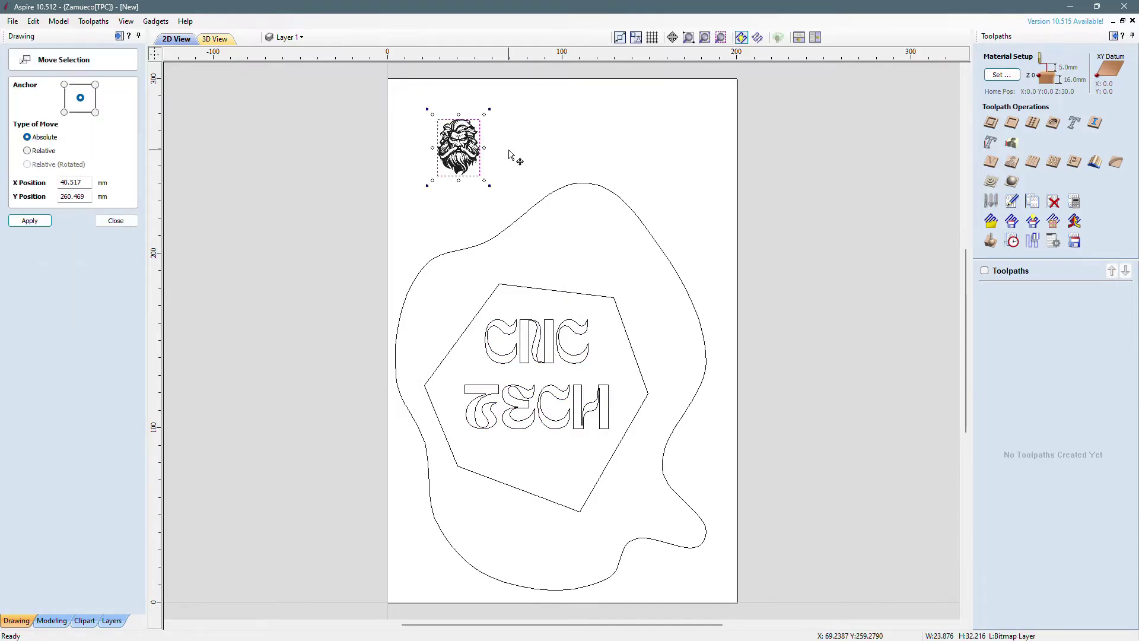
# Enlarge the bearded-face bitmap to about 45 mm wide and 61 mm high
pyautogui.click(115, 223)
pyautogui.click(16, 202)
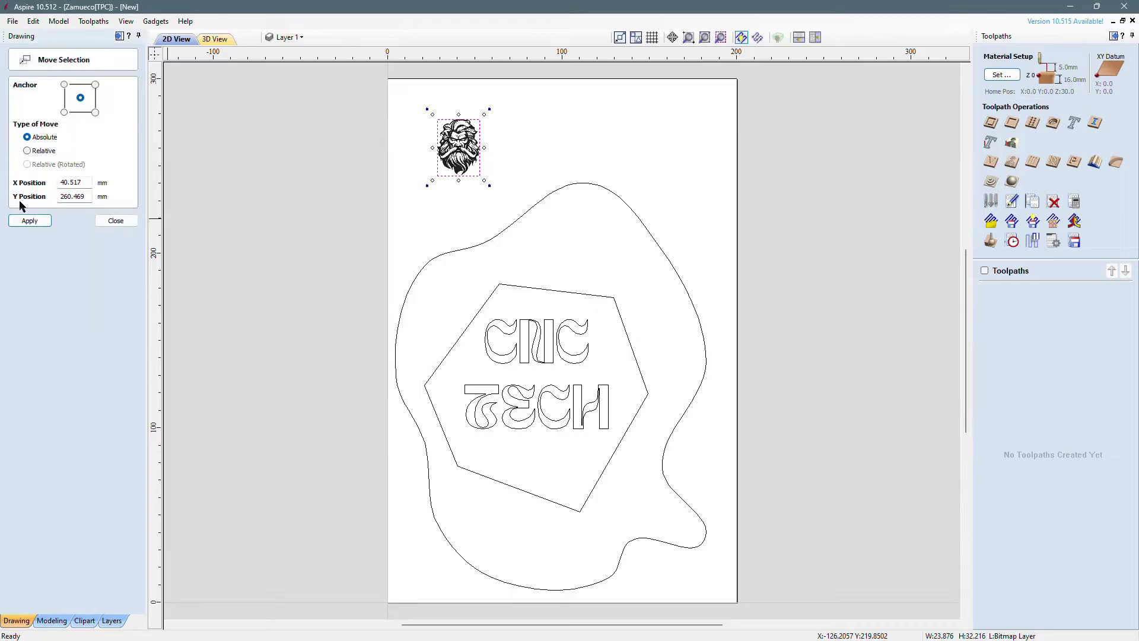
pyautogui.moveTo(459, 137)
pyautogui.mouseDown()
pyautogui.moveTo(482, 138)
pyautogui.moveTo(443, 138)
pyautogui.moveTo(455, 144)
pyautogui.mouseUp()
pyautogui.click(557, 133)
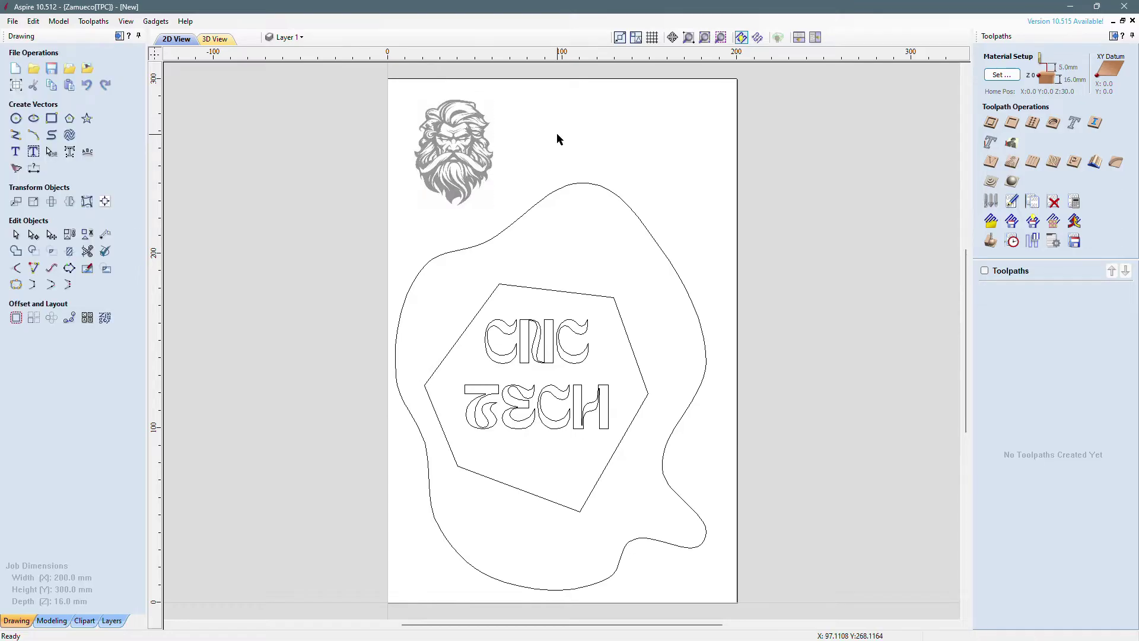
# Set up a color bitmap trace of the bearded face with 2 colors, fitting vectors to the dark color
pyautogui.click(460, 142)
pyautogui.click(524, 130)
pyautogui.click(447, 143)
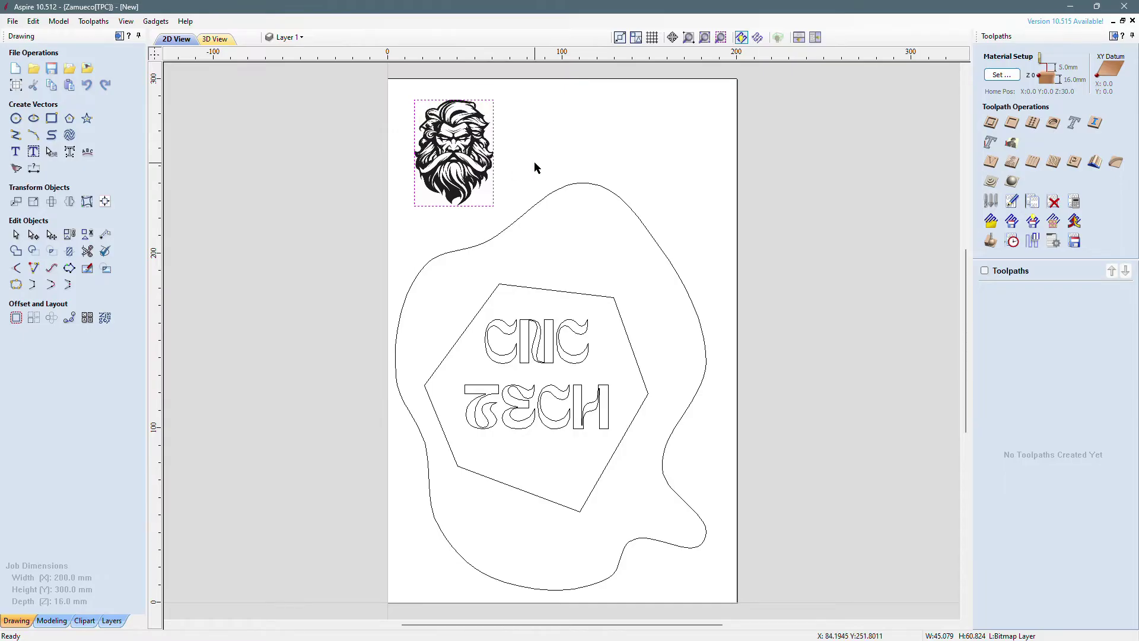
pyautogui.click(14, 171)
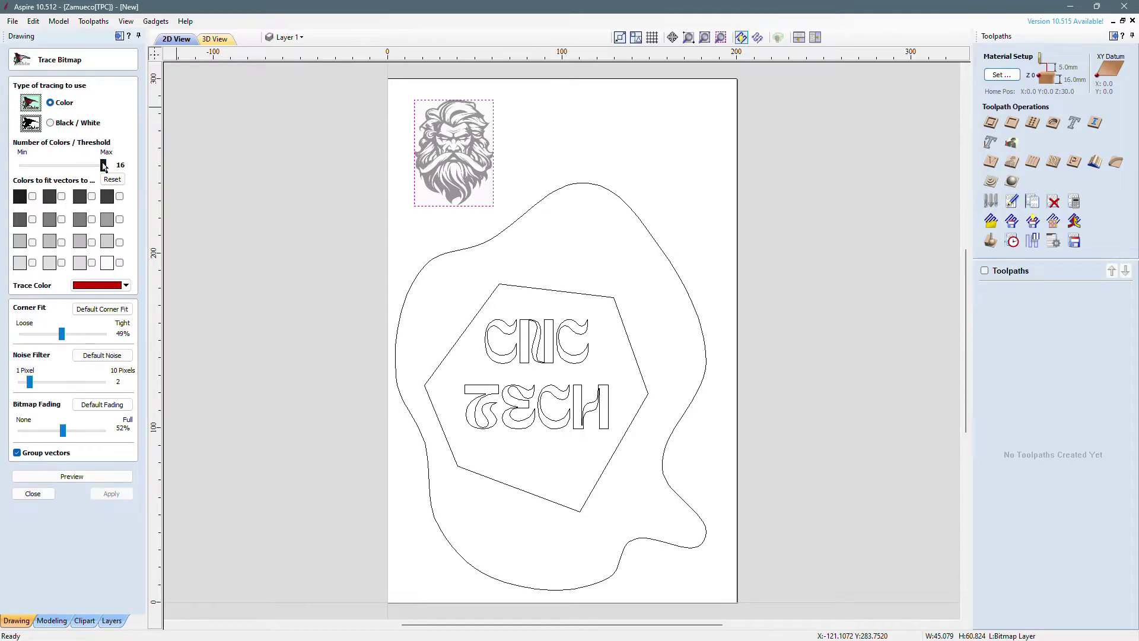
pyautogui.moveTo(103, 166); pyautogui.dragTo(22, 166)
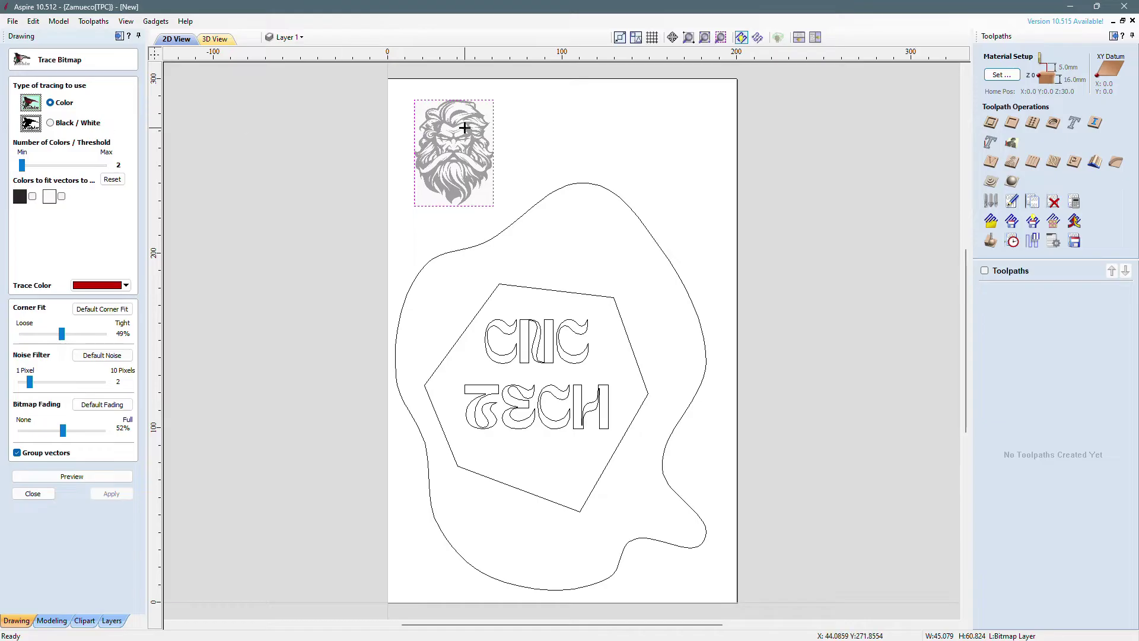
pyautogui.click(33, 197)
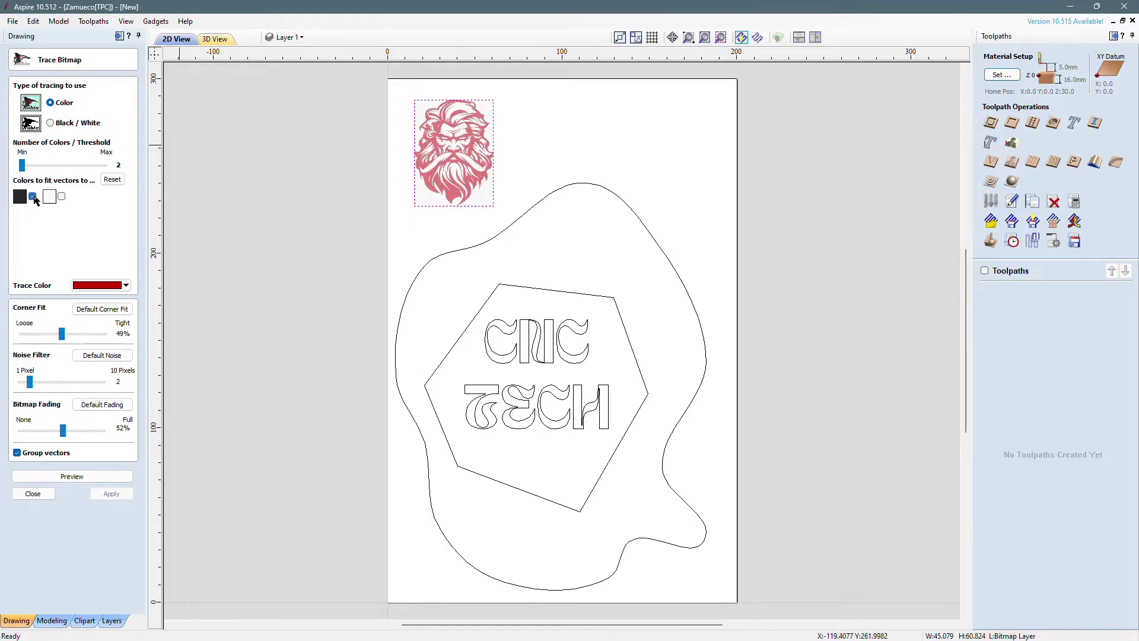
# Try Black / White tracing with a different threshold and return to color tracing
pyautogui.click(50, 123)
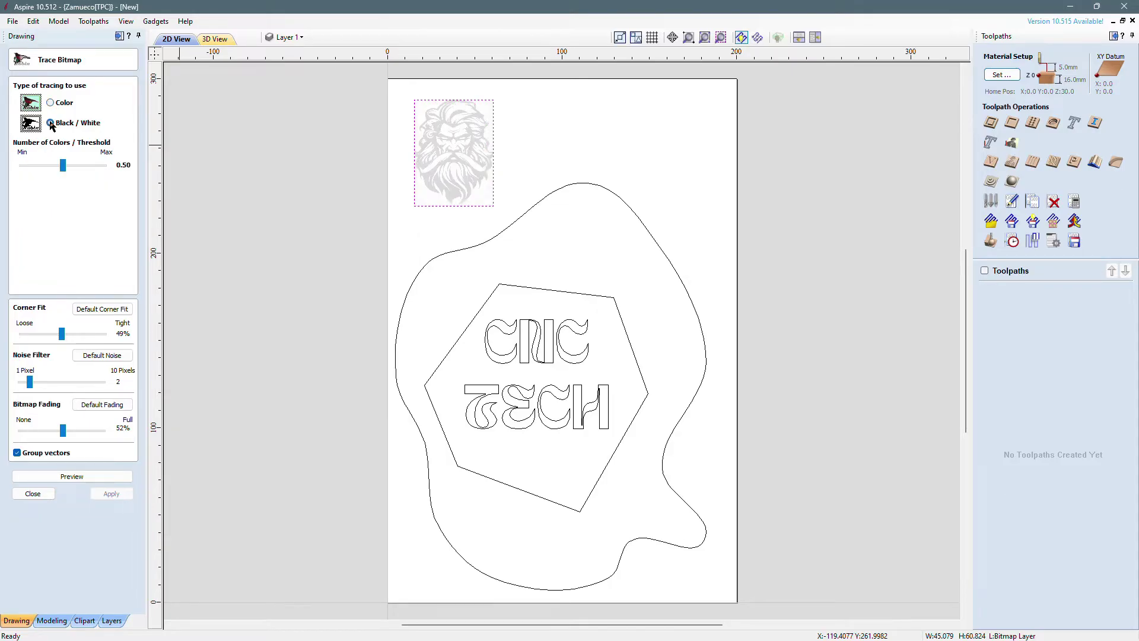
pyautogui.moveTo(63, 165)
pyautogui.mouseDown()
pyautogui.moveTo(37, 166)
pyautogui.moveTo(105, 170)
pyautogui.moveTo(74, 168)
pyautogui.mouseUp()
pyautogui.click(51, 102)
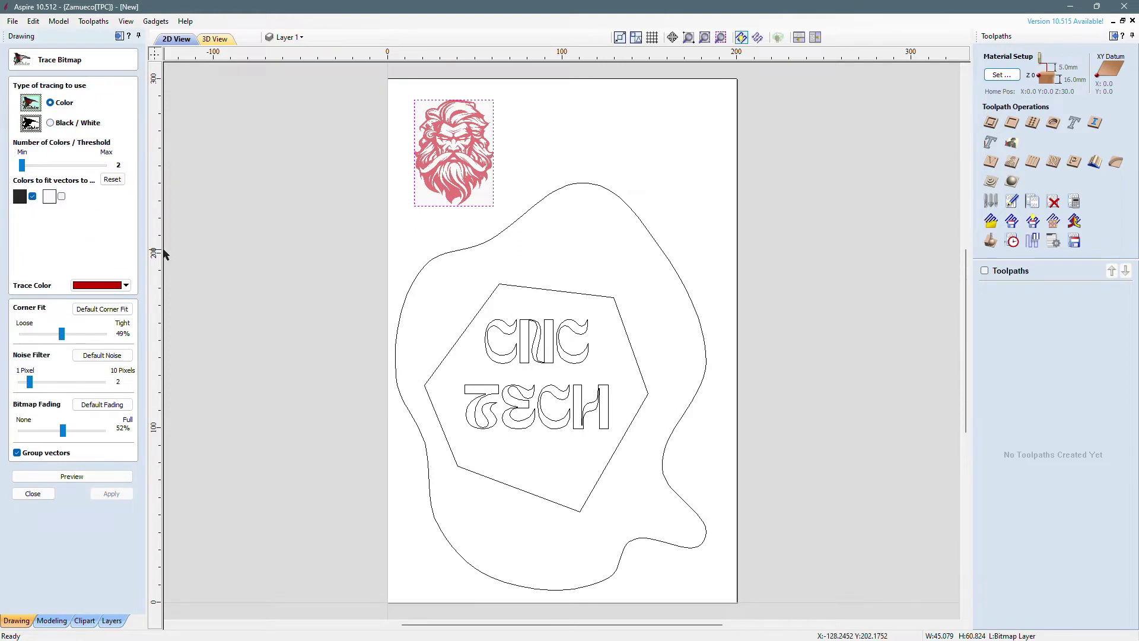
# Preview the bearded-face trace and apply it to create the grouped vectors
pyautogui.click(51, 476)
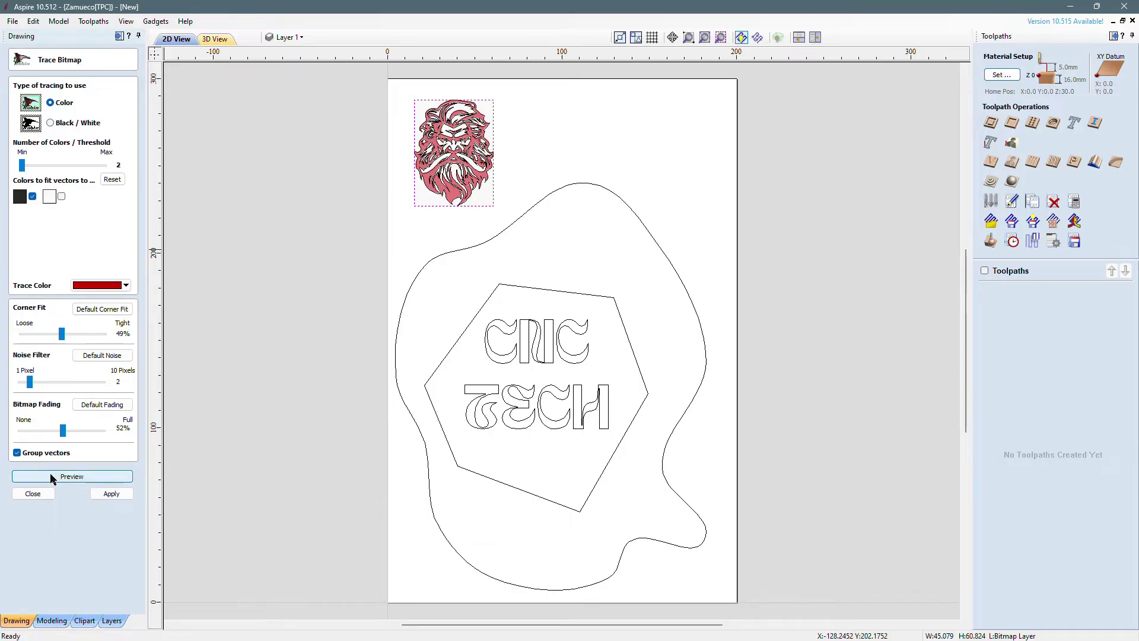
pyautogui.click(111, 493)
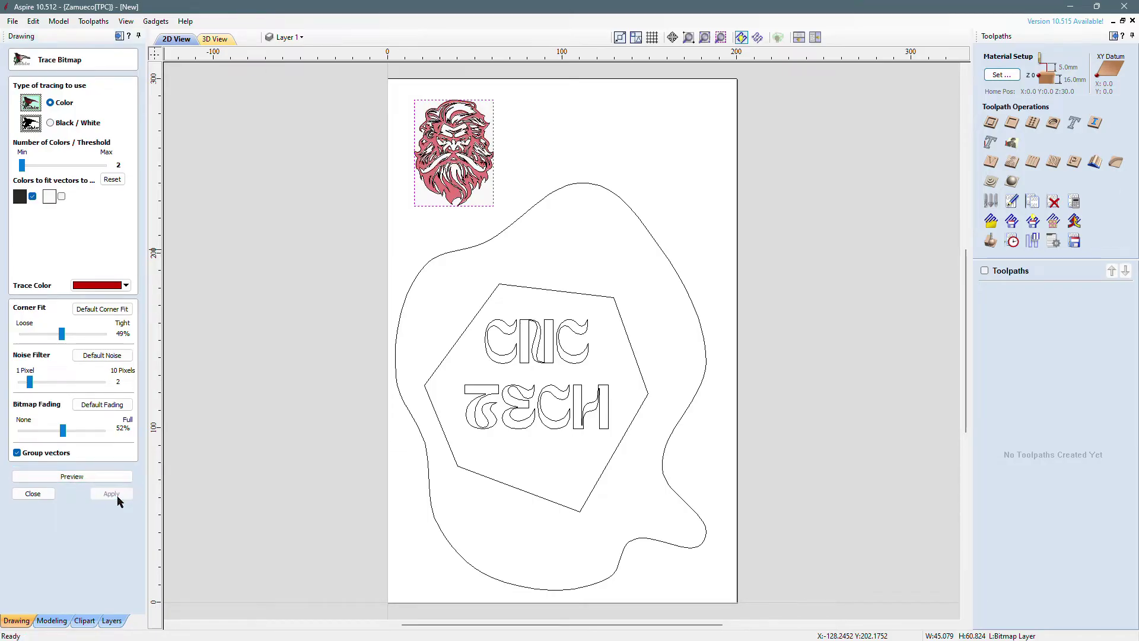
pyautogui.click(33, 493)
# Delete the original bearded-face bitmap, leaving only its traced vectors
pyautogui.scroll(3, 457, 128)
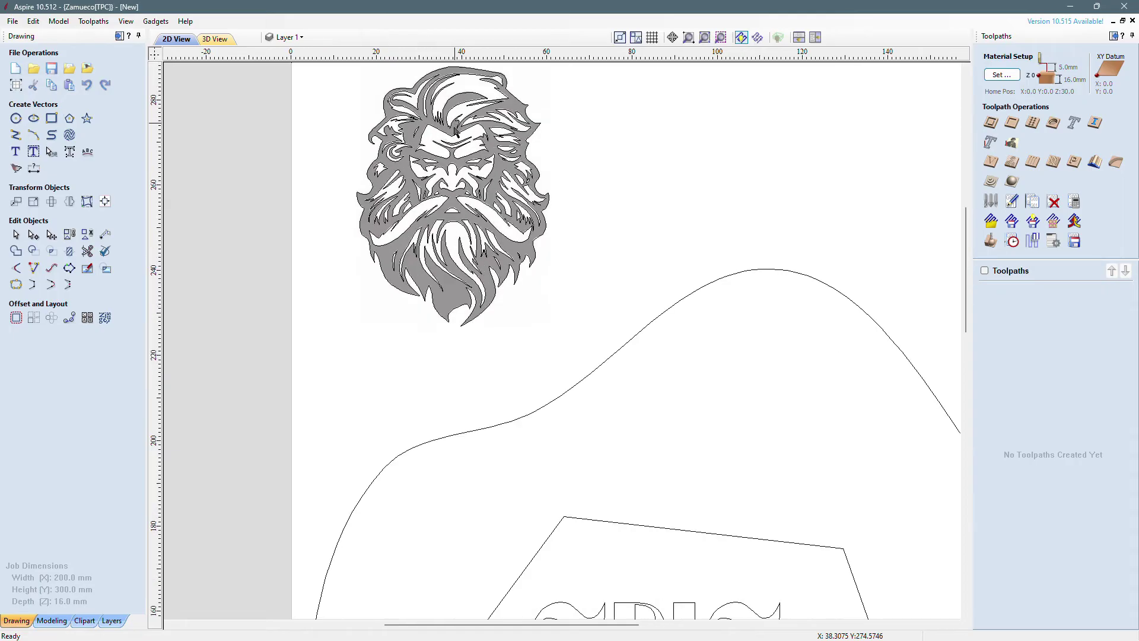
pyautogui.scroll(2, 458, 176)
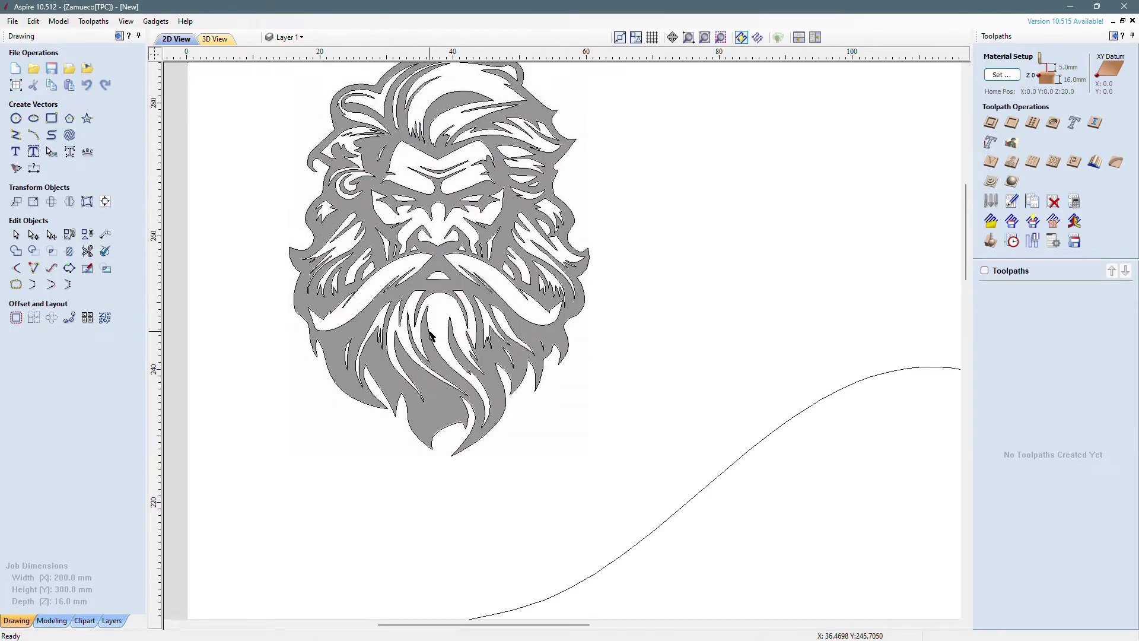
pyautogui.click(434, 410)
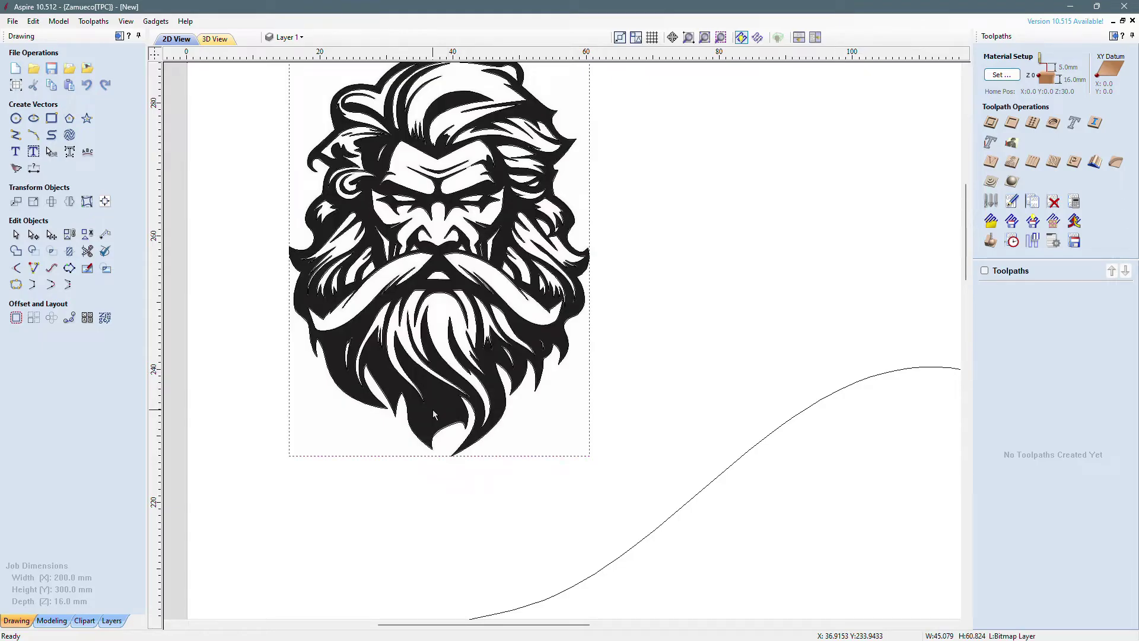
pyautogui.press('Delete')
# Resize the traced bearded-face vectors to a width of 60 mm, keeping the X and Y proportions linked
pyautogui.scroll(-2, 433, 414)
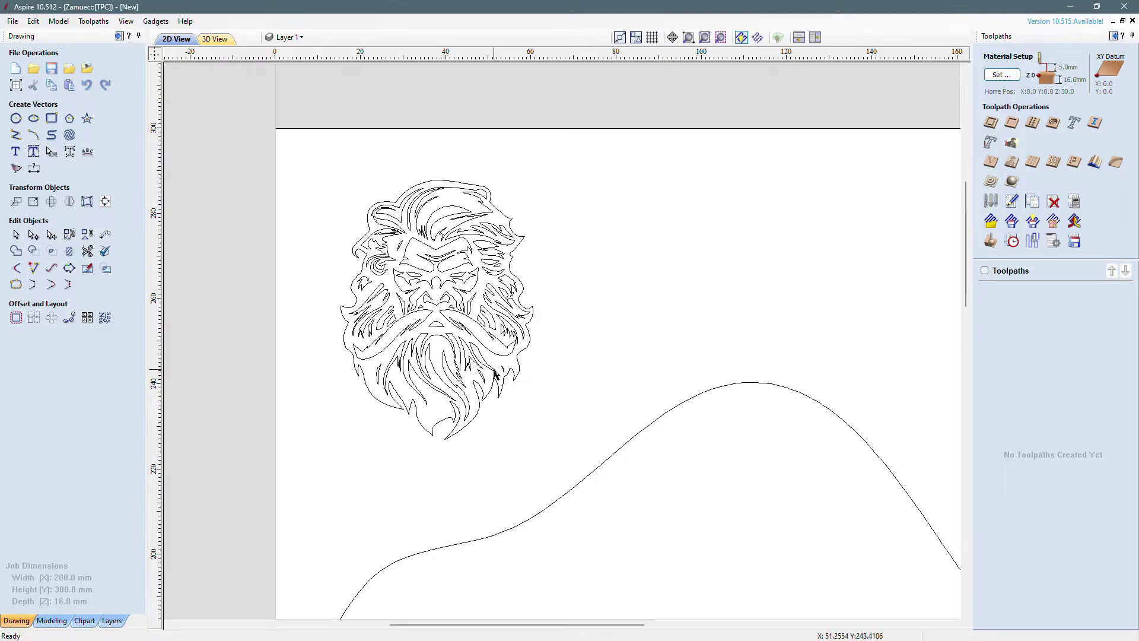
pyautogui.scroll(-2, 371, 305)
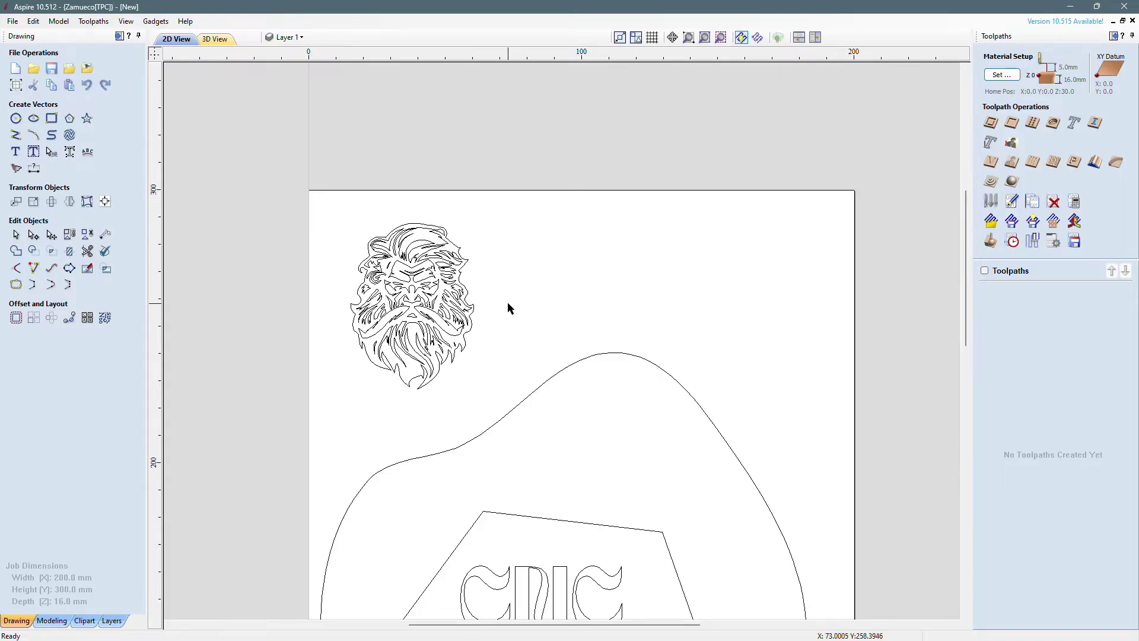
pyautogui.click(34, 201)
pyautogui.click(412, 301)
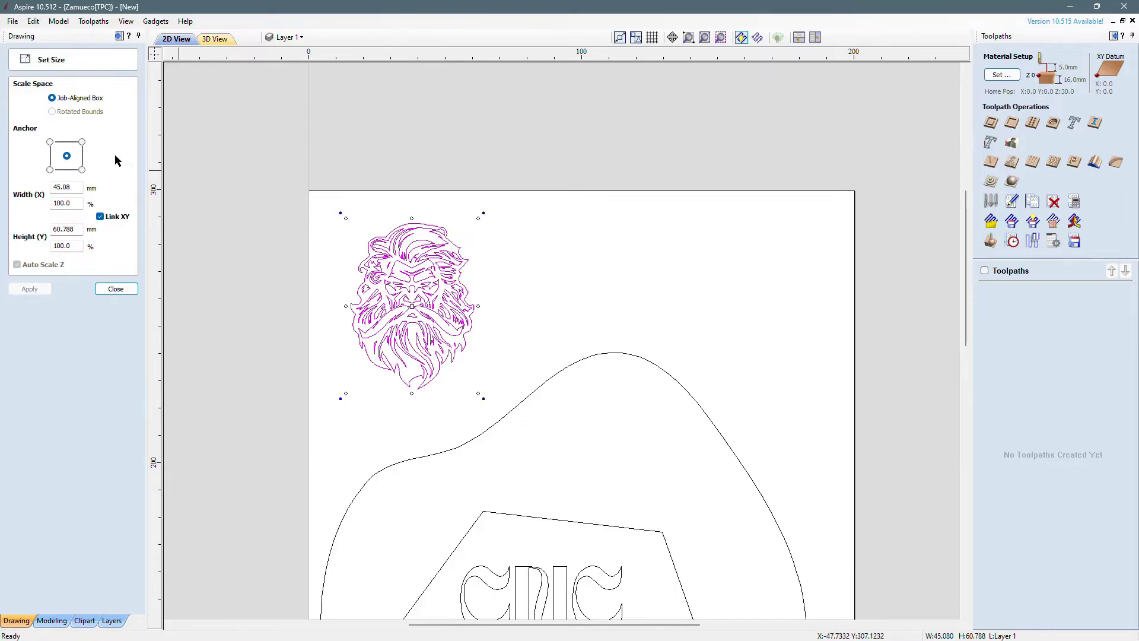
pyautogui.doubleClick(72, 188)
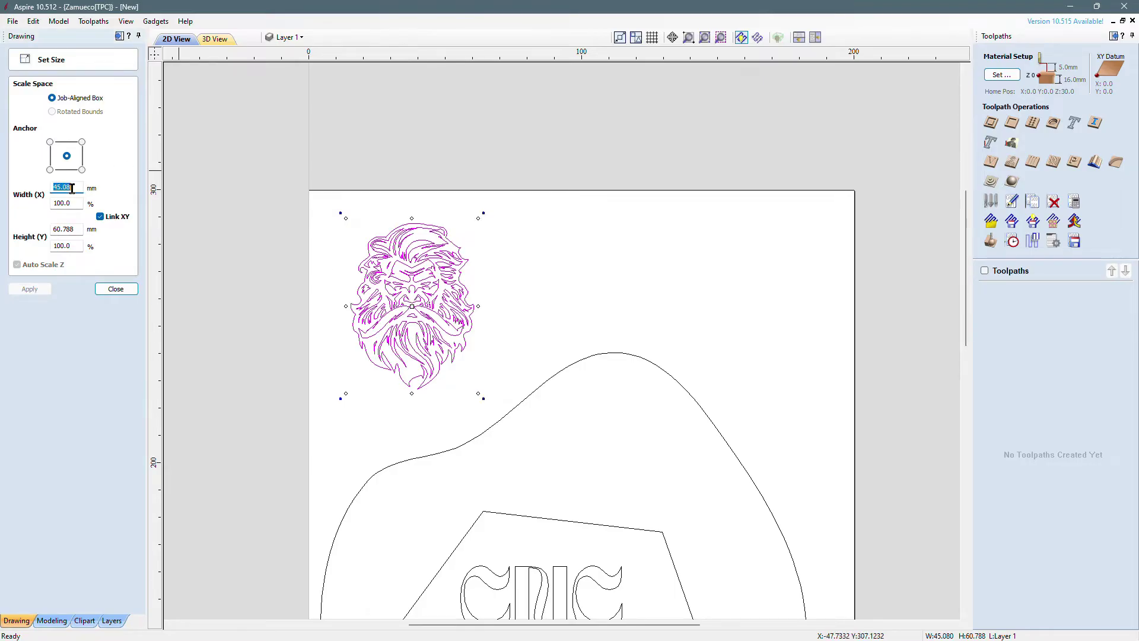
pyautogui.write('60')
pyautogui.press('Return')
pyautogui.click(116, 289)
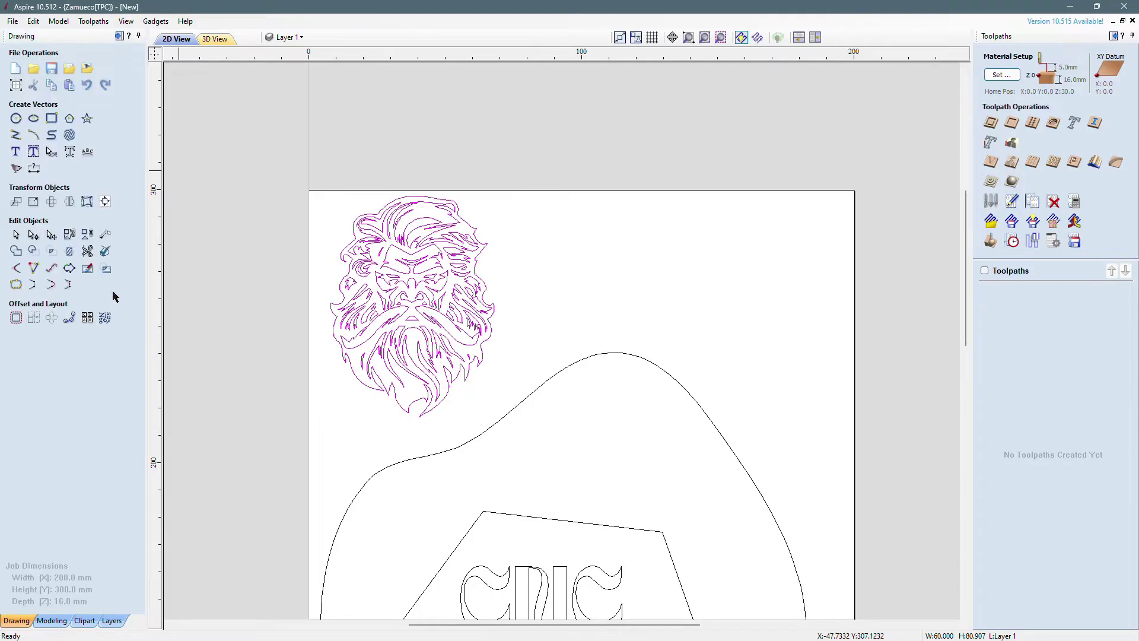
# Deselect the bearded-face vectors and examine the traced detail and the overall layout of the drawing
pyautogui.click(234, 291)
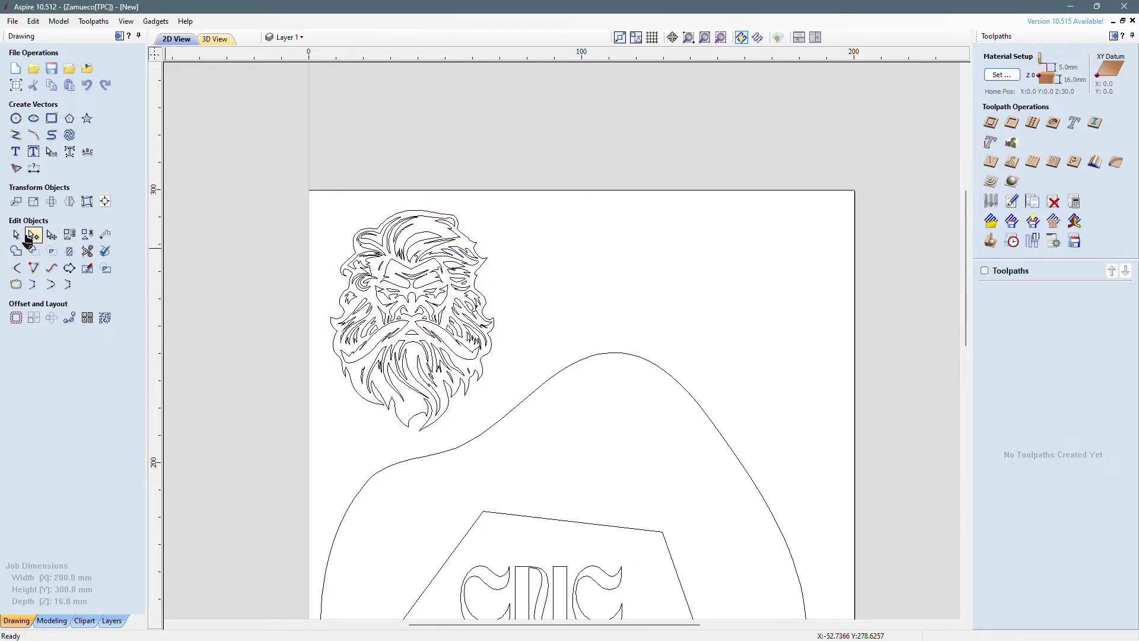
pyautogui.scroll(2, 423, 282)
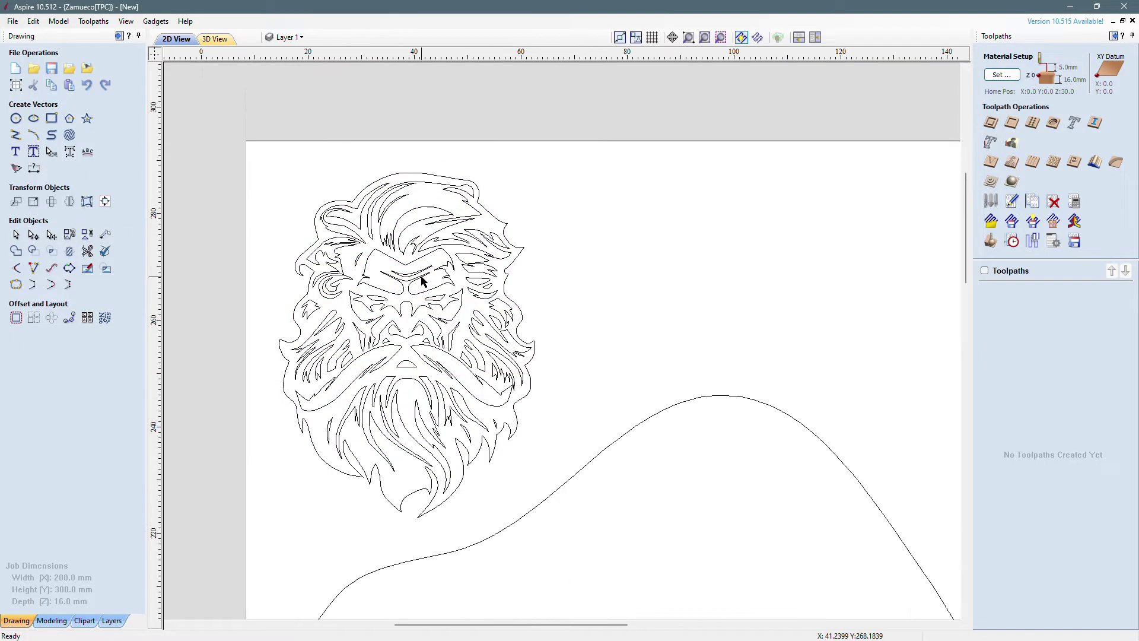
pyautogui.scroll(-4, 423, 282)
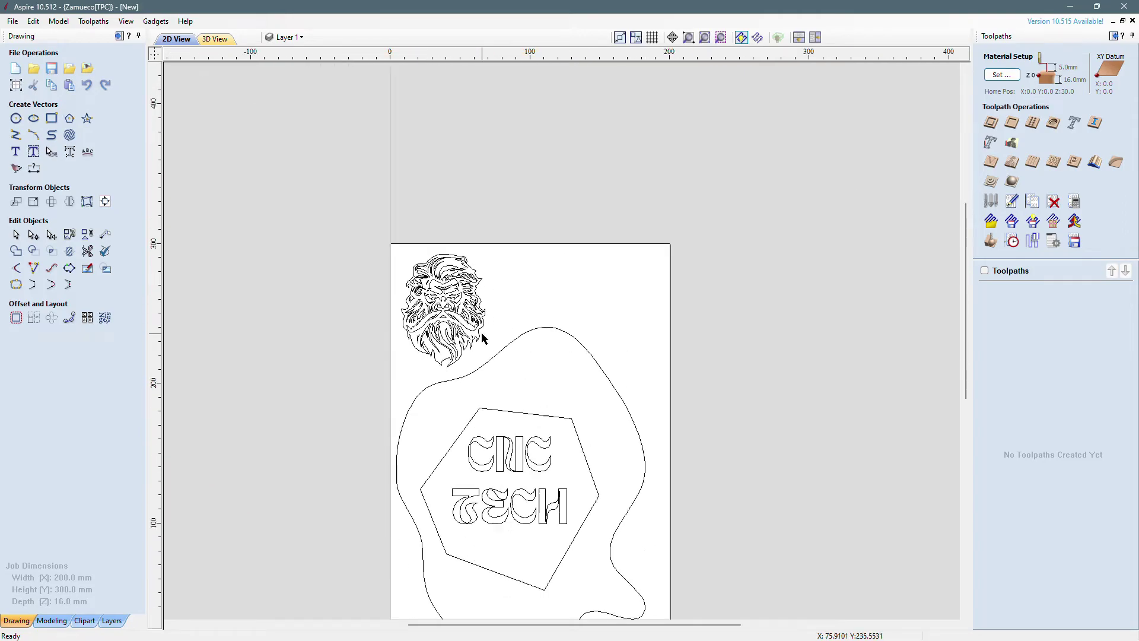
pyautogui.scroll(-1, 482, 333)
pyautogui.scroll(1, 547, 514)
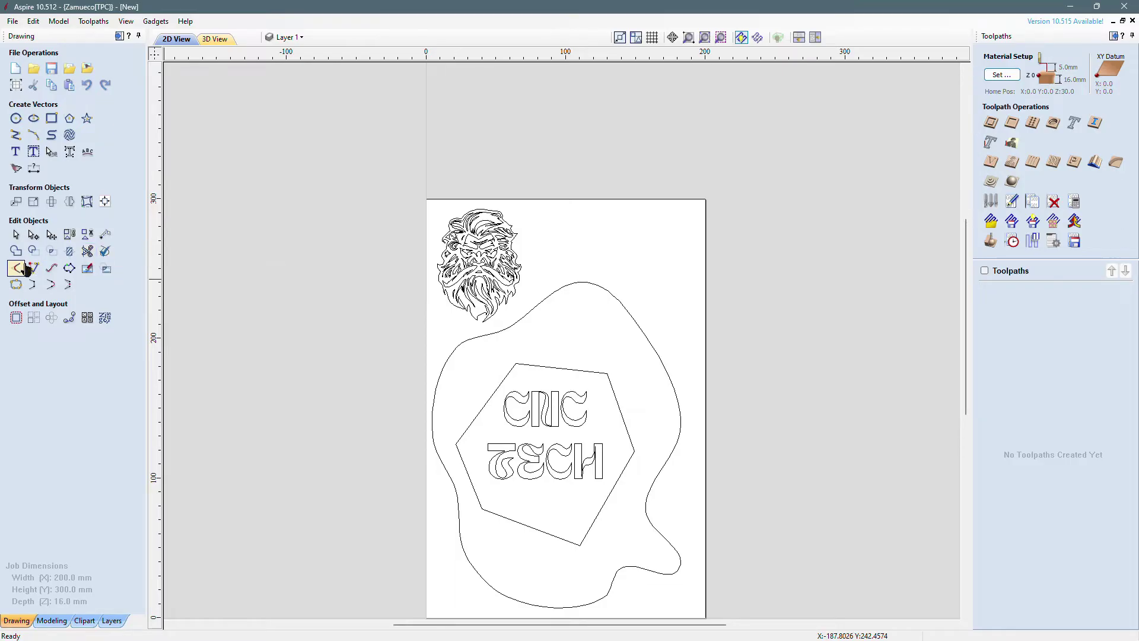
pyautogui.scroll(2, 21, 272)
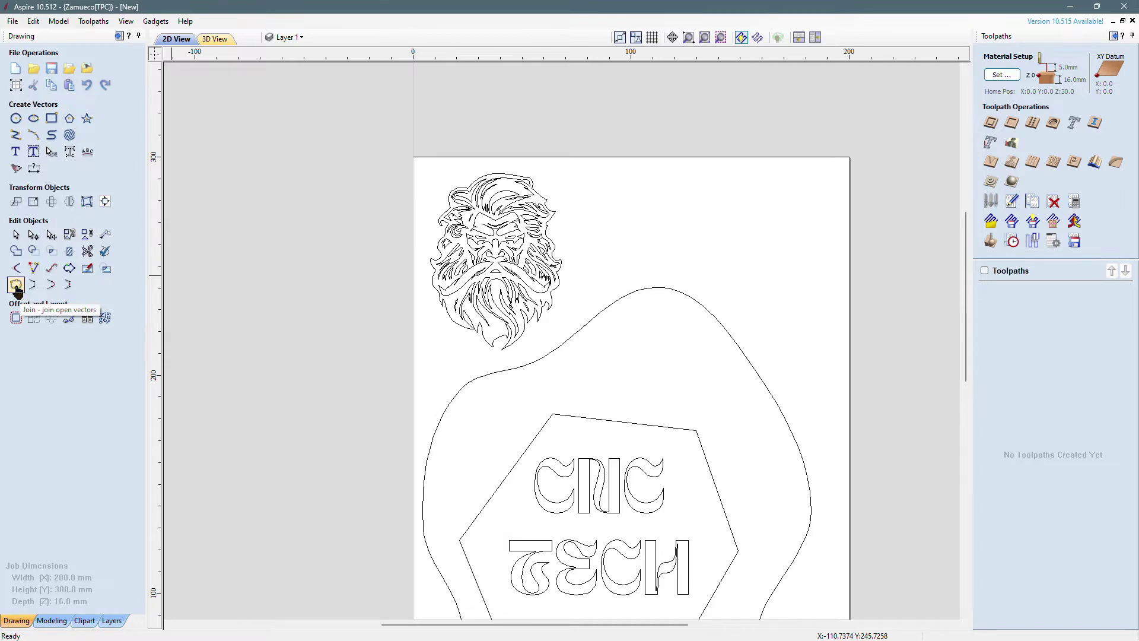
pyautogui.scroll(-2, 575, 348)
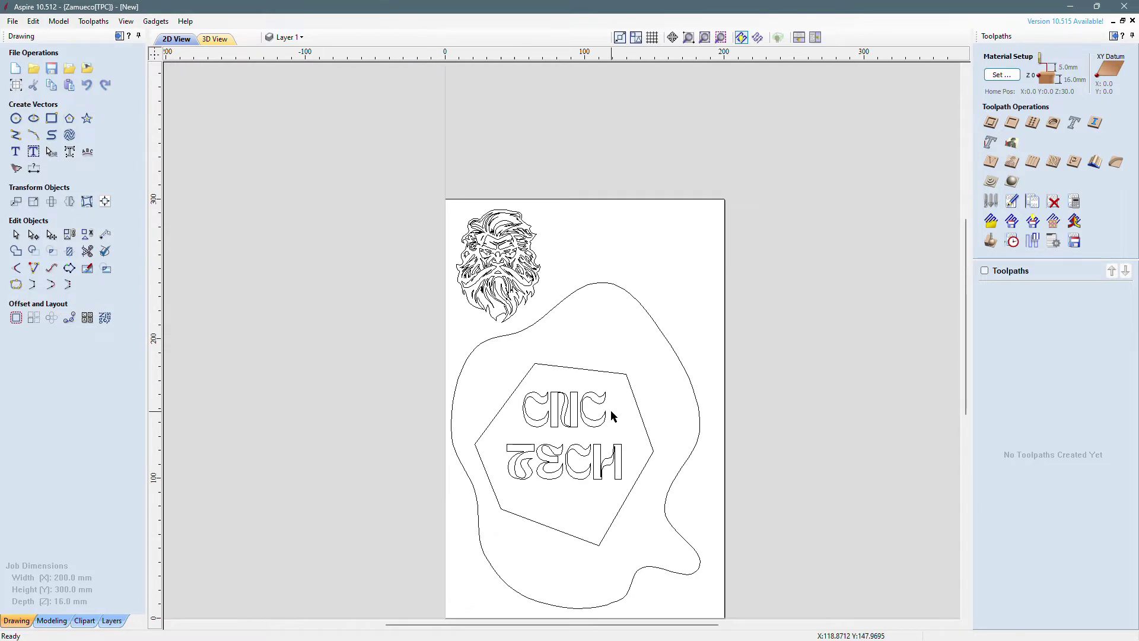
# Select the polygon around the CNC TECH text, inspect its corner and check it for open vectors with Join Vectors
pyautogui.scroll(4, 613, 415)
pyautogui.scroll(-1, 612, 412)
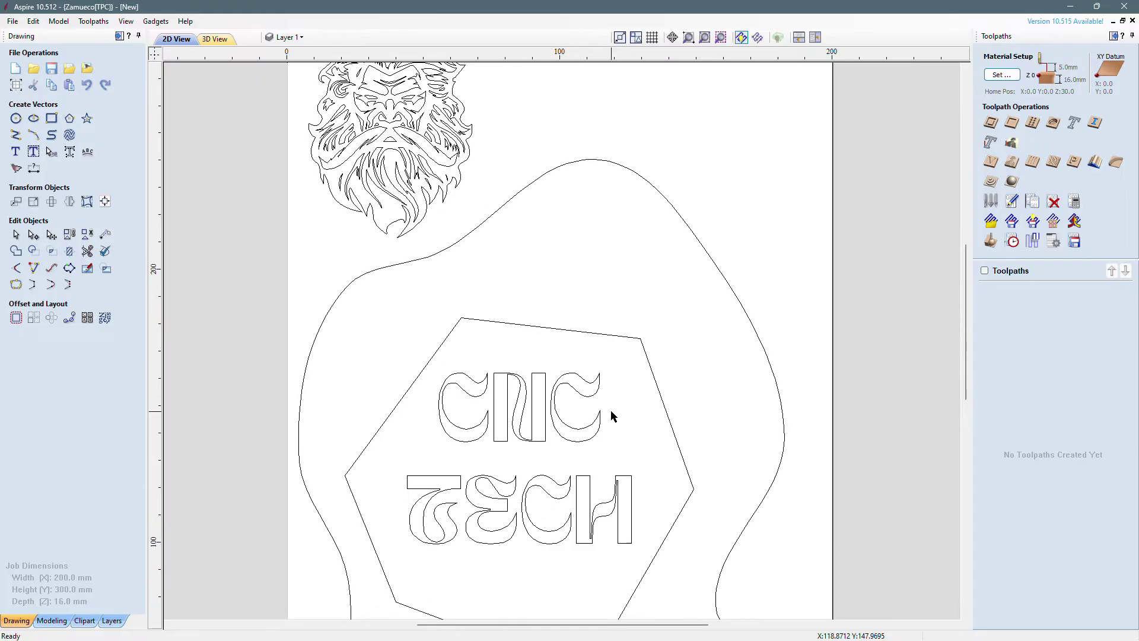
pyautogui.click(610, 336)
pyautogui.scroll(-1, 589, 305)
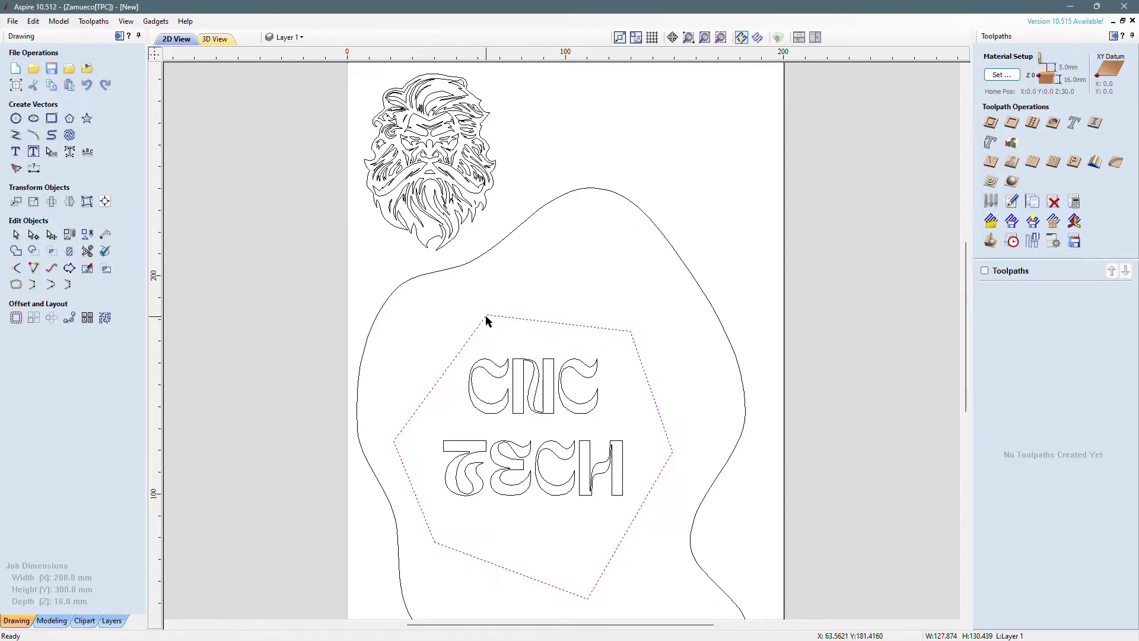
pyautogui.scroll(5, 485, 321)
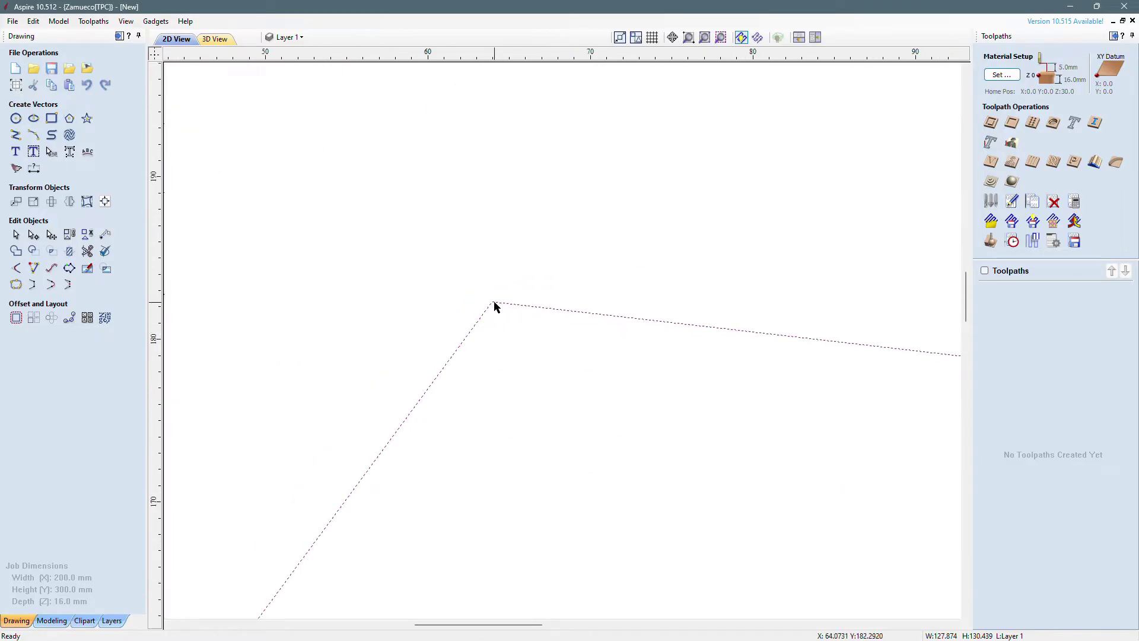
pyautogui.scroll(-5, 489, 323)
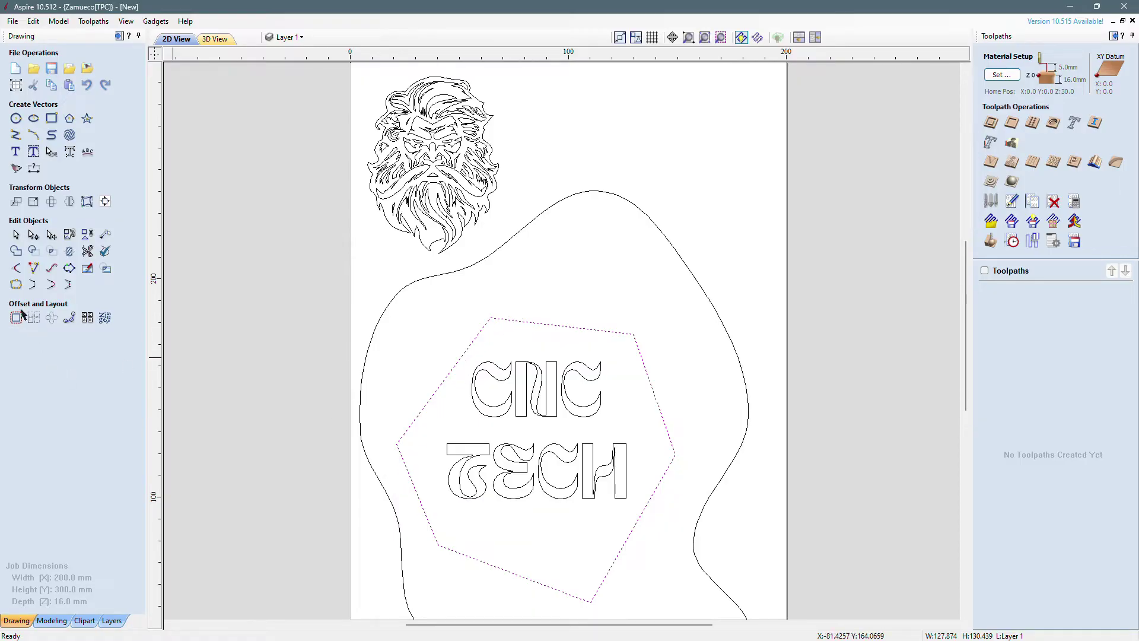
pyautogui.click(16, 285)
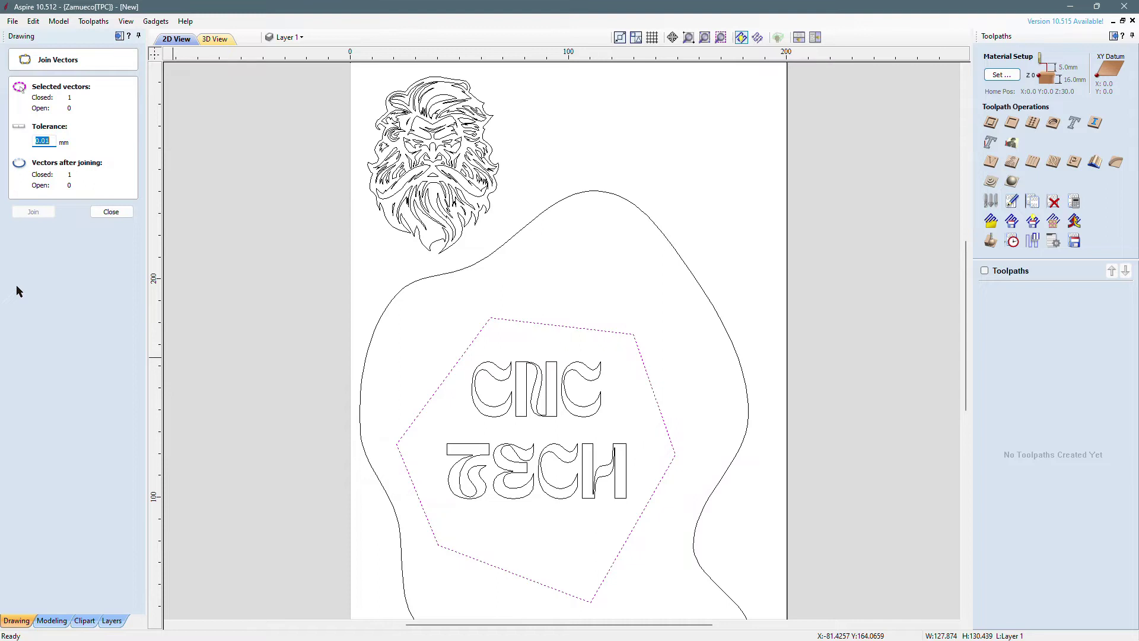
pyautogui.press('Escape')
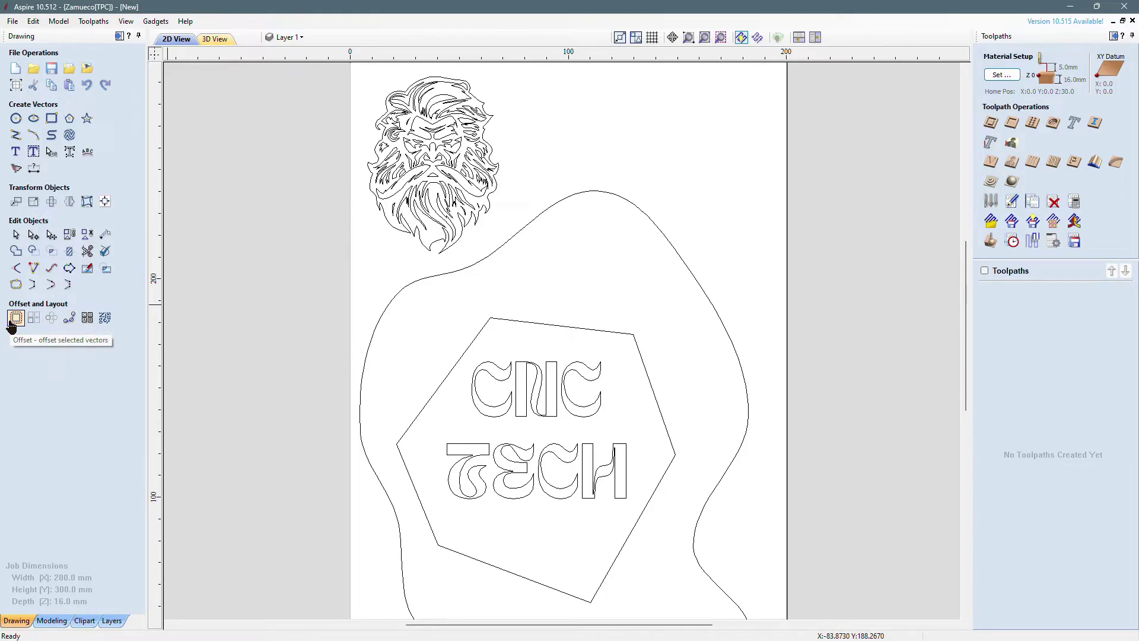
pyautogui.scroll(-2, 646, 348)
pyautogui.rightClick(646, 349)
pyautogui.click(552, 261)
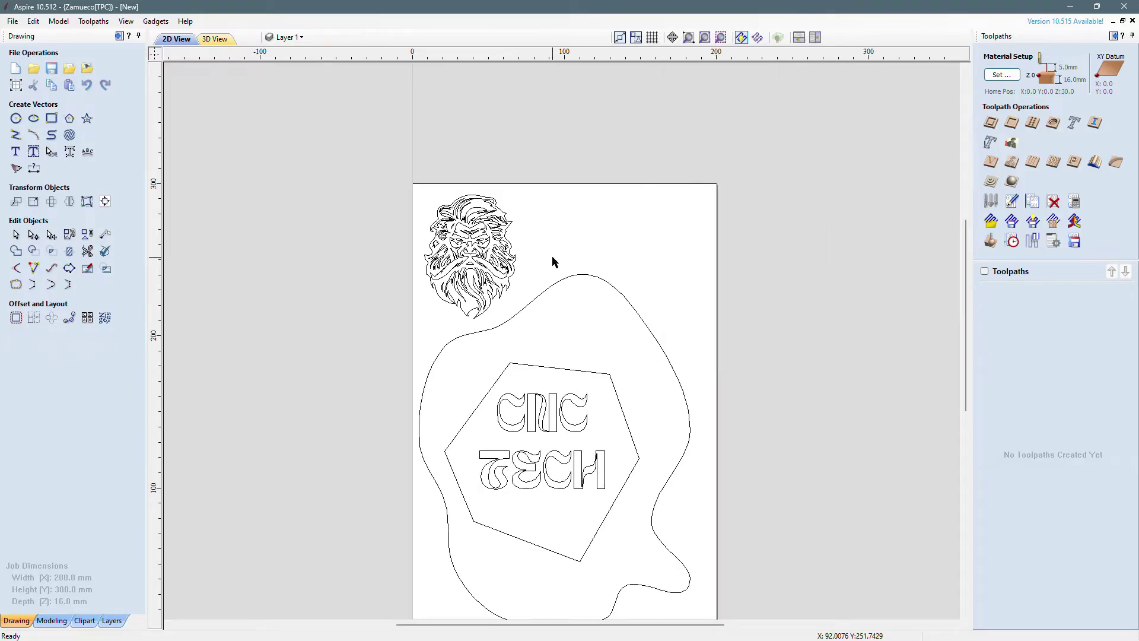
pyautogui.scroll(-2, 552, 257)
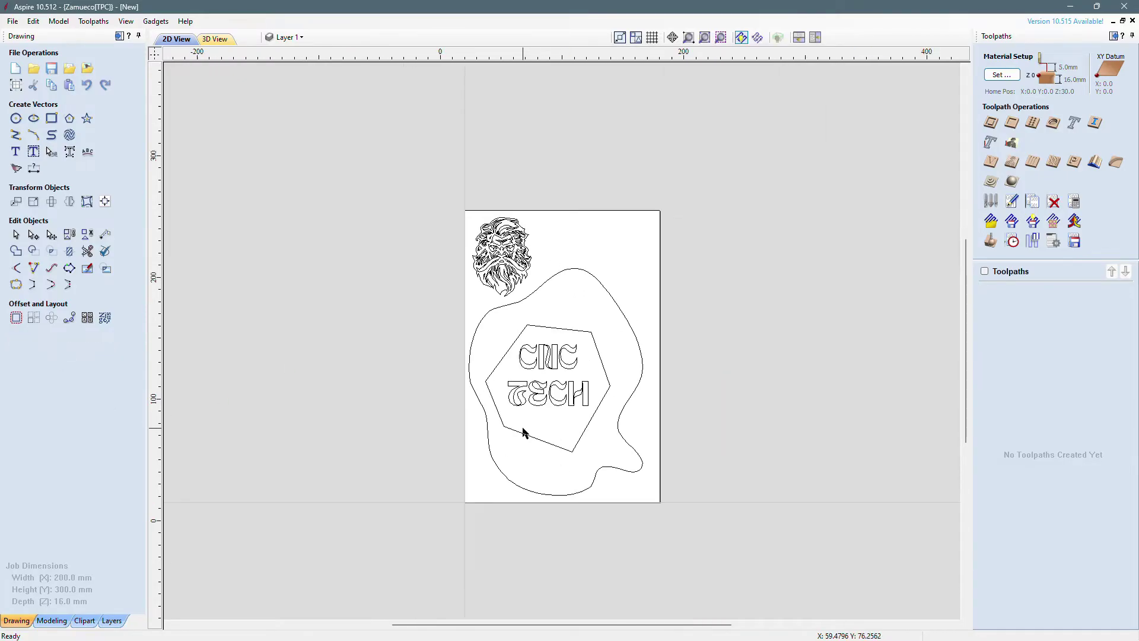
pyautogui.scroll(2, 523, 432)
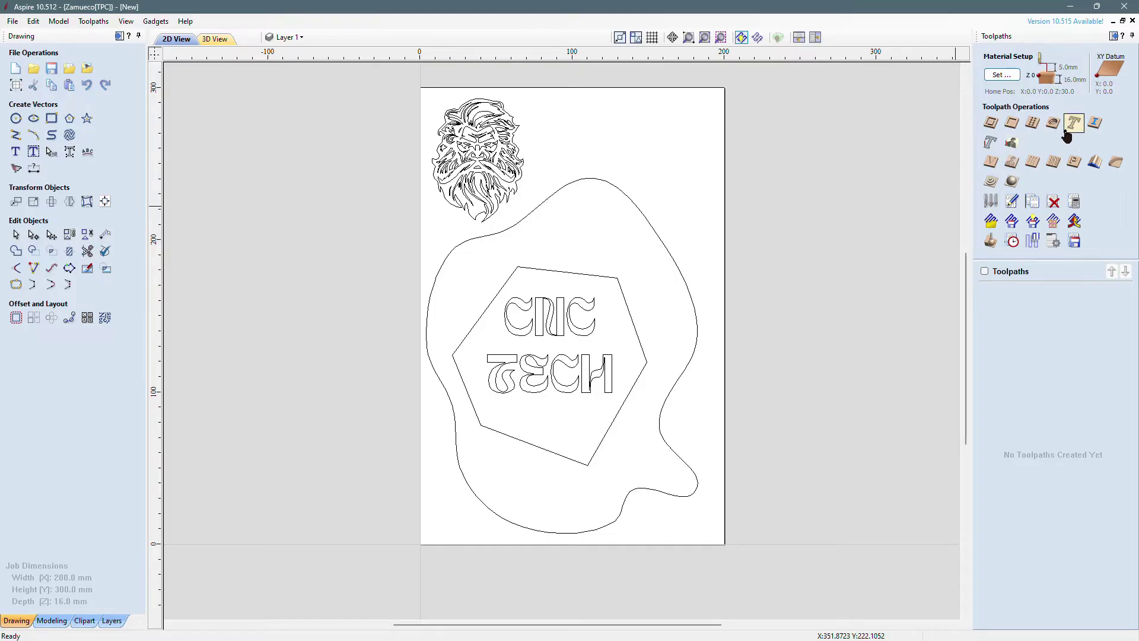
# Set the rapid clearance (Z1) gap above the material to 20 mm in the material setup
pyautogui.click(1015, 73)
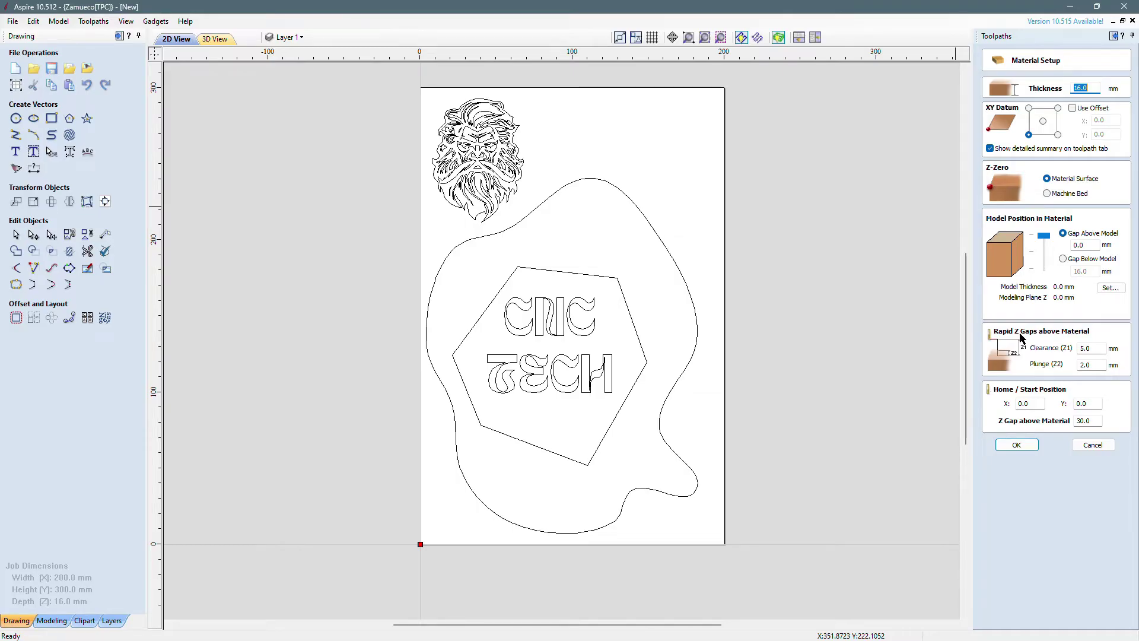
pyautogui.click(1090, 347)
pyautogui.press('BackSpace')
pyautogui.write('20')
pyautogui.click(1102, 364)
pyautogui.click(1016, 445)
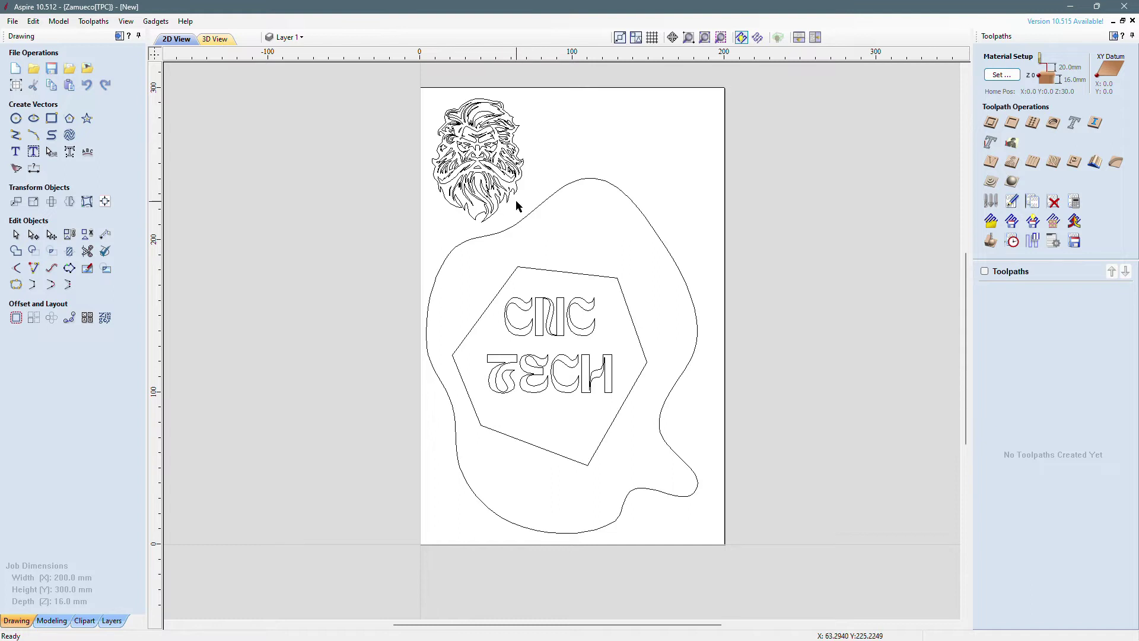
# Start a V-Carve / Engraving toolpath for the bearded-face vectors and review its start depth and flat depth
pyautogui.click(470, 187)
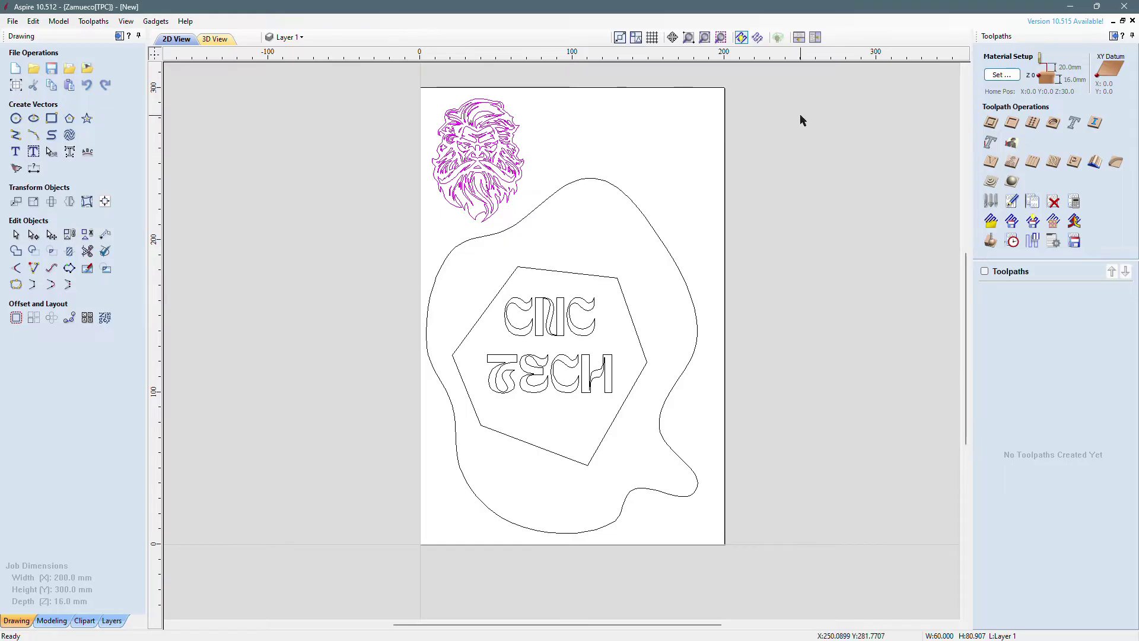
pyautogui.click(992, 164)
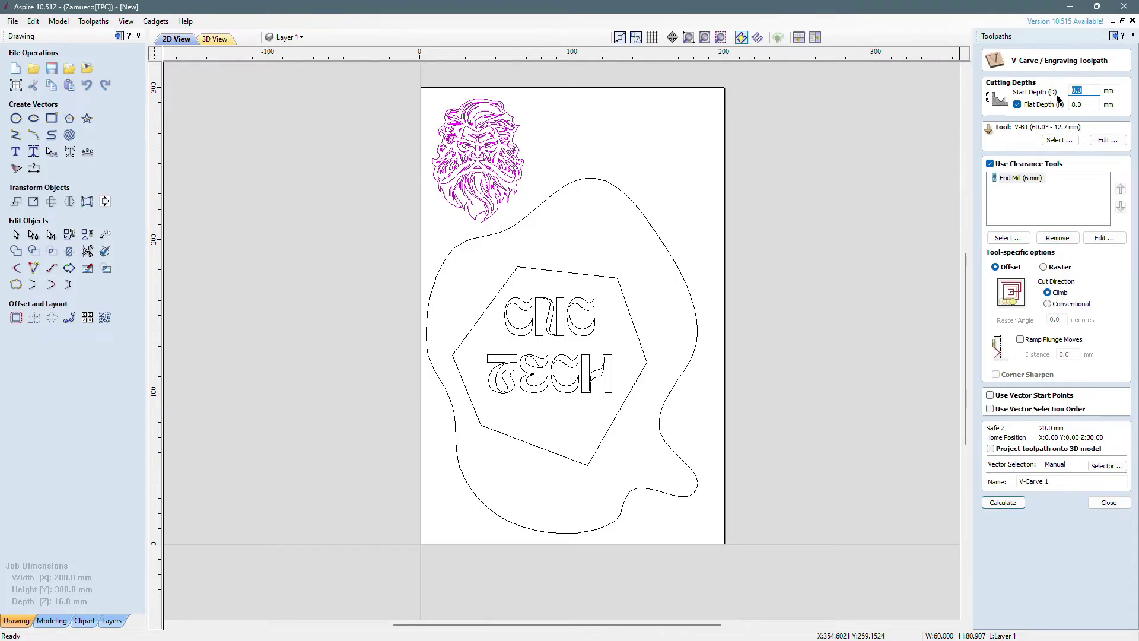
pyautogui.click(1090, 88)
pyautogui.click(1091, 106)
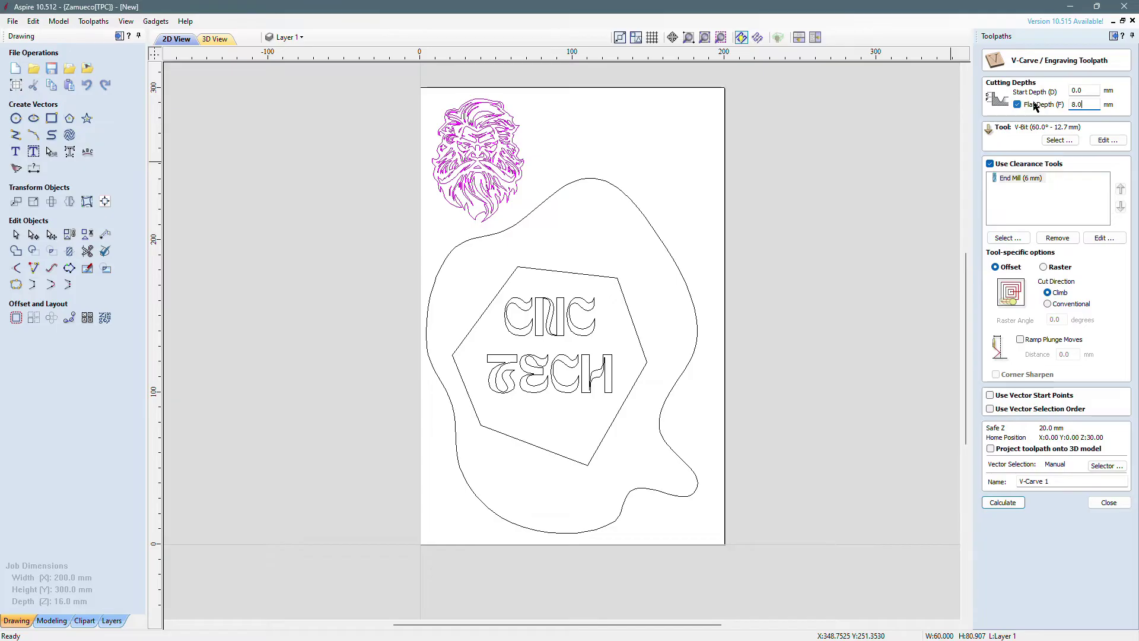
pyautogui.click(1096, 104)
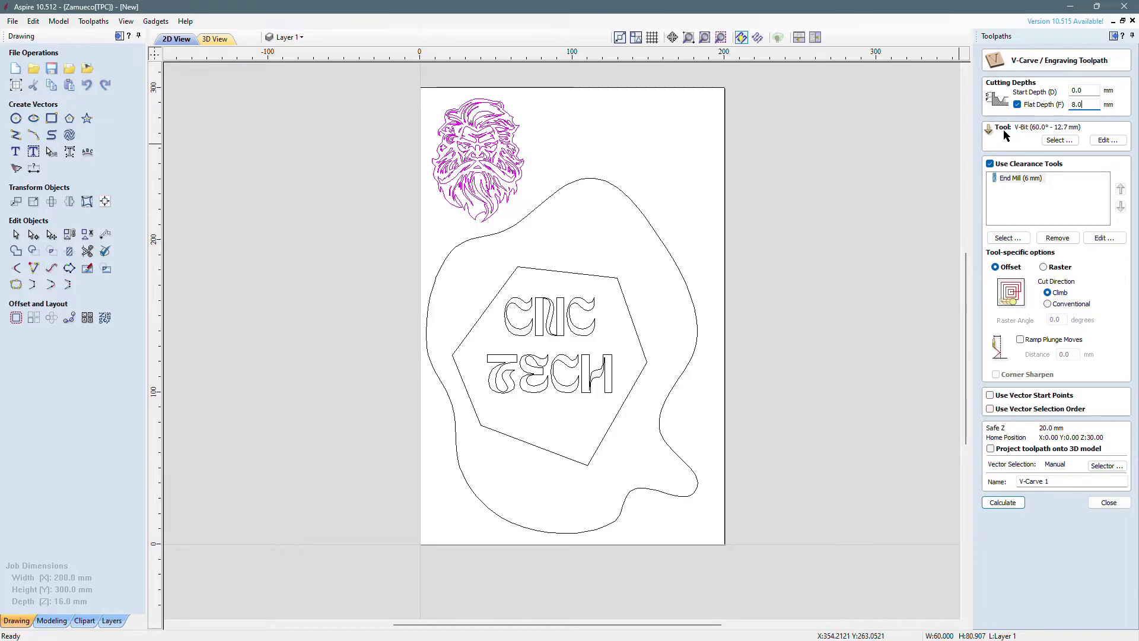
# Open the V-carve tool selection, choose the V-Bit (60.0° - 12.7 mm) and review its included angle, flutes and chip load
pyautogui.click(1056, 141)
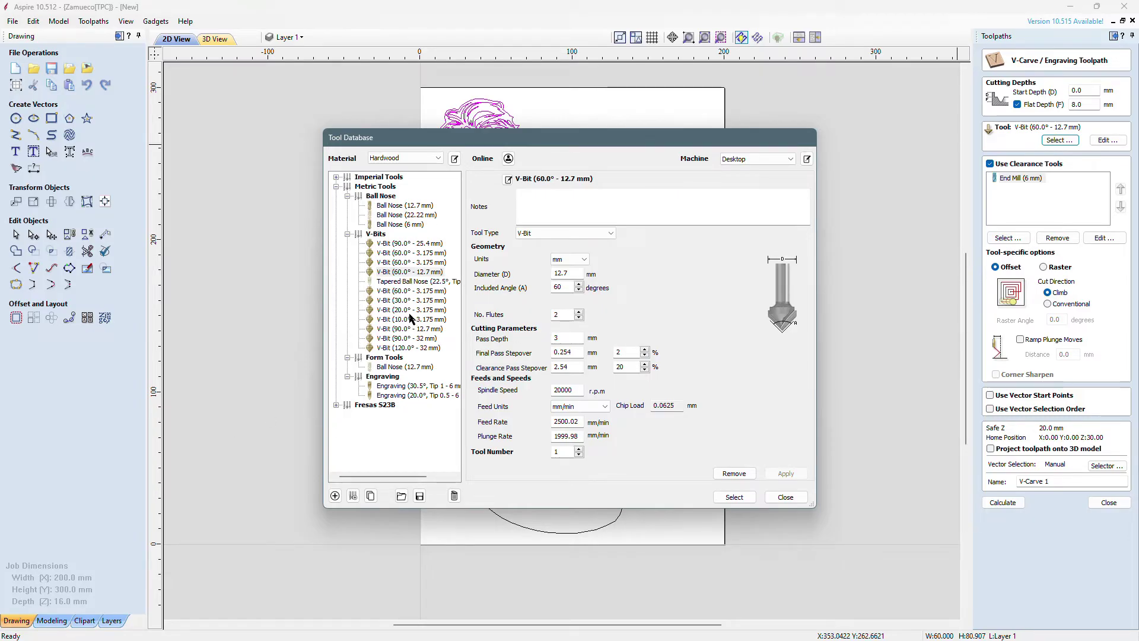
pyautogui.click(410, 244)
pyautogui.click(406, 273)
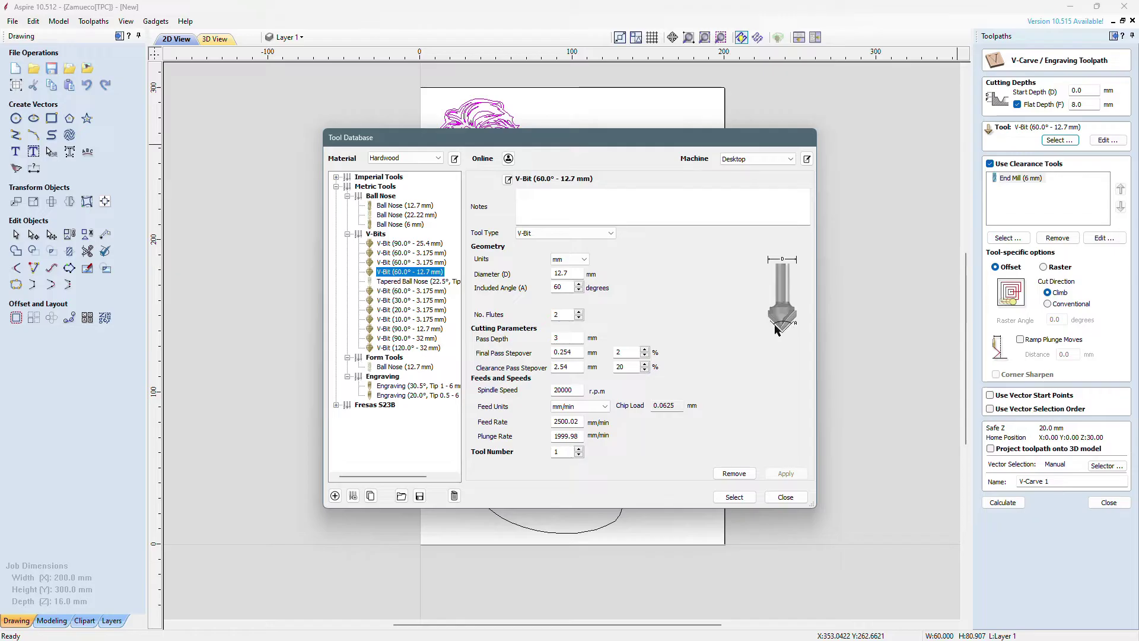
pyautogui.click(572, 288)
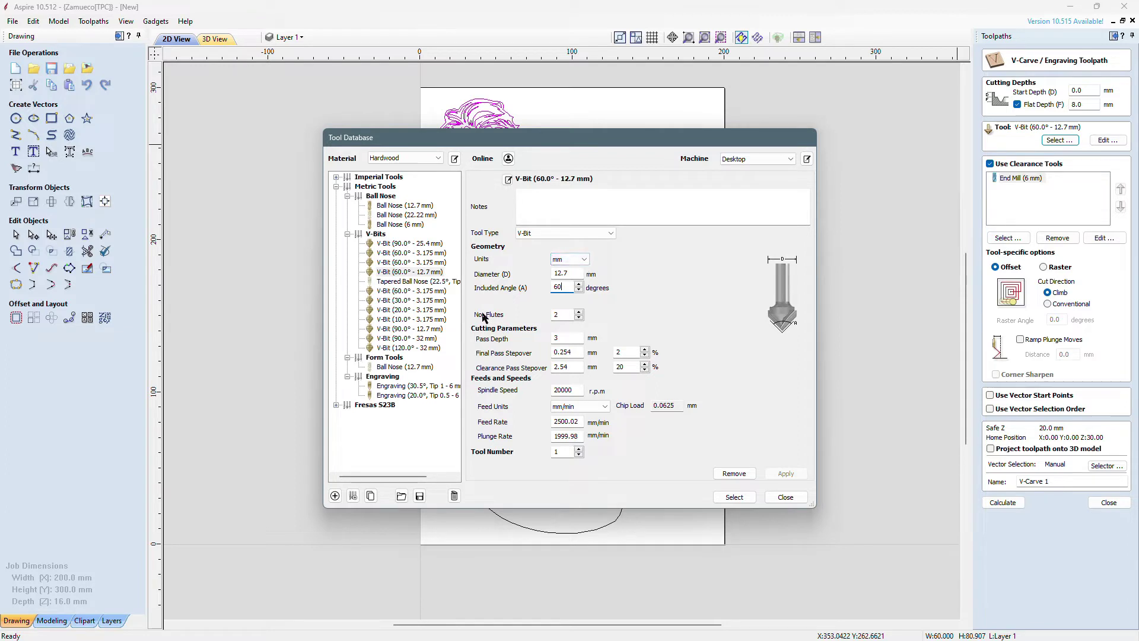
pyautogui.click(571, 319)
pyautogui.moveTo(673, 406); pyautogui.dragTo(644, 407)
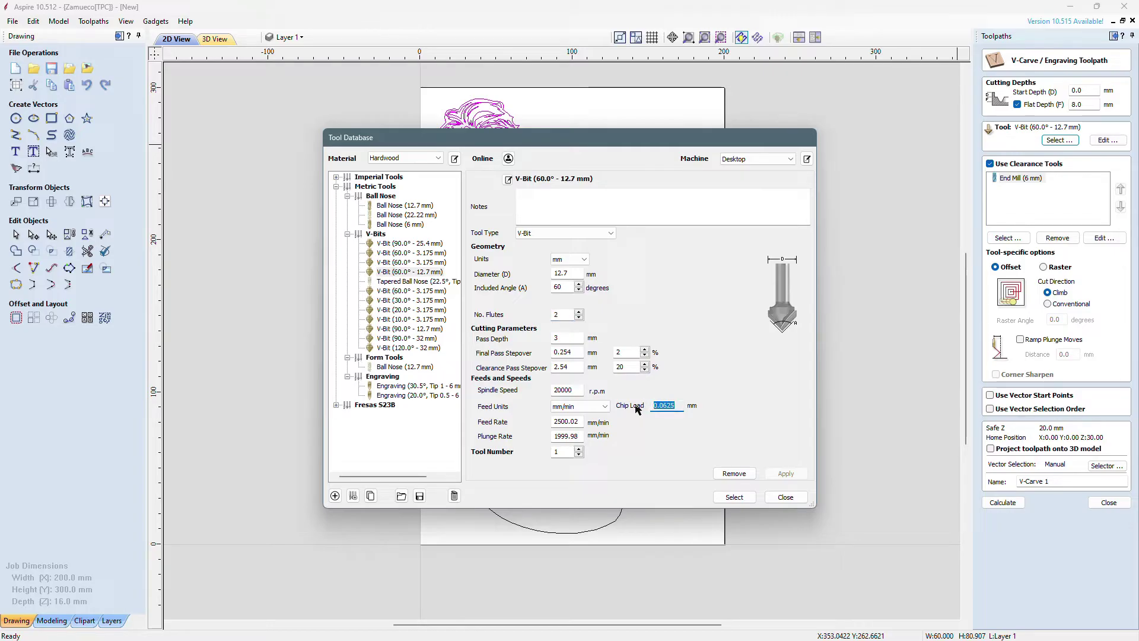
pyautogui.click(676, 405)
# Set the pass depth of the 60° V-bit to 4 mm
pyautogui.click(570, 338)
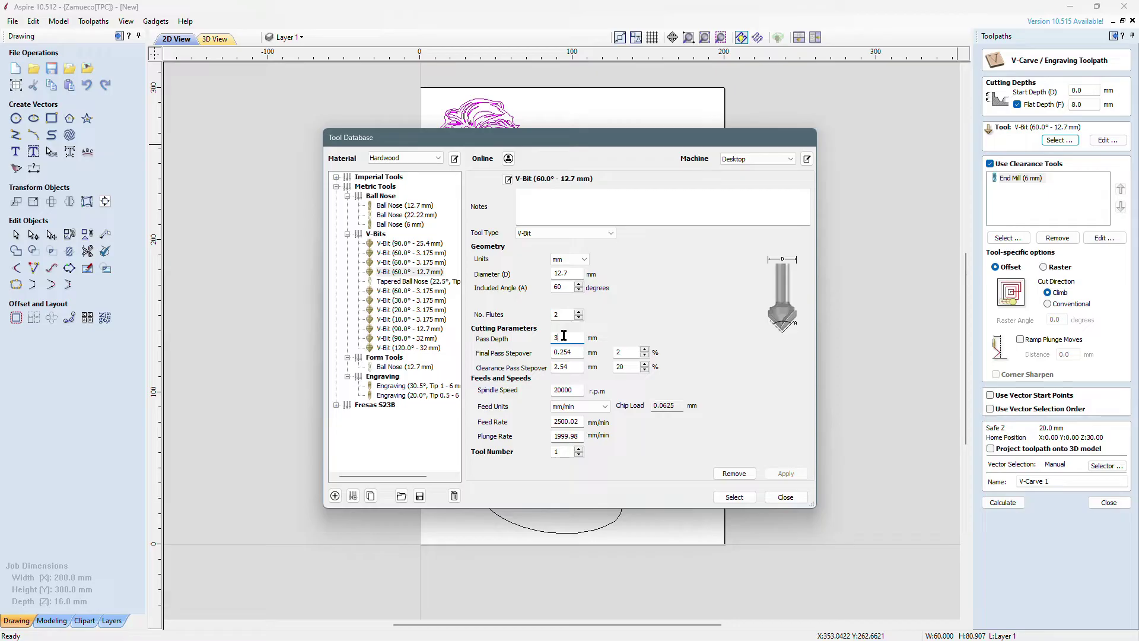
pyautogui.press('BackSpace')
pyautogui.write('4')
# Try adjusting the V-bit's final pass and clearance pass stepover percentages
pyautogui.click(575, 351)
pyautogui.click(624, 352)
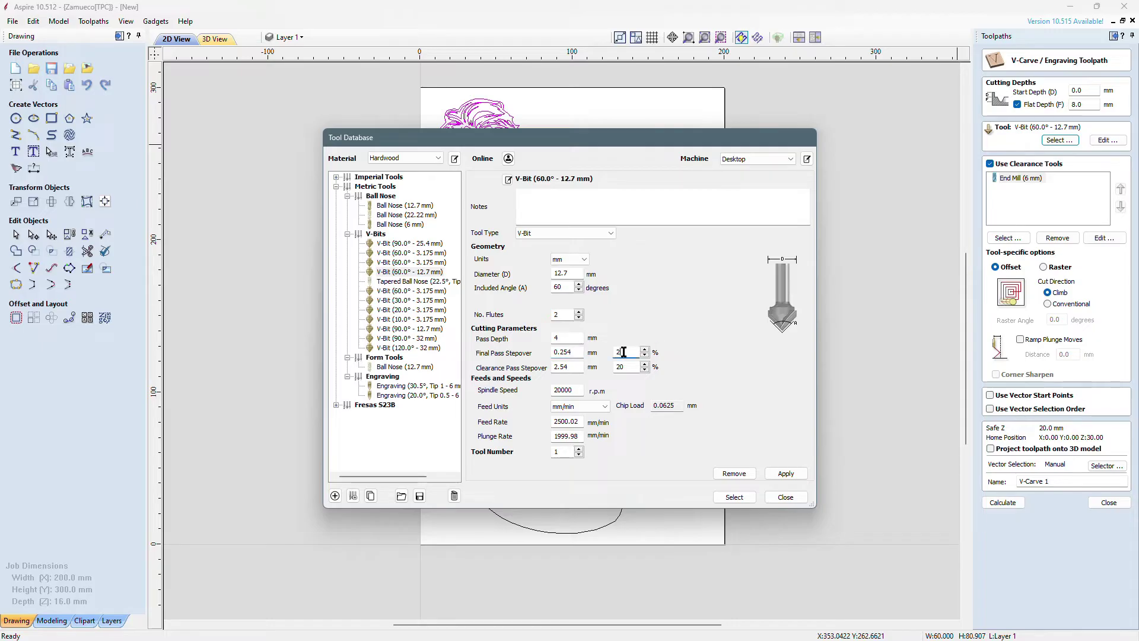
pyautogui.click(575, 349)
pyautogui.click(632, 354)
pyautogui.click(645, 351)
pyautogui.click(636, 349)
pyautogui.click(637, 368)
pyautogui.click(645, 364)
pyautogui.click(645, 365)
pyautogui.click(645, 369)
pyautogui.click(645, 369)
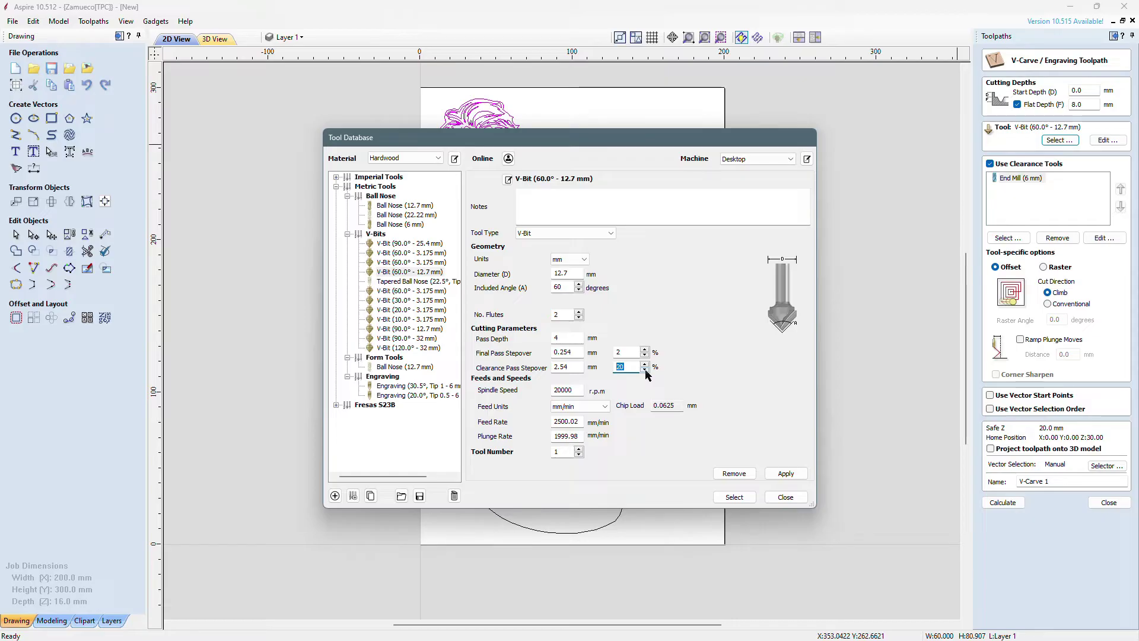
pyautogui.click(630, 351)
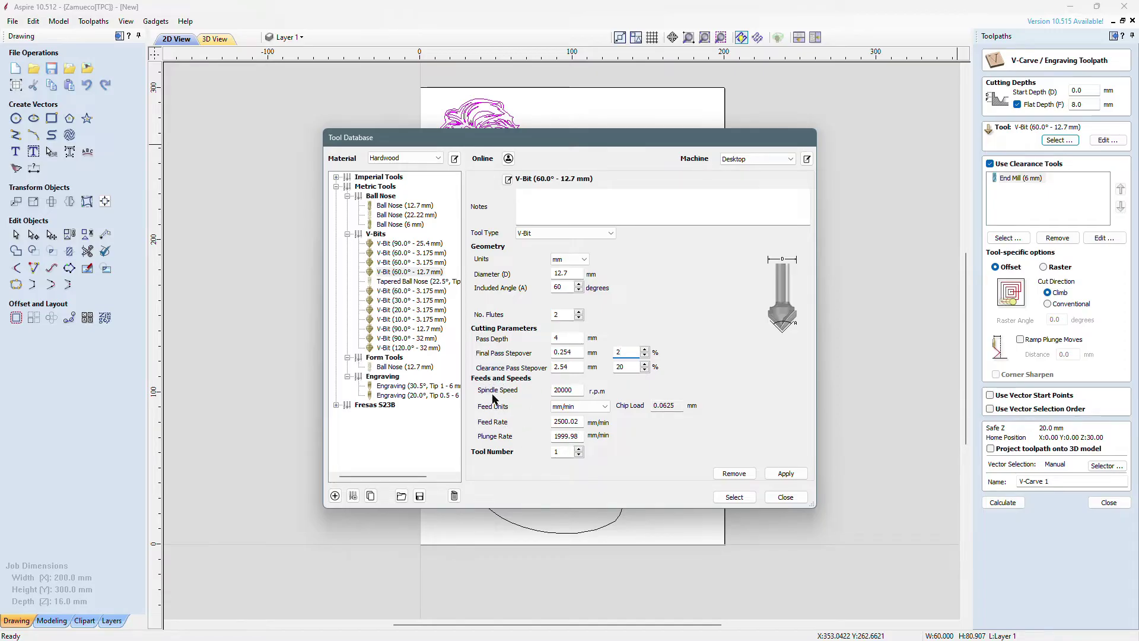
# Switch to the Excel cutting-parameters workbook and examine the MDF end-mill recommendations for the 3.175 mm diameter cutter
pyautogui.click(570, 390)
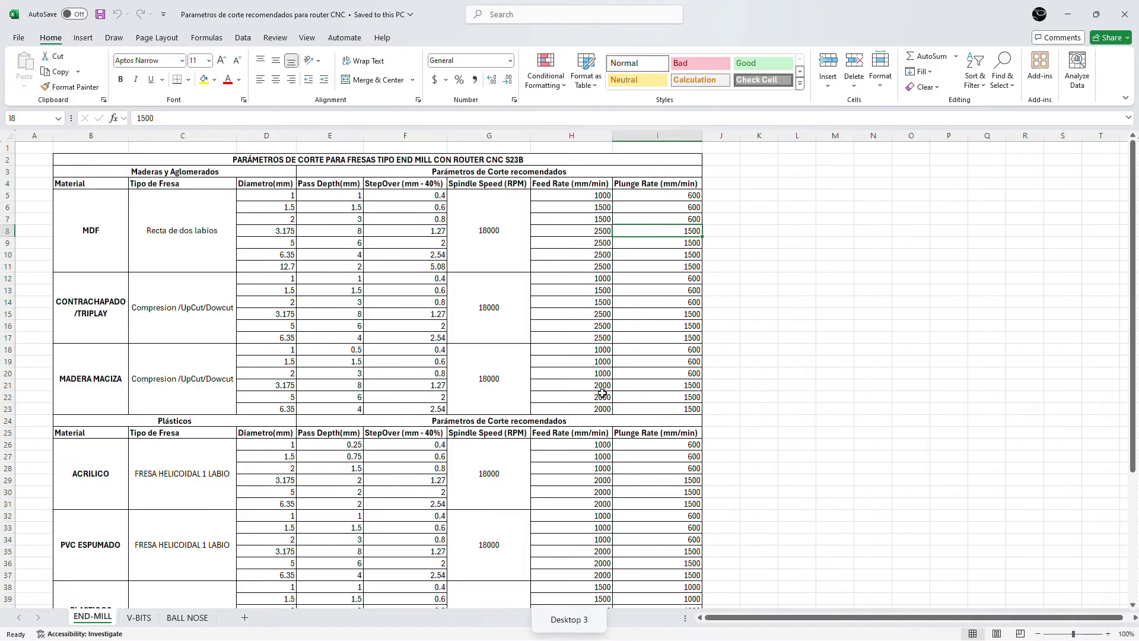
pyautogui.scroll(-2, 602, 393)
pyautogui.scroll(2, 602, 393)
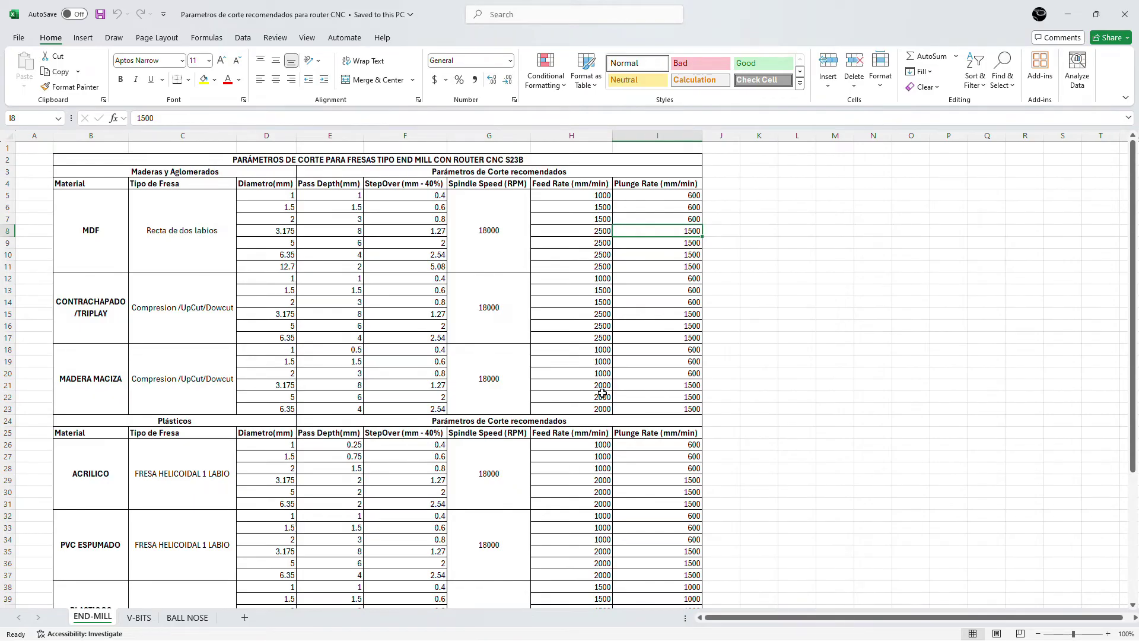
pyautogui.click(94, 236)
pyautogui.click(161, 242)
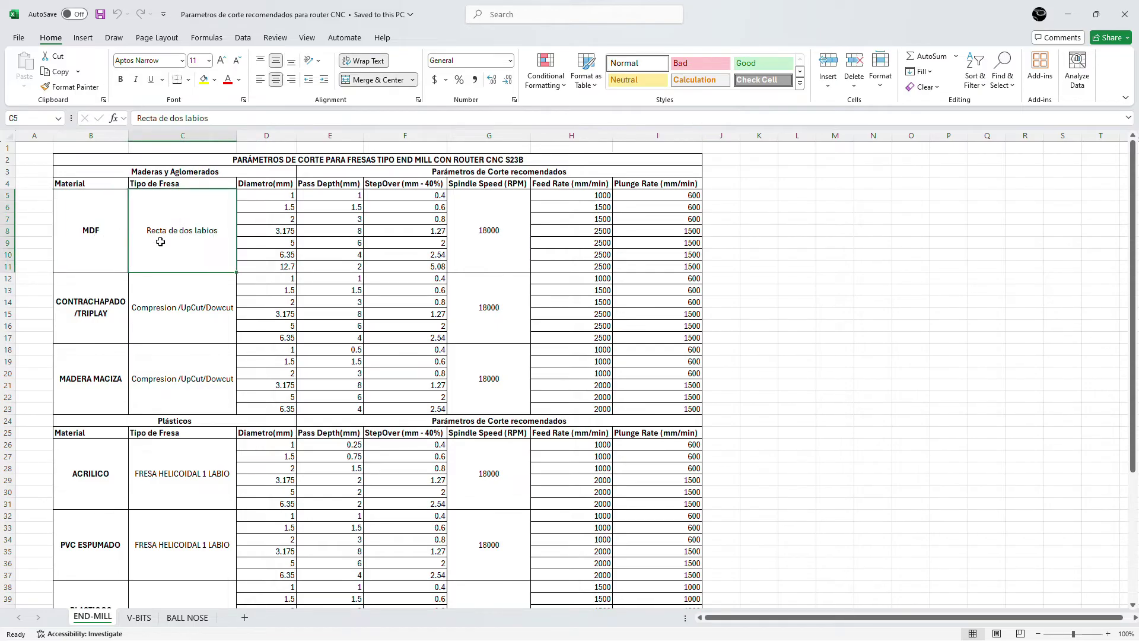
pyautogui.click(286, 230)
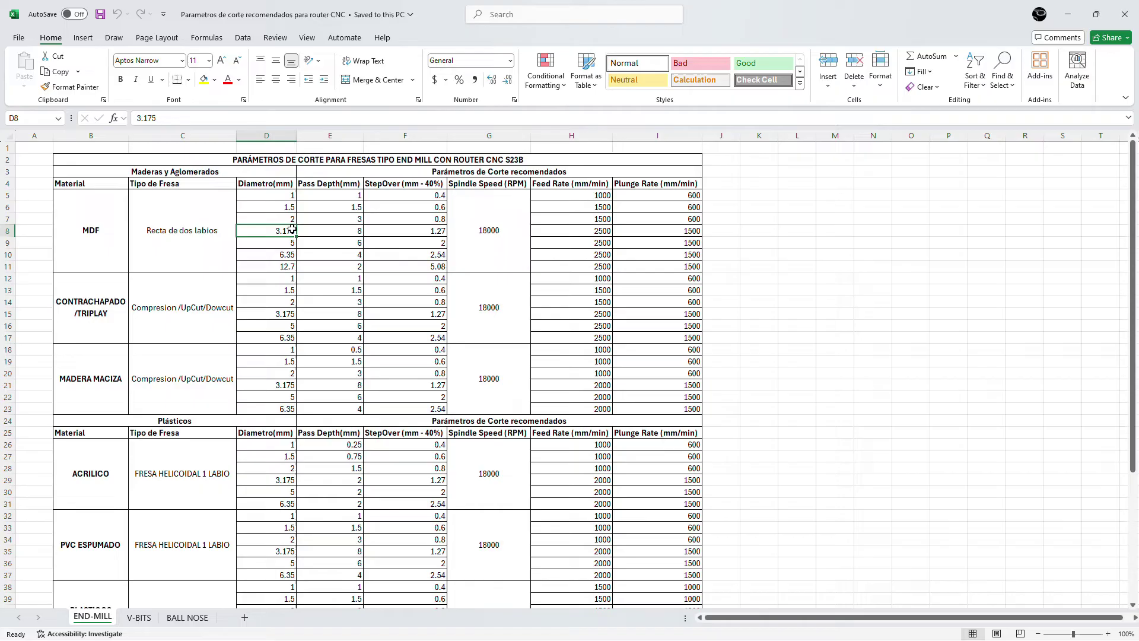
pyautogui.click(356, 233)
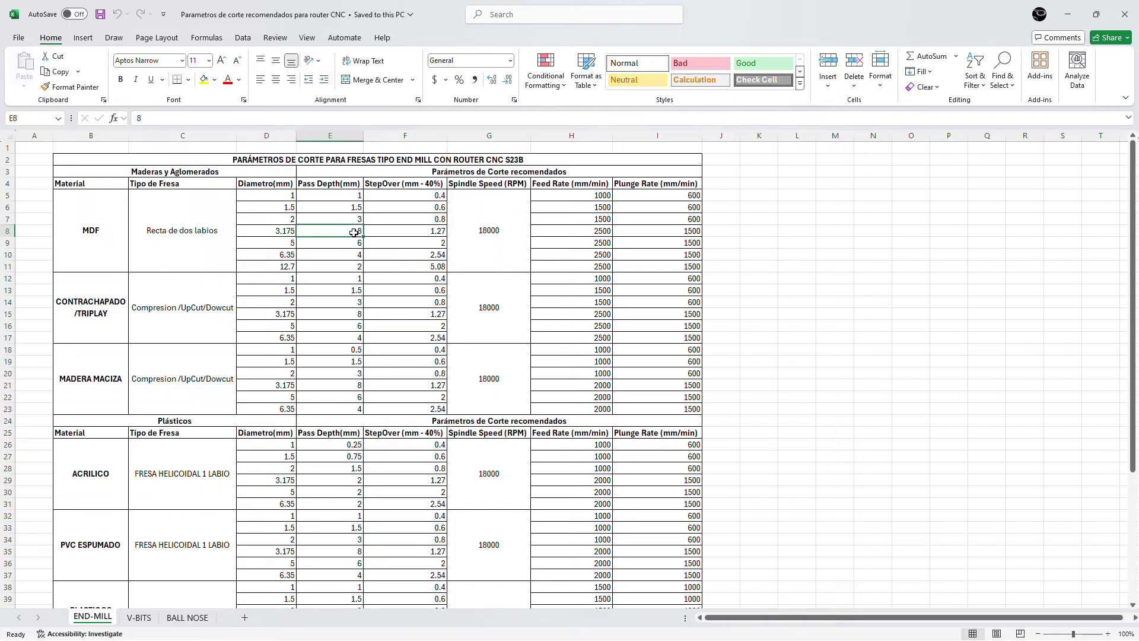
pyautogui.click(277, 231)
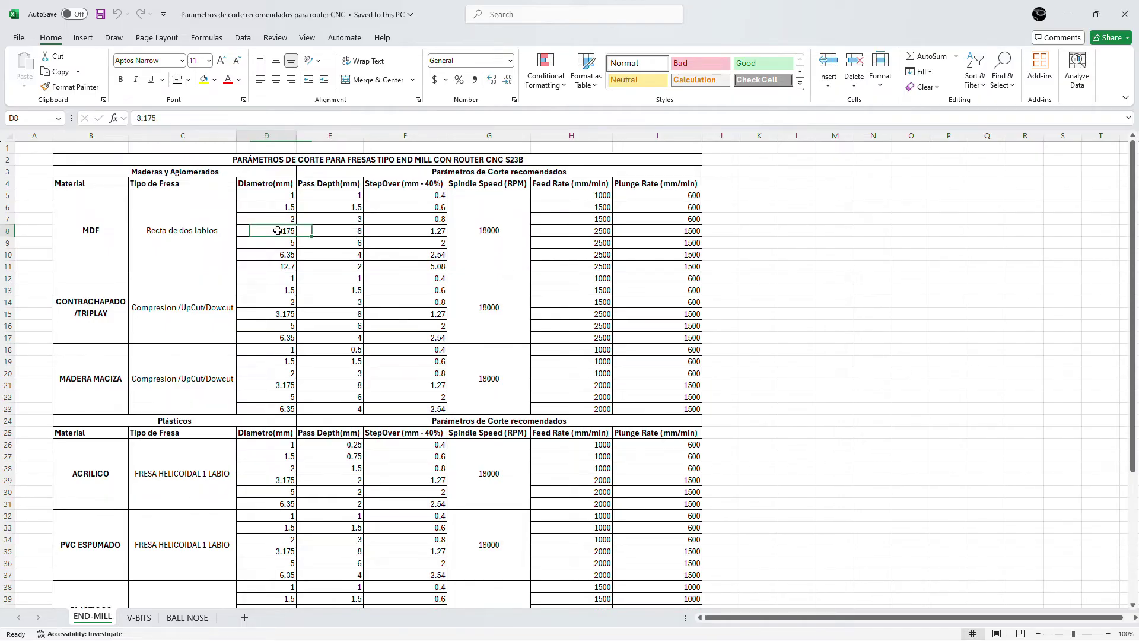
# Examine the V-bit cutting parameters recommended for MDF with the 12.7 mm diameter cutter, from pass depth to feed rate
pyautogui.click(138, 618)
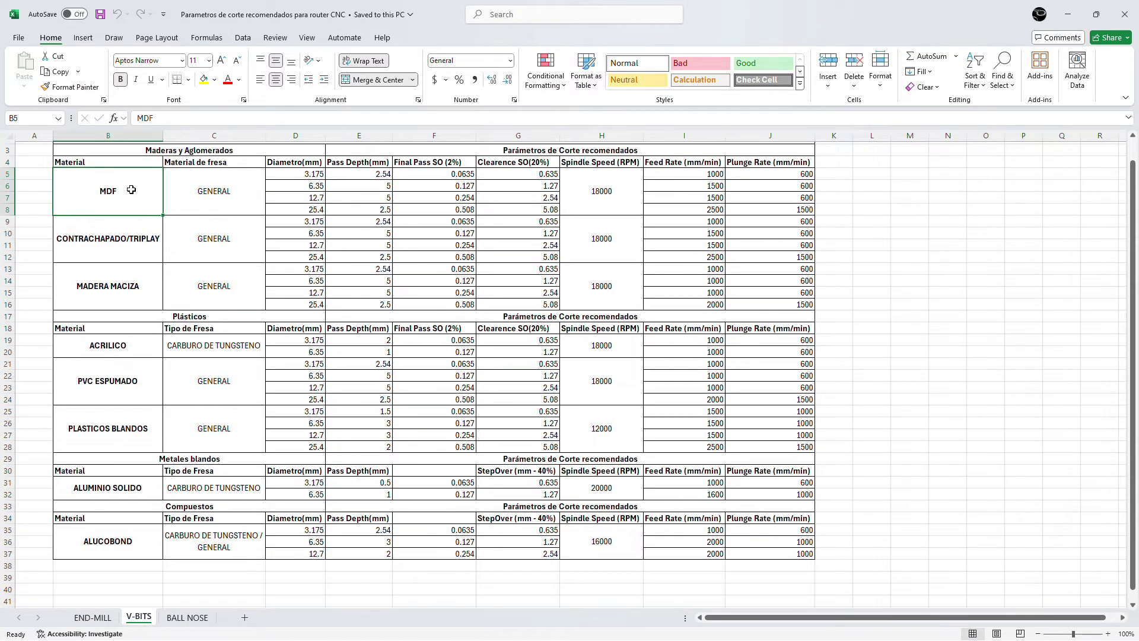
pyautogui.click(214, 194)
pyautogui.click(308, 198)
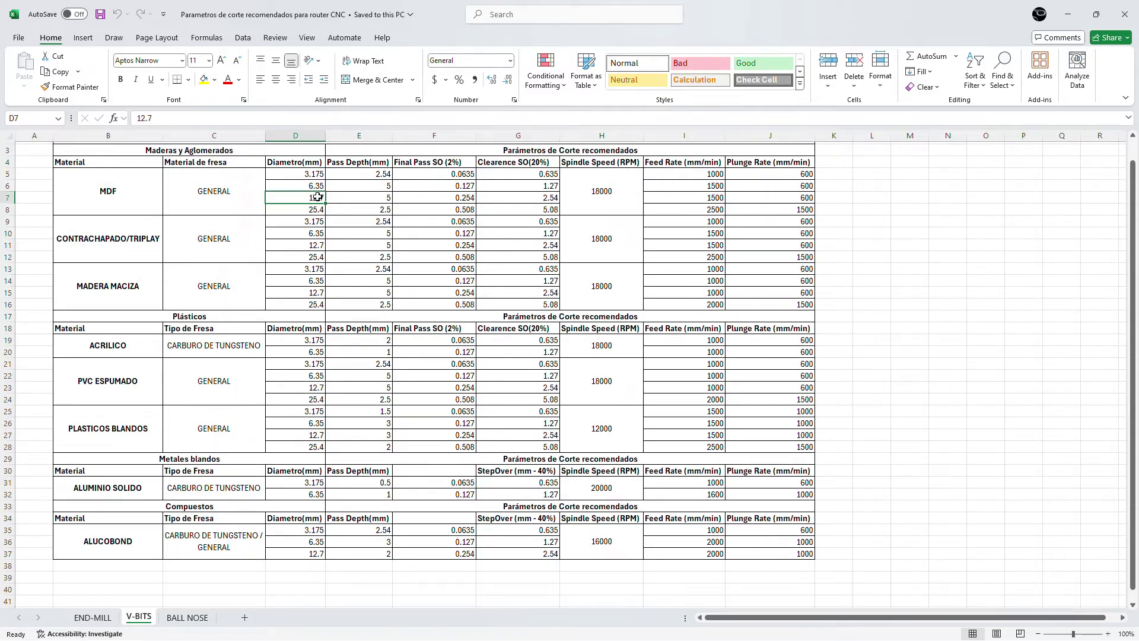
pyautogui.click(359, 198)
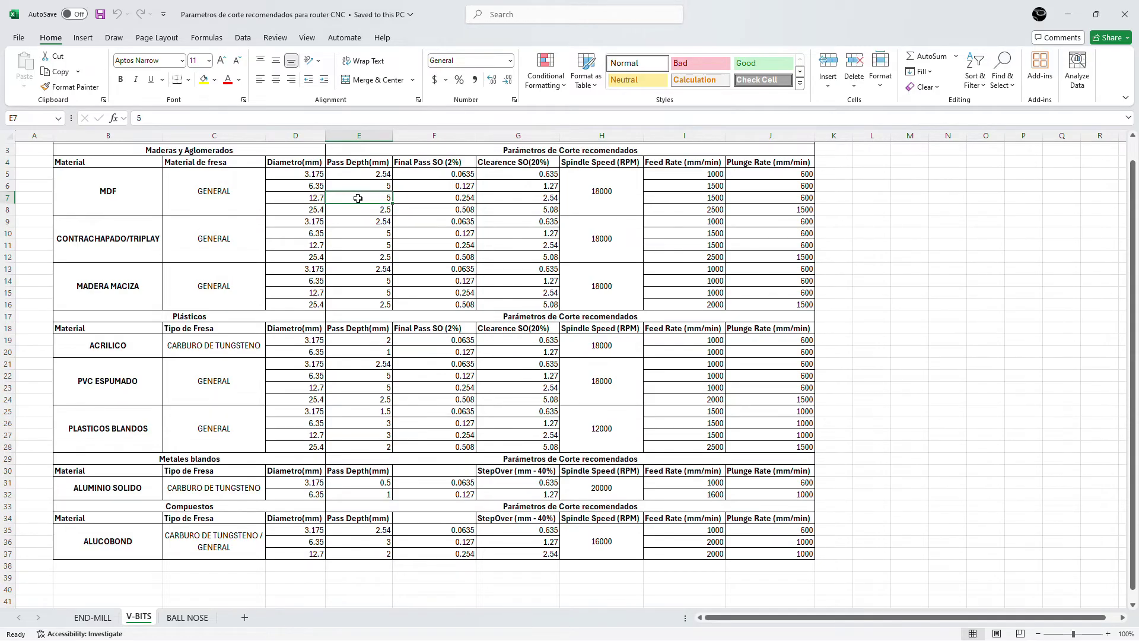
pyautogui.click(410, 199)
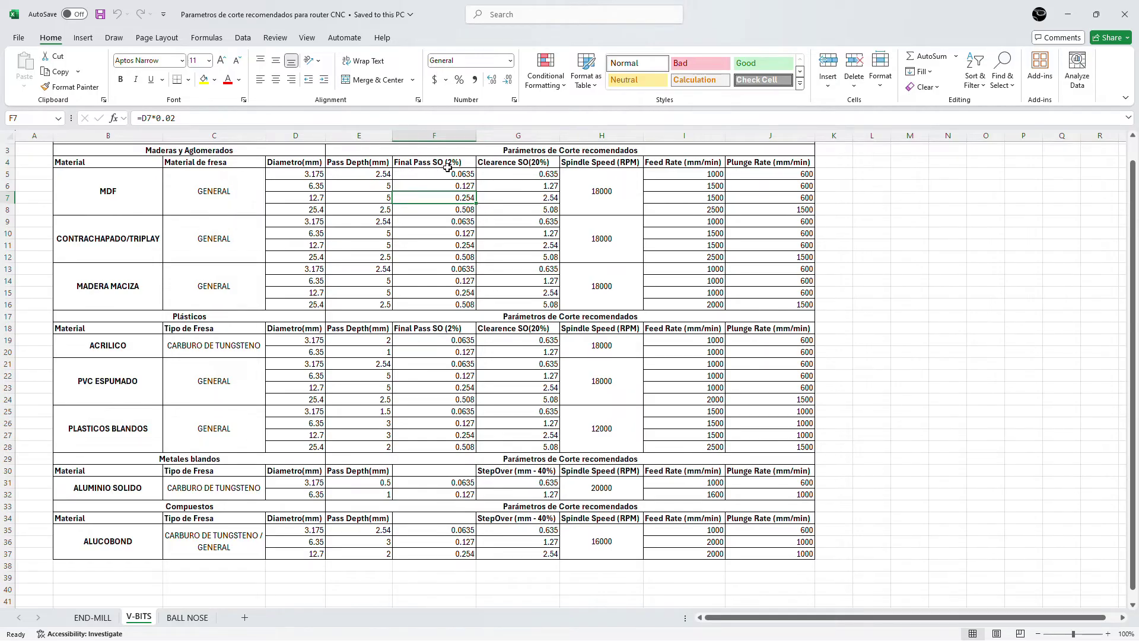
pyautogui.click(528, 165)
pyautogui.click(533, 200)
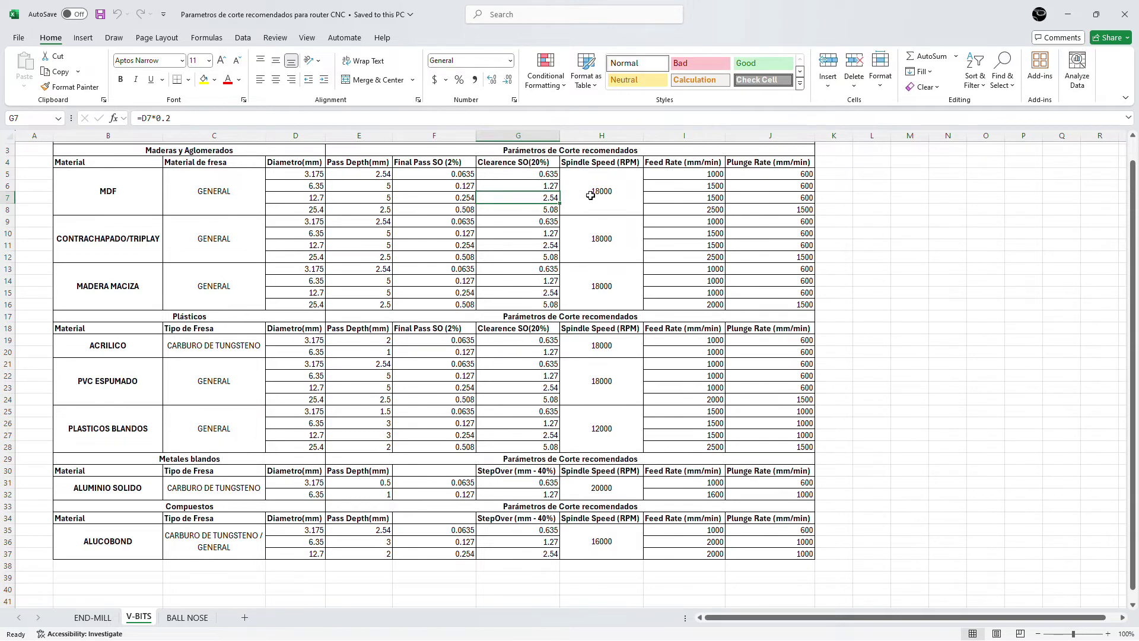
pyautogui.click(681, 199)
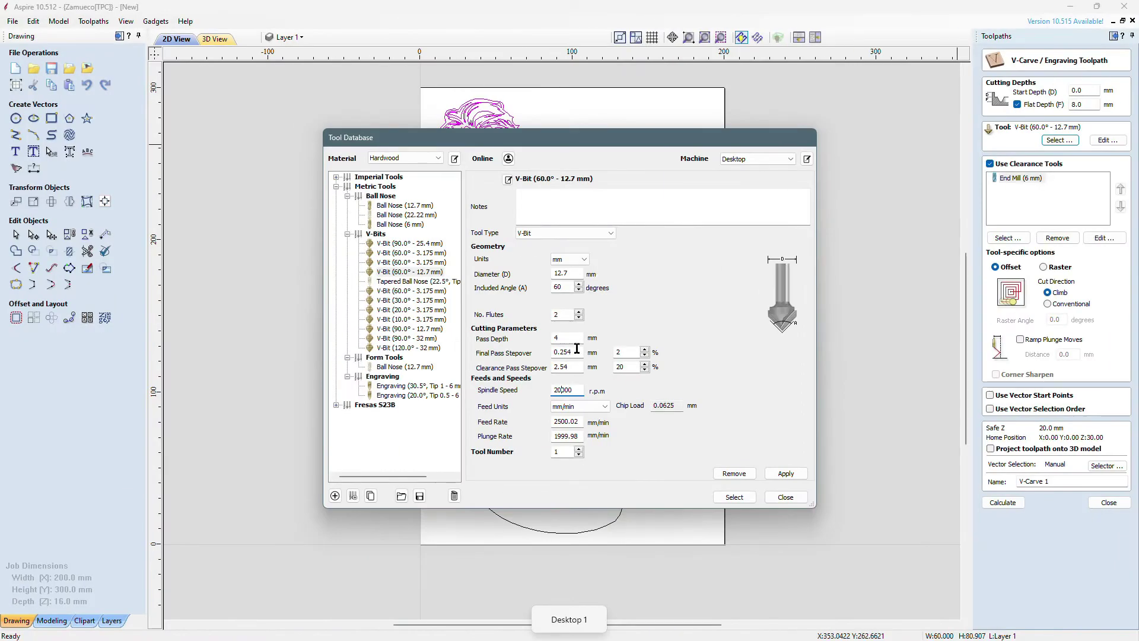
# Switch back to Aspire, try the V-bit's feed units as m/min and inches/sec, and return them to mm/min
pyautogui.click(580, 408)
pyautogui.click(581, 410)
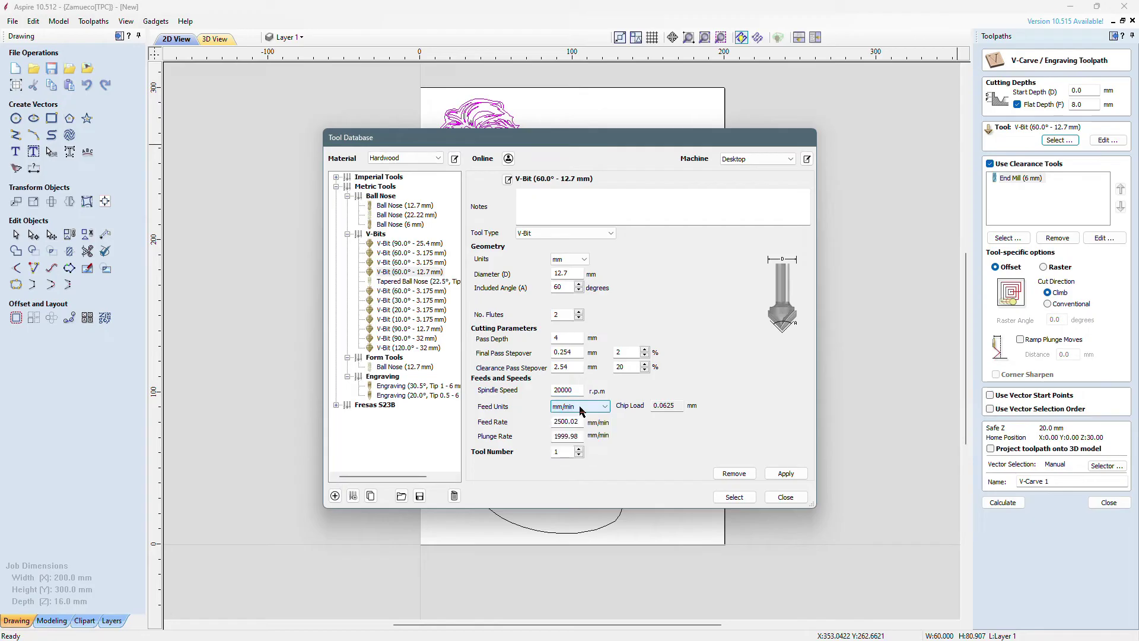
pyautogui.click(581, 410)
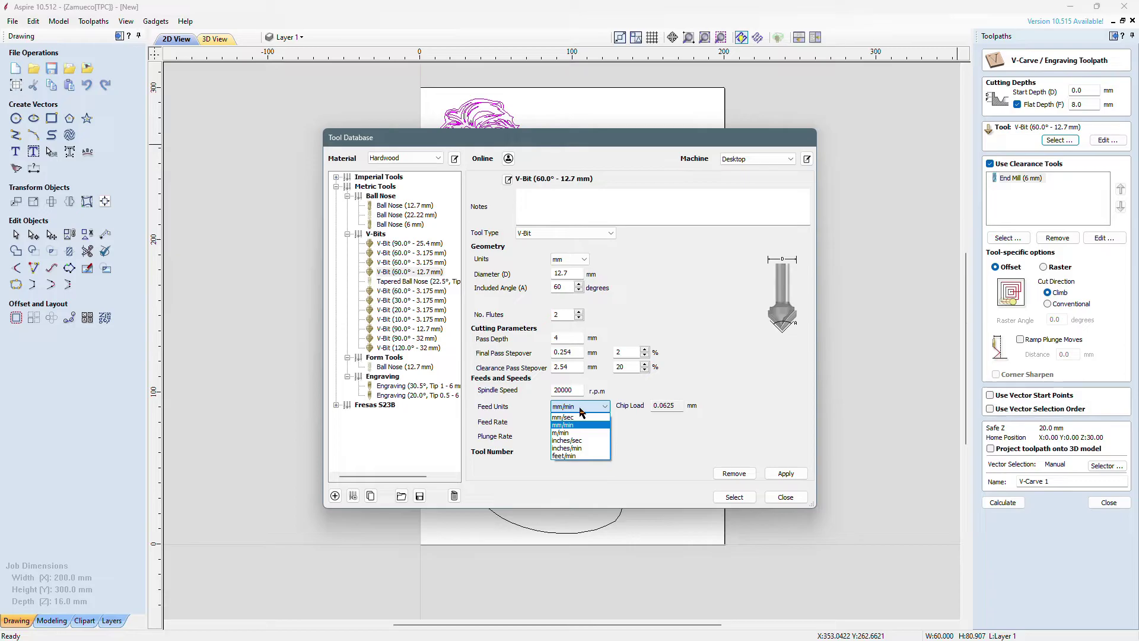
pyautogui.click(581, 433)
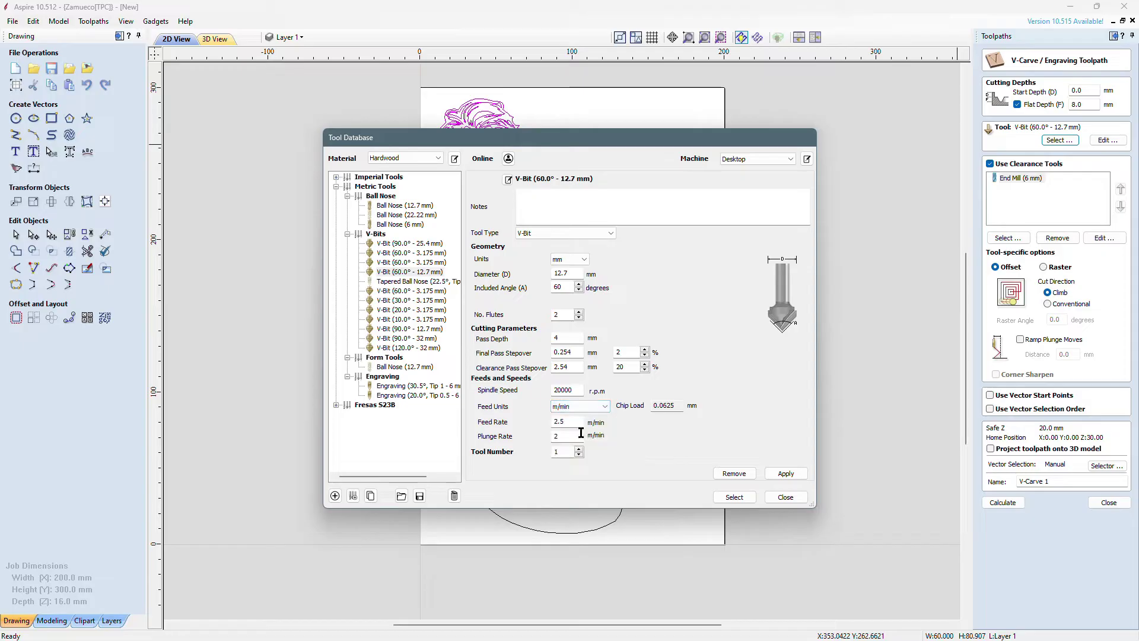
pyautogui.click(582, 408)
pyautogui.click(584, 441)
pyautogui.click(585, 413)
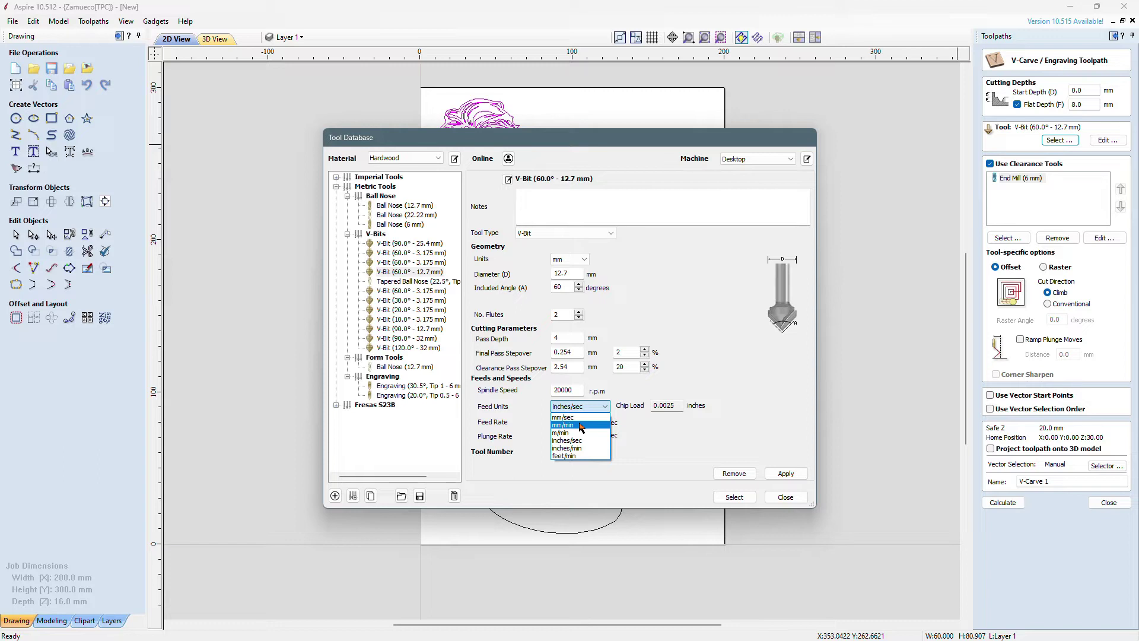
pyautogui.click(581, 426)
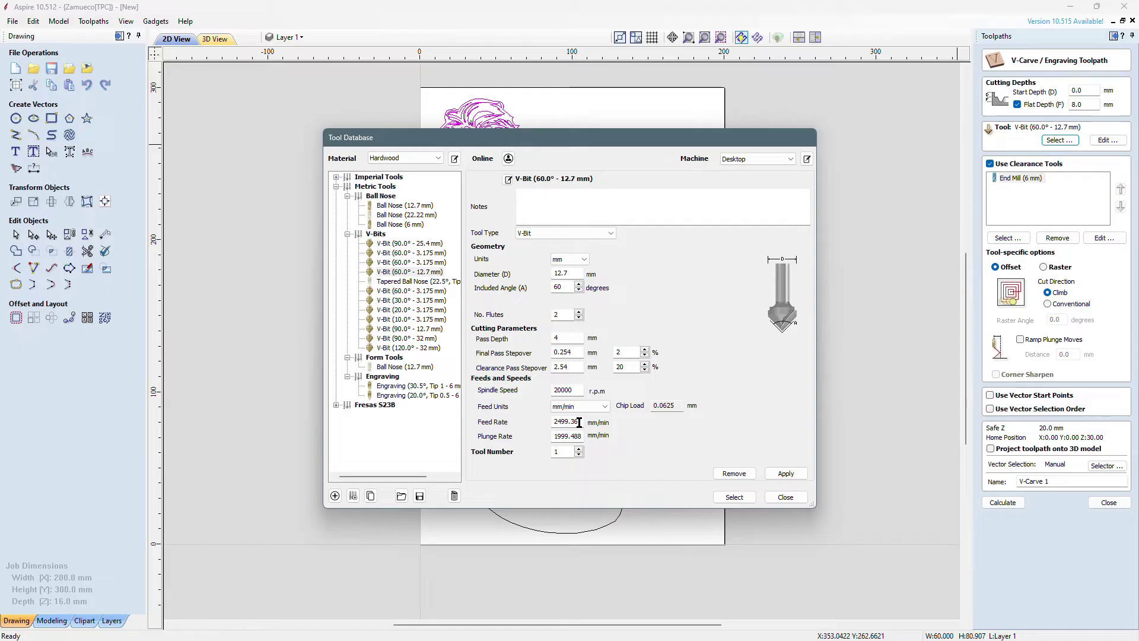
# Apply the V-Bit (60.0° - 12.7 mm) settings and select it as the V-carve tool
pyautogui.click(579, 423)
pyautogui.click(581, 437)
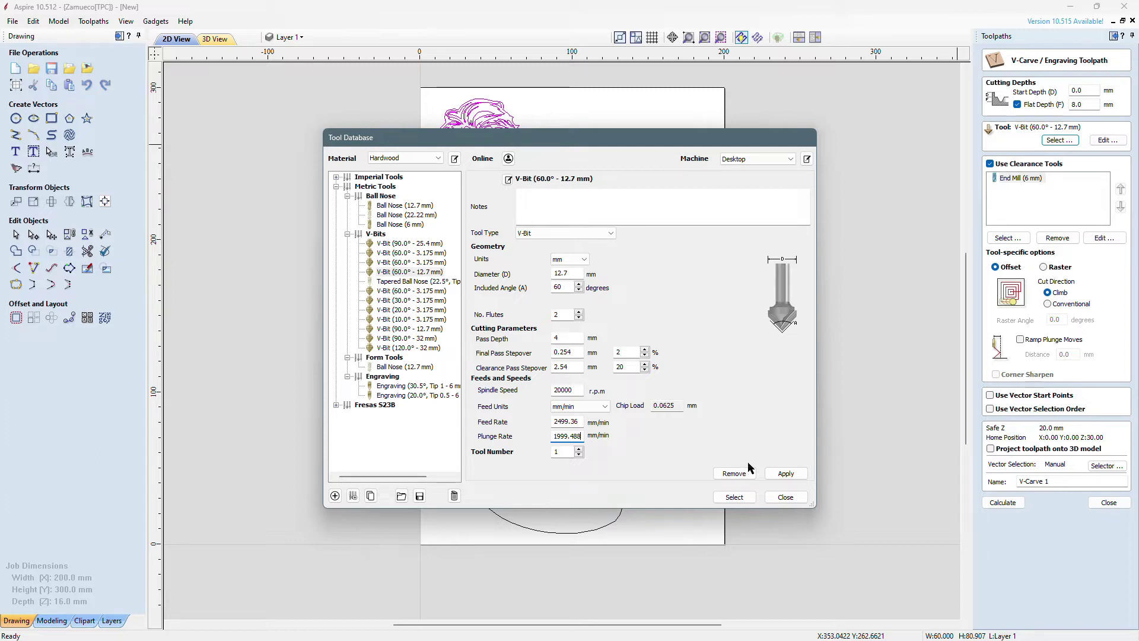
pyautogui.click(771, 473)
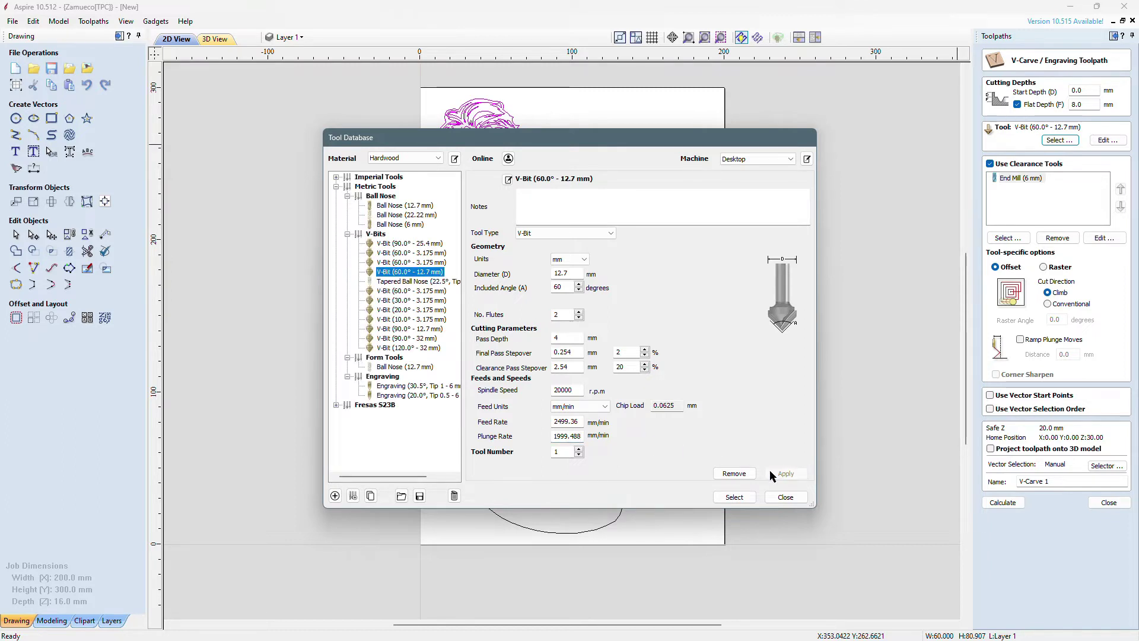
pyautogui.click(736, 497)
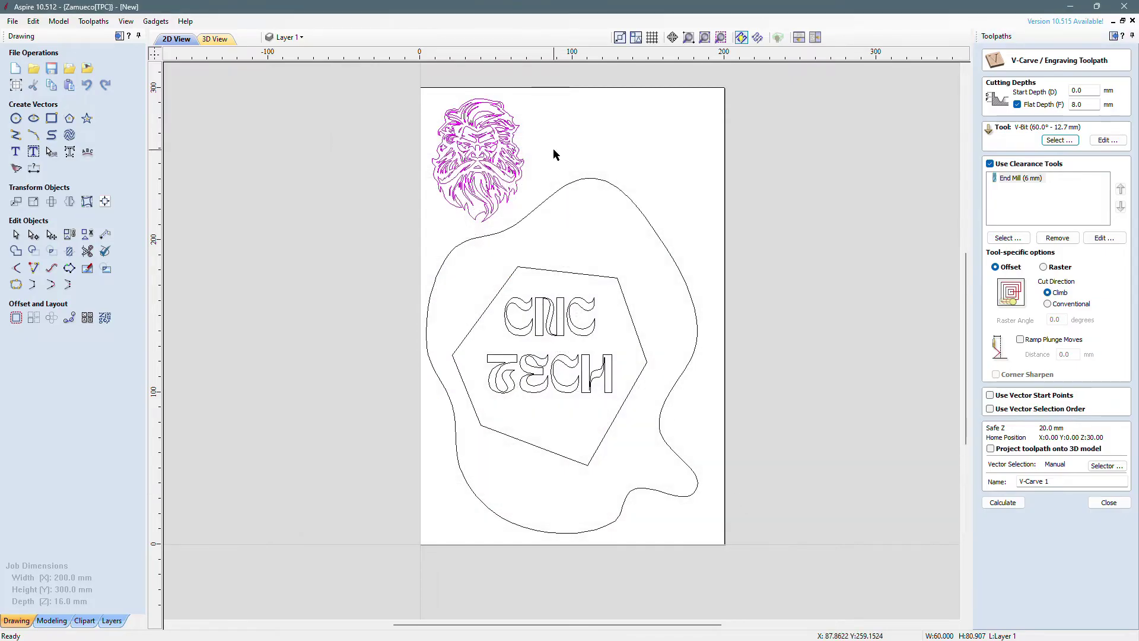
# Reselect the bearded face vectors and disable the clearance tools for the V-carve toolpath
pyautogui.click(562, 120)
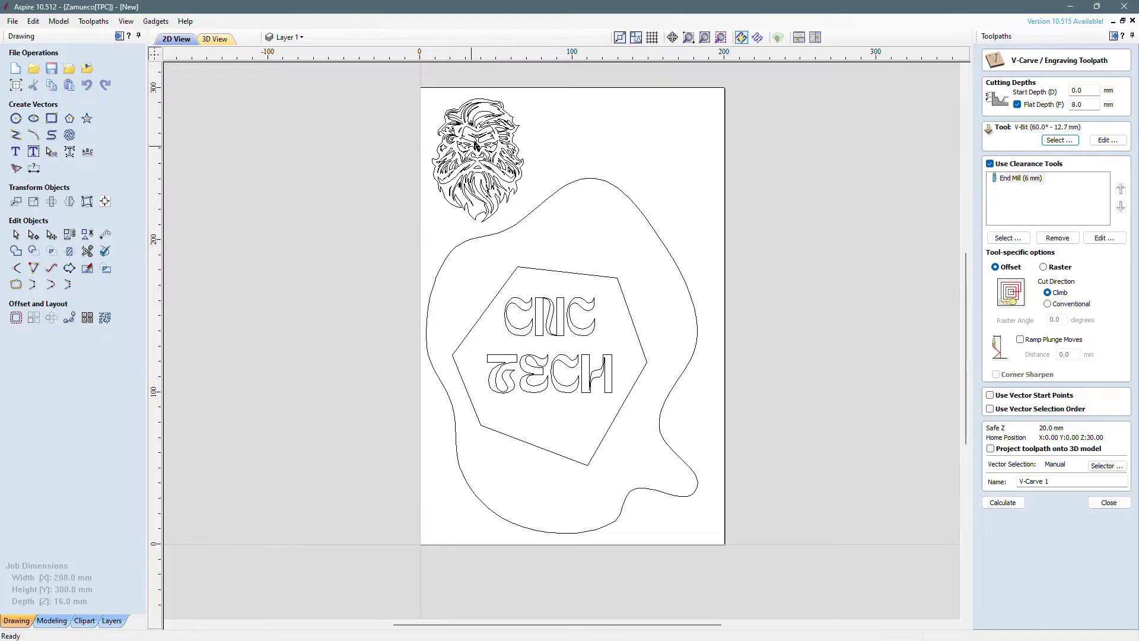
pyautogui.click(479, 134)
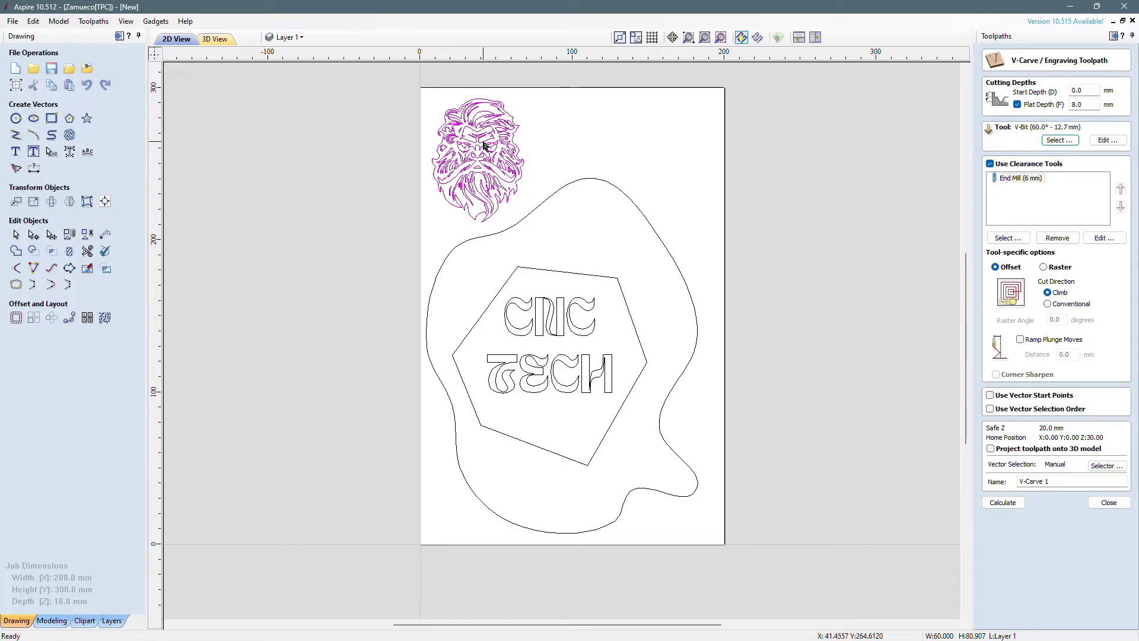
pyautogui.click(1009, 179)
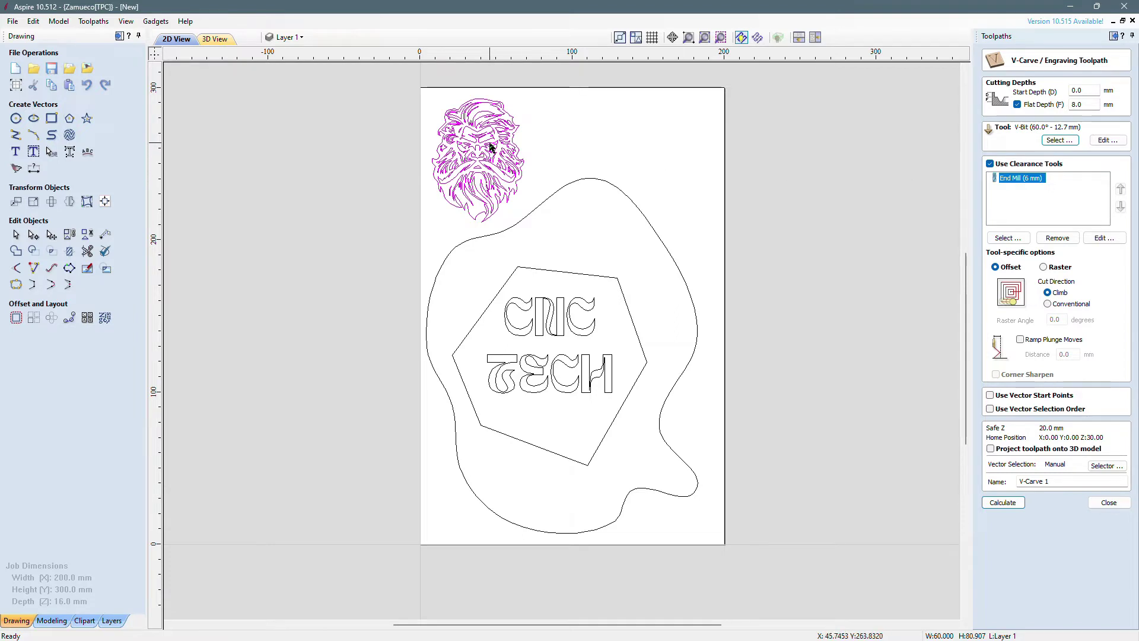
pyautogui.click(990, 164)
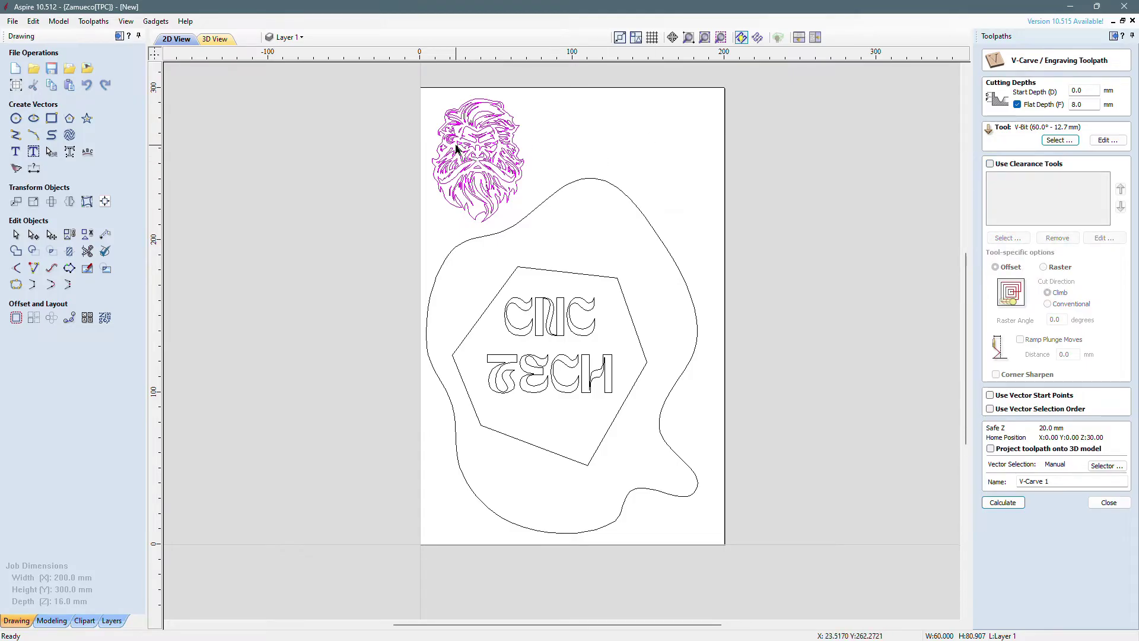
# Add the CNC TECH text to the bearded face selection and calculate the toolpath named V-Carve 1
pyautogui.scroll(5, 472, 138)
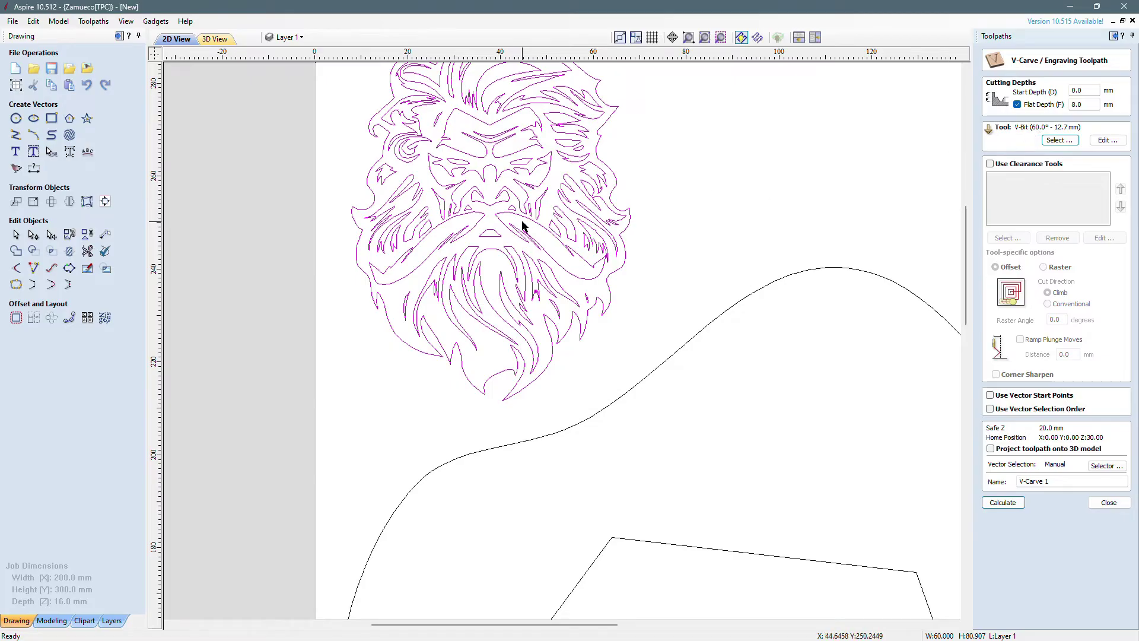
pyautogui.scroll(-1, 522, 226)
pyautogui.scroll(-1, 522, 225)
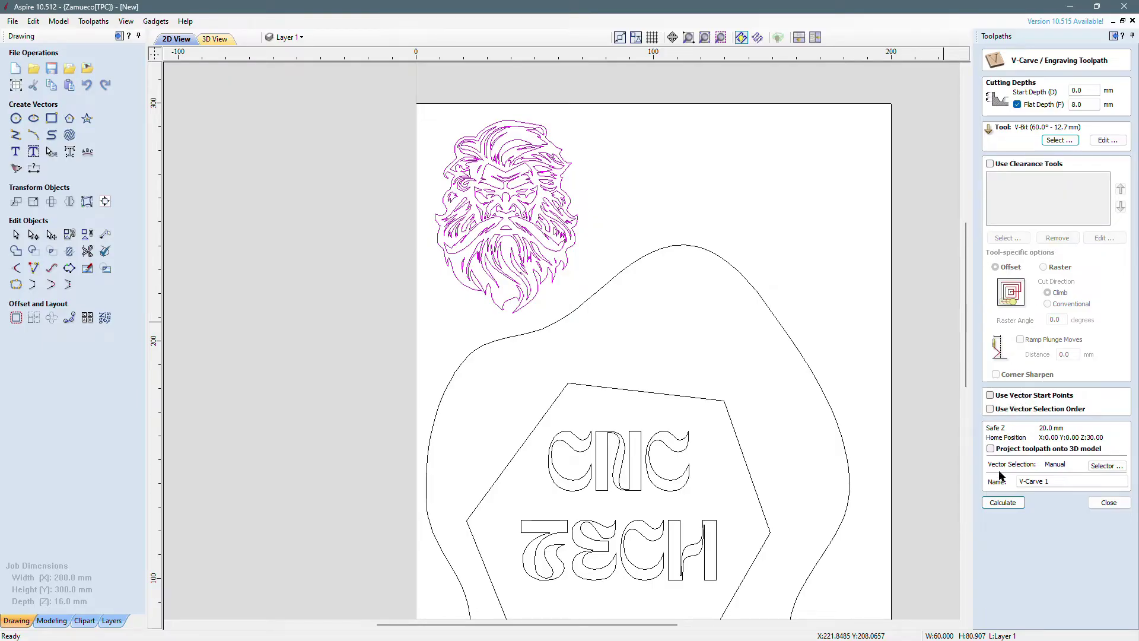
pyautogui.click(1056, 481)
pyautogui.scroll(-1, 735, 365)
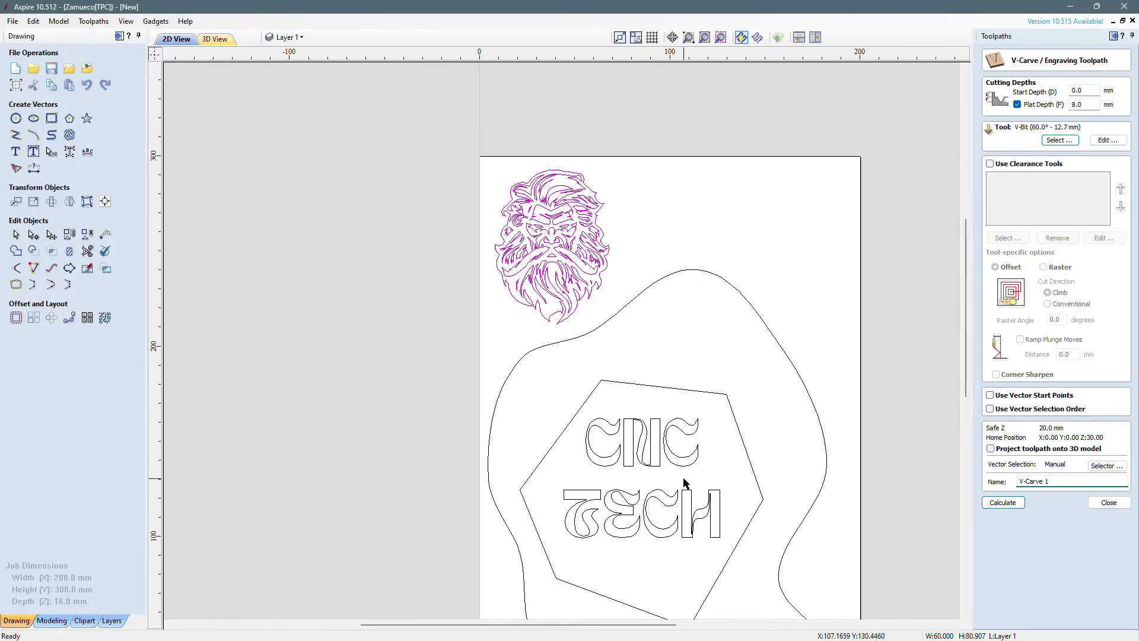
pyautogui.scroll(2, 684, 478)
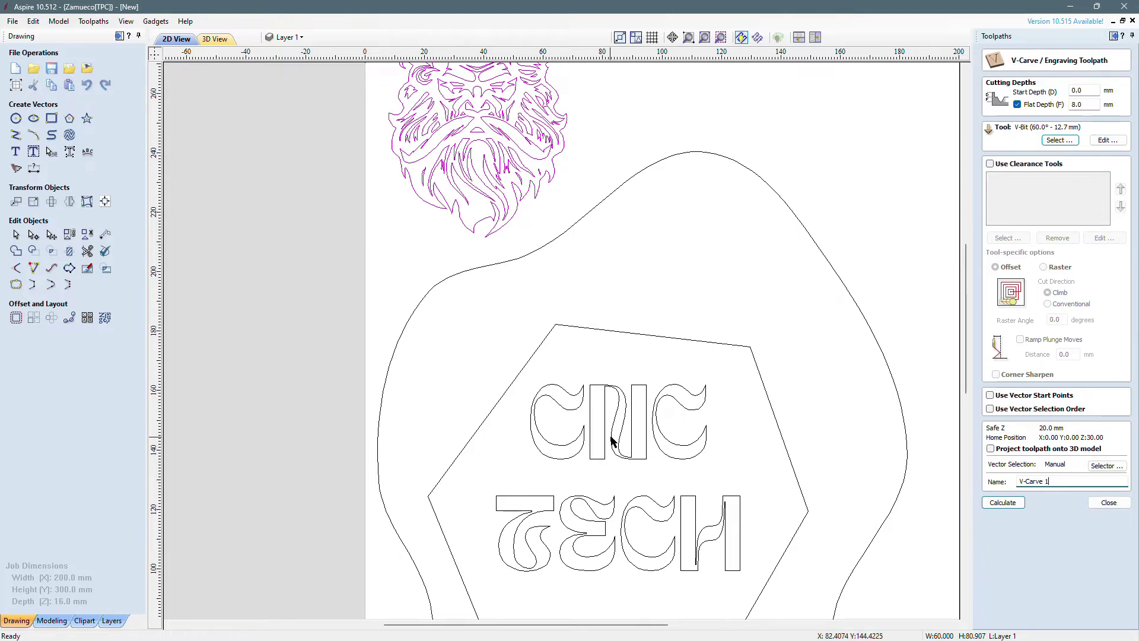
pyautogui.click(684, 447)
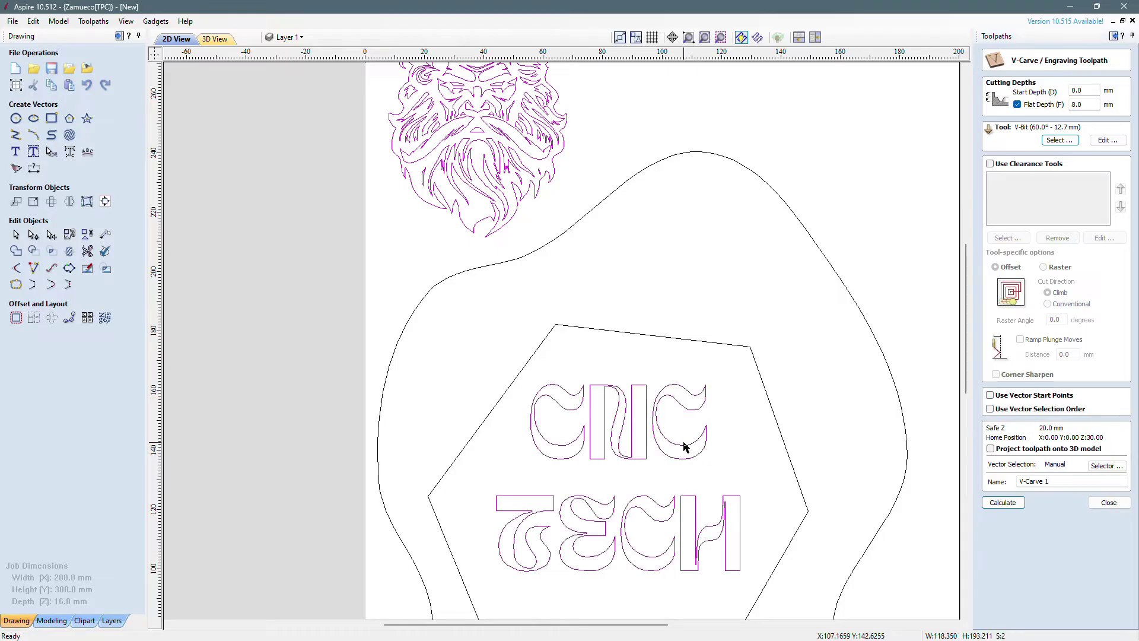
pyautogui.scroll(-2, 684, 447)
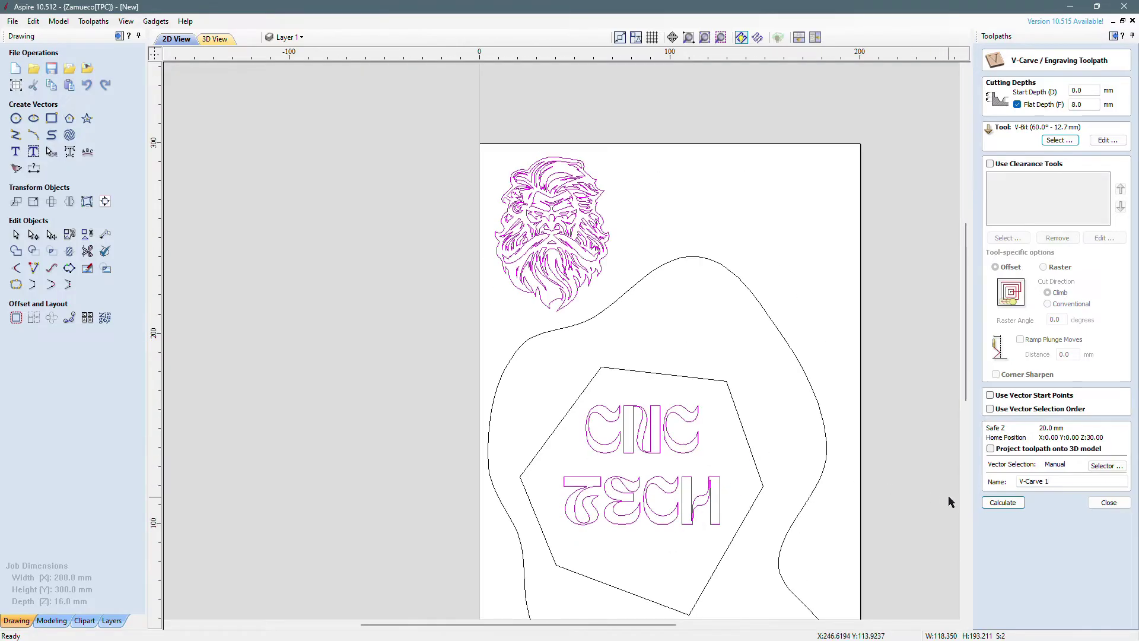
pyautogui.click(1003, 503)
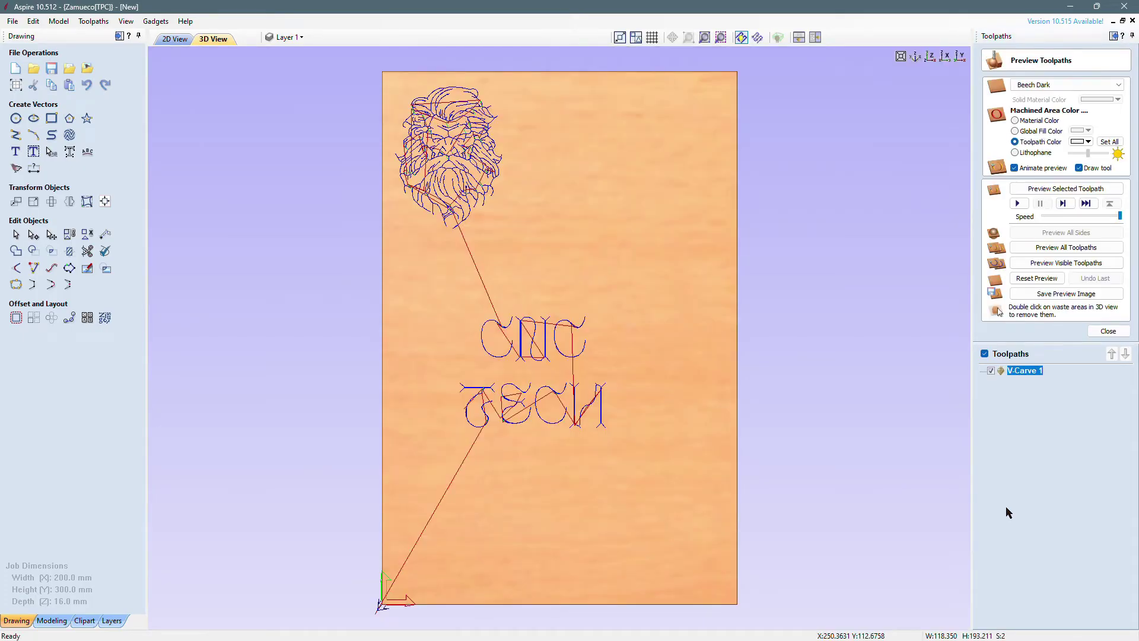
# Simulate the V-Carve 1 toolpath, inspect the carving at an angle, reset and replay the simulation, and close the preview
pyautogui.click(1018, 204)
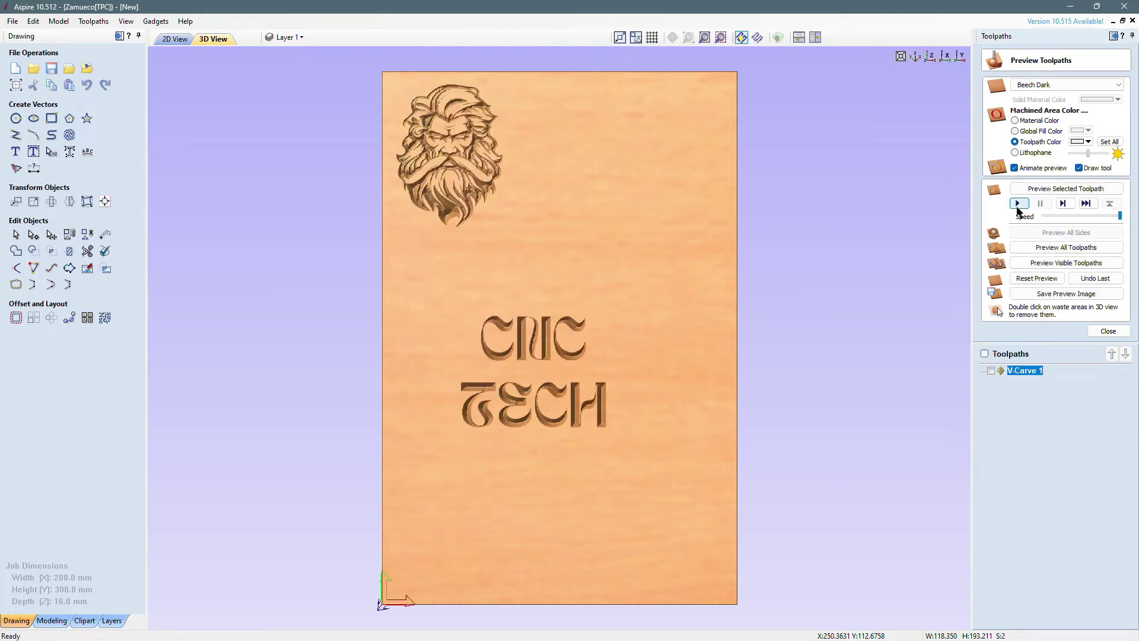
pyautogui.moveTo(623, 193); pyautogui.dragTo(567, 230)
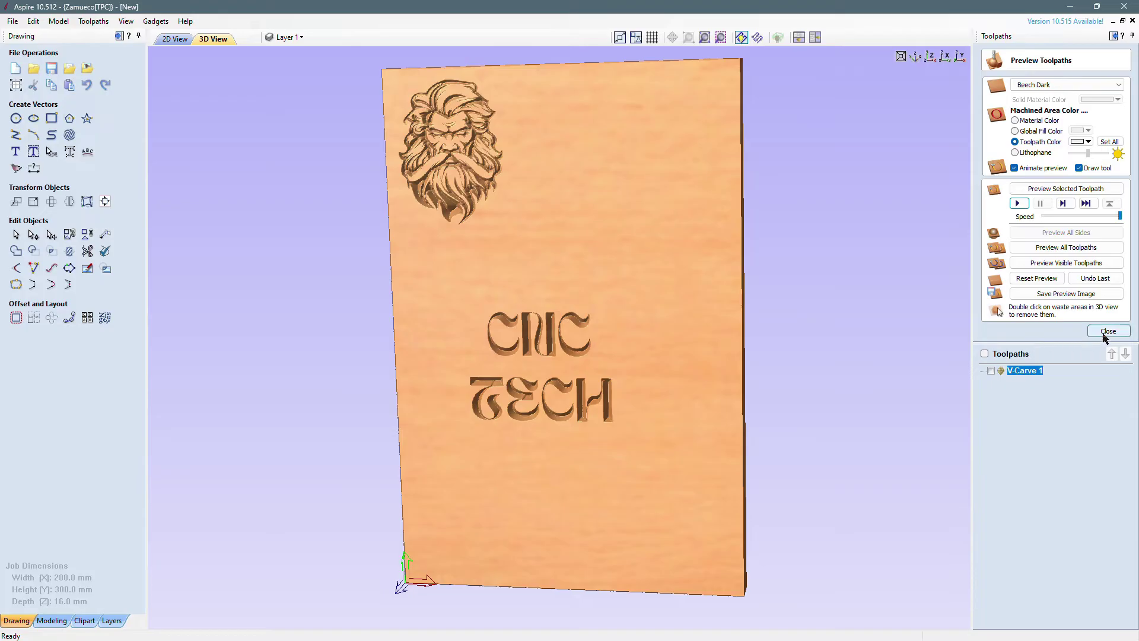
pyautogui.click(1040, 279)
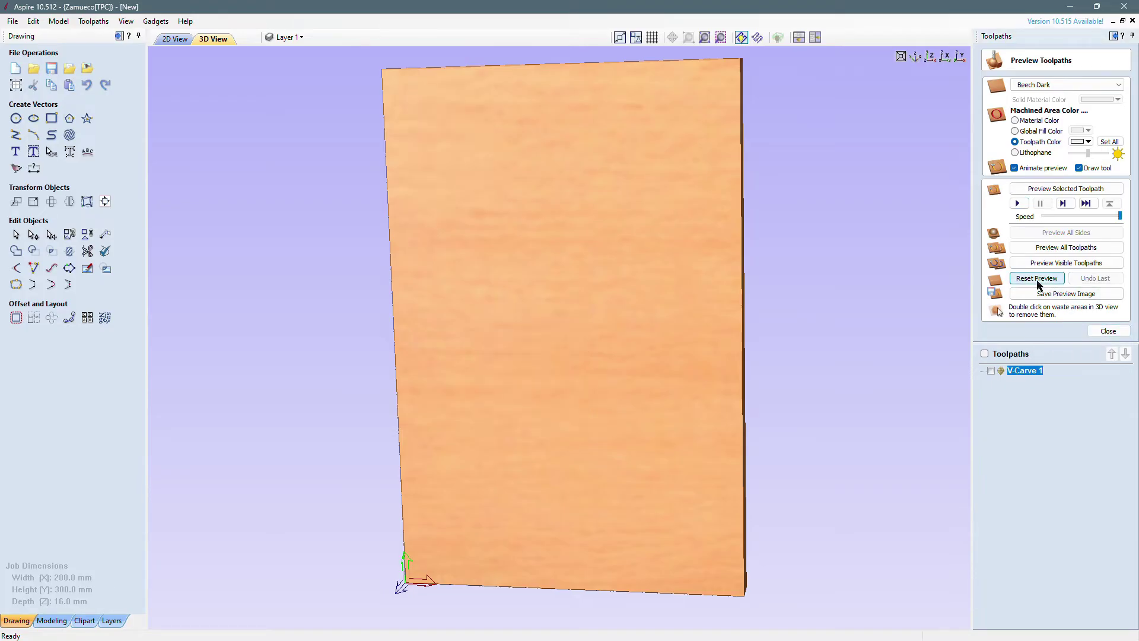
pyautogui.click(1028, 208)
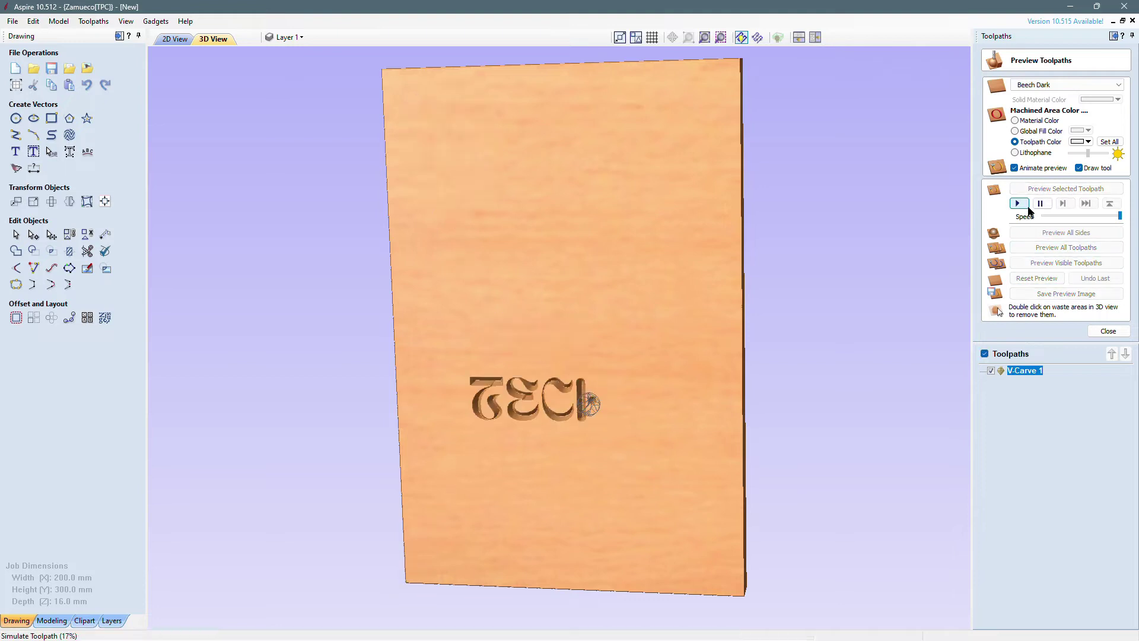
pyautogui.click(1109, 331)
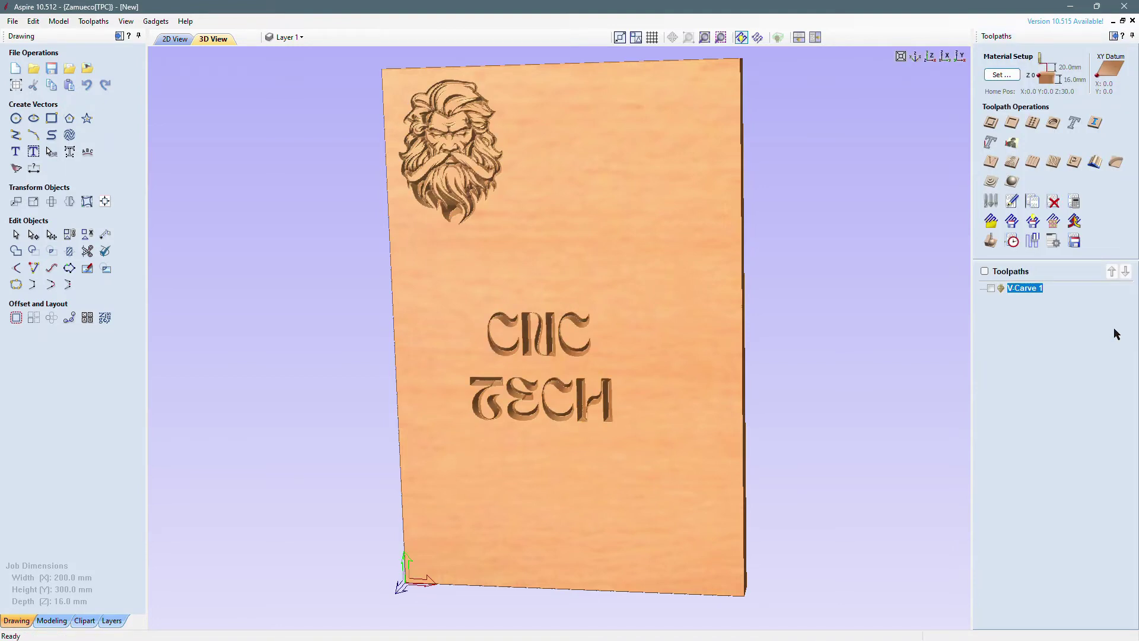
# Return to the 2D view, select only the irregular polygon and the curved outline around it, and start a Pocket toolpath
pyautogui.click(185, 39)
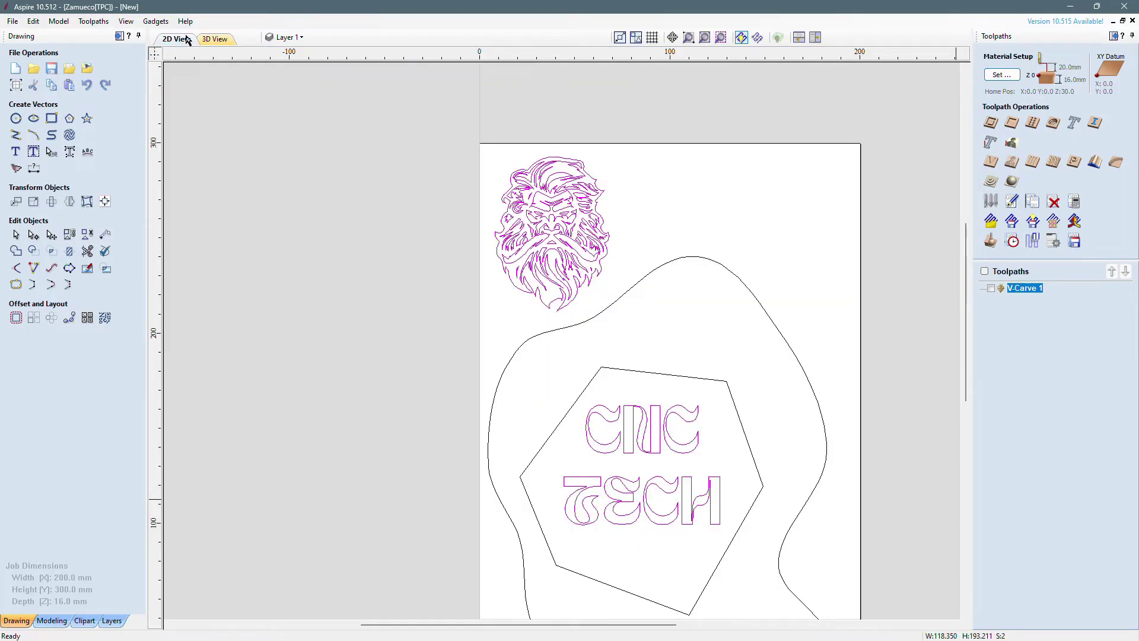
pyautogui.scroll(-2, 433, 337)
pyautogui.scroll(1, 526, 485)
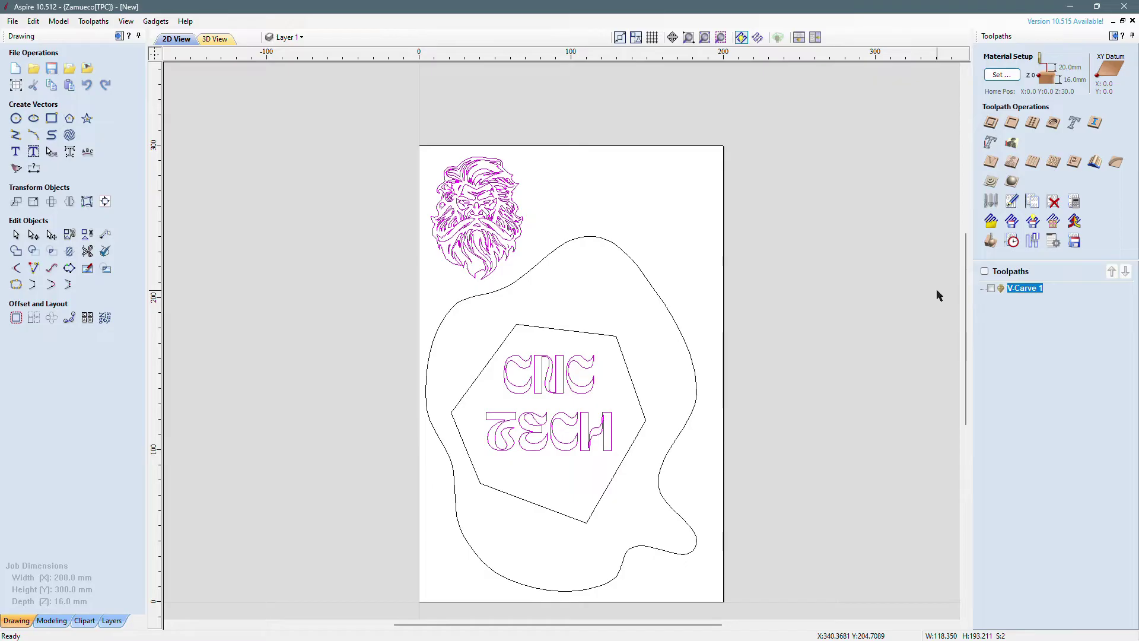
pyautogui.click(608, 315)
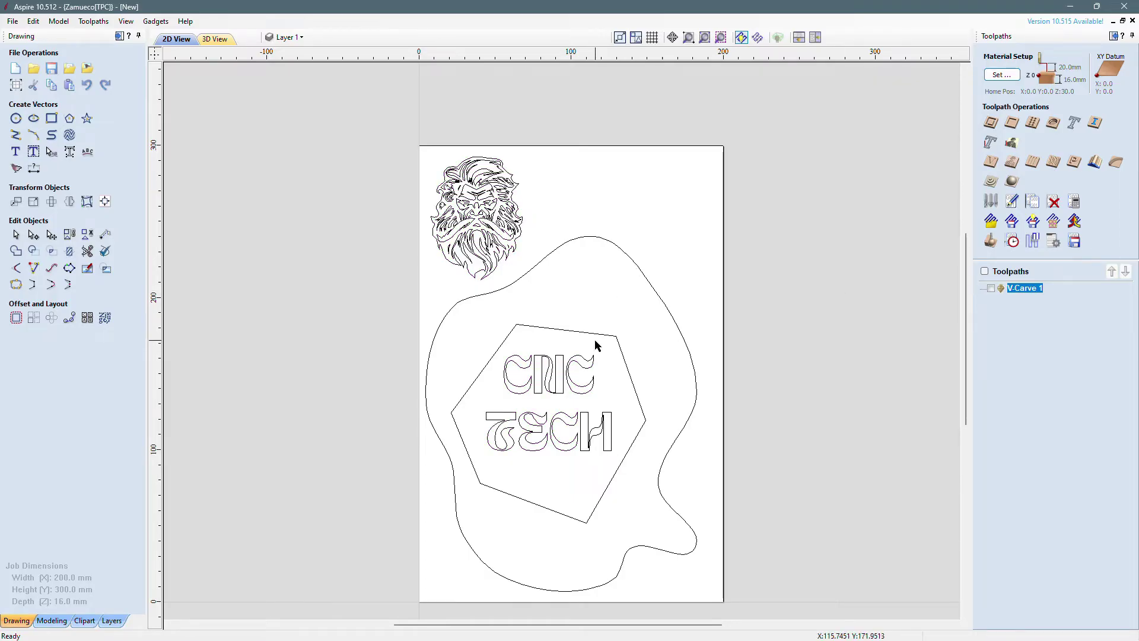
pyautogui.moveTo(671, 286); pyautogui.dragTo(614, 345)
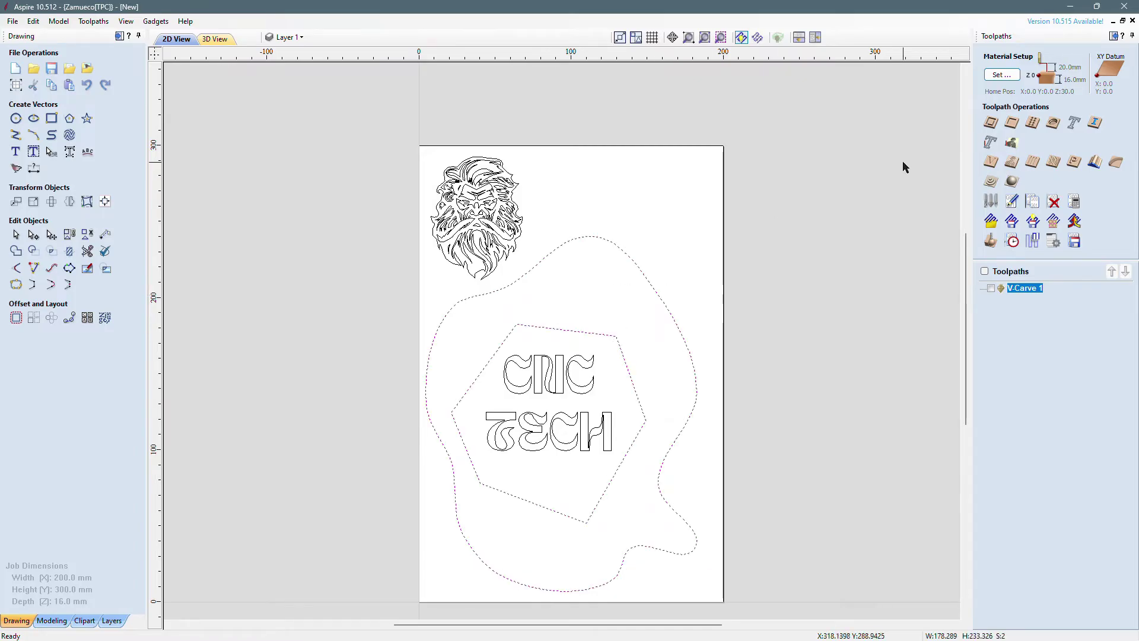
pyautogui.click(1012, 123)
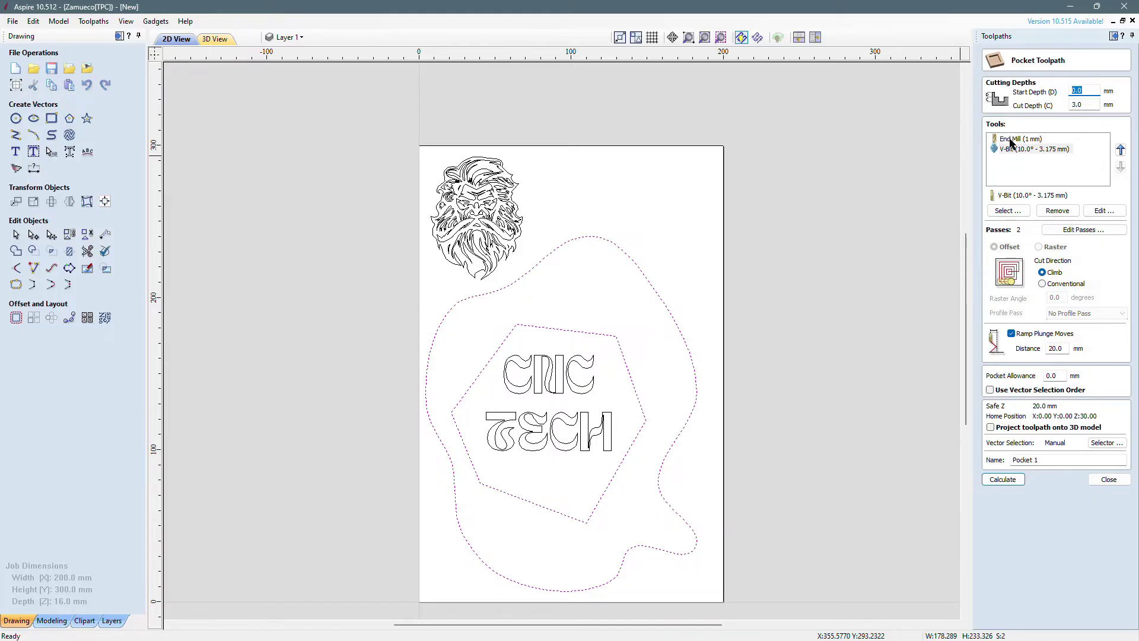
# Remove the 1 mm end mill and the 10° V-bit from the pocket toolpath and set the cut depth to 5 mm
pyautogui.click(1015, 138)
pyautogui.click(1060, 216)
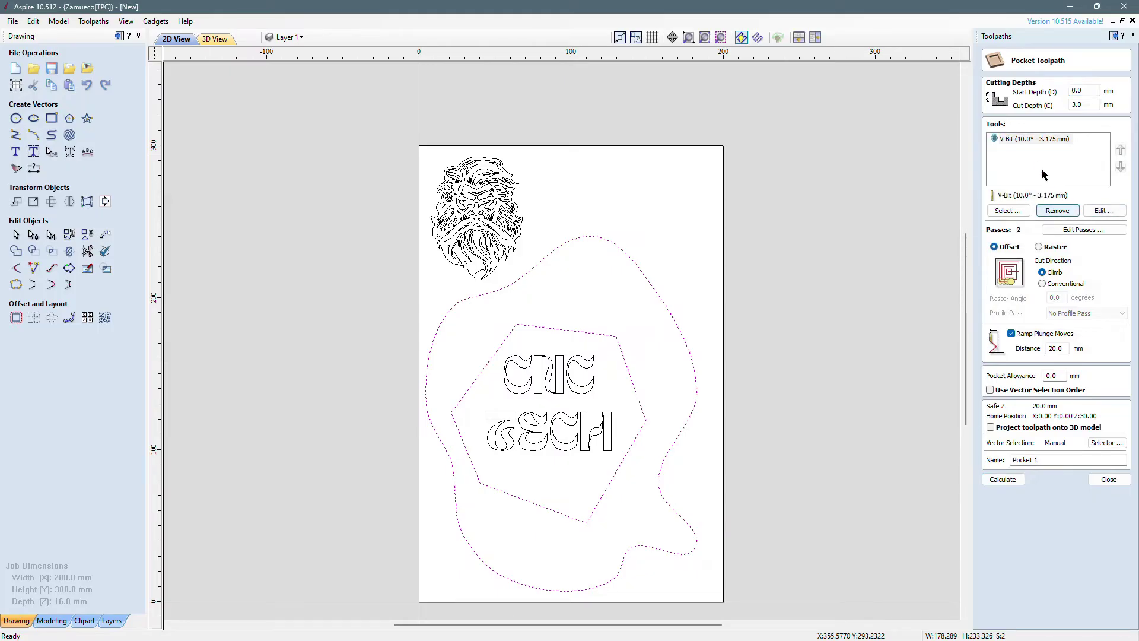
pyautogui.click(1056, 212)
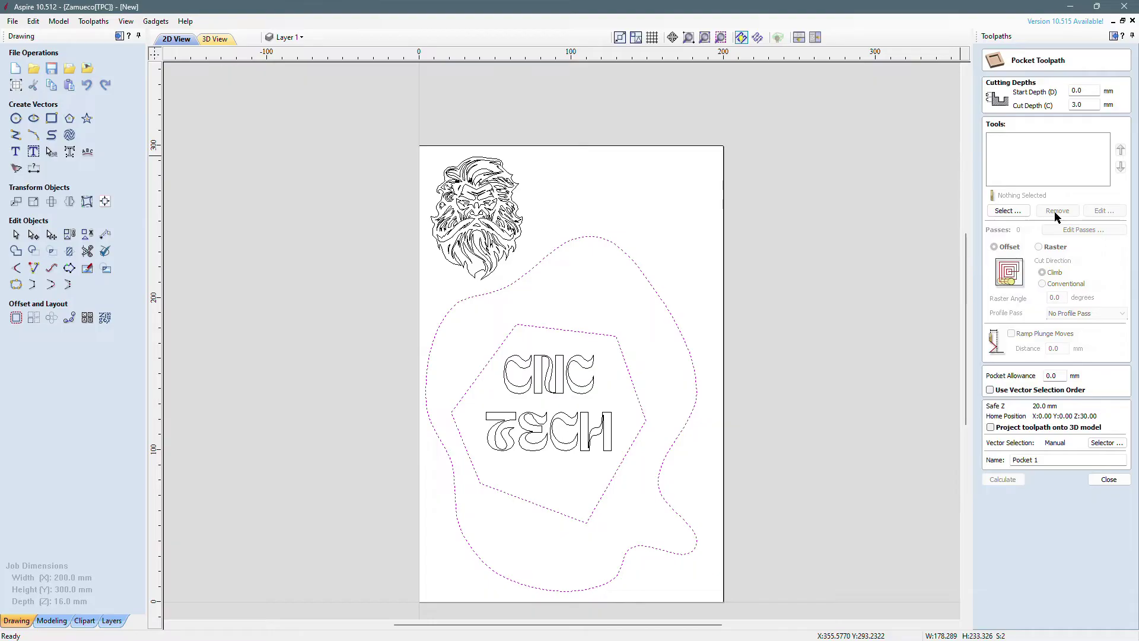
pyautogui.click(1093, 94)
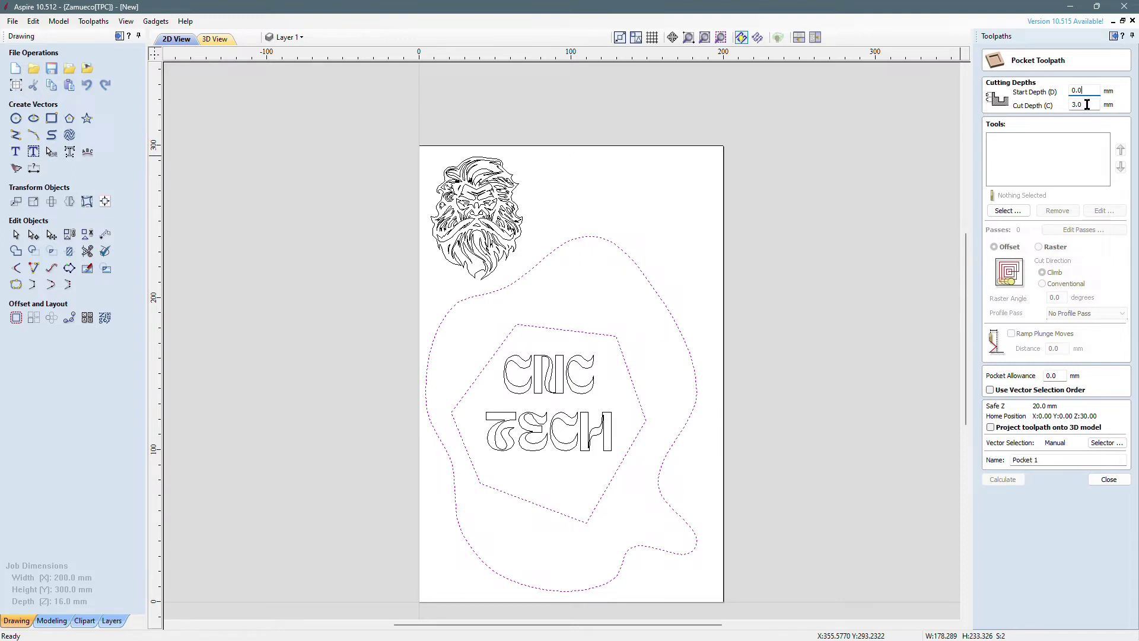
pyautogui.doubleClick(1087, 104)
pyautogui.write('5')
pyautogui.click(1098, 90)
# Choose the metric 6 mm End Mill in the tool database and review its diameter, flutes, pass depth and stepover
pyautogui.click(1018, 214)
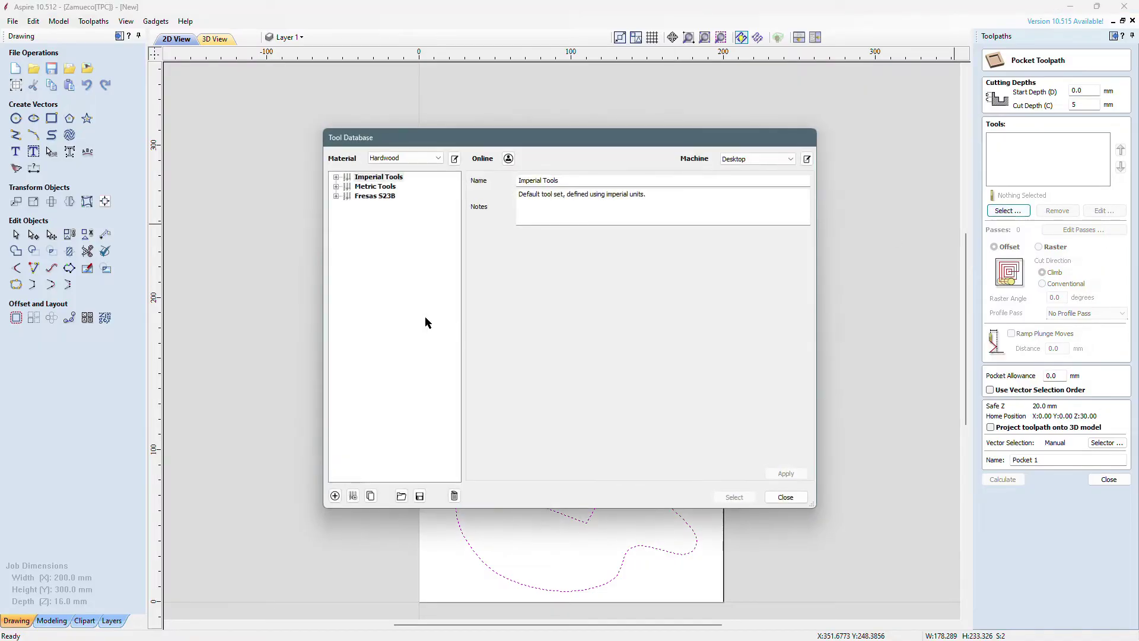
pyautogui.click(336, 186)
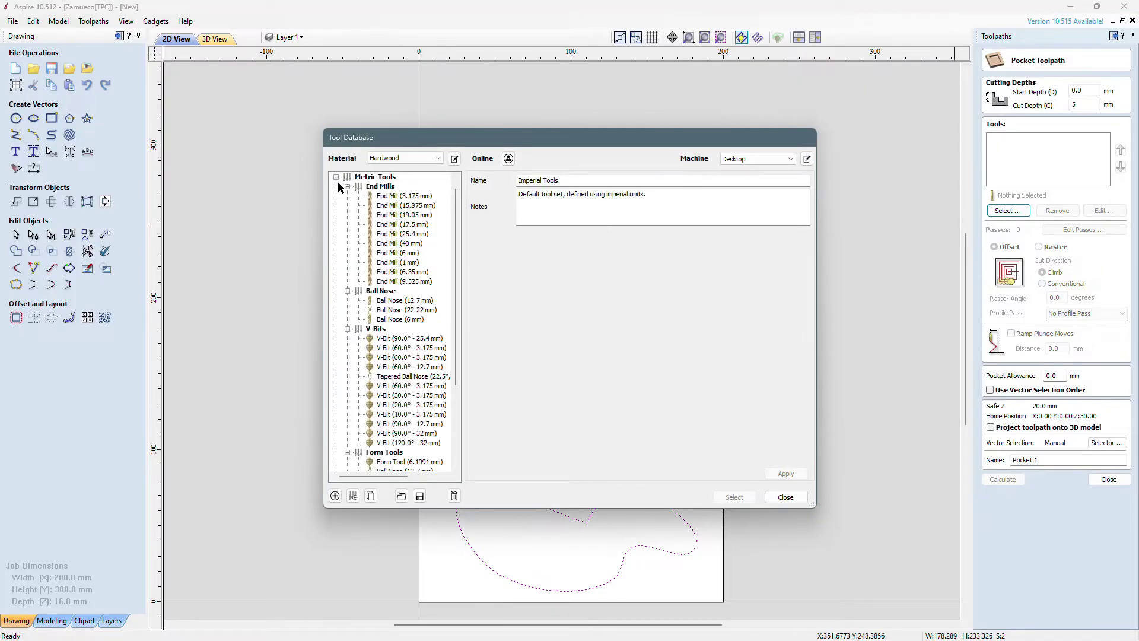
pyautogui.click(397, 254)
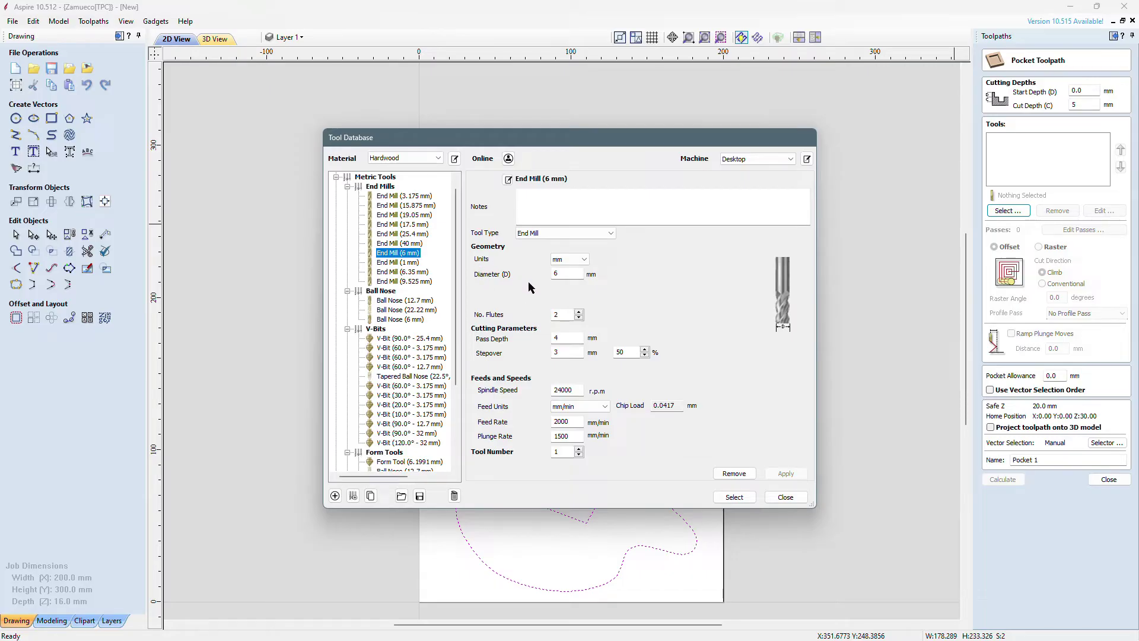
pyautogui.click(560, 275)
pyautogui.click(570, 316)
pyautogui.click(569, 337)
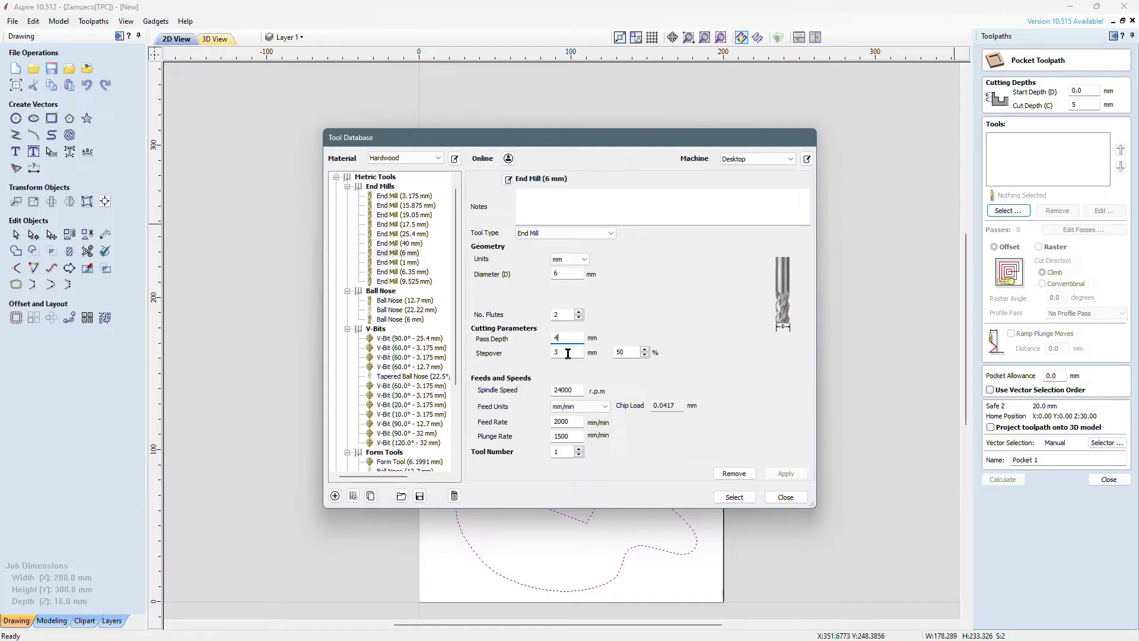
pyautogui.click(568, 353)
# Set the 6 mm end mill's spindle speed to 20000 rpm, apply the change and assign the tool to the pocket toolpath
pyautogui.click(576, 390)
pyautogui.press('Delete')
pyautogui.write('0')
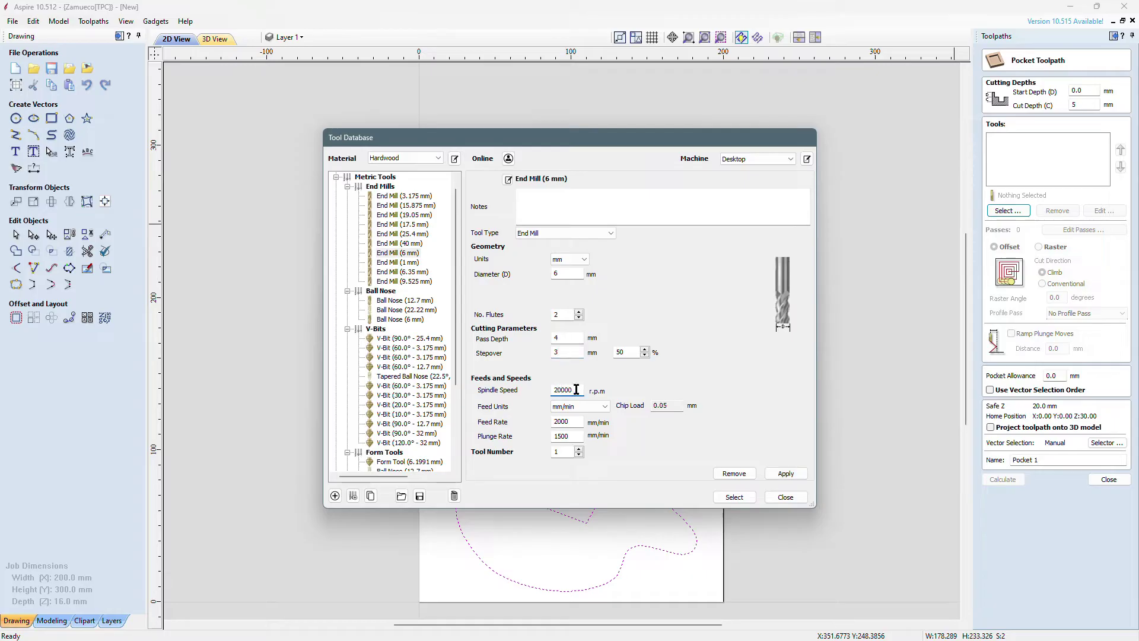
pyautogui.click(573, 422)
pyautogui.click(572, 433)
pyautogui.click(558, 451)
pyautogui.click(787, 474)
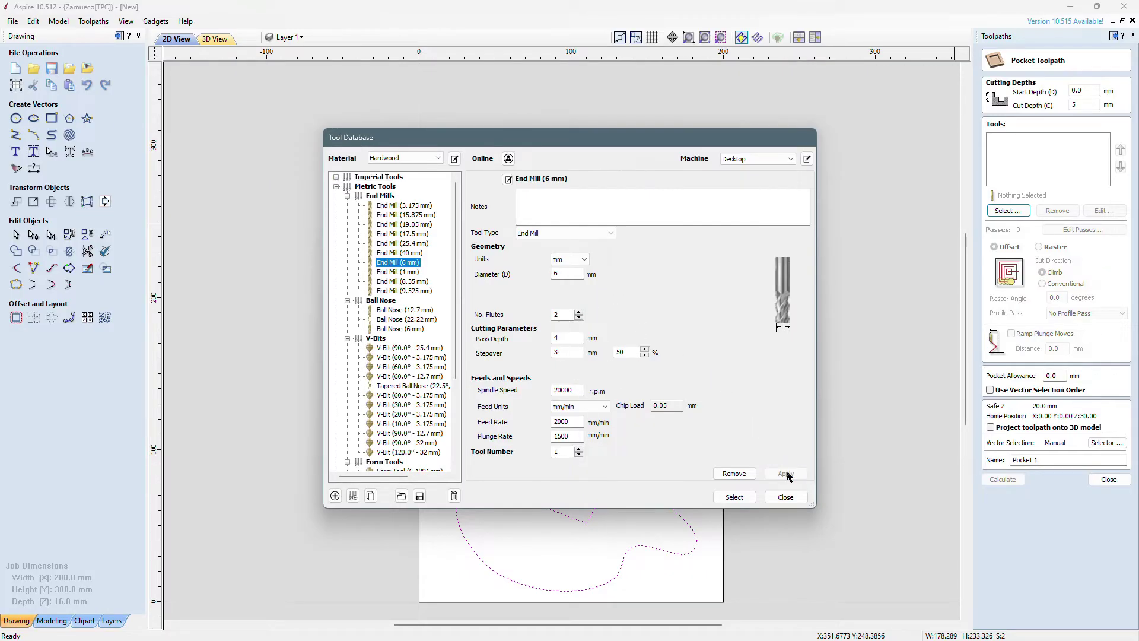
pyautogui.click(735, 497)
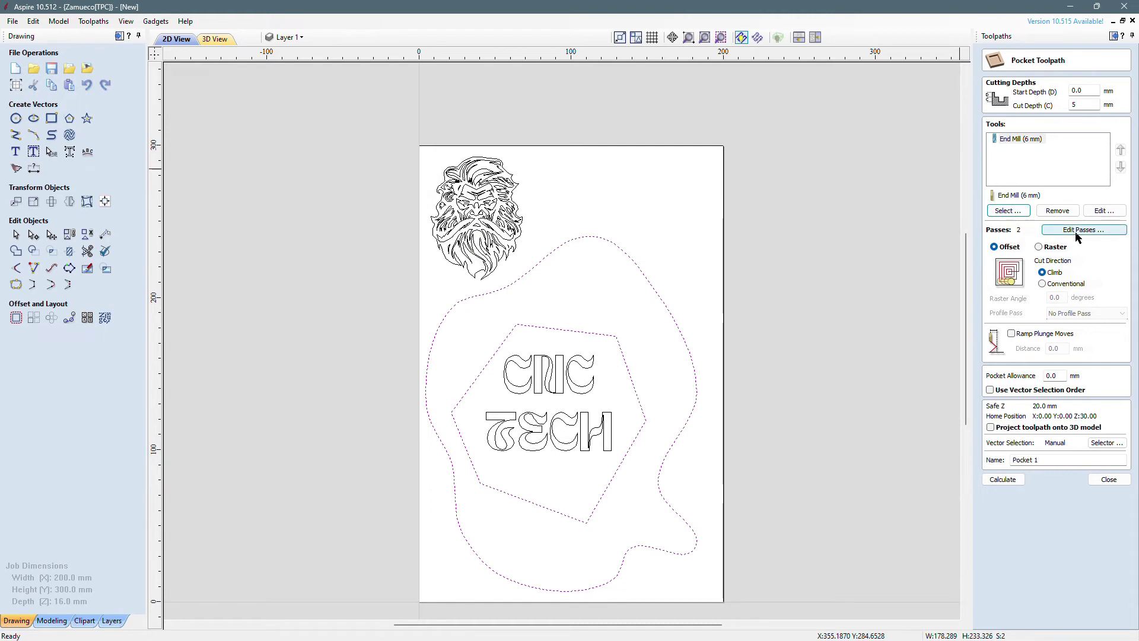
# Review the 6 mm end mill's cutting parameters and the pocket's pass depths without changing them
pyautogui.click(1020, 212)
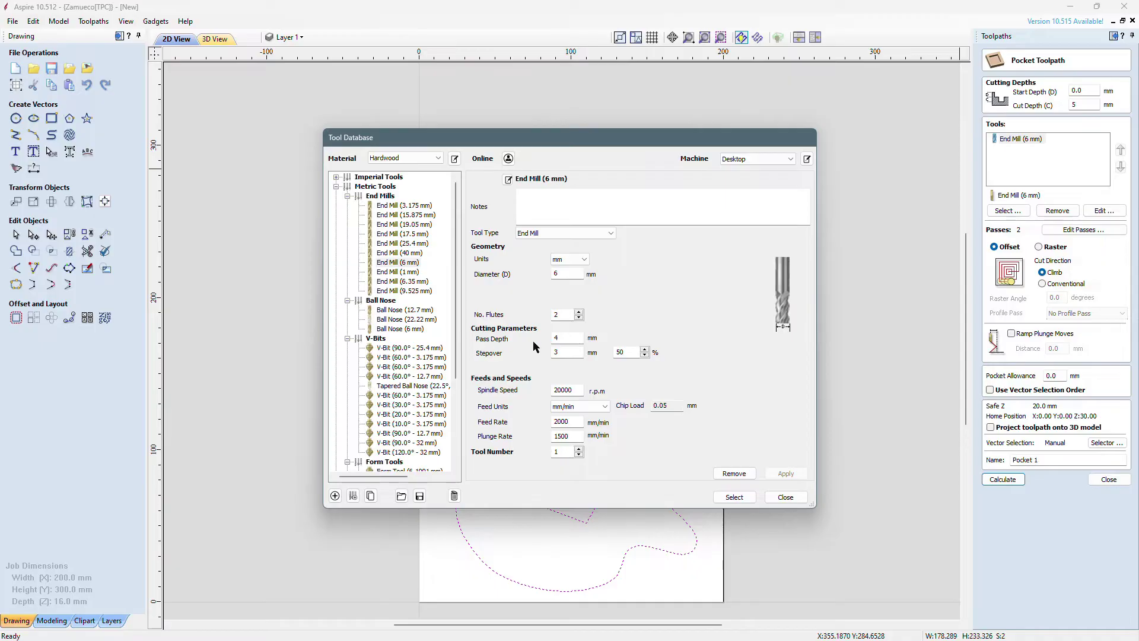
pyautogui.click(802, 498)
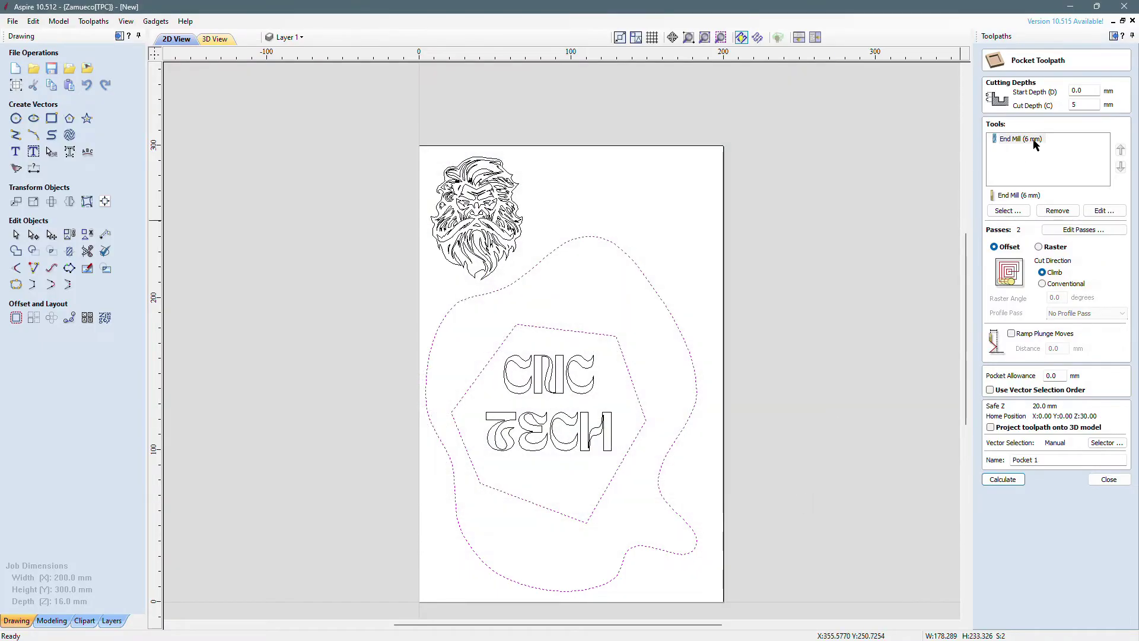
pyautogui.click(1083, 104)
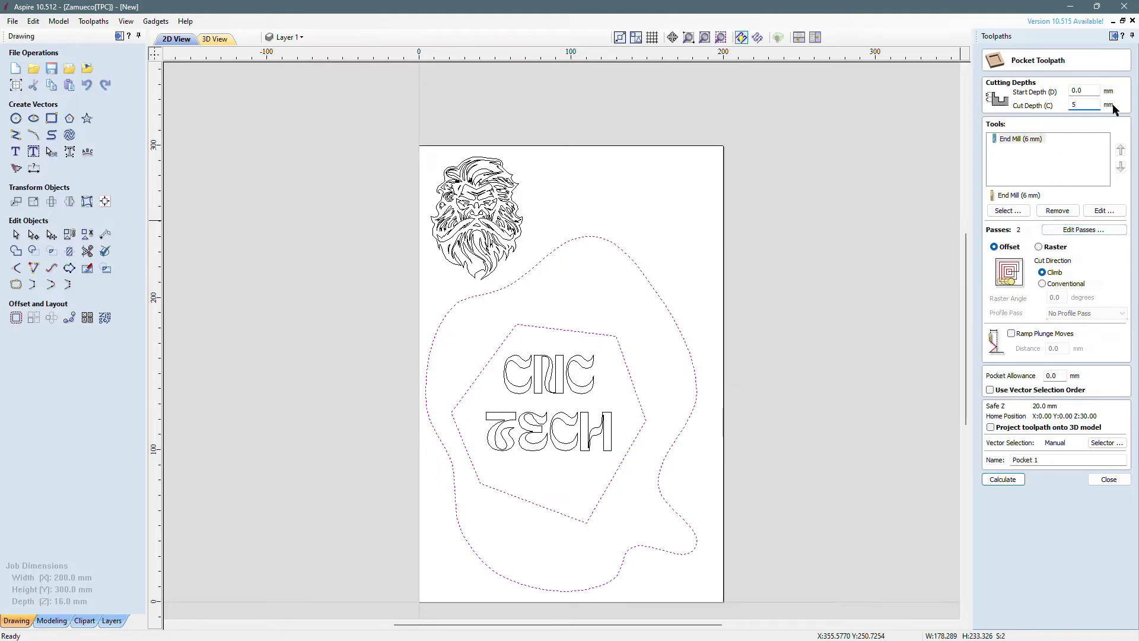
pyautogui.click(1071, 231)
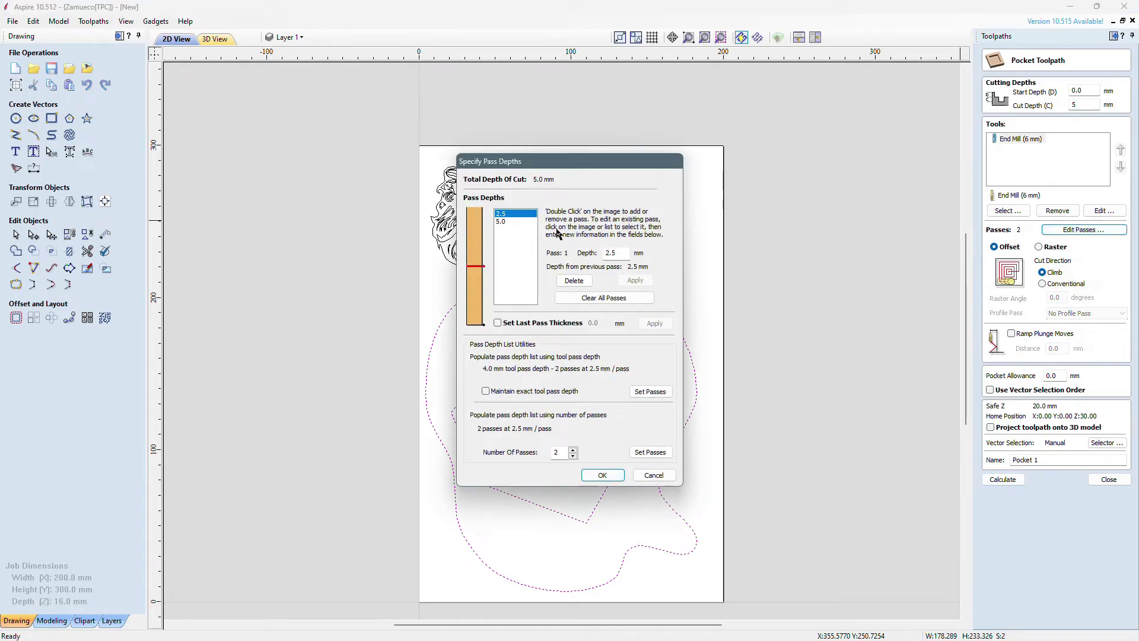
pyautogui.click(616, 254)
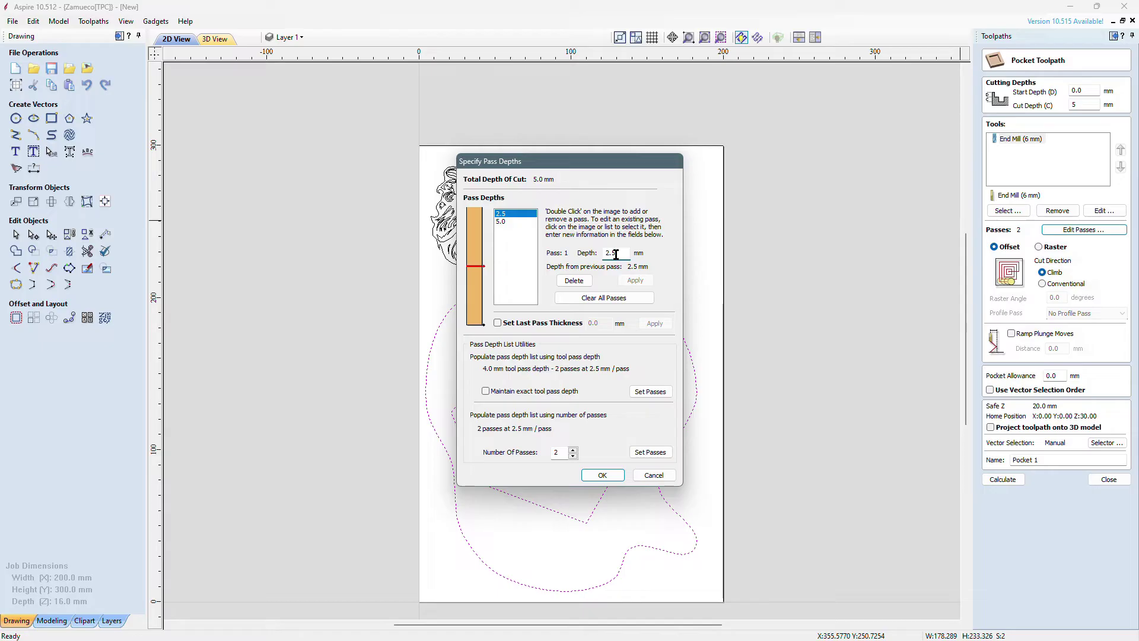
pyautogui.click(648, 475)
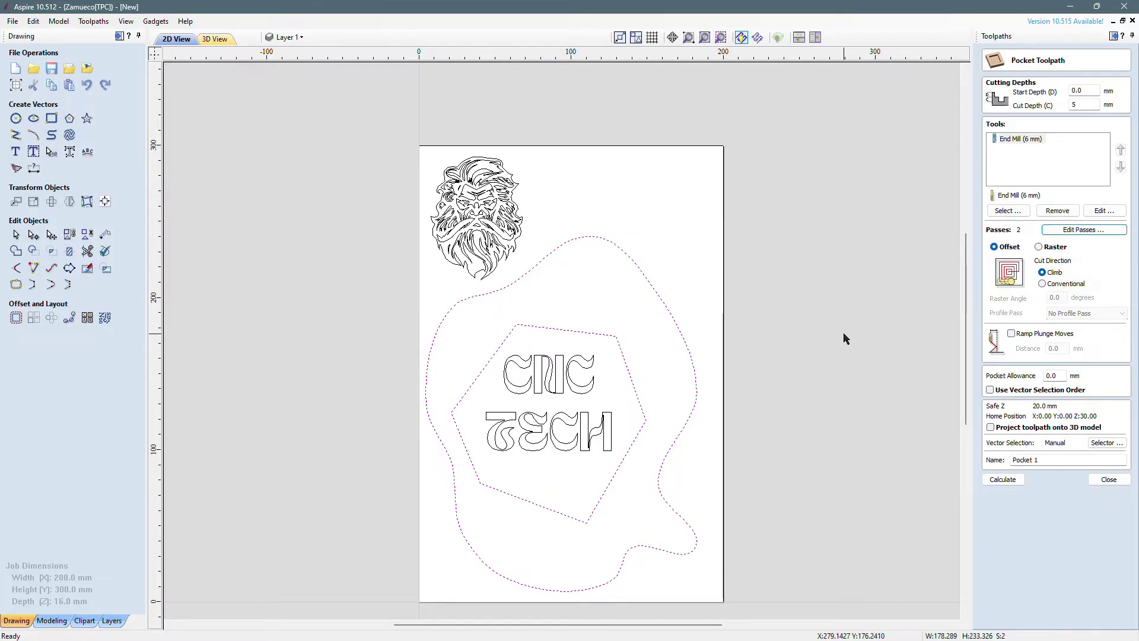
pyautogui.click(1040, 248)
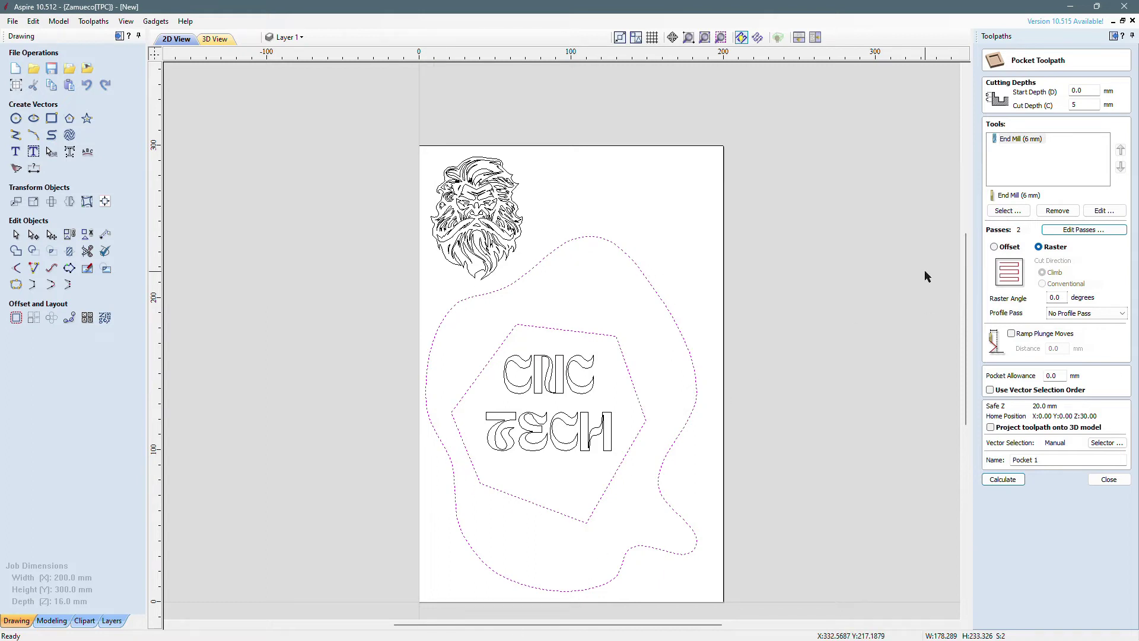
pyautogui.click(994, 247)
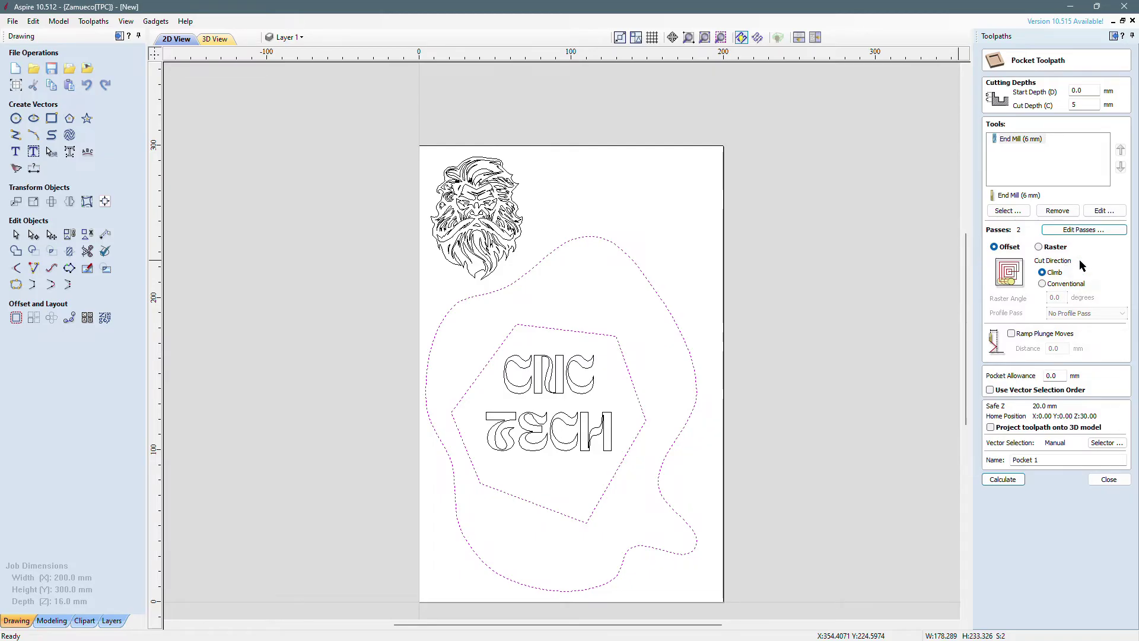
pyautogui.click(1043, 284)
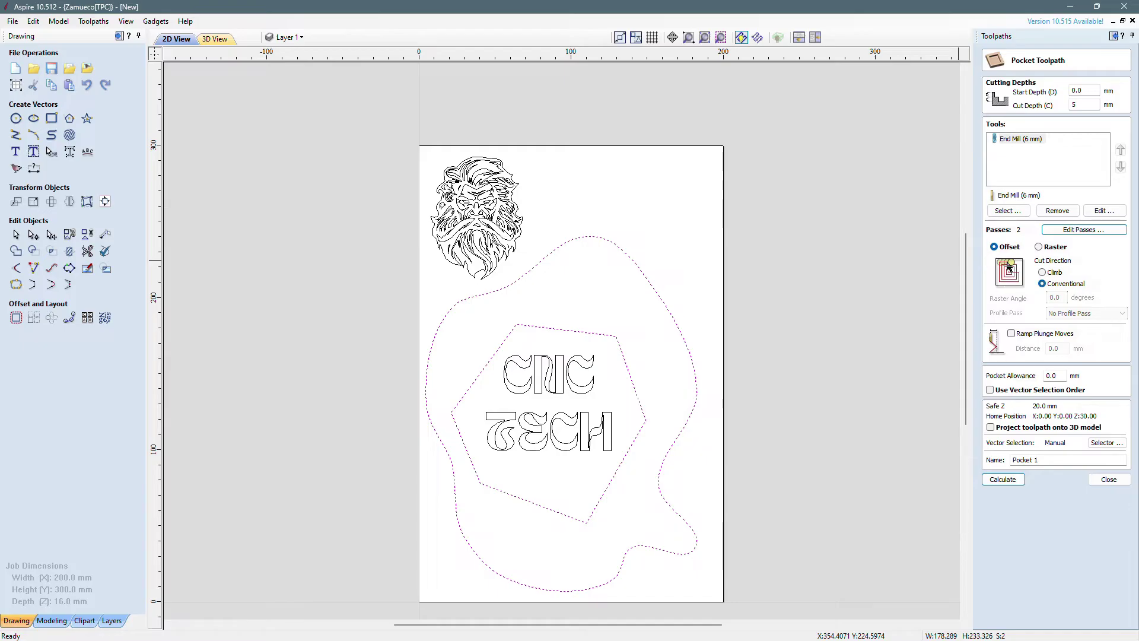
pyautogui.click(1043, 273)
# Enable ramp plunge moves with a 20 mm distance and calculate the toolpath named Pocket 1
pyautogui.click(1017, 335)
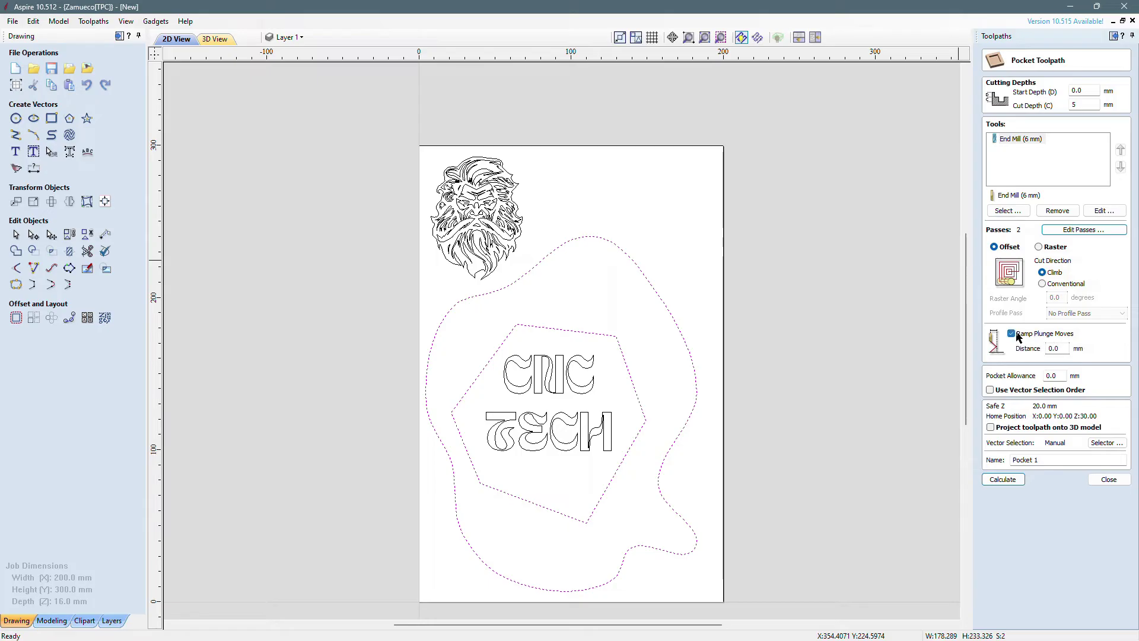
pyautogui.doubleClick(1061, 350)
pyautogui.write('20')
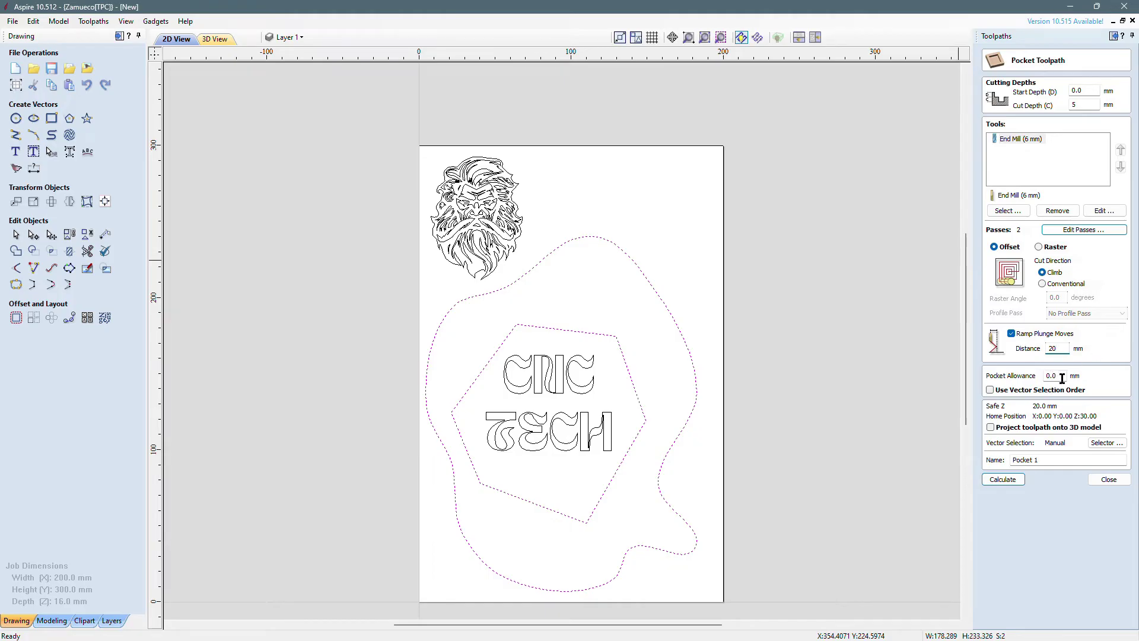
pyautogui.click(1003, 480)
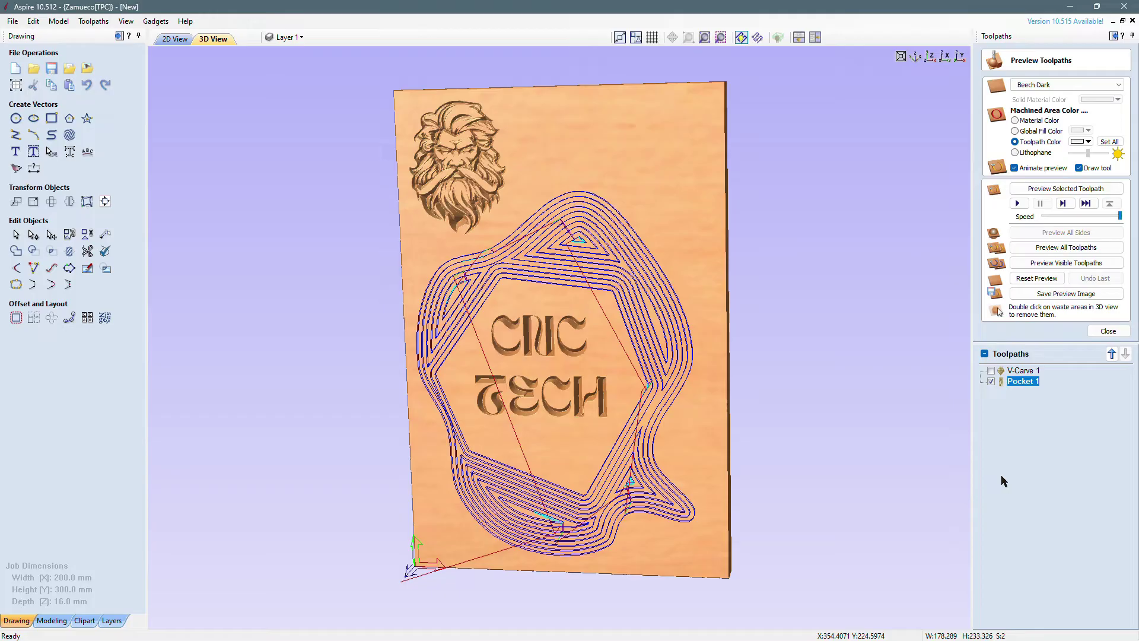
# Simulate the Pocket 1 toolpath, view the part from another angle, and check the tool summaries of Pocket 1 and V-Carve 1
pyautogui.click(1019, 203)
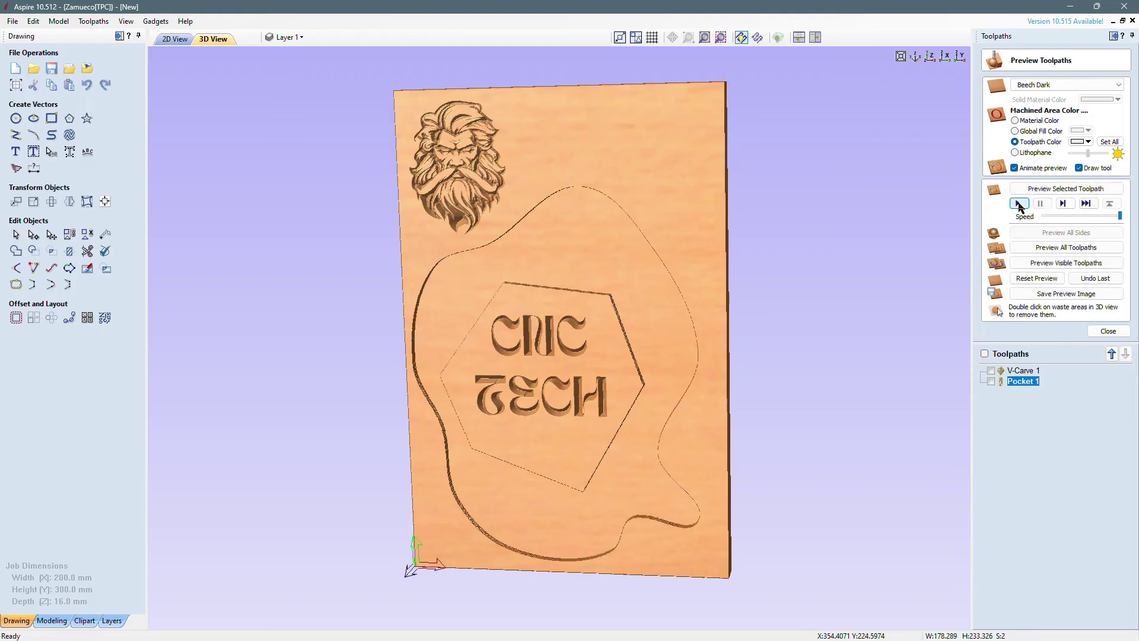
pyautogui.moveTo(667, 249); pyautogui.dragTo(747, 267)
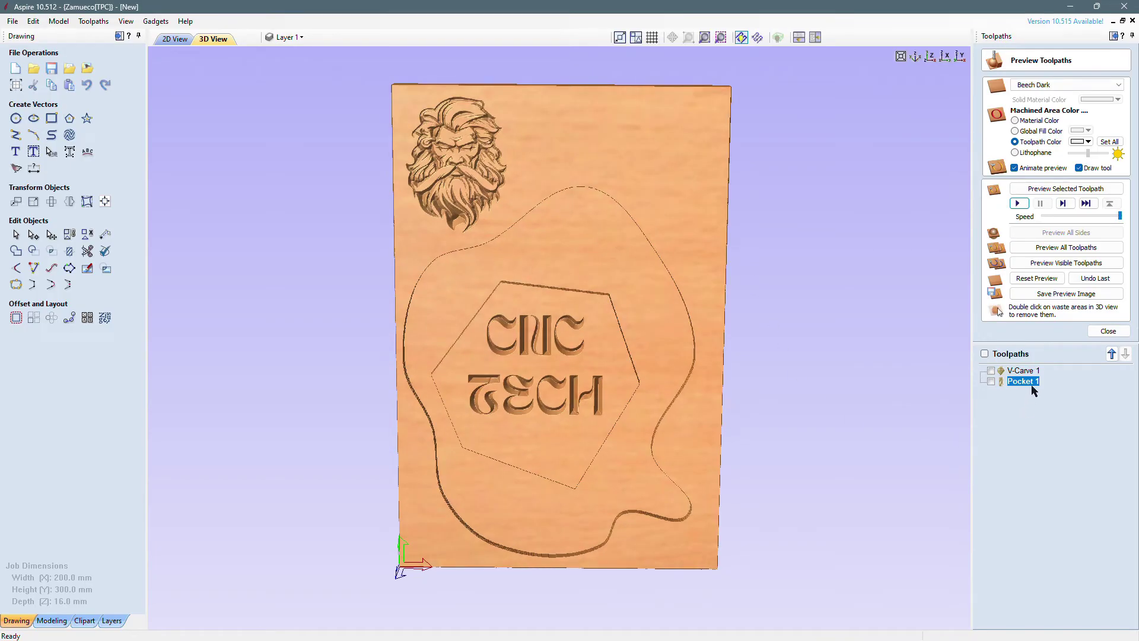
pyautogui.moveTo(1034, 384)
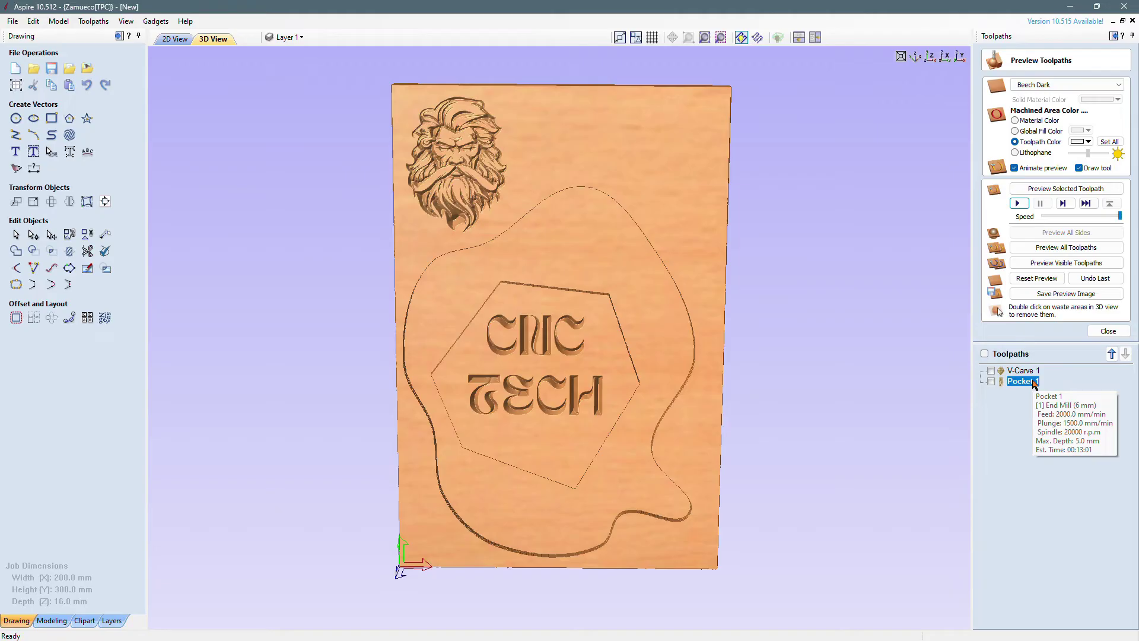
pyautogui.click(1037, 371)
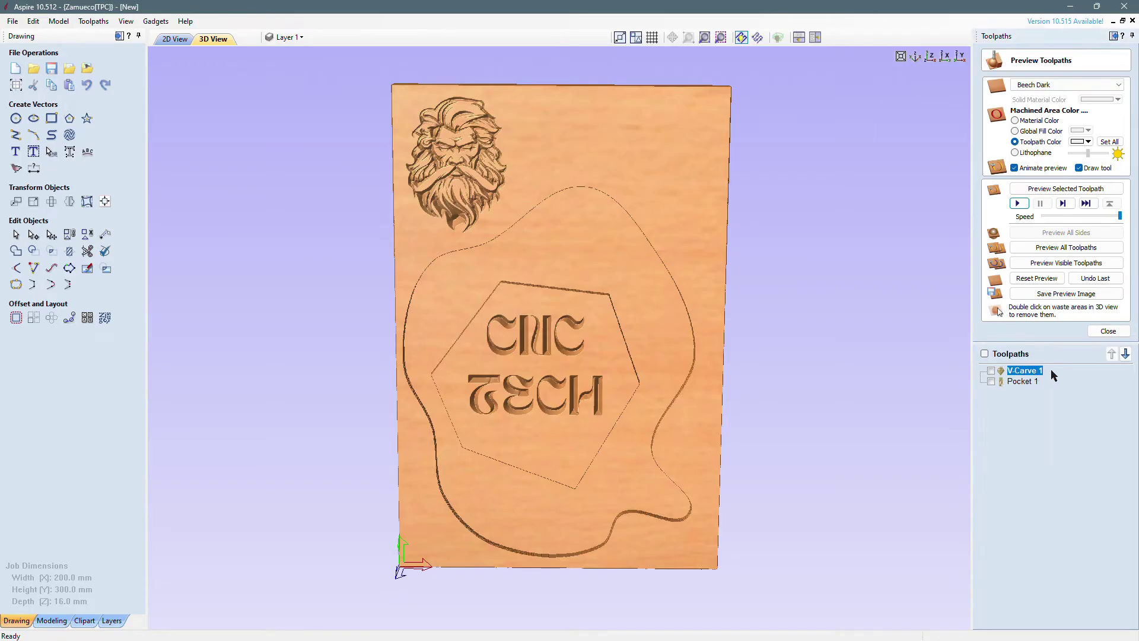
pyautogui.moveTo(1038, 373)
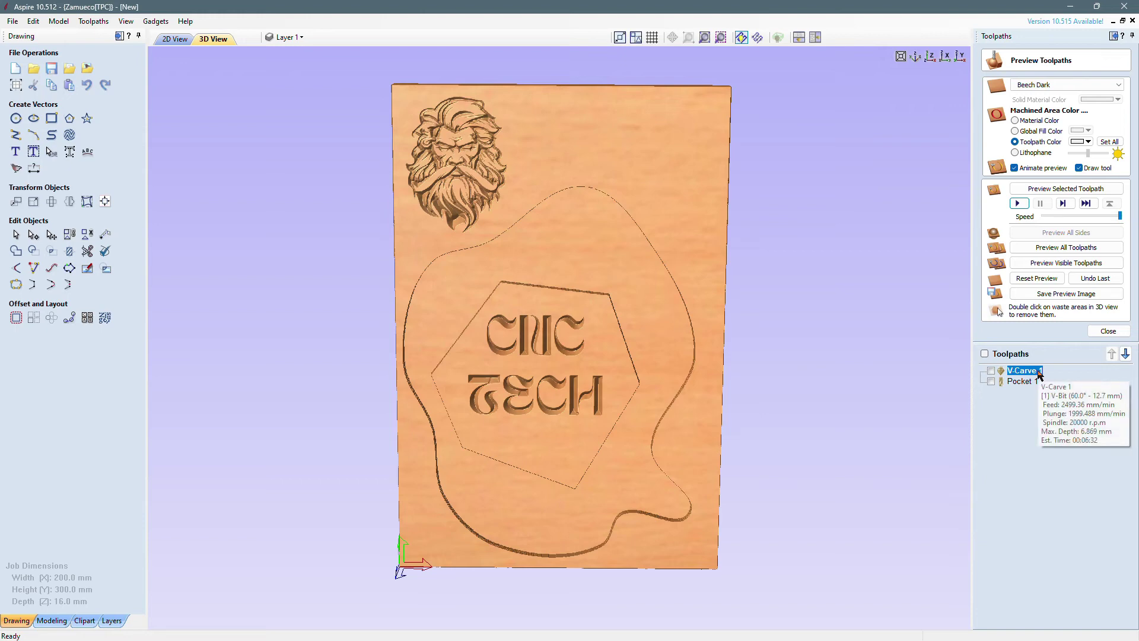
# Close the preview, select the outer curved outline in the 2D view, and start a Profile toolpath with a 16 mm cut depth
pyautogui.click(184, 40)
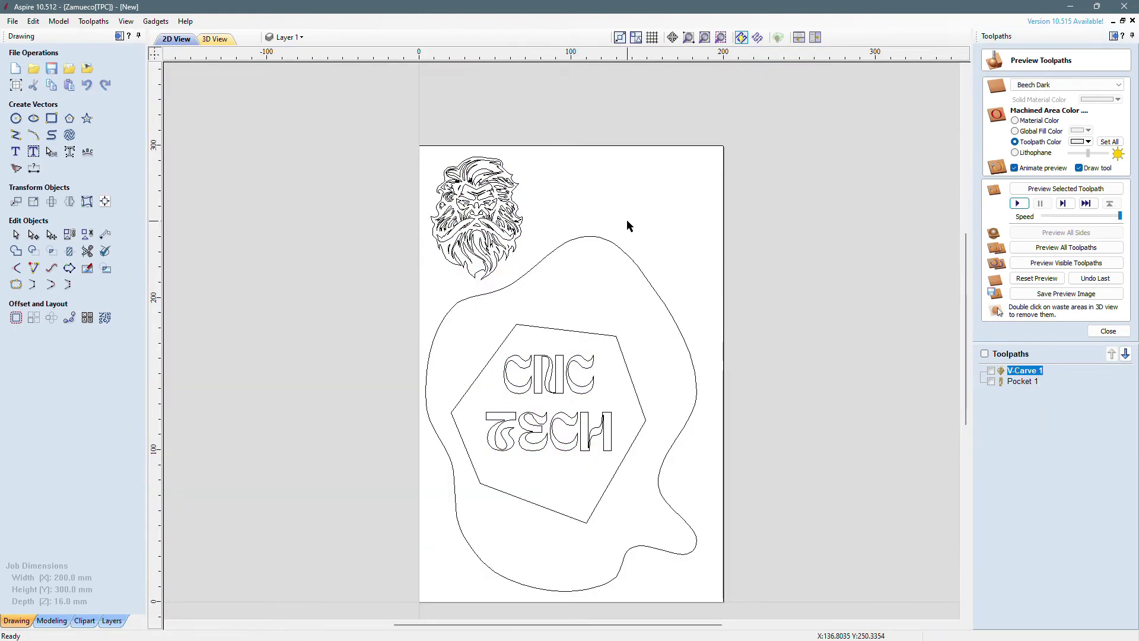
pyautogui.click(1097, 334)
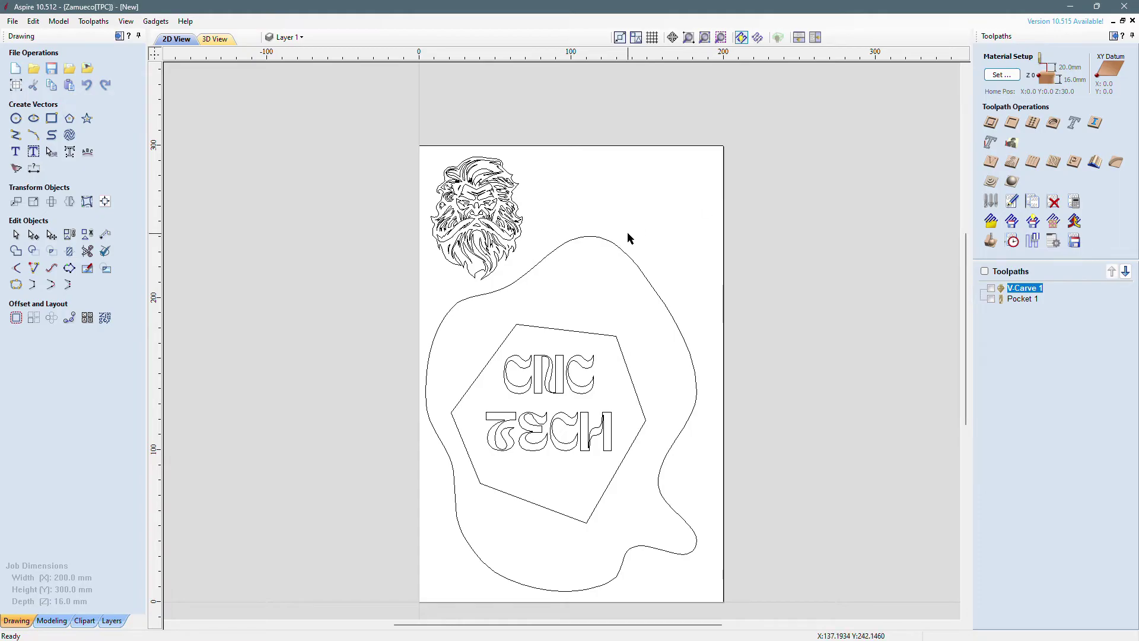
pyautogui.click(604, 256)
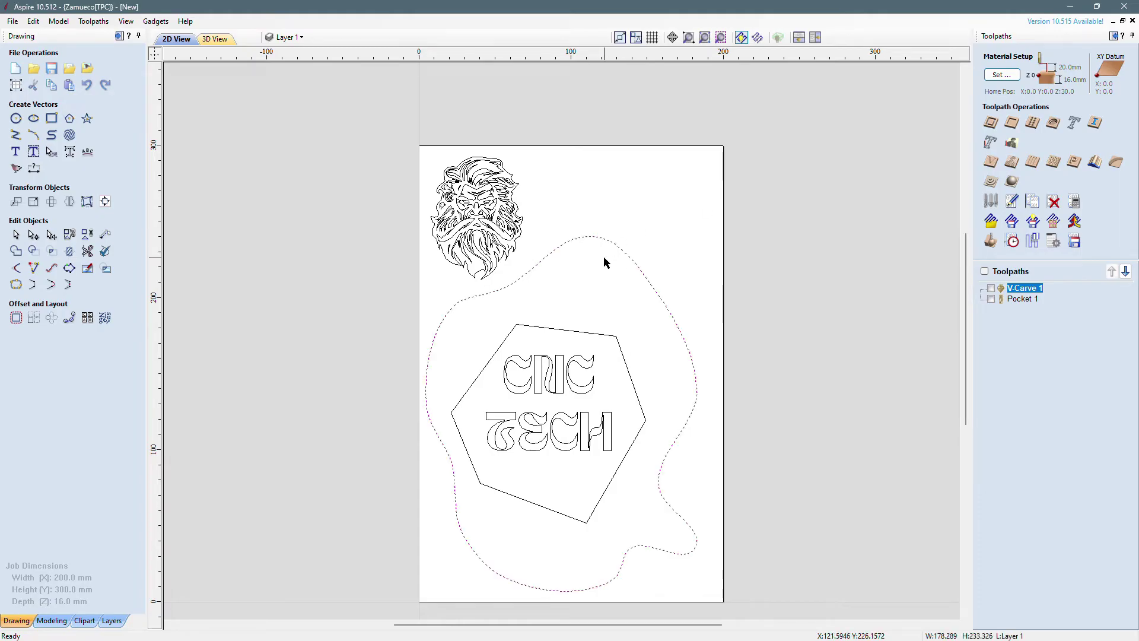
pyautogui.click(992, 123)
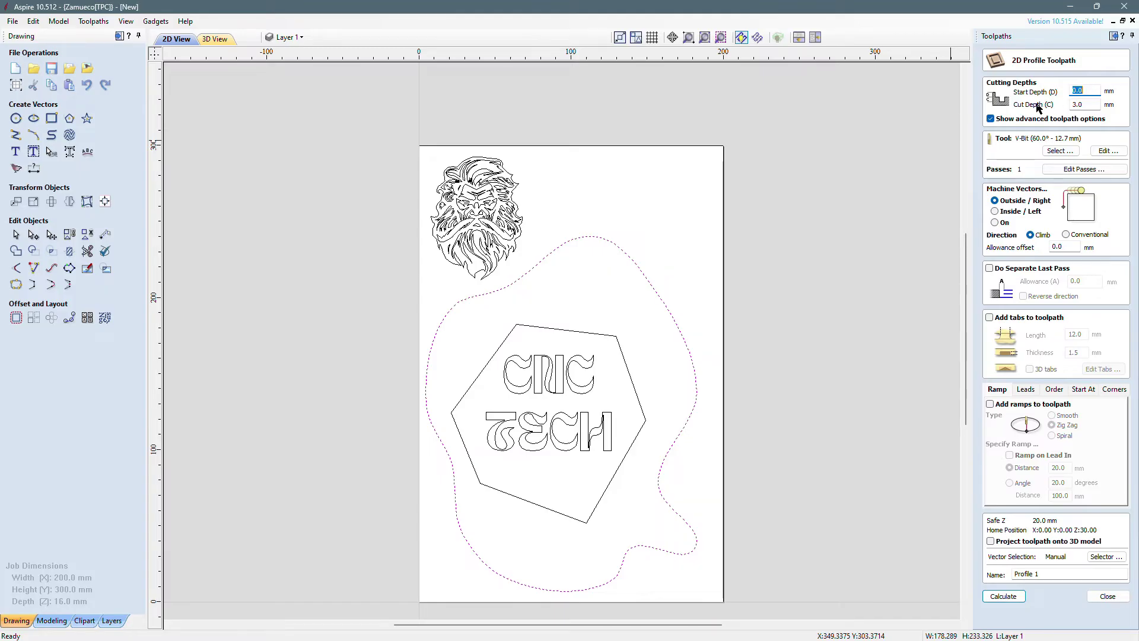
pyautogui.click(1091, 105)
pyautogui.write('16')
# Assign the metric End Mill (3.175 mm) to the profile toolpath and review its cutting parameters in the tool database
pyautogui.click(1060, 151)
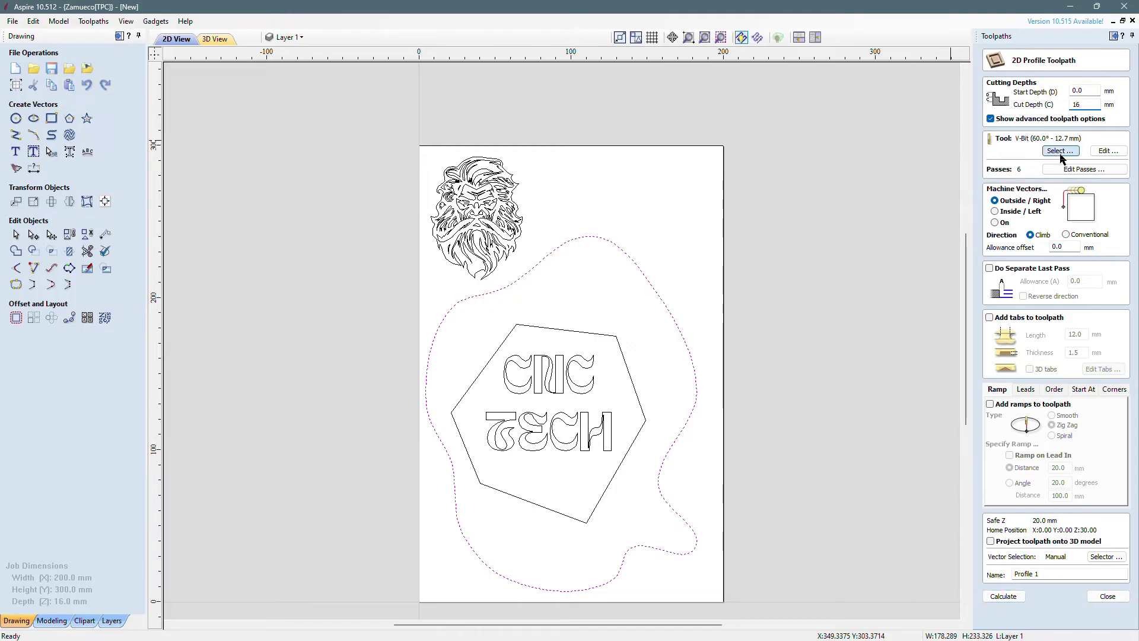
pyautogui.click(403, 206)
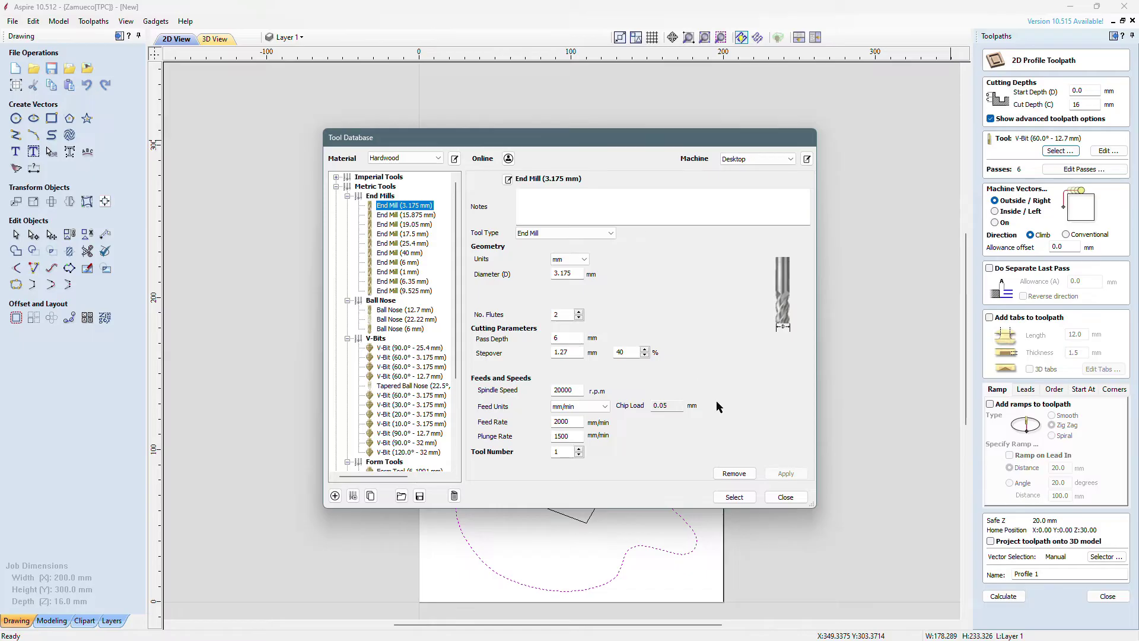
pyautogui.click(733, 497)
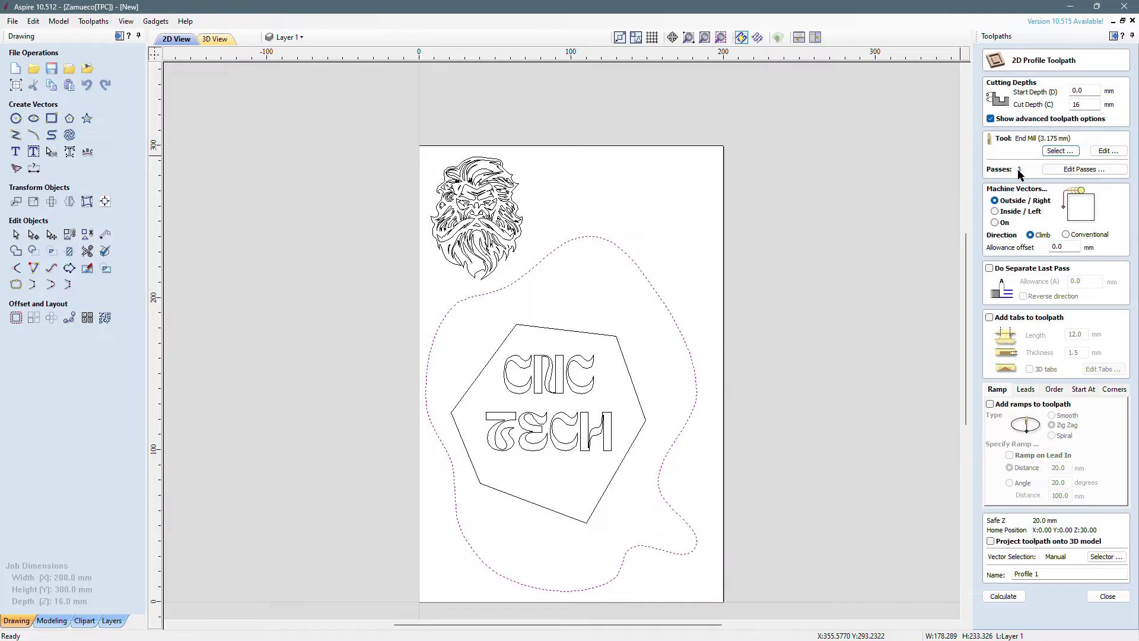
pyautogui.click(1061, 150)
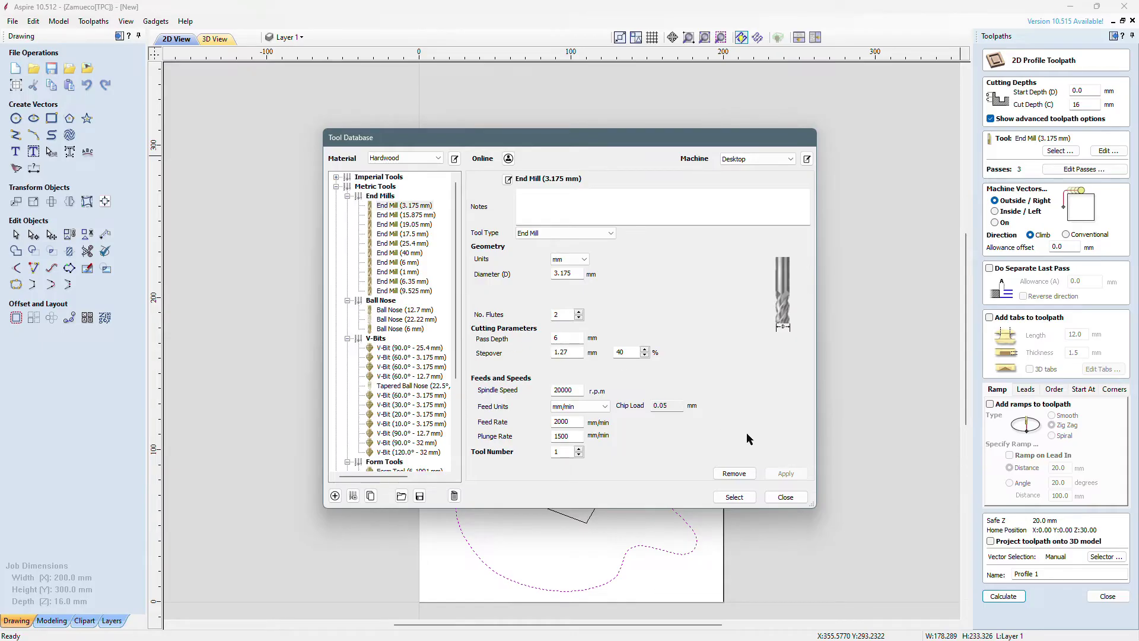
pyautogui.click(781, 499)
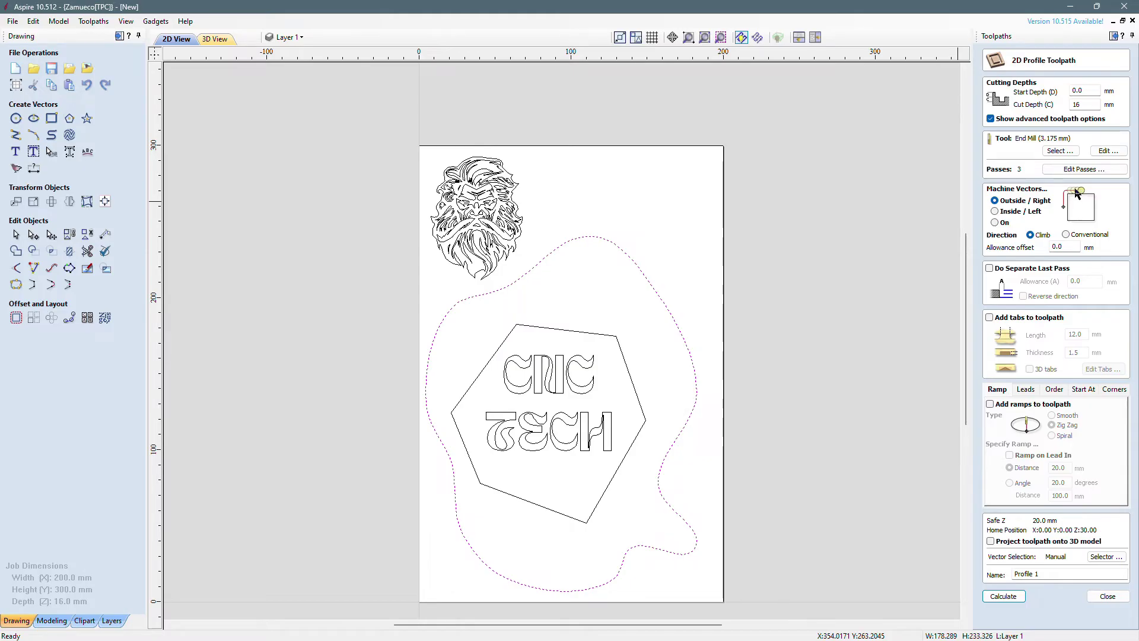
# Try the Inside / Left and On machining options for the outline and return to Outside / Right
pyautogui.click(1021, 213)
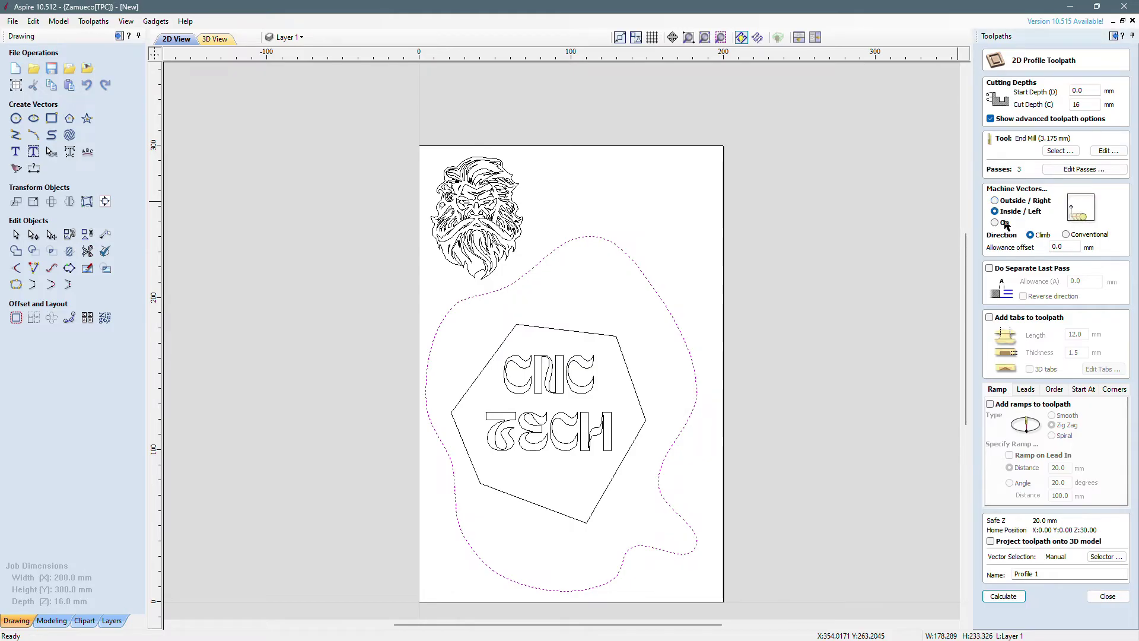
pyautogui.click(1004, 223)
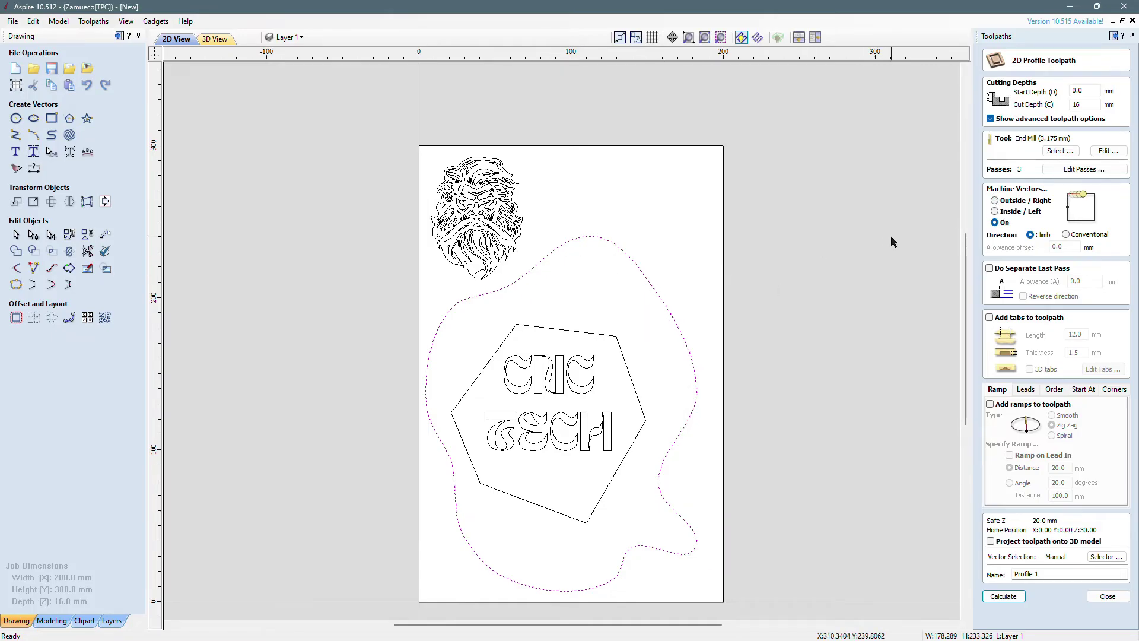
pyautogui.click(995, 202)
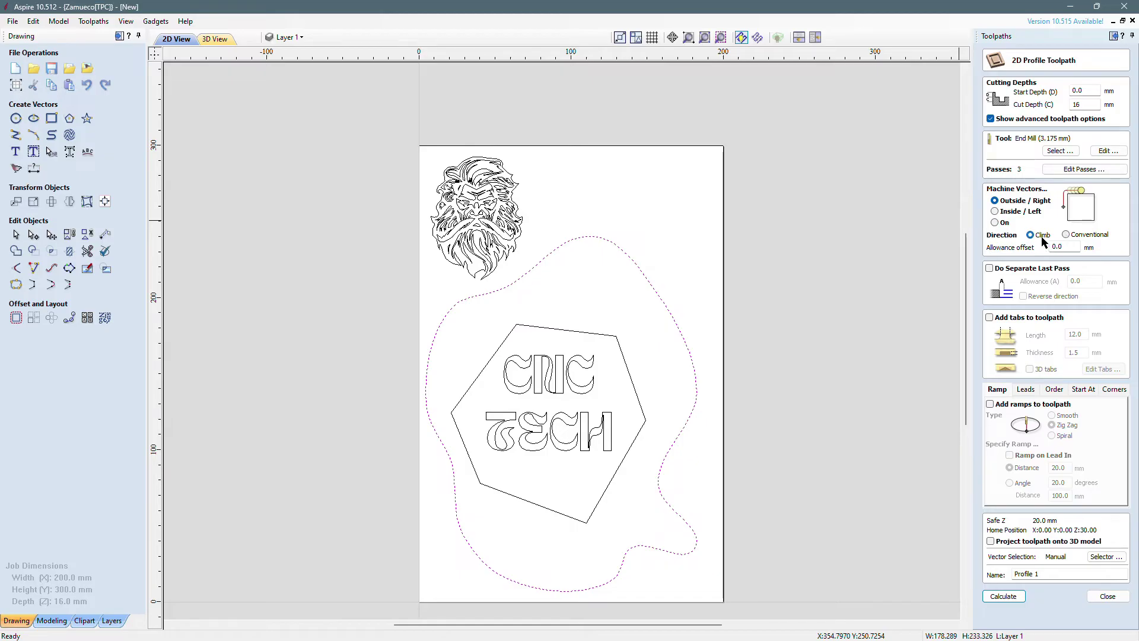
pyautogui.click(1066, 247)
# Try a separate last pass with a 0.1 mm allowance and reversed direction, and disable it again
pyautogui.click(990, 268)
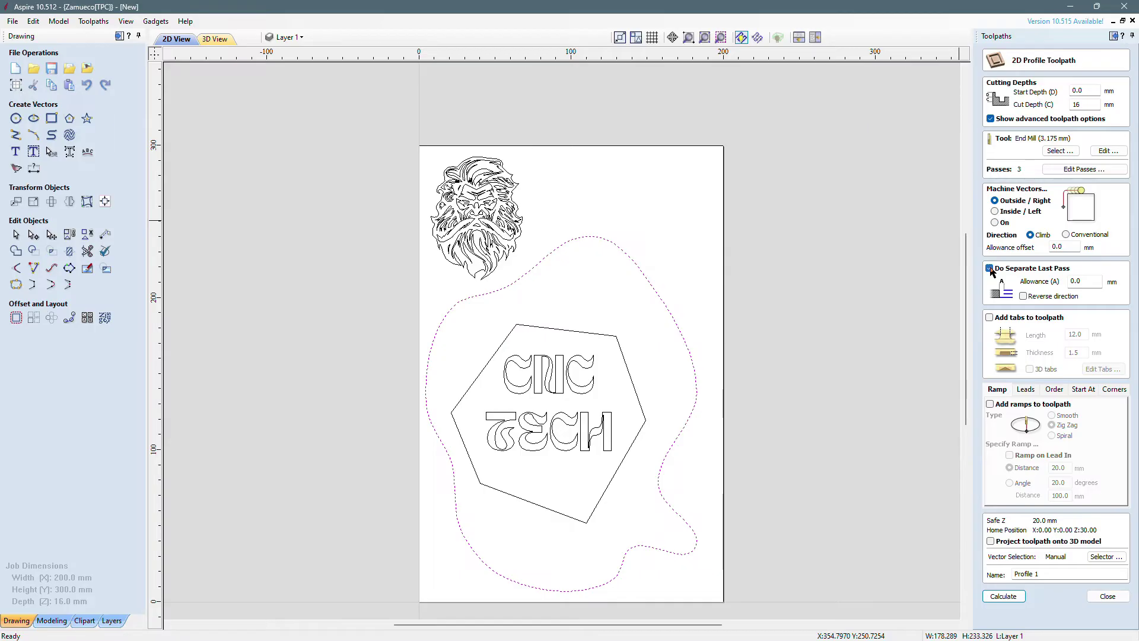
pyautogui.click(989, 268)
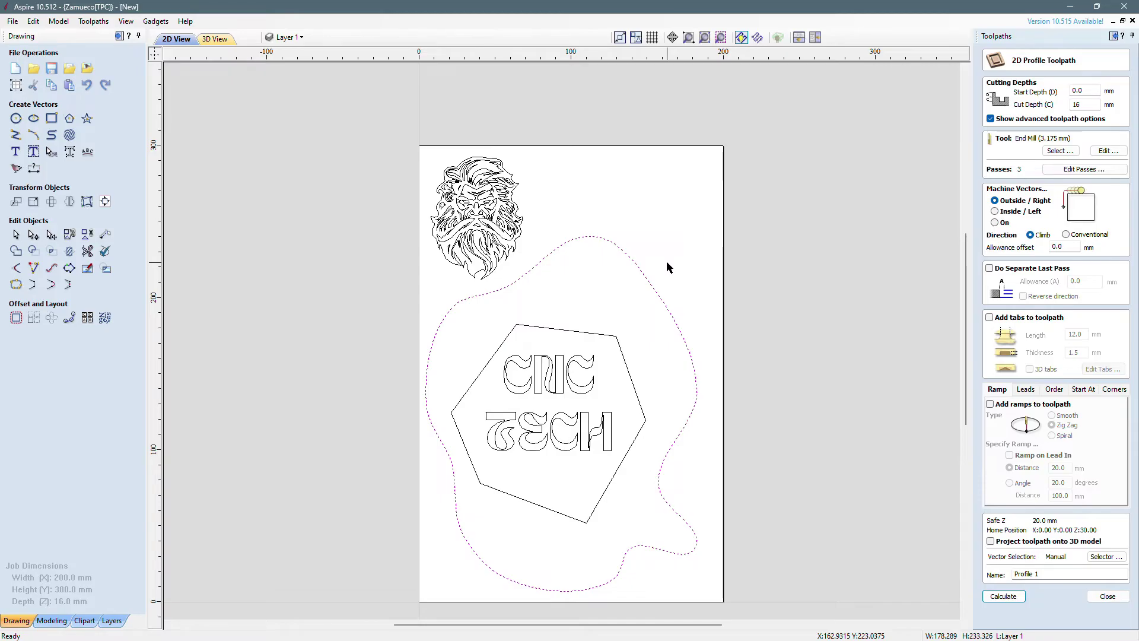
pyautogui.click(989, 268)
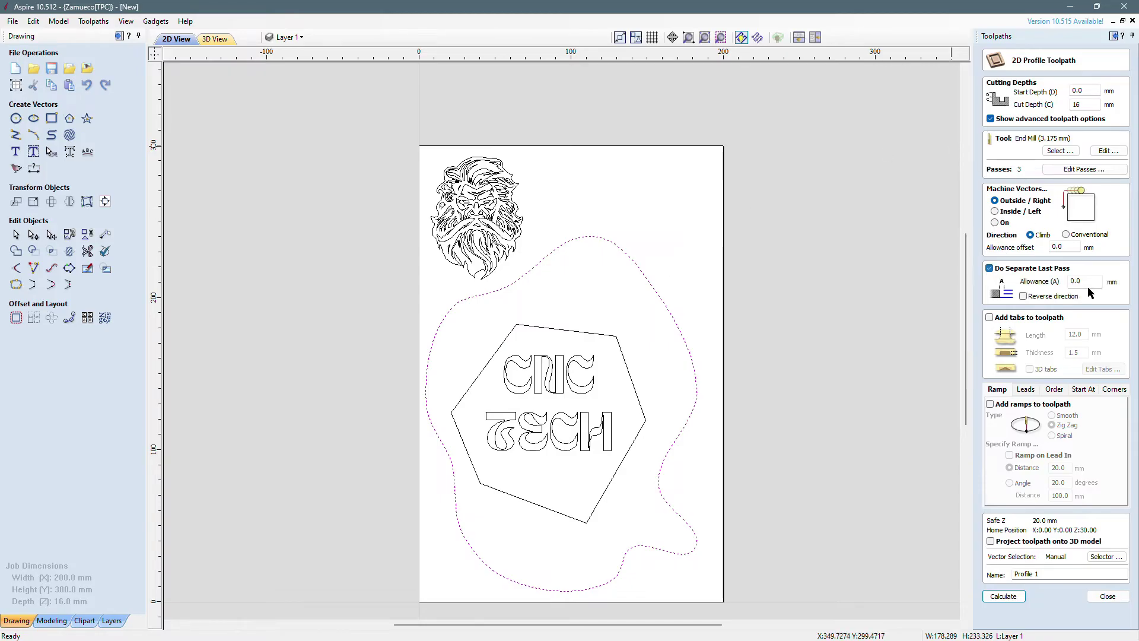
pyautogui.click(1089, 284)
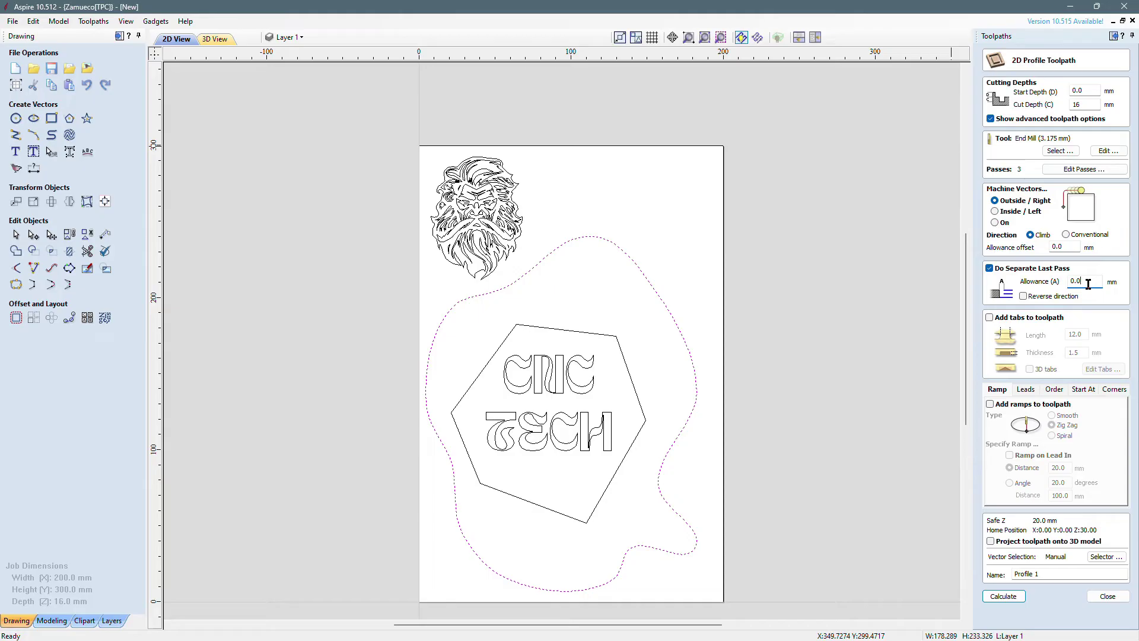
pyautogui.write('1')
pyautogui.click(1023, 297)
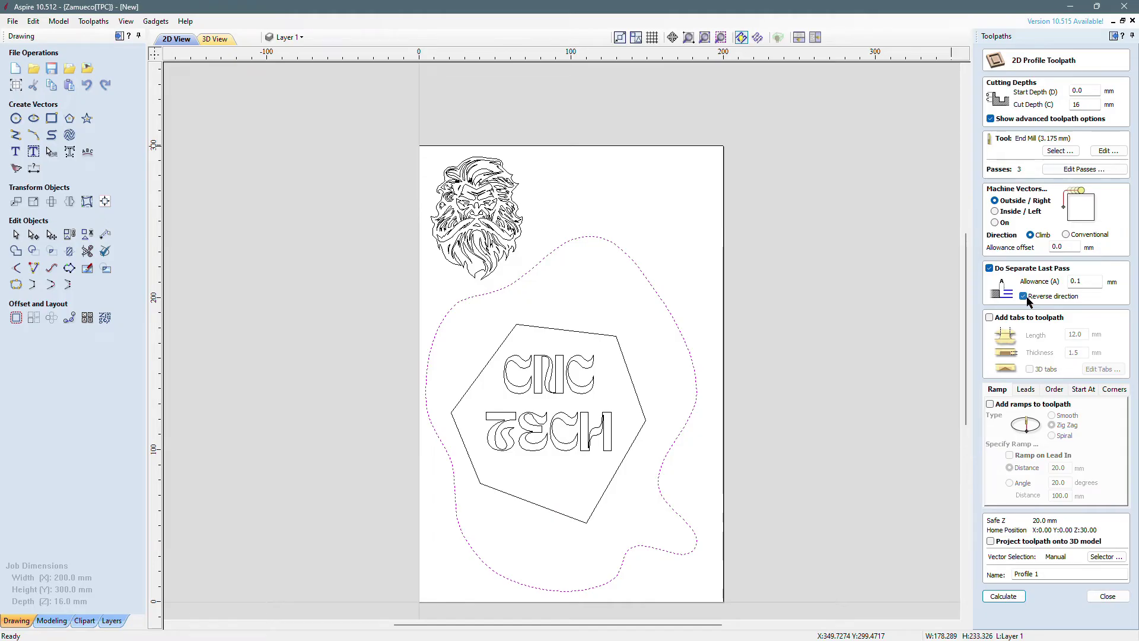
pyautogui.click(1023, 296)
pyautogui.click(990, 268)
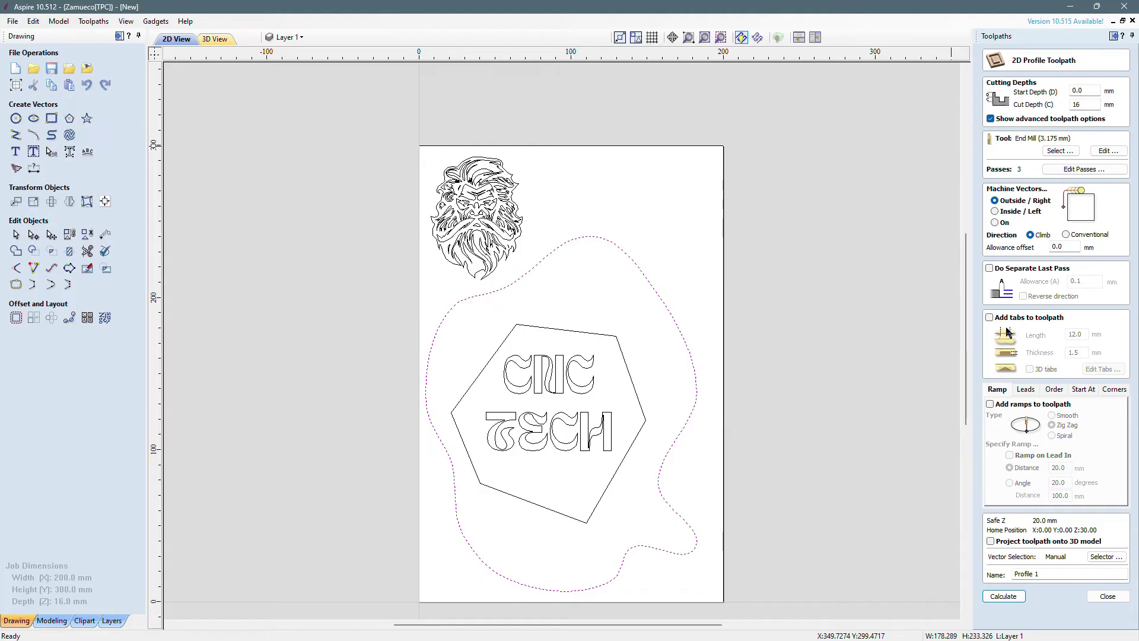
# Enable tabs on the profile toolpath with 12 mm length, 1.5 mm thickness and 3D tabs off
pyautogui.click(990, 317)
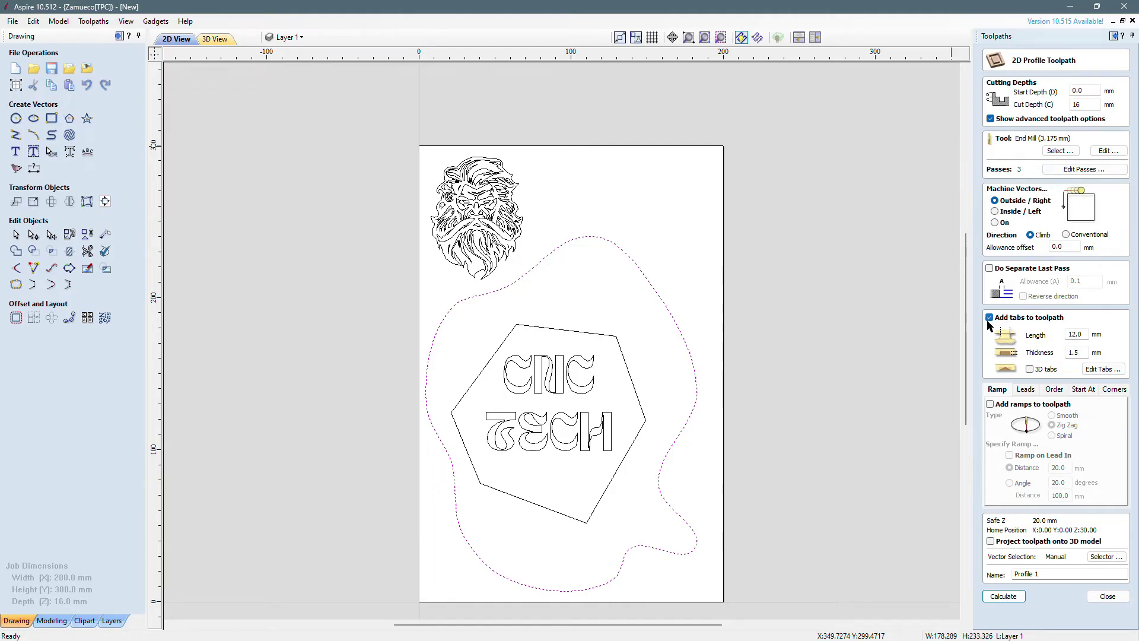
pyautogui.click(1030, 370)
pyautogui.click(1030, 370)
pyautogui.click(1086, 331)
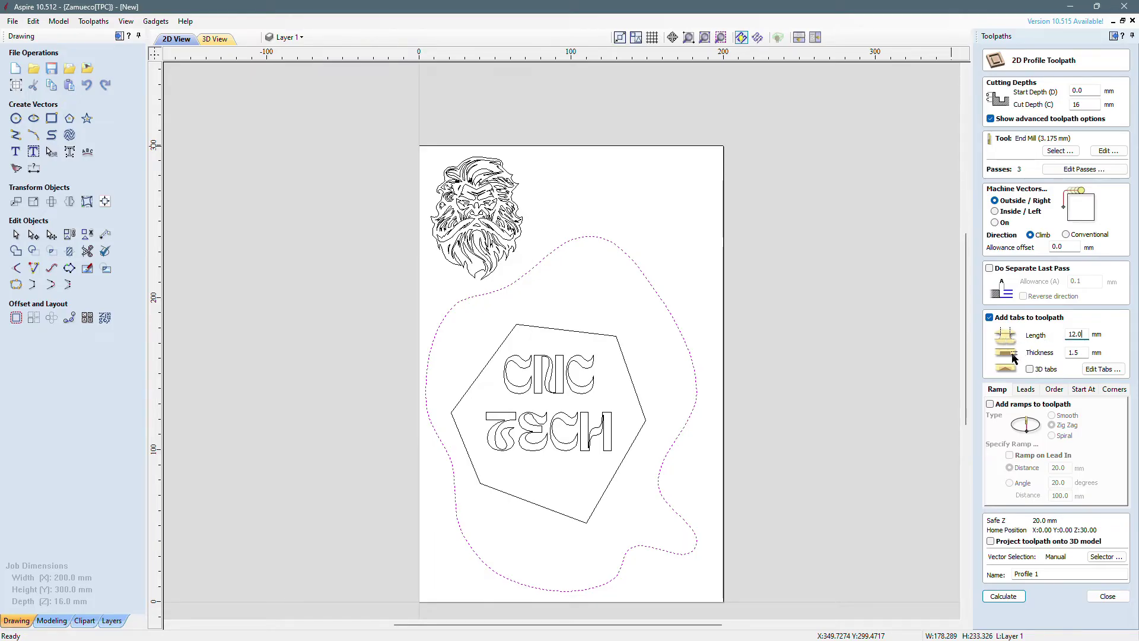
pyautogui.click(1078, 351)
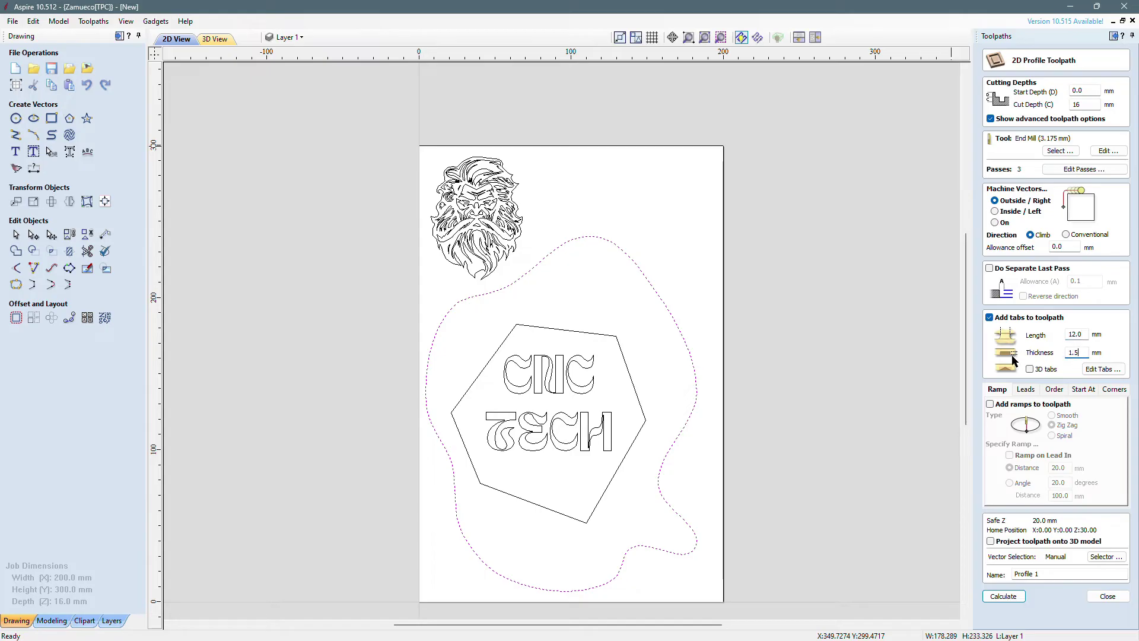
pyautogui.click(1092, 367)
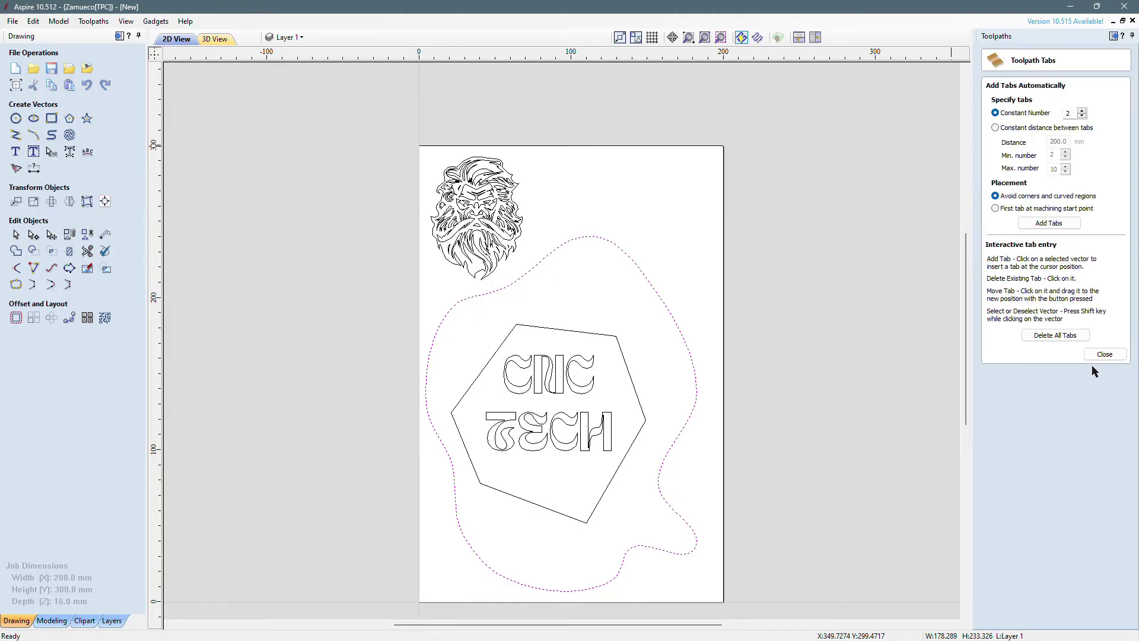
pyautogui.click(1098, 355)
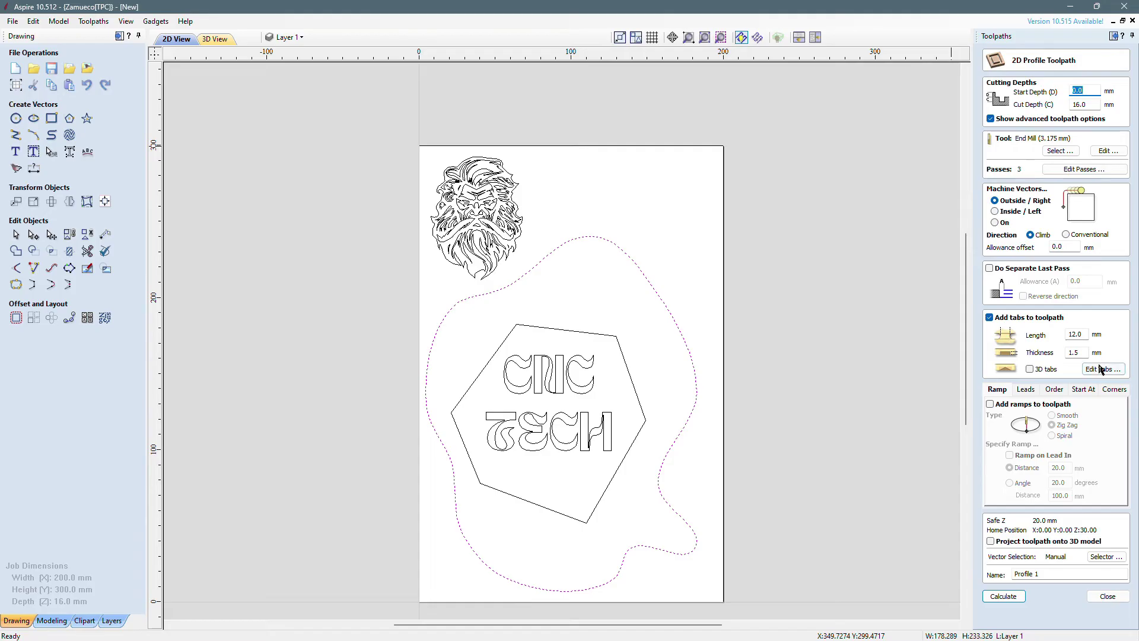
# Place three tabs manually around the curved outline and delete all of them
pyautogui.click(1100, 366)
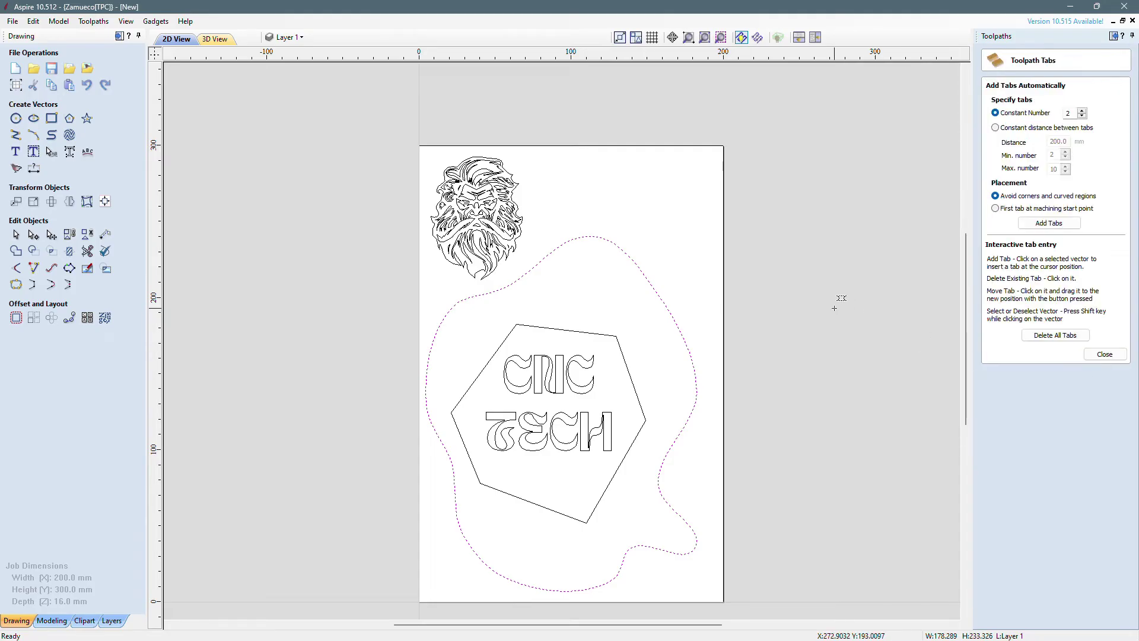
pyautogui.click(663, 301)
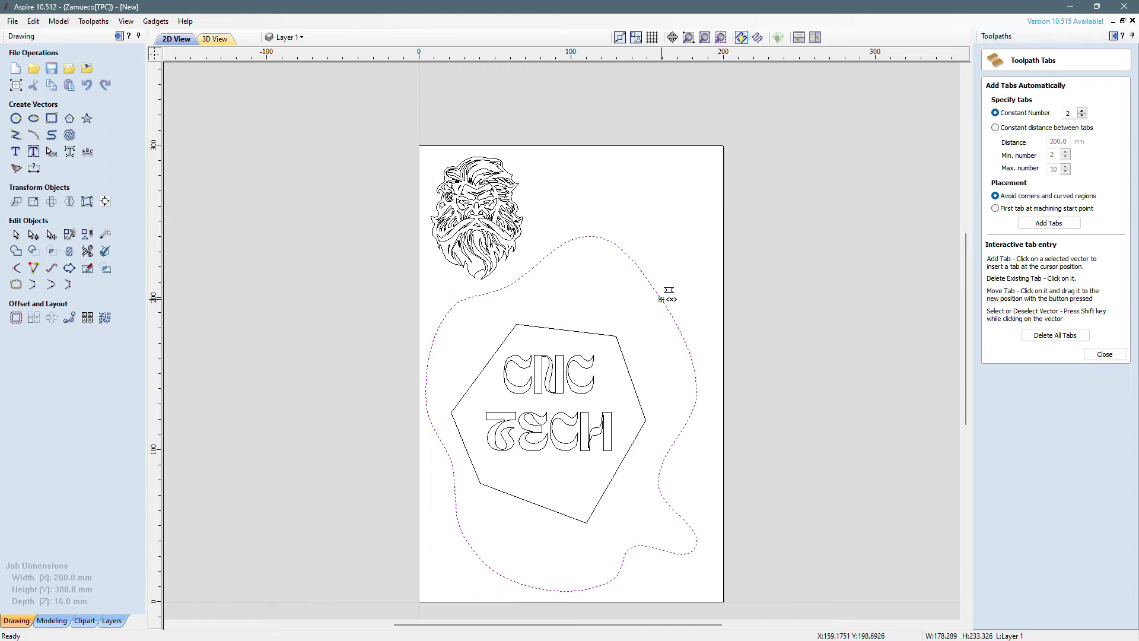
pyautogui.click(433, 344)
pyautogui.click(529, 586)
pyautogui.click(1082, 340)
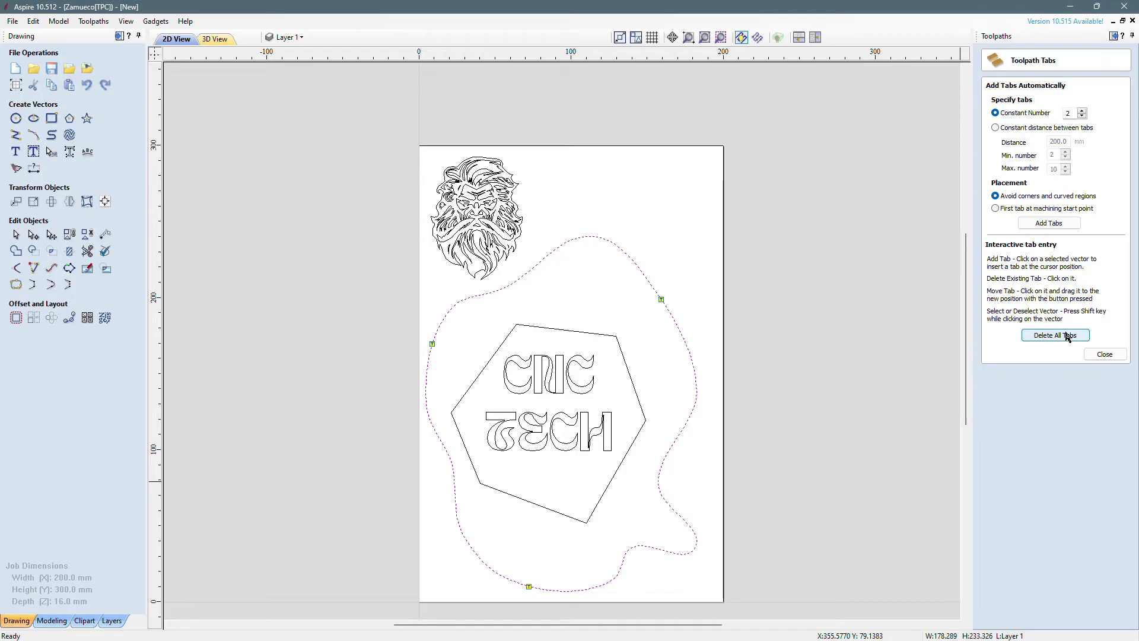
pyautogui.click(1066, 336)
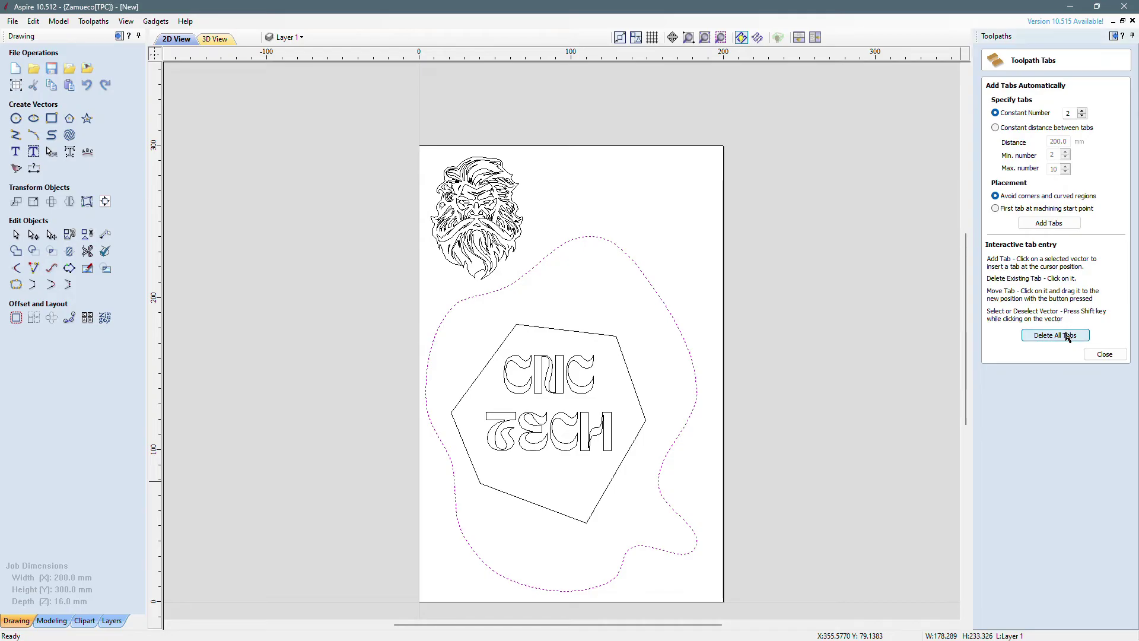
# Add a constant number of 4 tabs to the outline automatically, avoiding corners and curved regions
pyautogui.click(1082, 111)
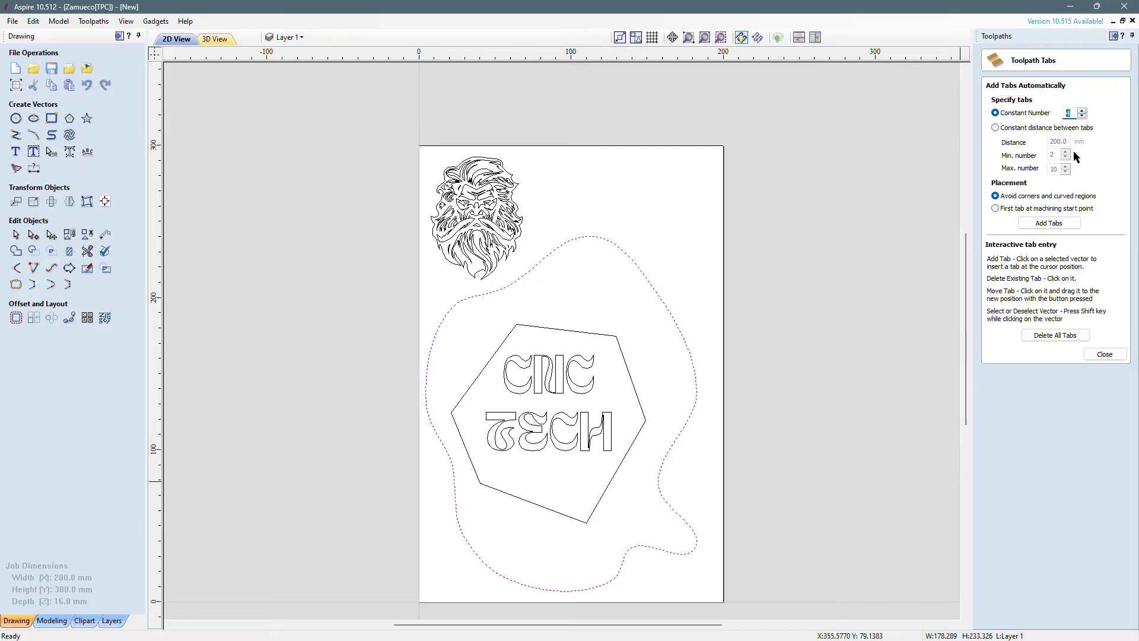
pyautogui.click(1057, 223)
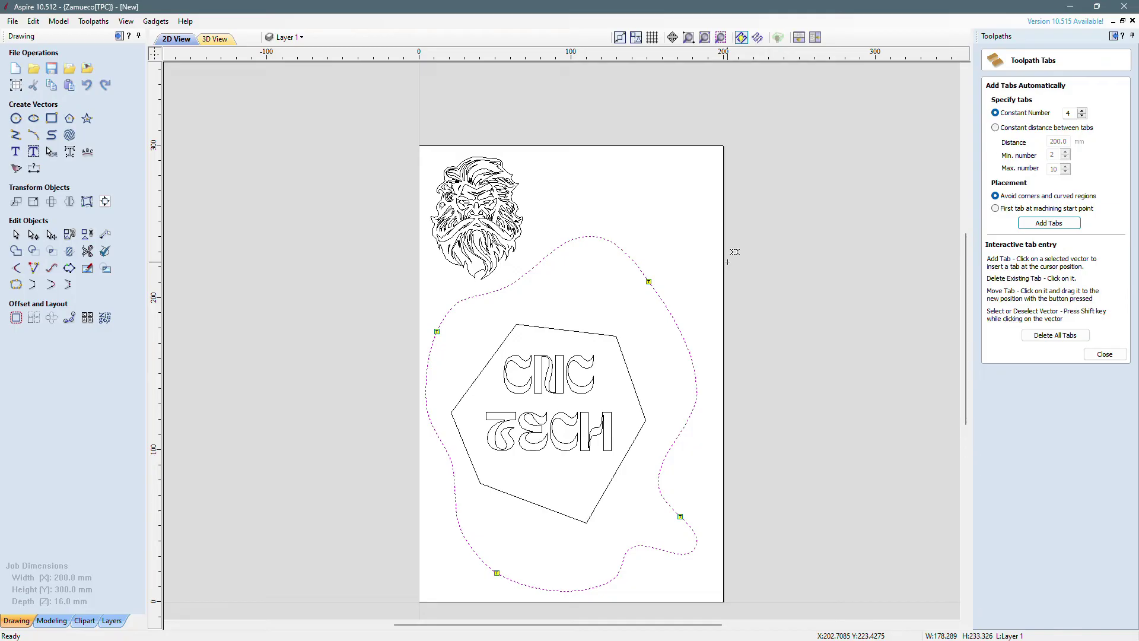
pyautogui.click(1116, 354)
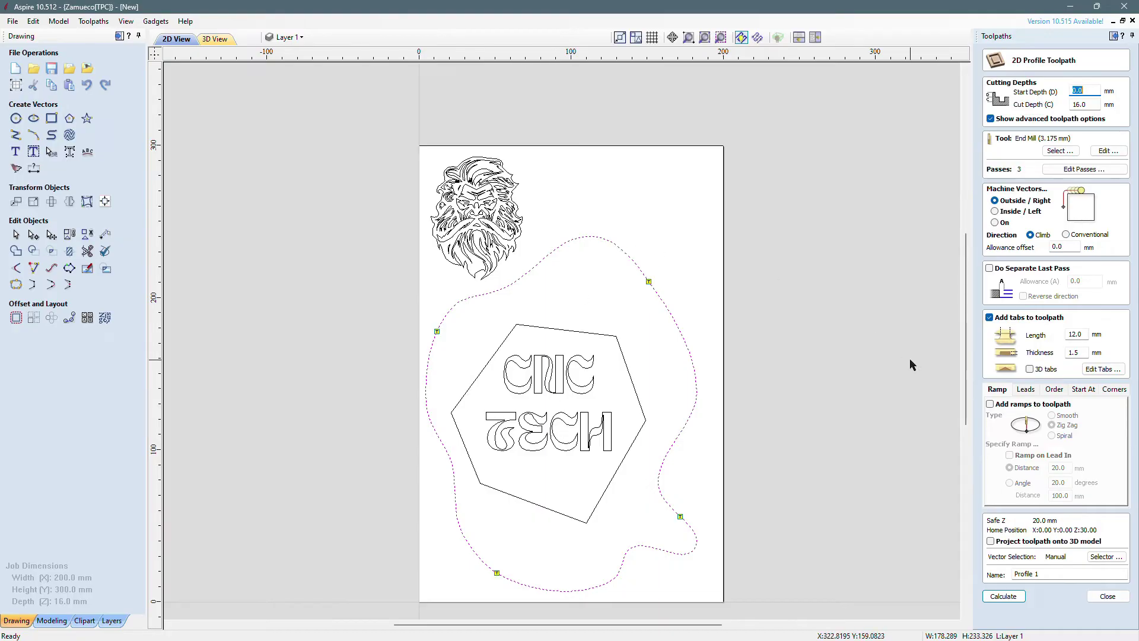
# Add zig zag ramps with a 20 mm distance and calculate the toolpath named Profile 1
pyautogui.click(990, 404)
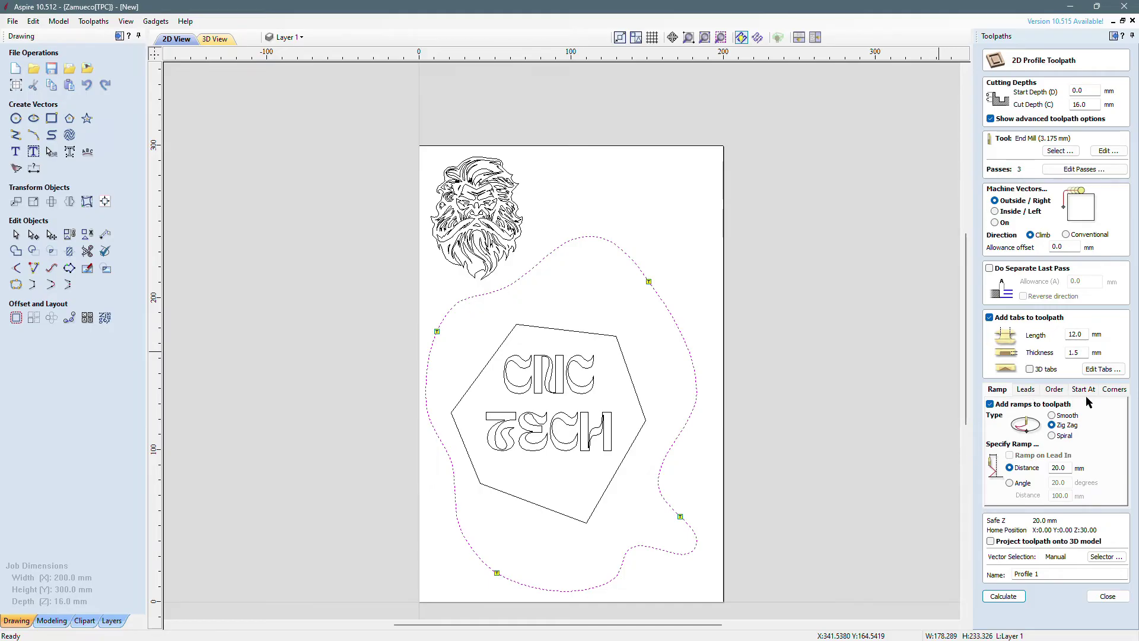
pyautogui.click(1003, 595)
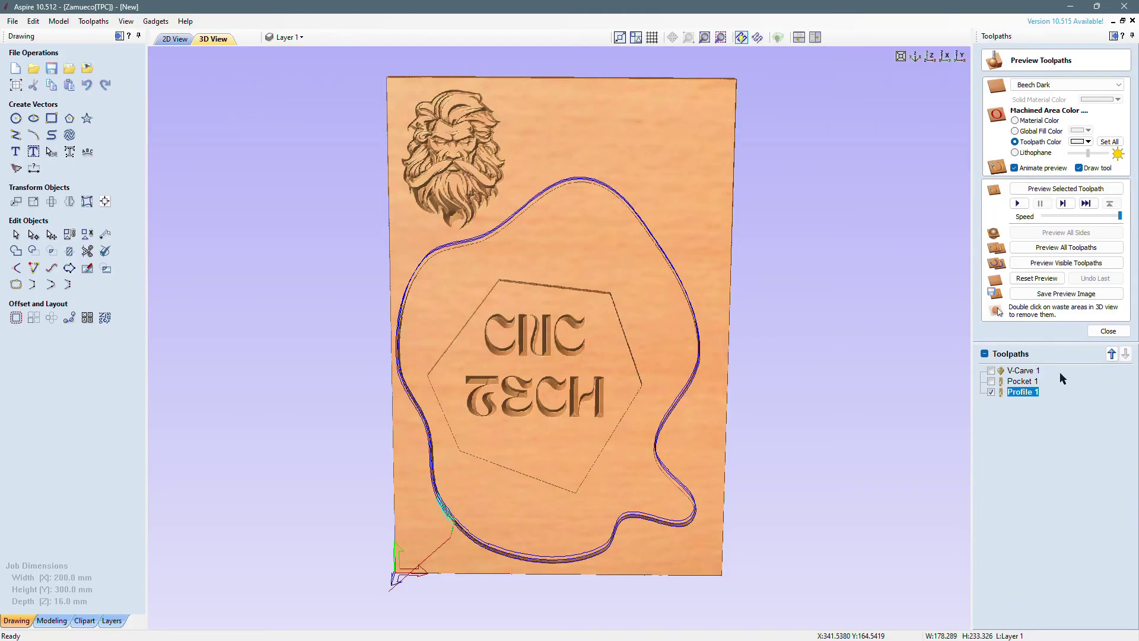
# Simulate the Profile 1 toolpath, inspect the cut-out from several angles, and close the preview
pyautogui.click(1019, 203)
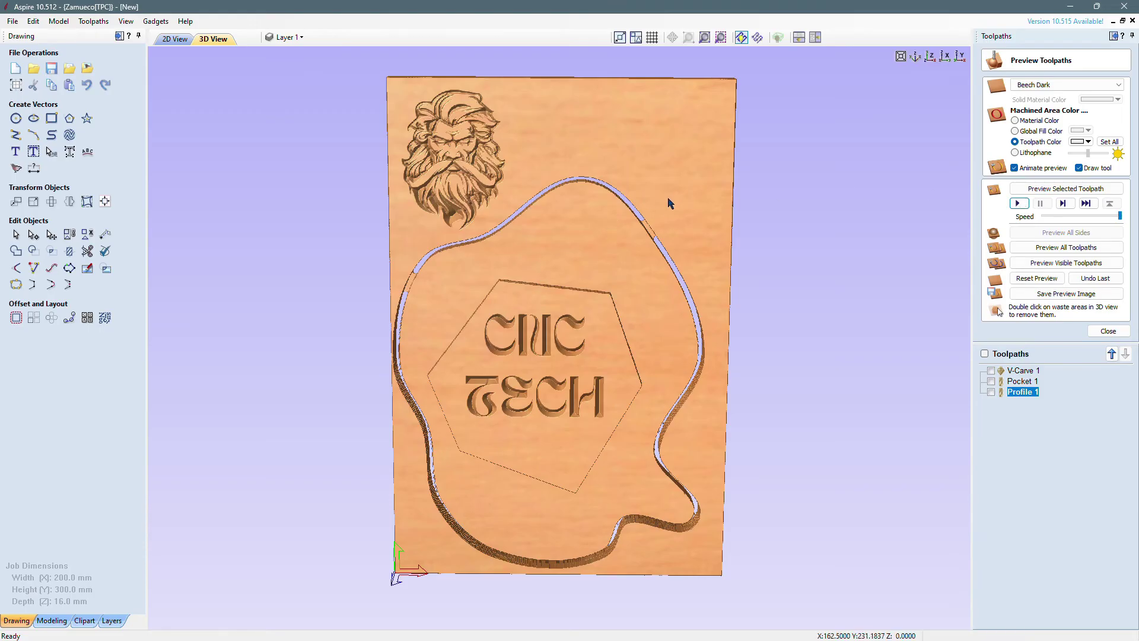
pyautogui.moveTo(641, 193); pyautogui.dragTo(647, 236)
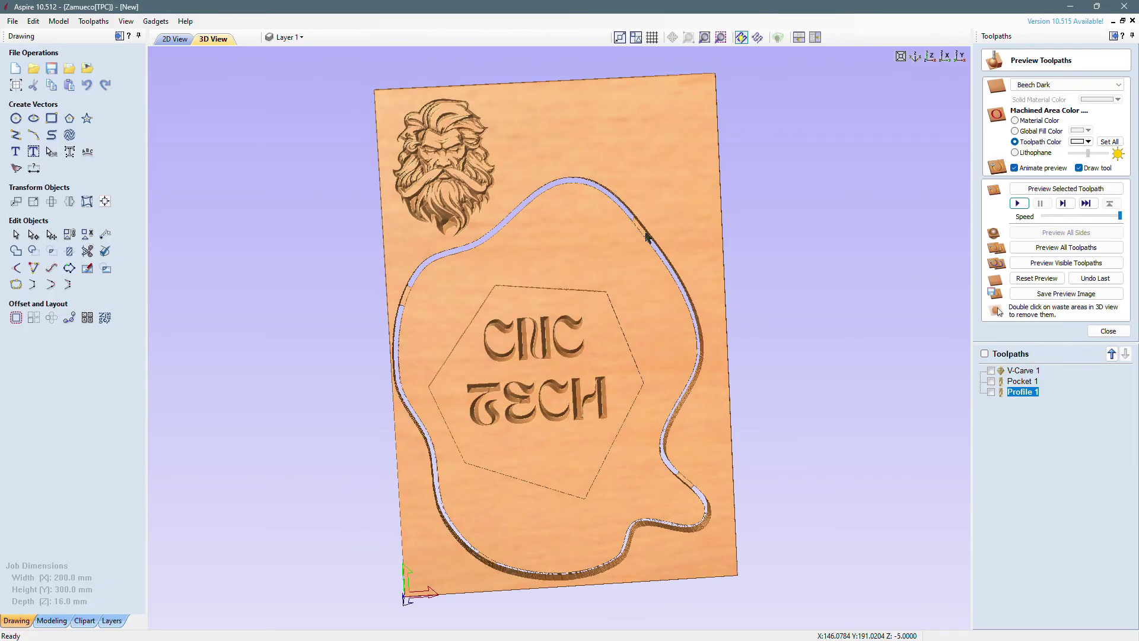
pyautogui.moveTo(700, 189); pyautogui.dragTo(708, 144)
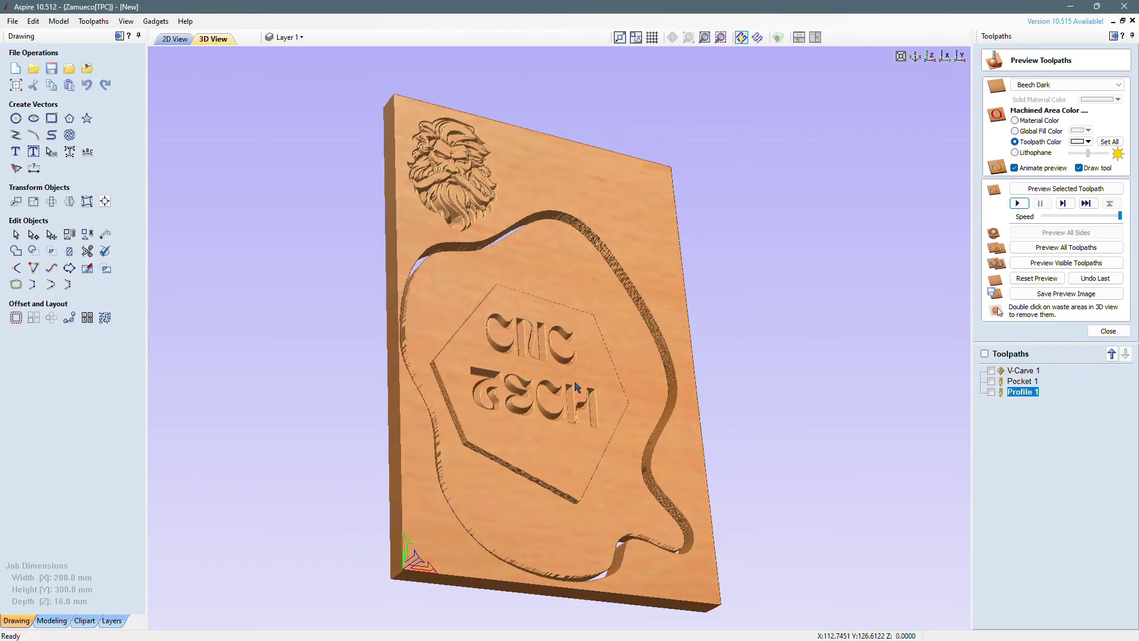
pyautogui.moveTo(654, 426); pyautogui.dragTo(580, 473)
pyautogui.moveTo(580, 473); pyautogui.dragTo(608, 478)
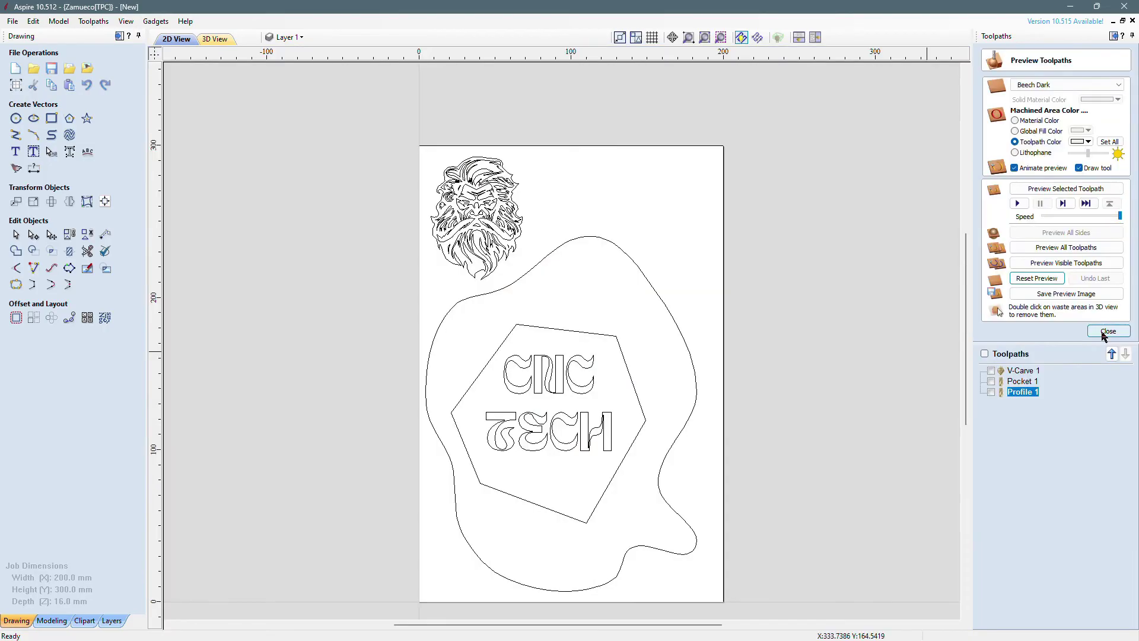
pyautogui.click(1103, 332)
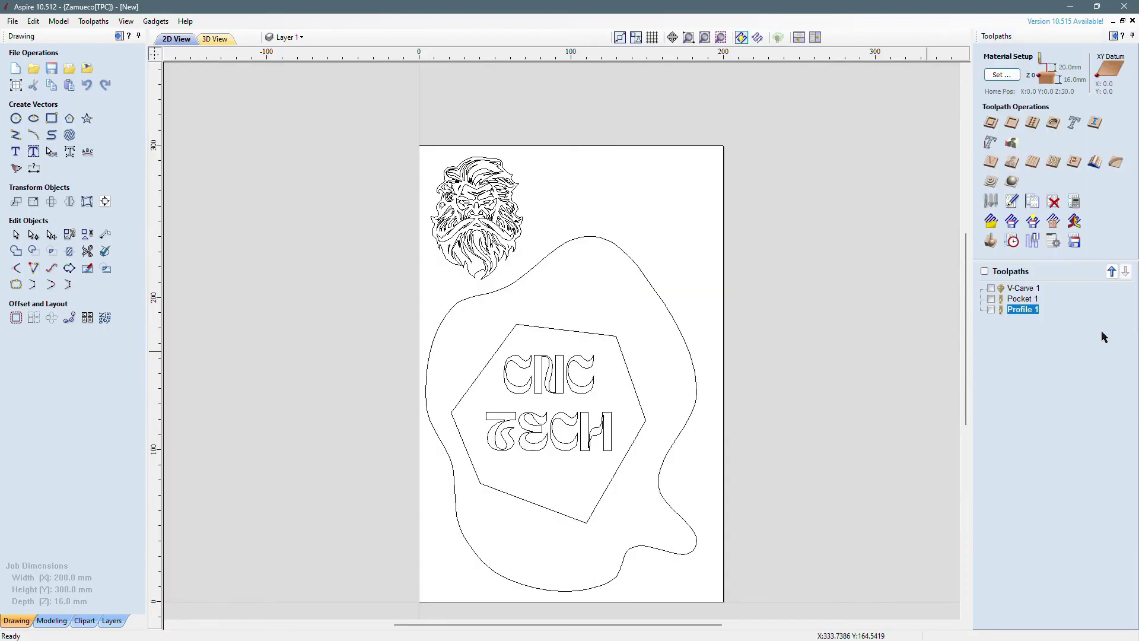
# Calculate a Quick Engrave toolpath for the CNC TECH text at 2.0 mm depth with a cross-hatched fill
pyautogui.click(1079, 122)
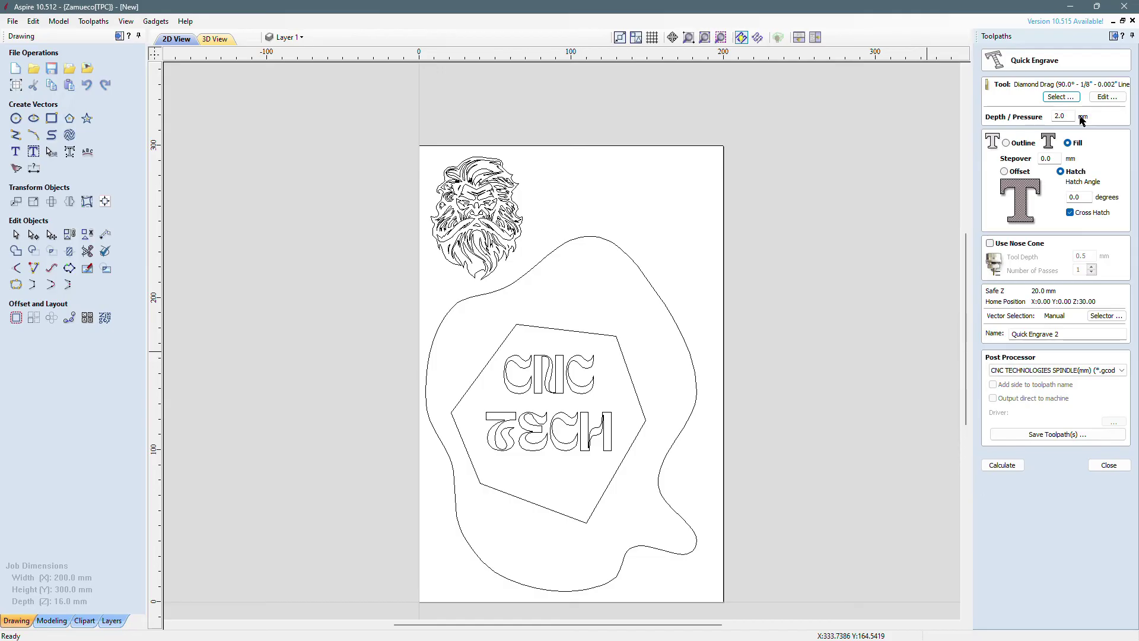
pyautogui.click(1068, 118)
pyautogui.click(1007, 143)
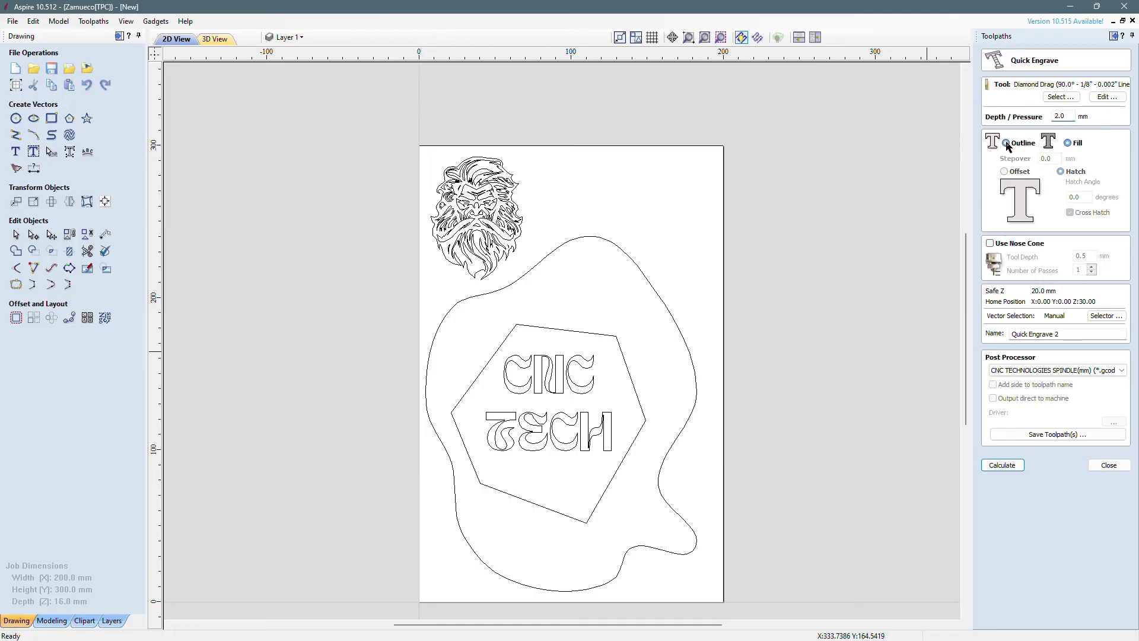
pyautogui.click(1069, 144)
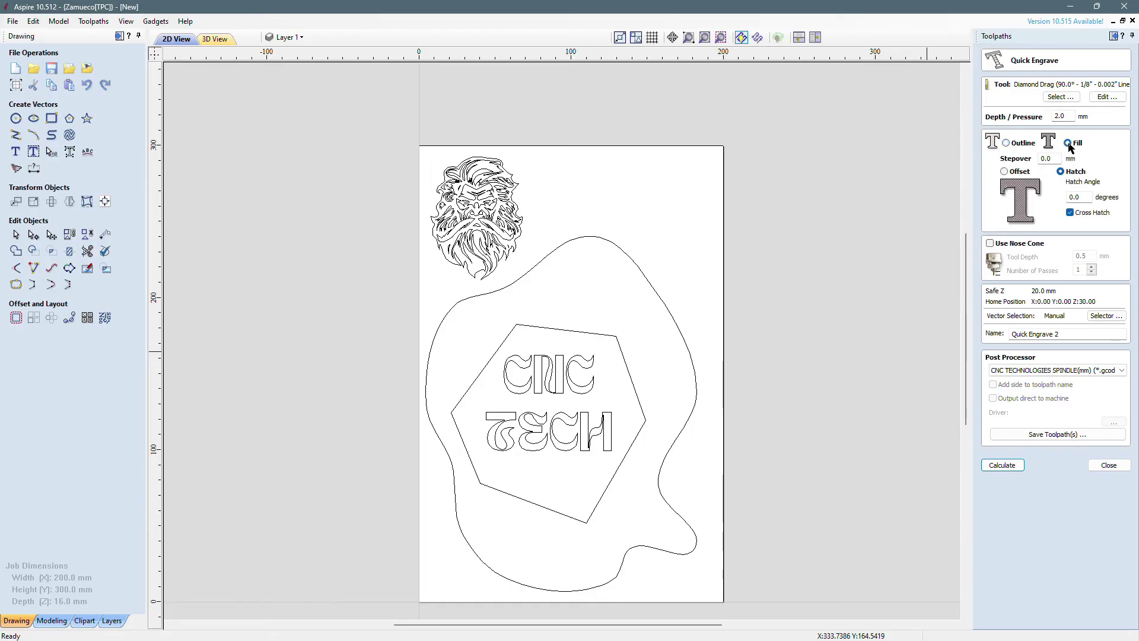
pyautogui.click(1009, 172)
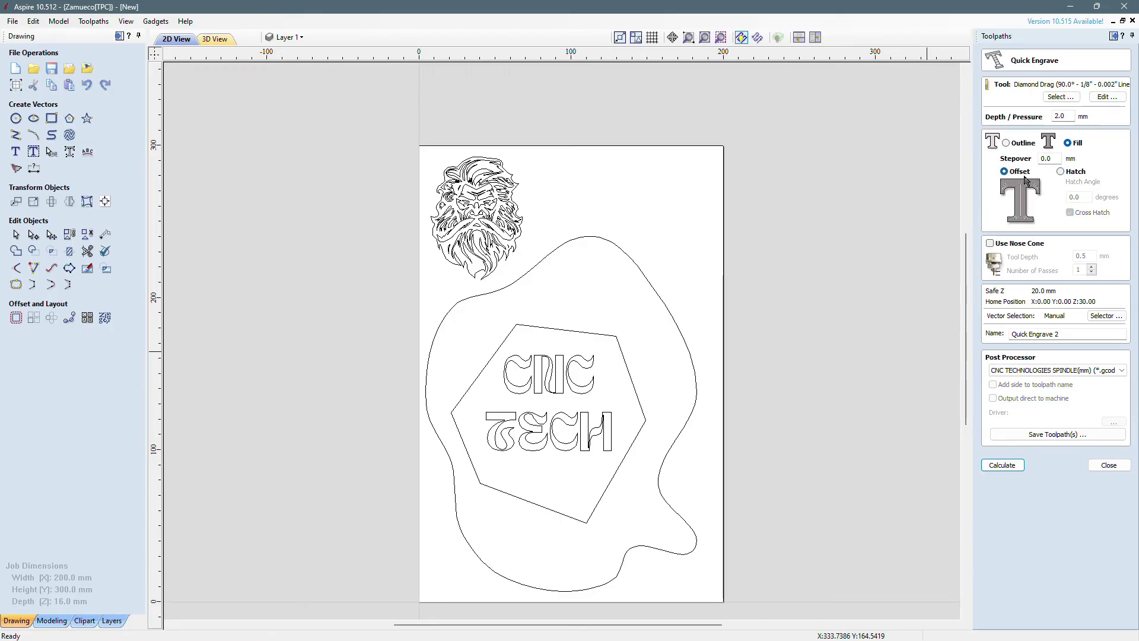
pyautogui.click(1061, 172)
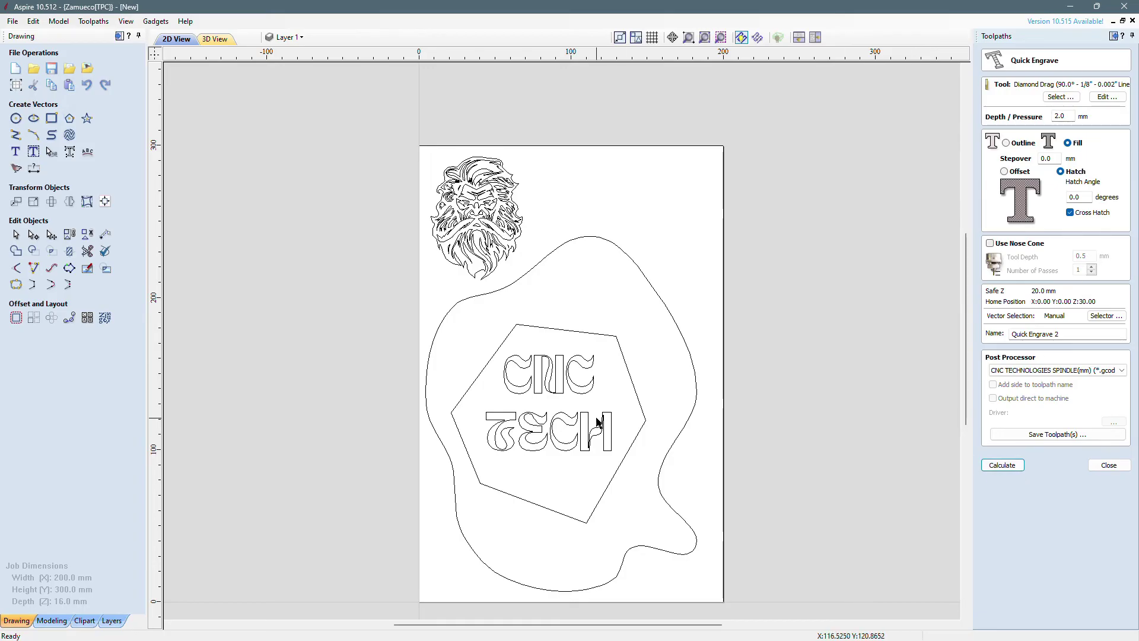
pyautogui.click(615, 408)
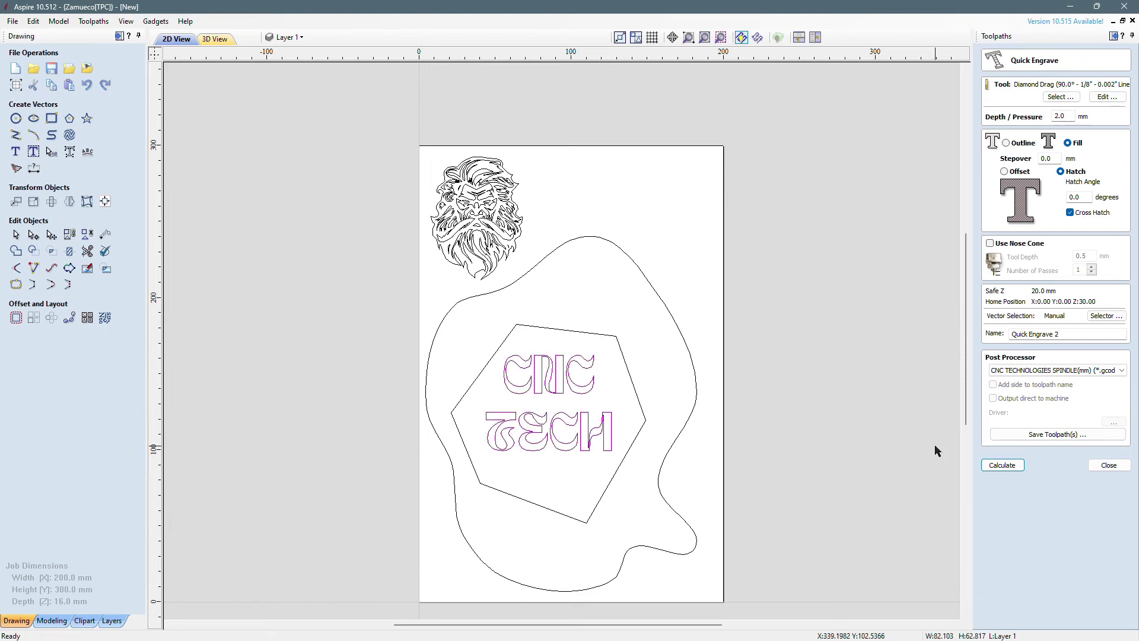
pyautogui.click(1003, 465)
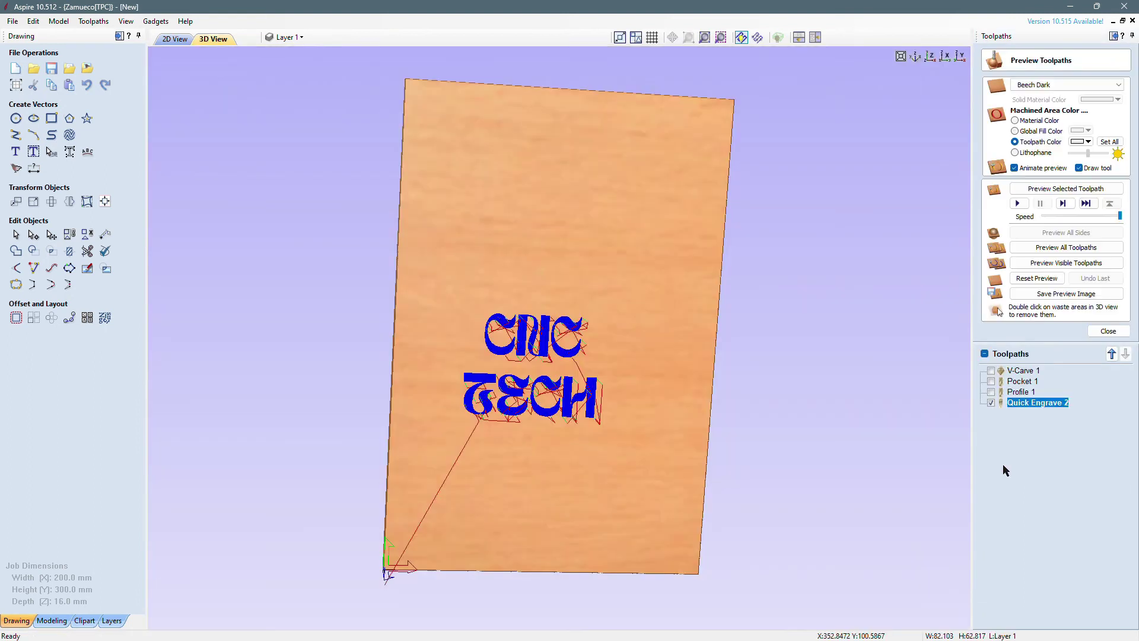
# Simulate the Quick Engrave toolpath, inspect the engraved text in 3D, and close the preview
pyautogui.click(1017, 203)
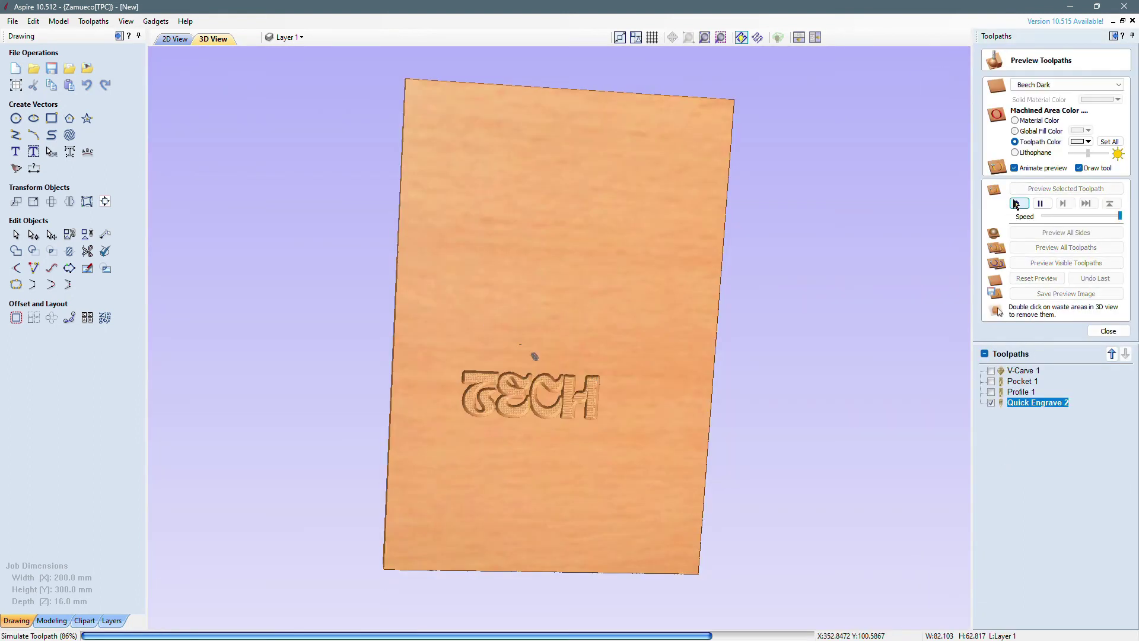
pyautogui.moveTo(501, 499); pyautogui.dragTo(477, 432)
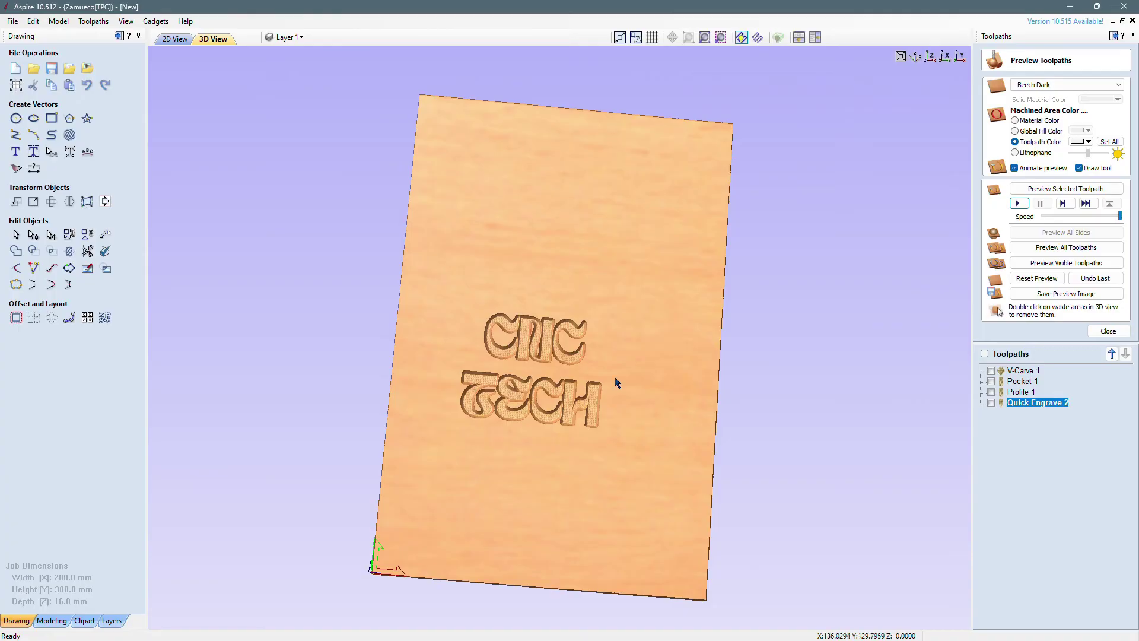
pyautogui.click(1108, 331)
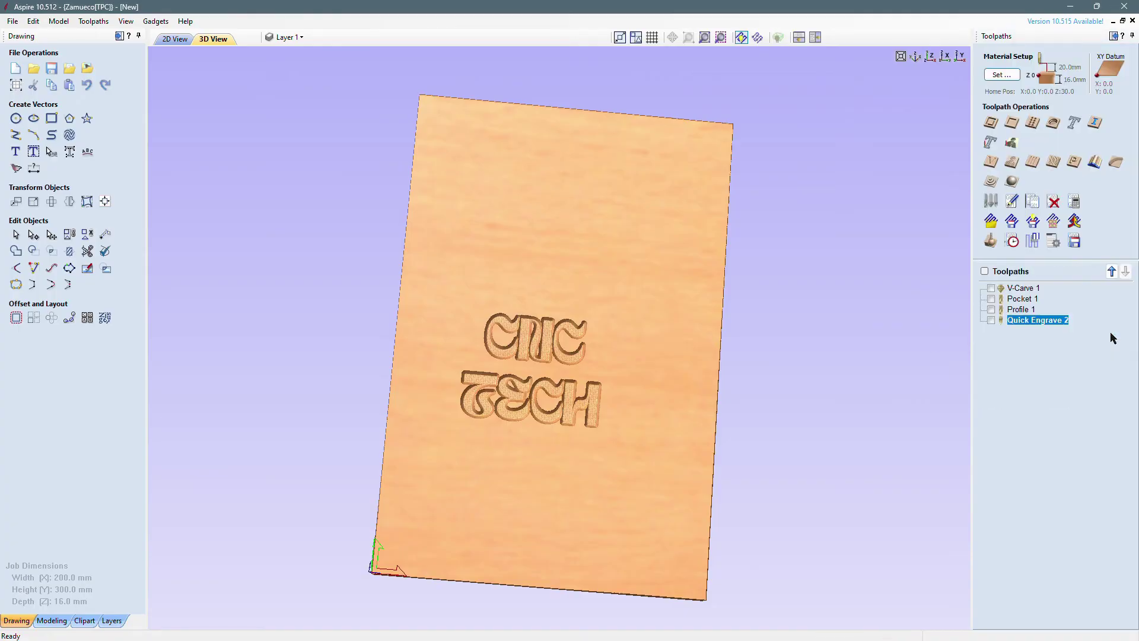
# Show the Quick Engrave 2 toolpath and delete only that toolpath from the list
pyautogui.click(990, 320)
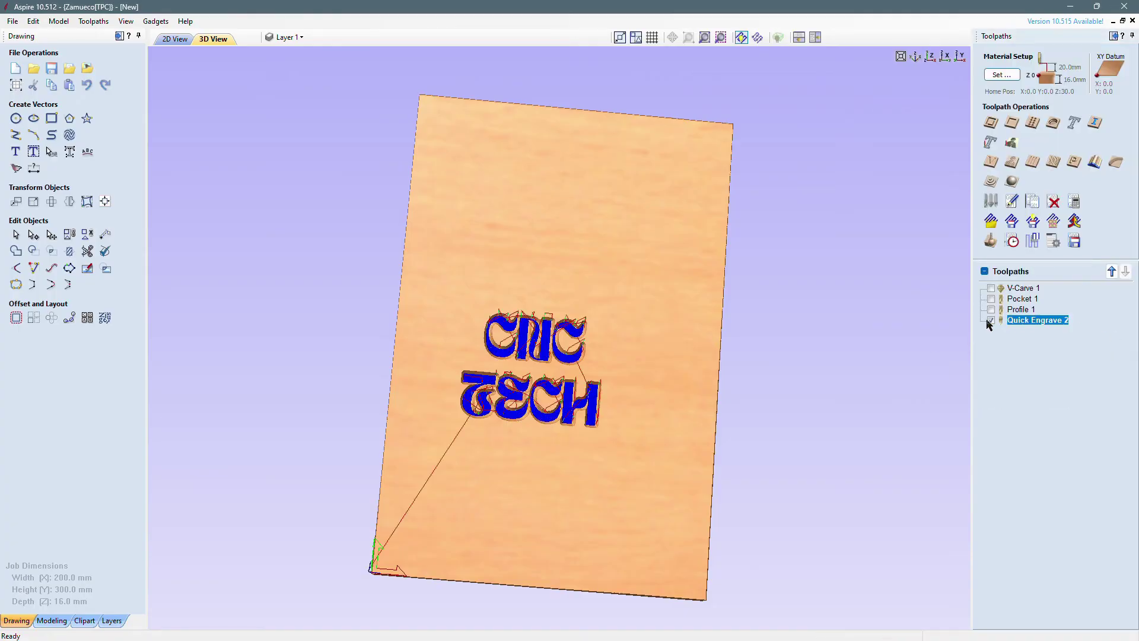
pyautogui.rightClick(1042, 322)
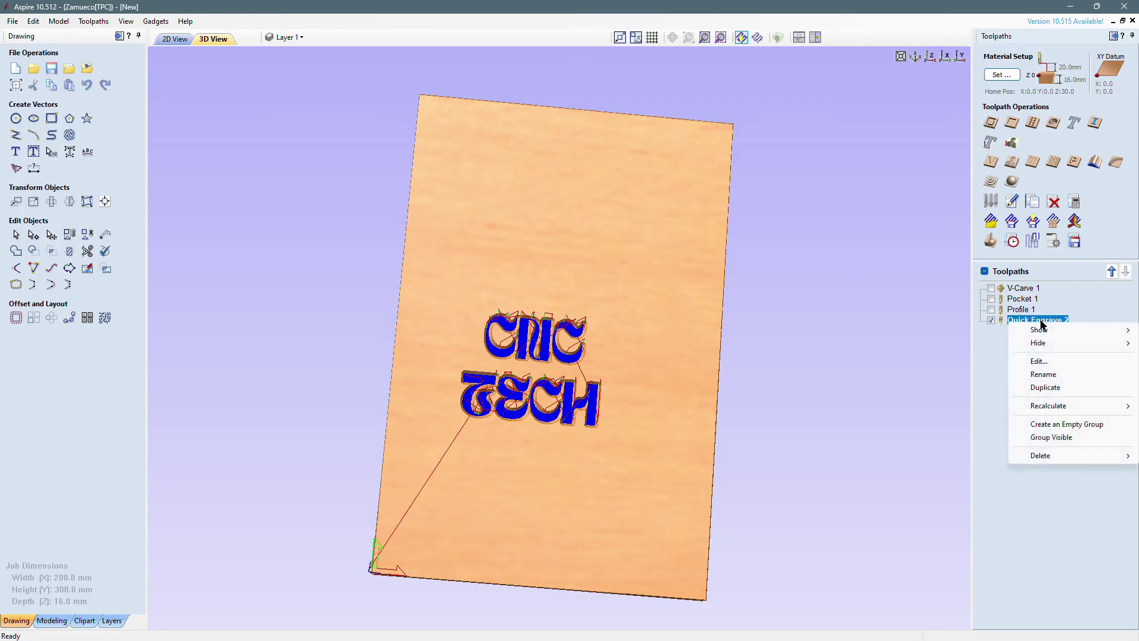
pyautogui.moveTo(1050, 456)
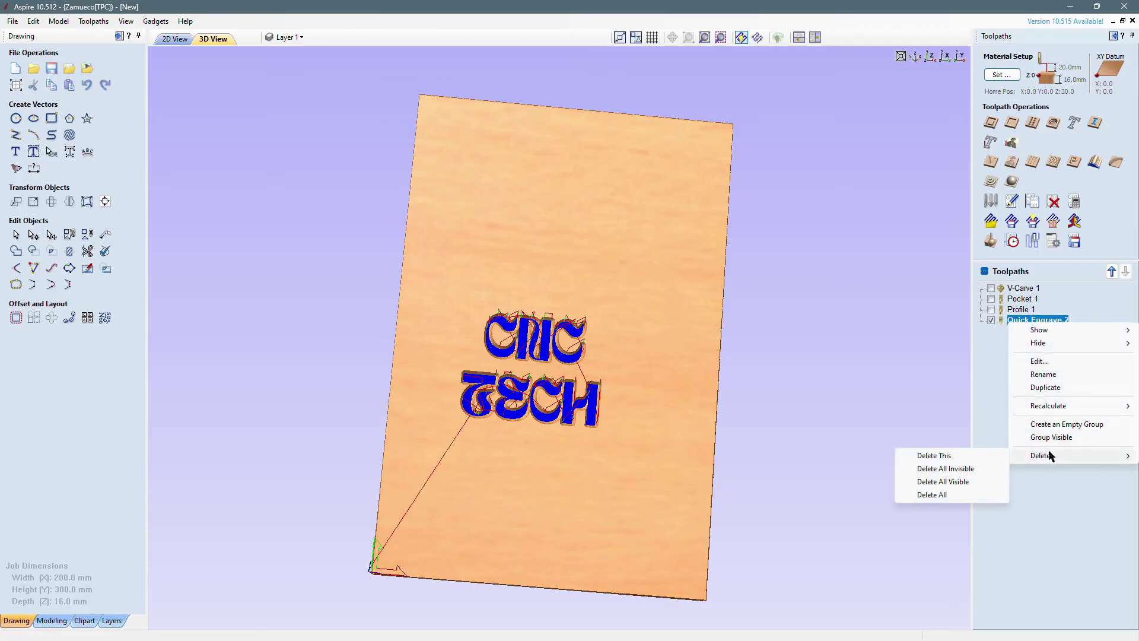
pyautogui.click(987, 458)
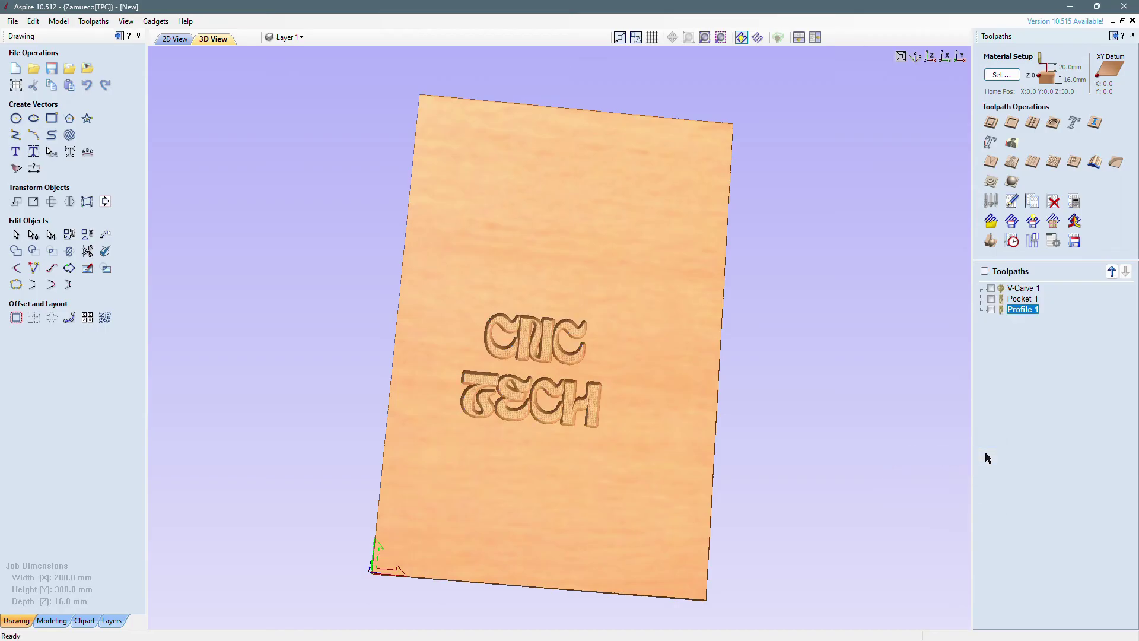
# Review the Photo V-Carve toolpath settings and close them without calculating
pyautogui.click(1012, 164)
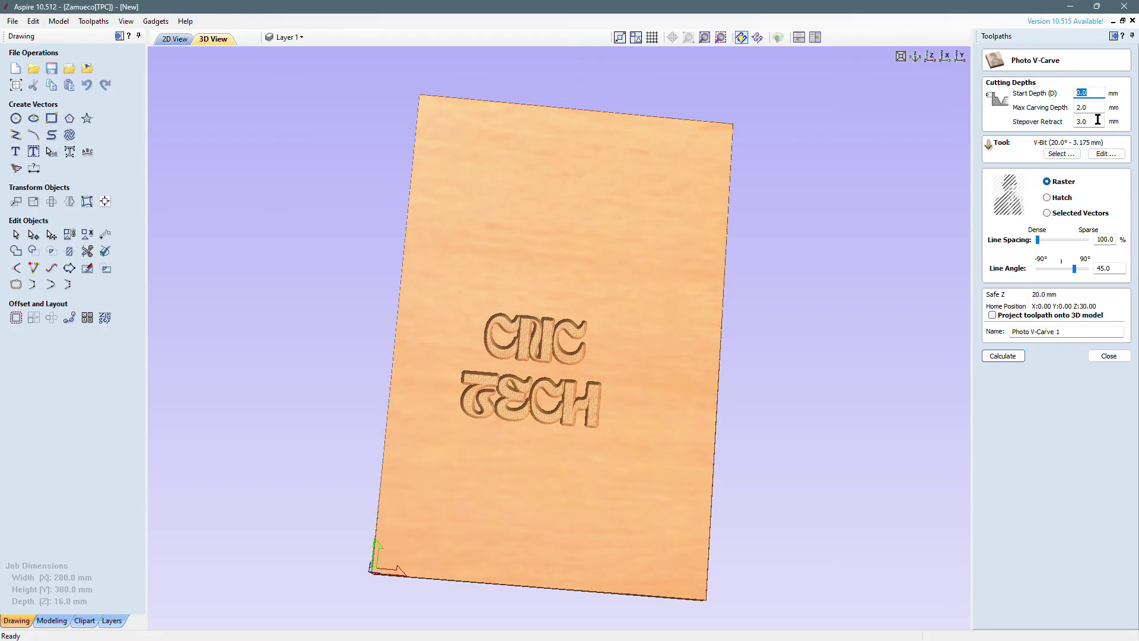
pyautogui.click(1104, 357)
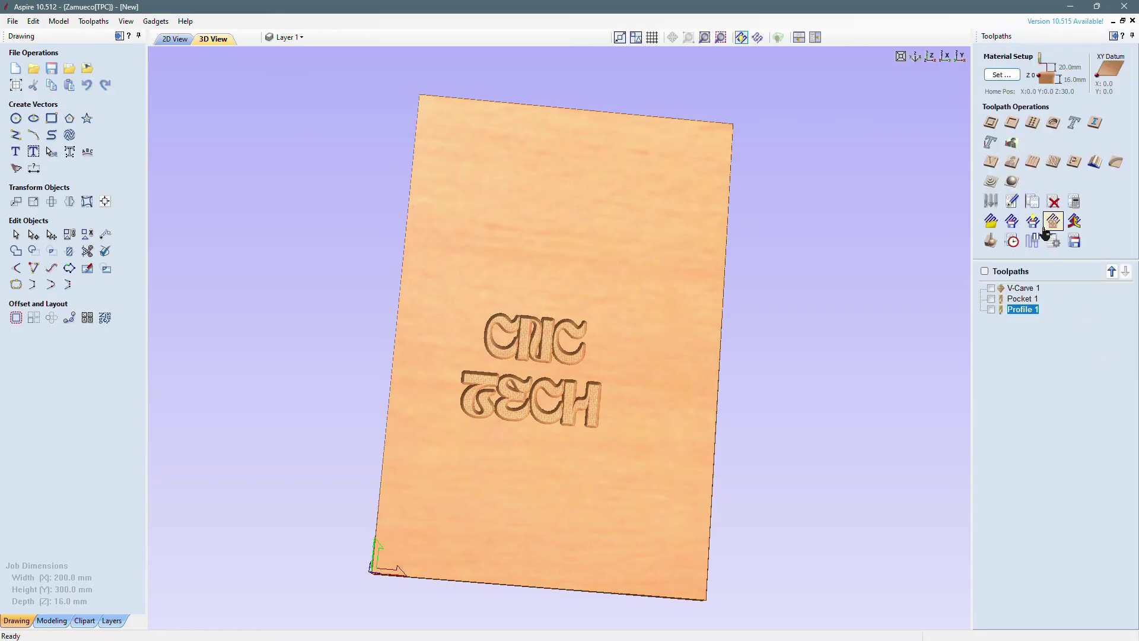
# Start a Texture toolpath with the 12.7 mm Ball Nose tool and a 20 mm boundary vector offset
pyautogui.click(1052, 164)
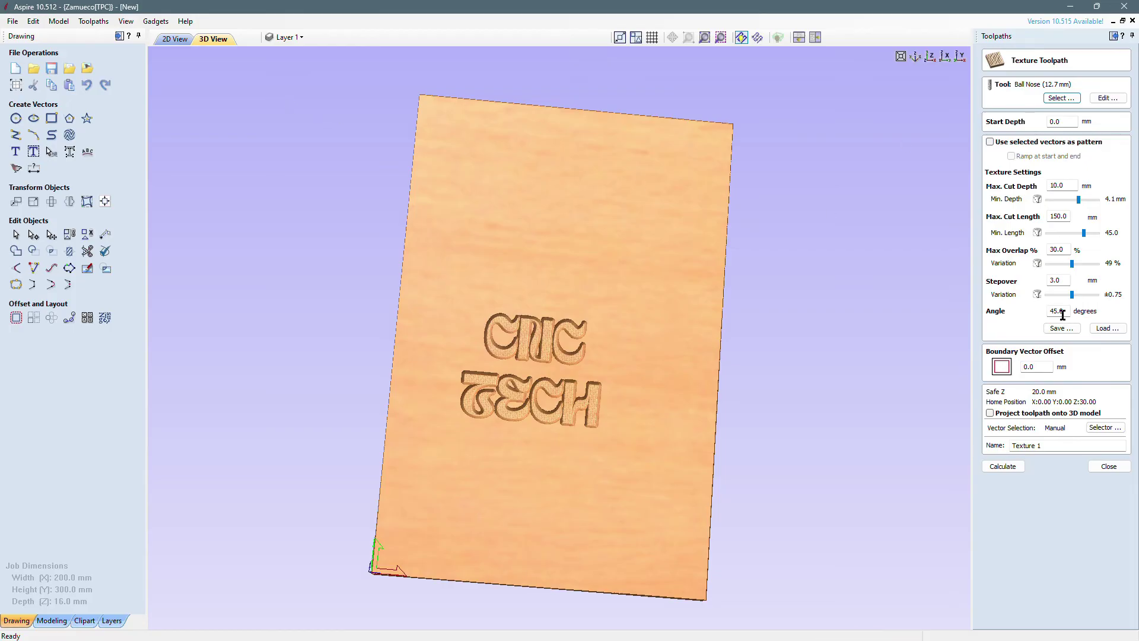
pyautogui.click(1061, 98)
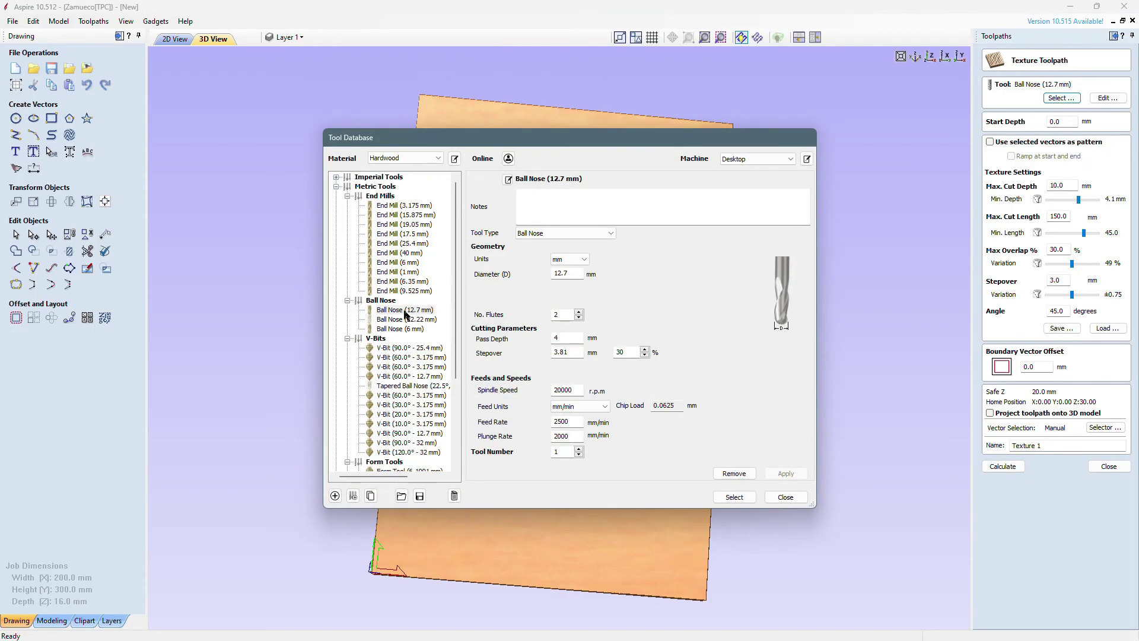
pyautogui.click(405, 311)
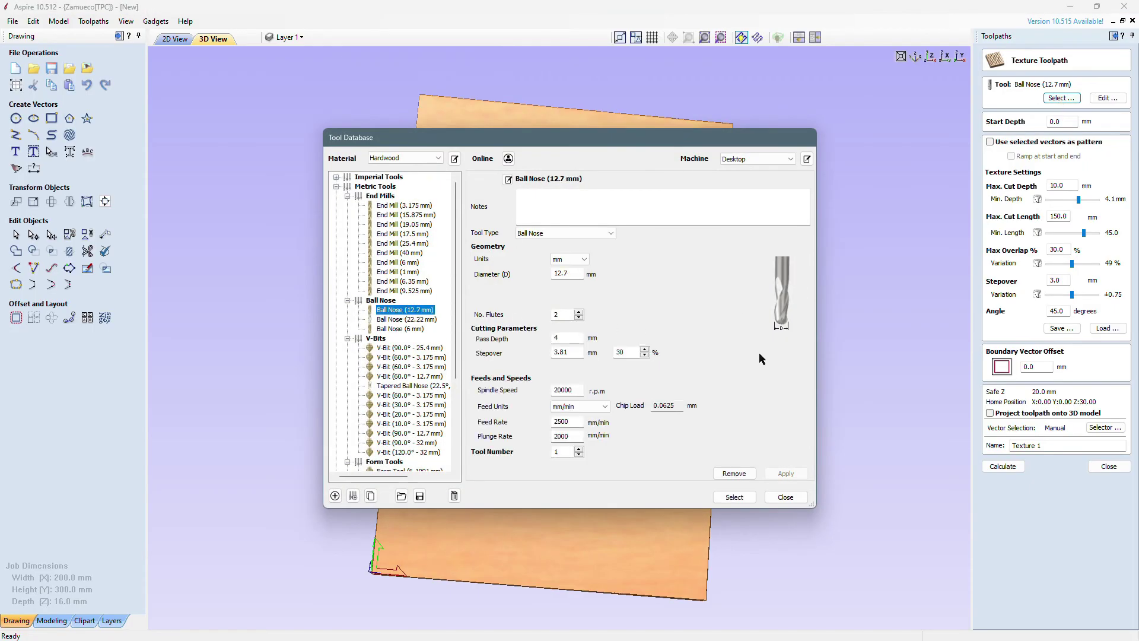
pyautogui.click(733, 499)
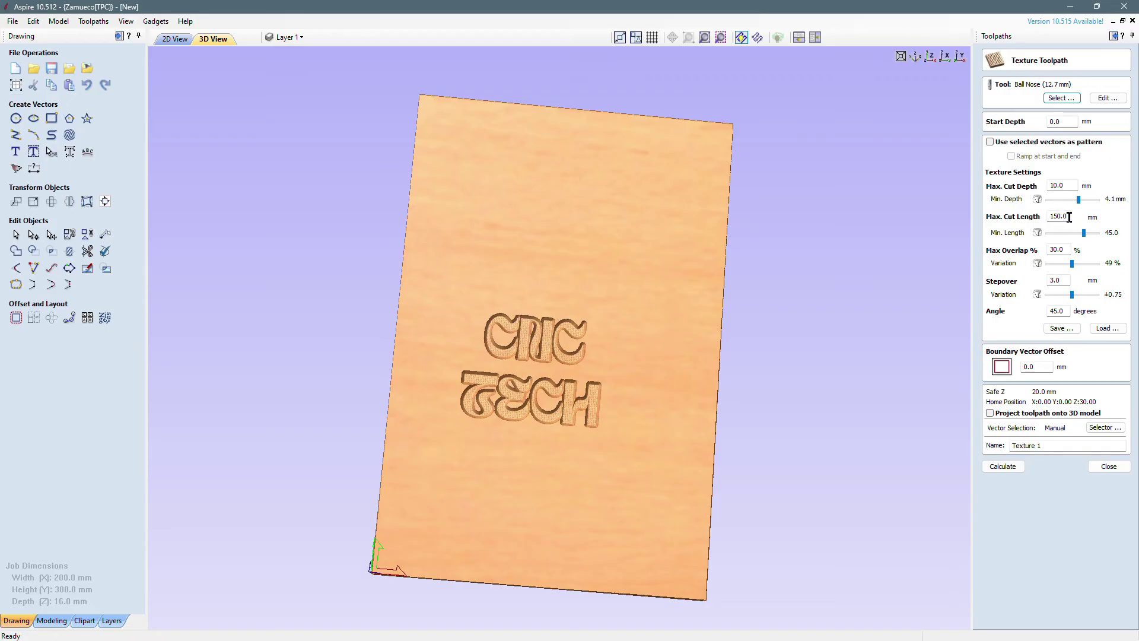
pyautogui.click(1064, 278)
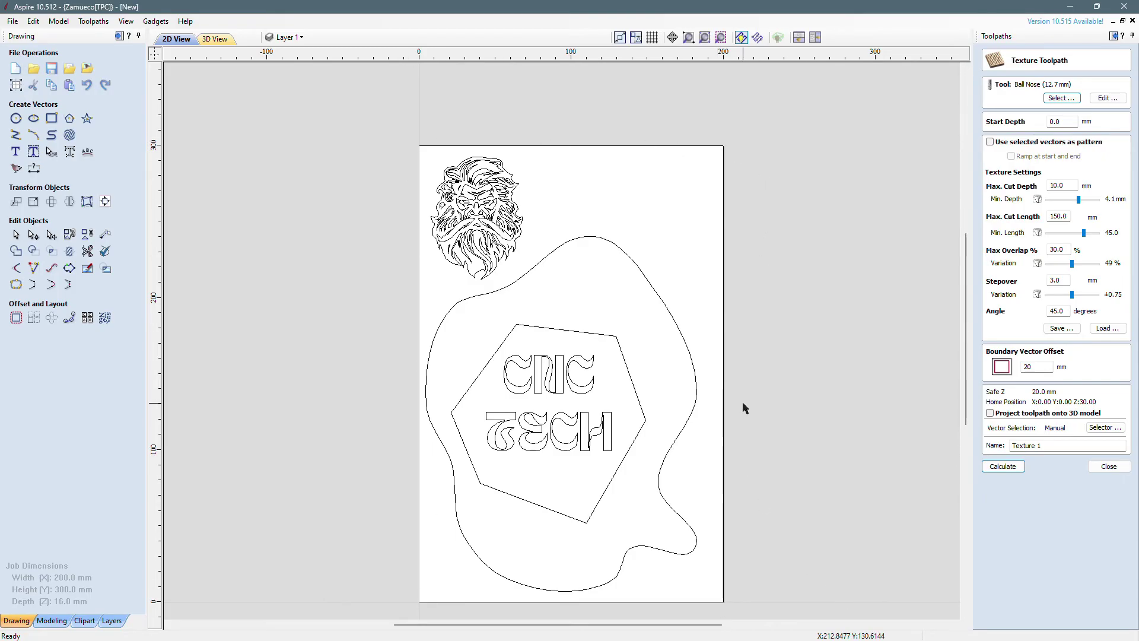
# Deselect the curved outline and calculate the Texture 1 toolpath with no vectors selected
pyautogui.click(646, 278)
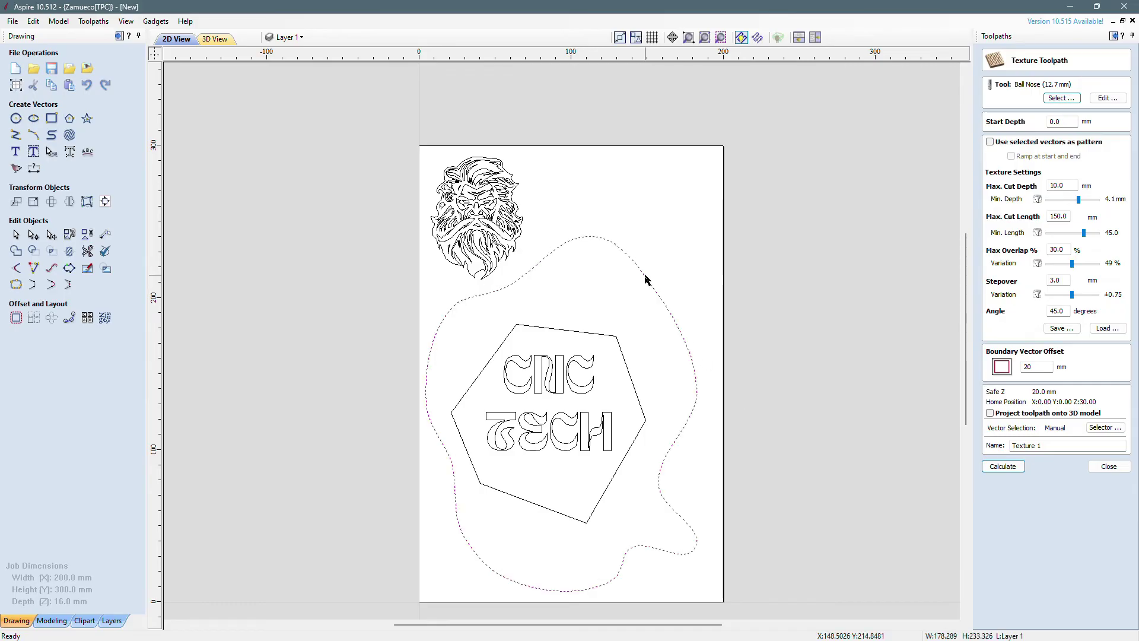
pyautogui.click(665, 232)
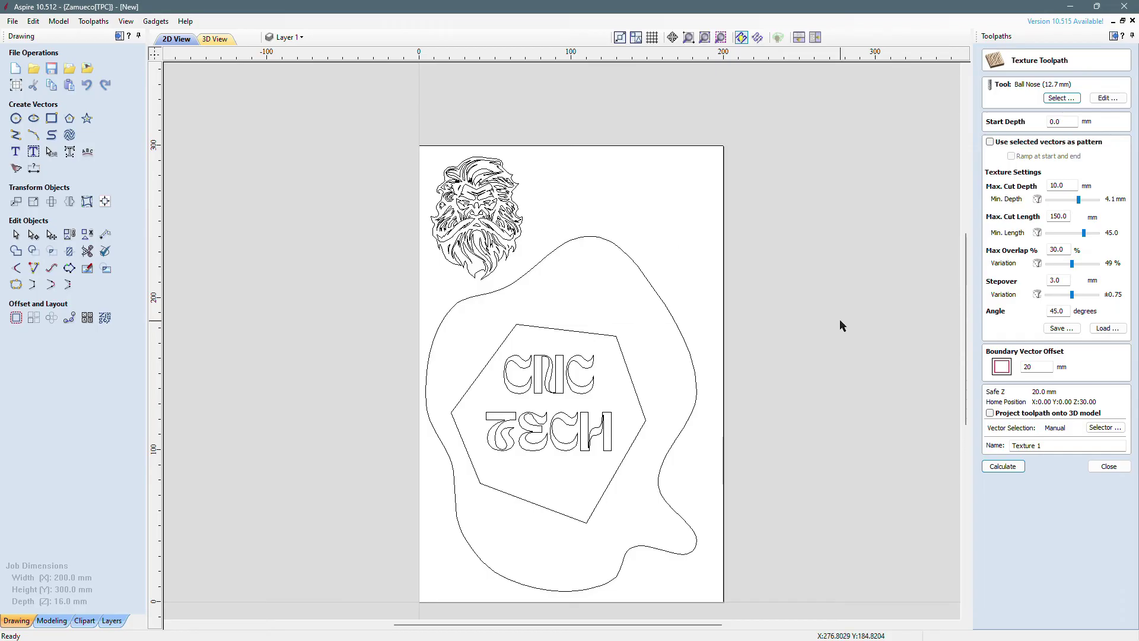
pyautogui.click(995, 467)
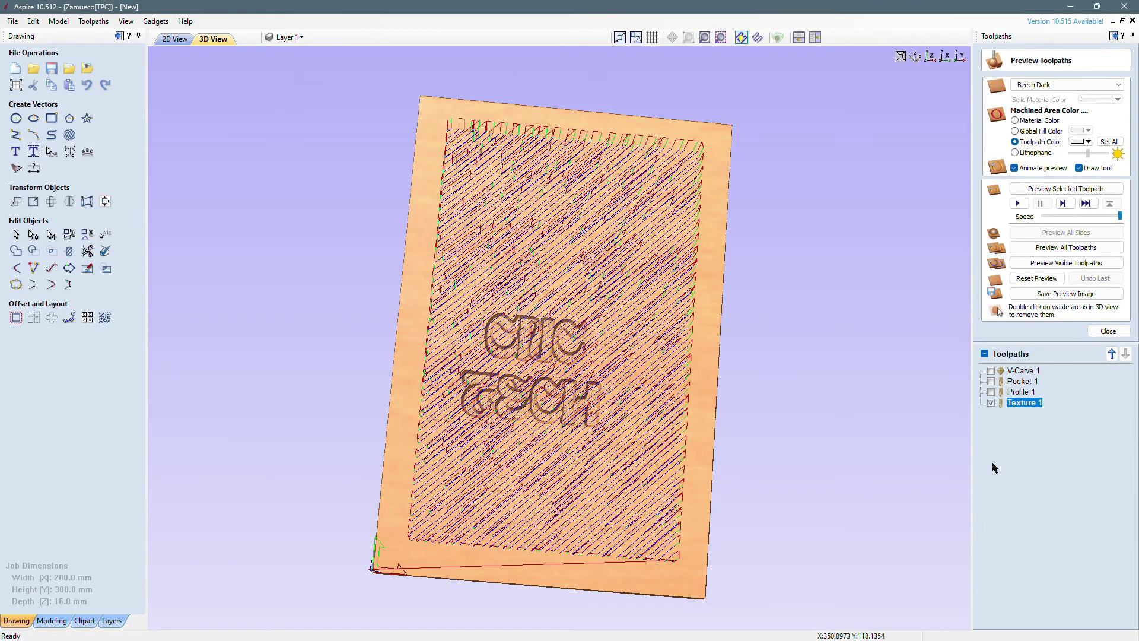
# Simulate the Texture 1 toolpath on a freshly reset material preview, then reset the preview again
pyautogui.click(1025, 279)
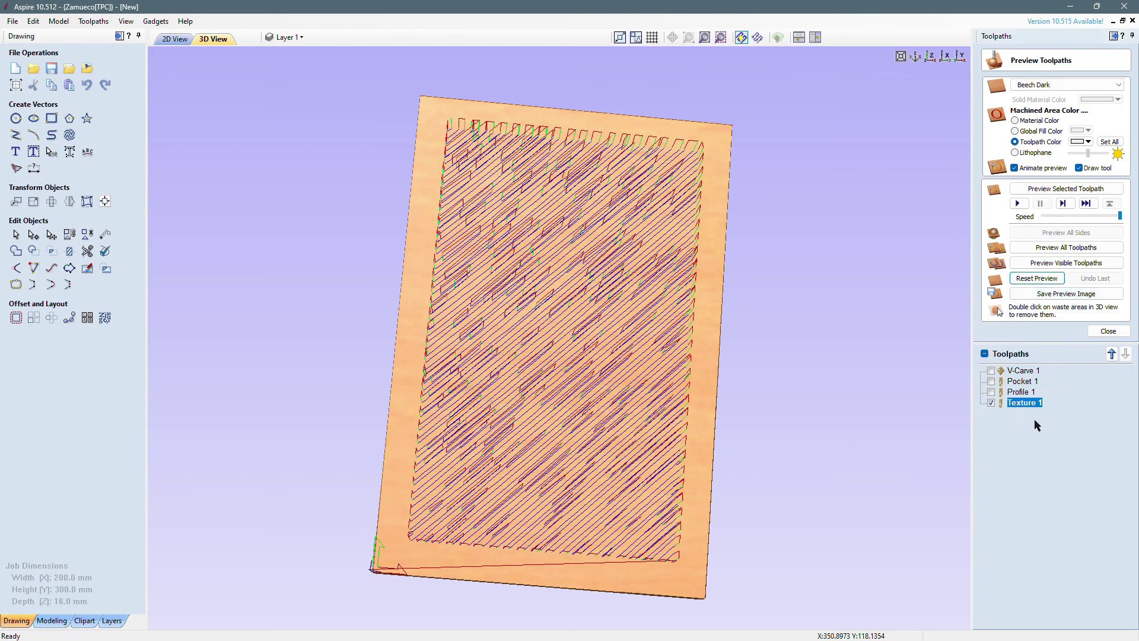
pyautogui.click(1019, 204)
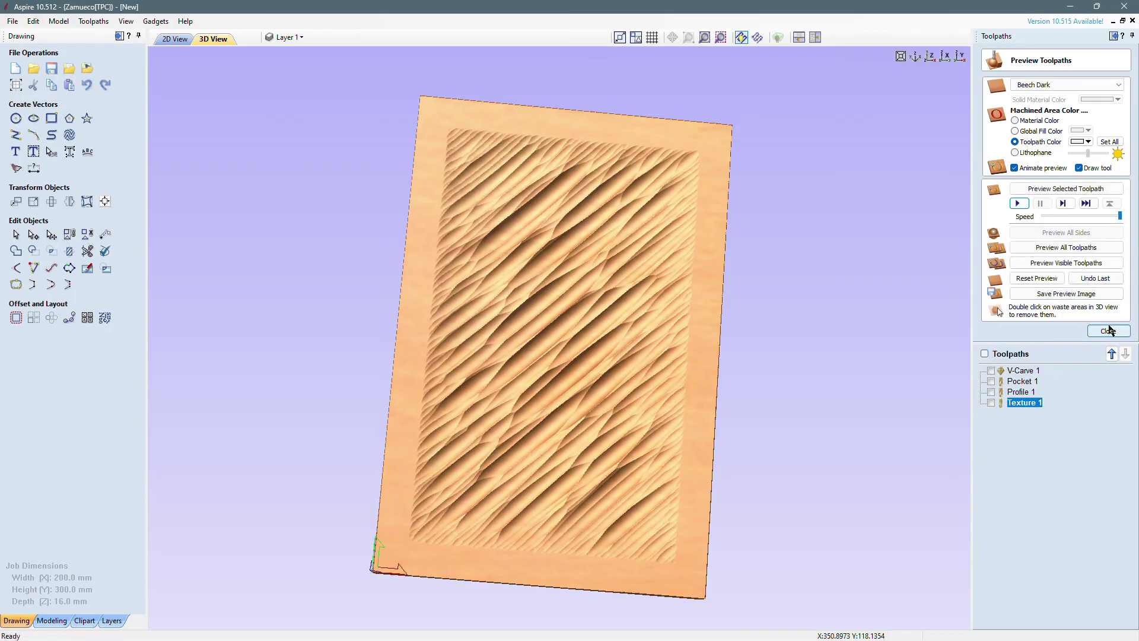
pyautogui.click(1050, 280)
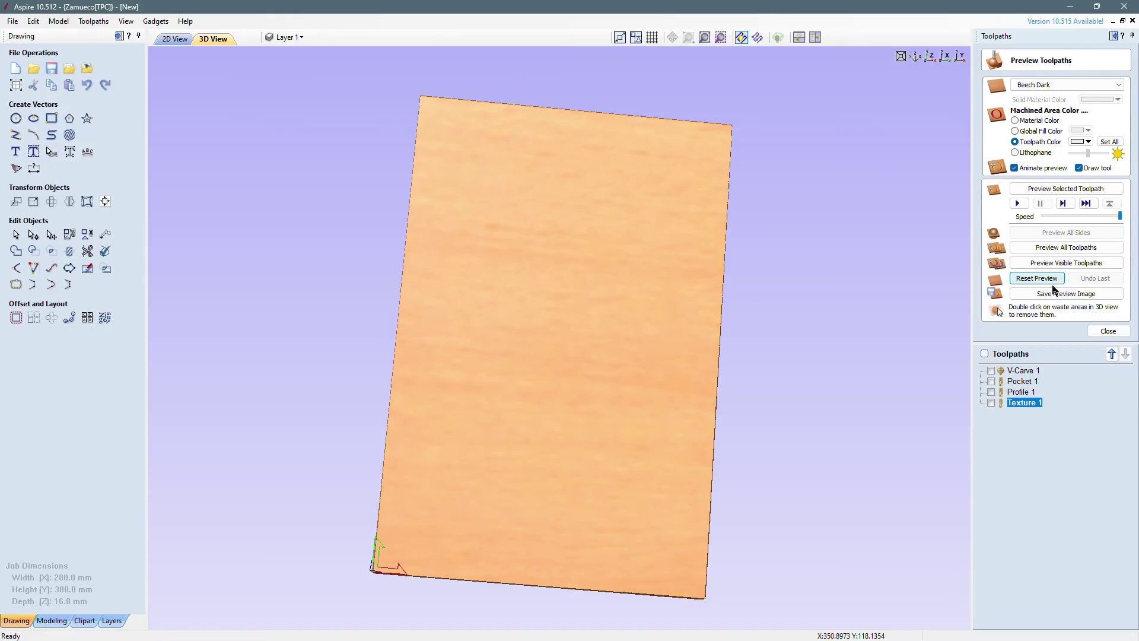
# Simulate V-Carve 1, Pocket 1 and Profile 1 in sequence, inspect the combined result in 3D, and close the preview
pyautogui.click(1023, 370)
pyautogui.click(1018, 204)
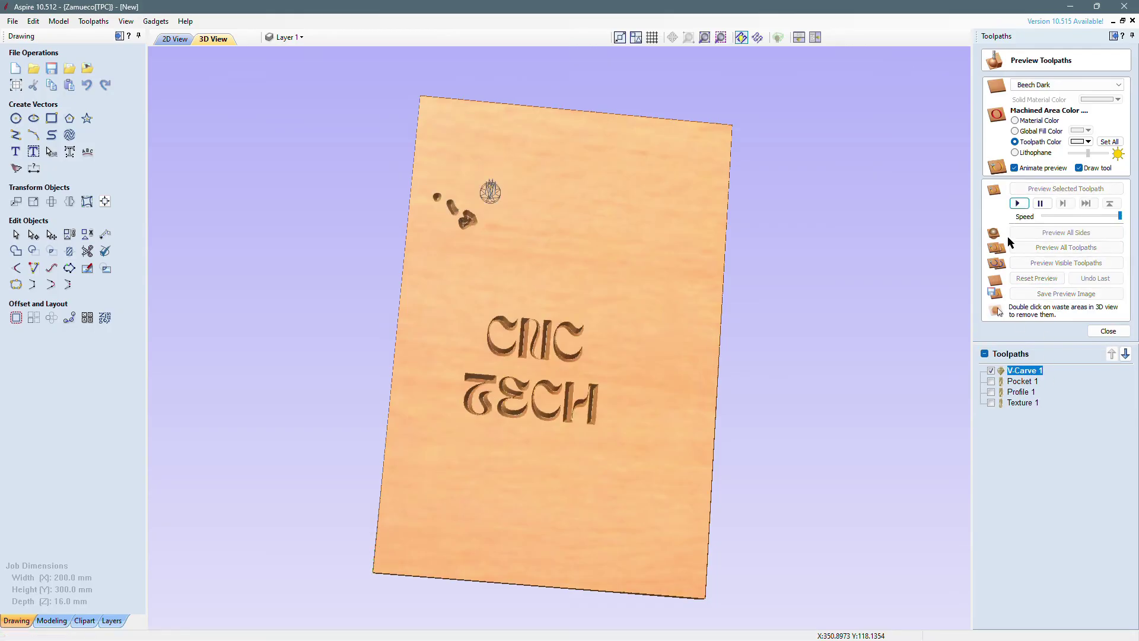
pyautogui.click(1026, 381)
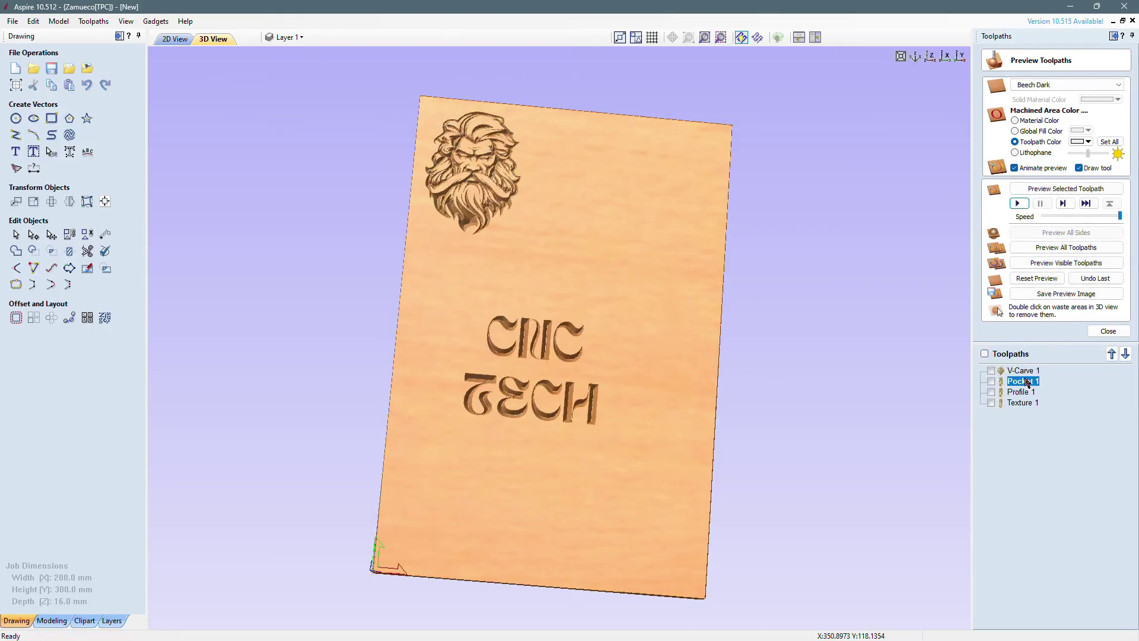
pyautogui.click(1019, 204)
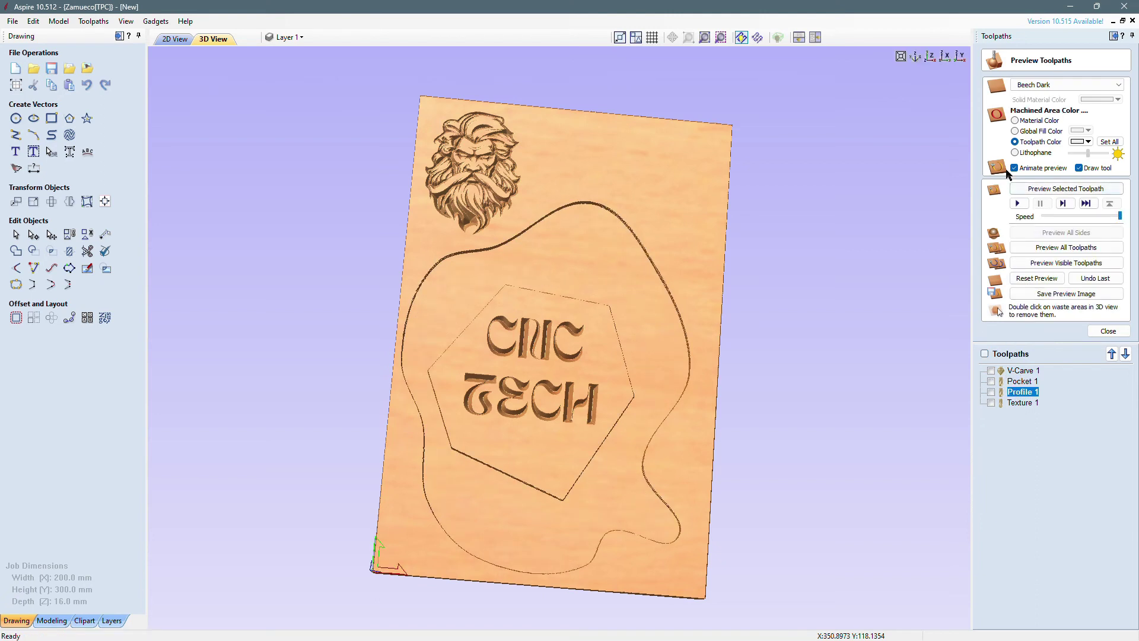
pyautogui.click(1019, 203)
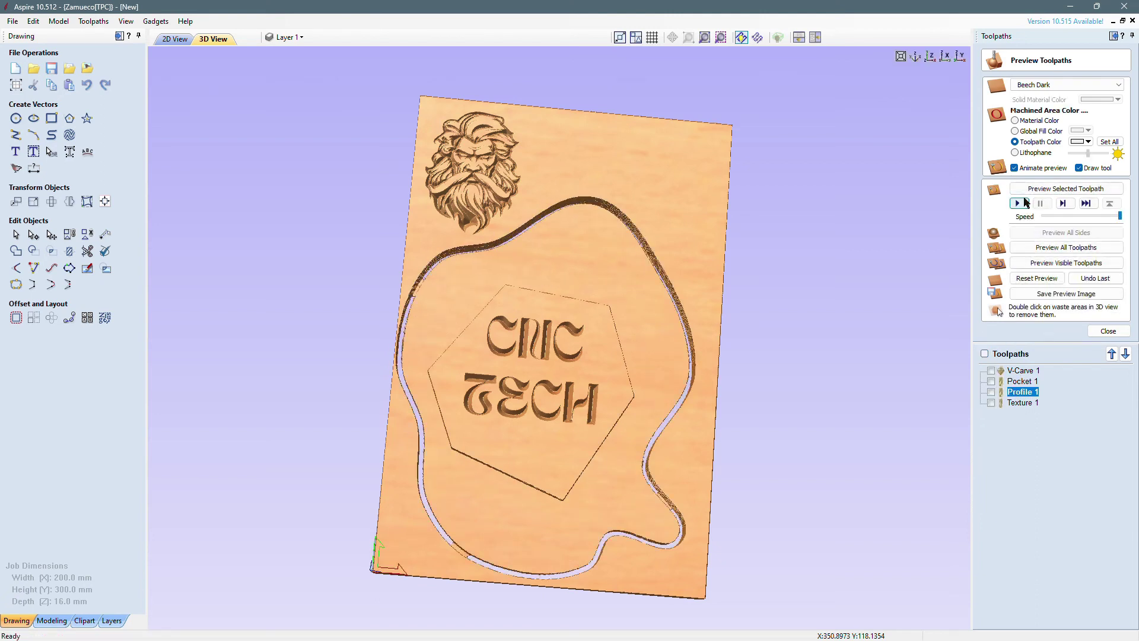
pyautogui.moveTo(714, 242); pyautogui.dragTo(650, 274)
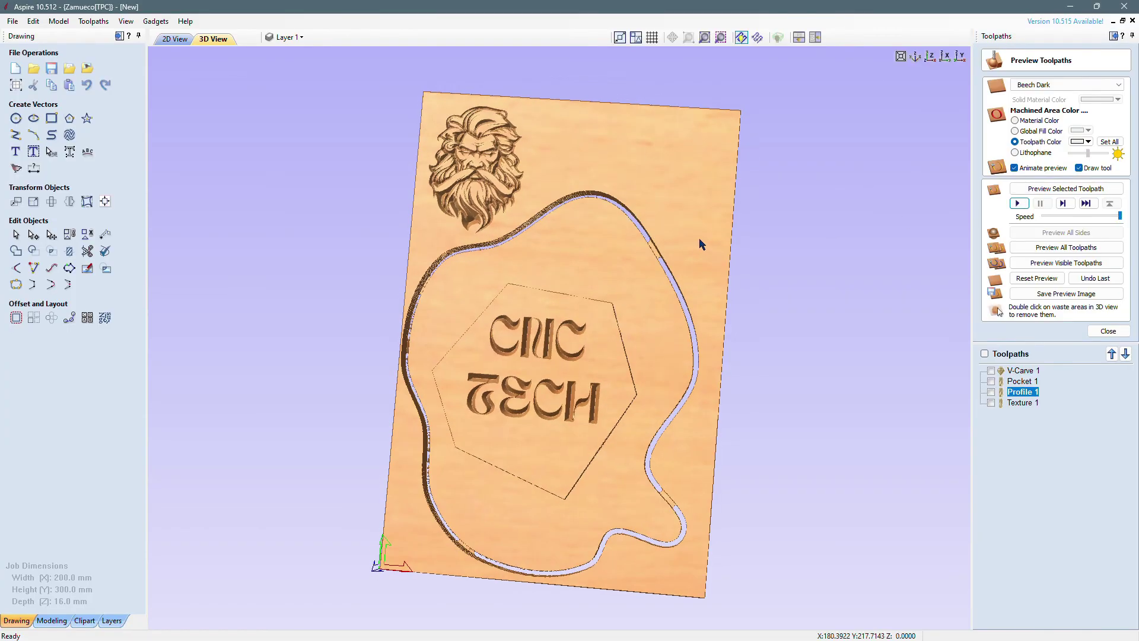
pyautogui.click(1107, 331)
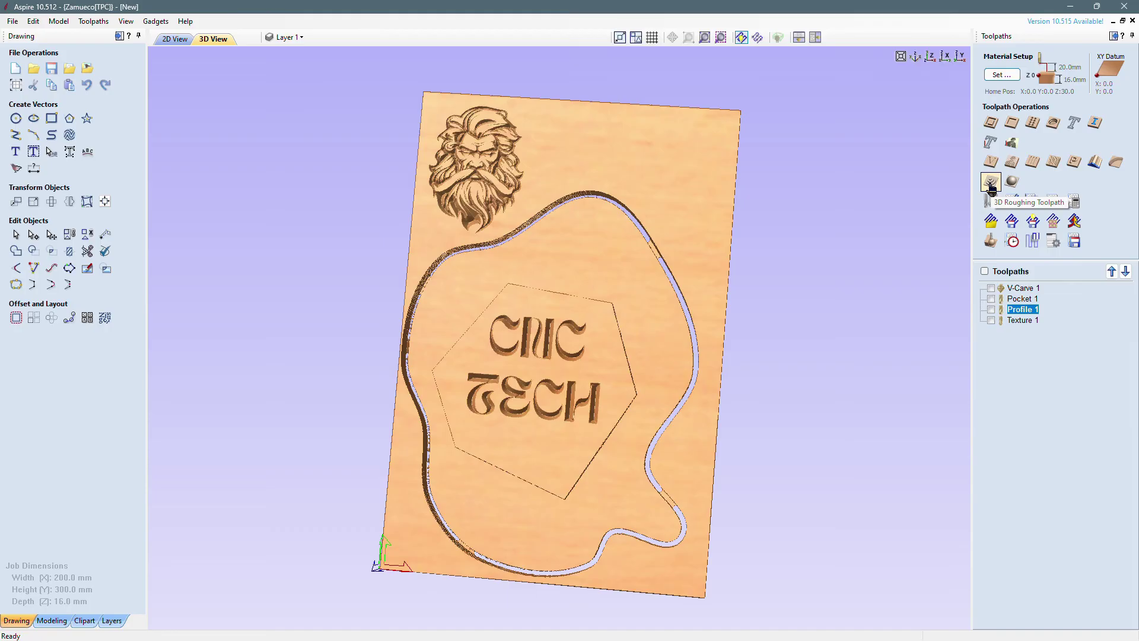
# Review the 3D Finish Machining toolpath settings and close them without calculating
pyautogui.click(1012, 182)
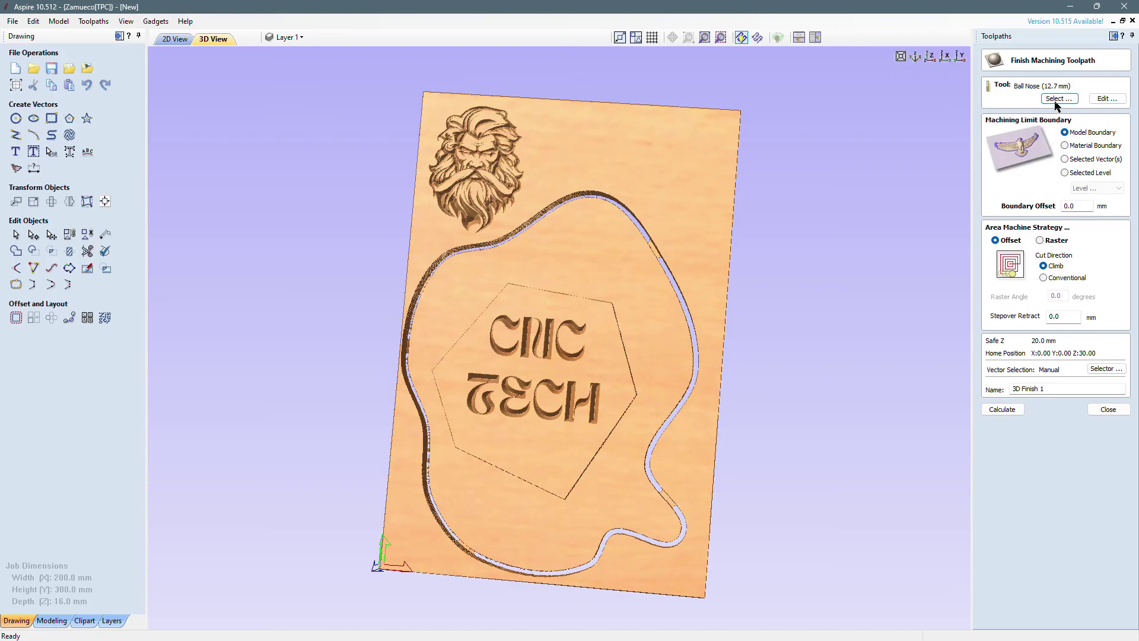
pyautogui.click(1104, 409)
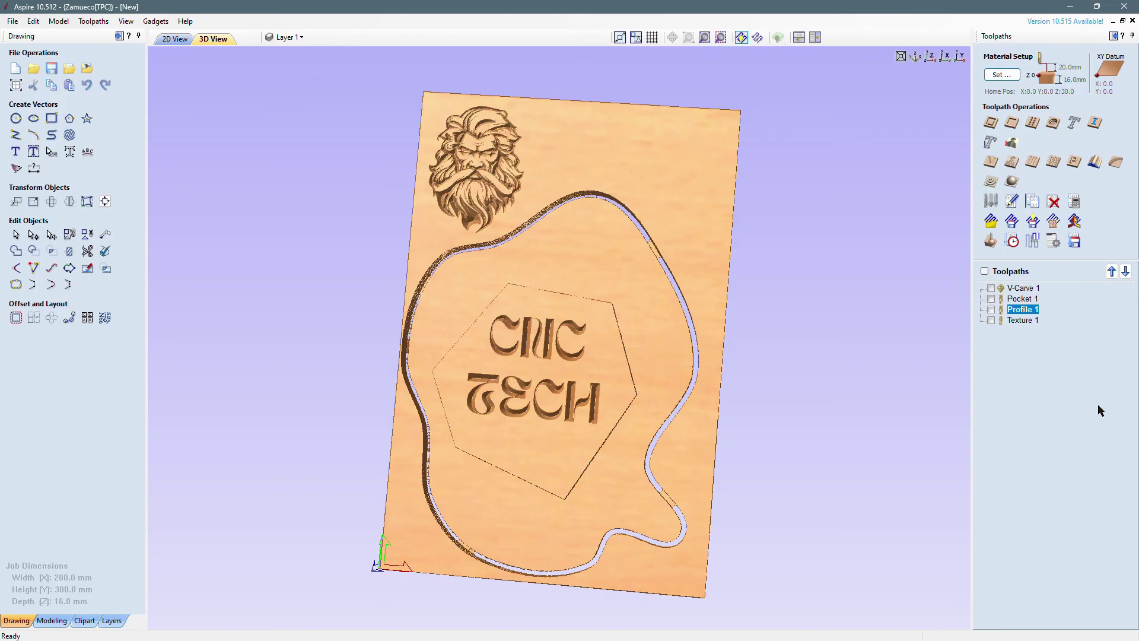
# Open the tool database, browse the metric tools, collapse their group, and expand and select the Fresas S23B group
pyautogui.click(990, 202)
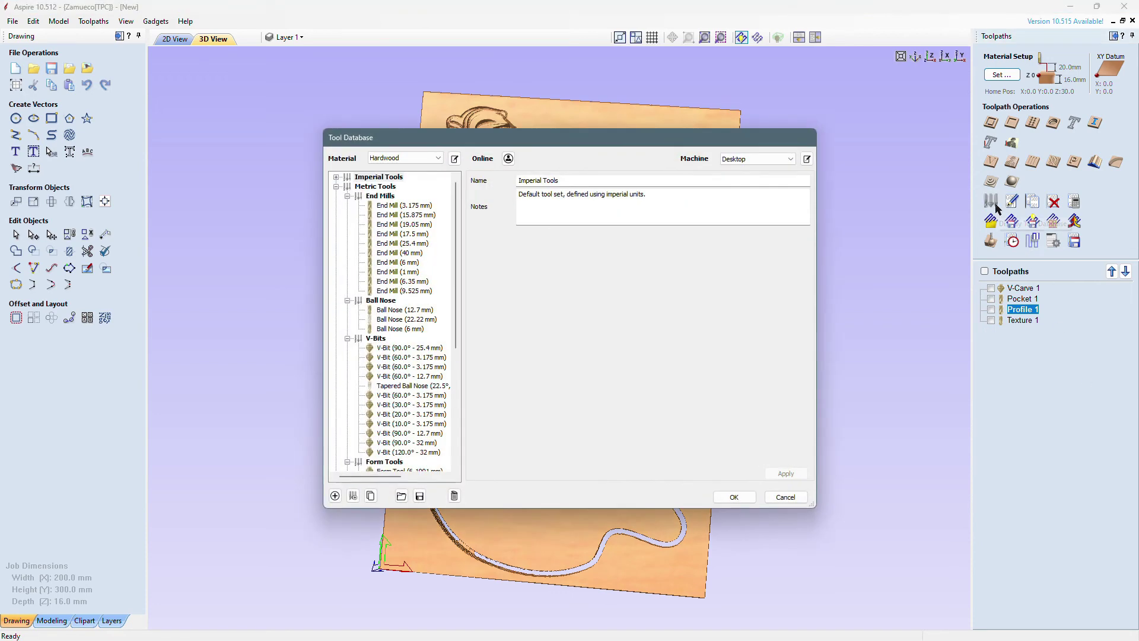
pyautogui.scroll(-2, 396, 281)
pyautogui.scroll(-6, 396, 280)
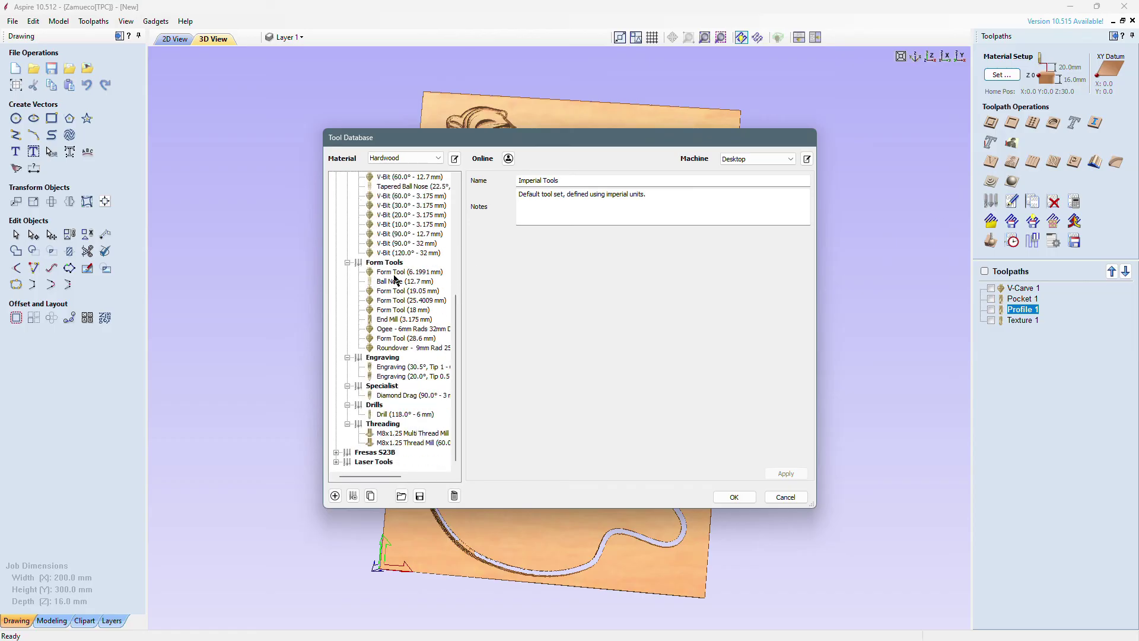
pyautogui.scroll(7, 396, 280)
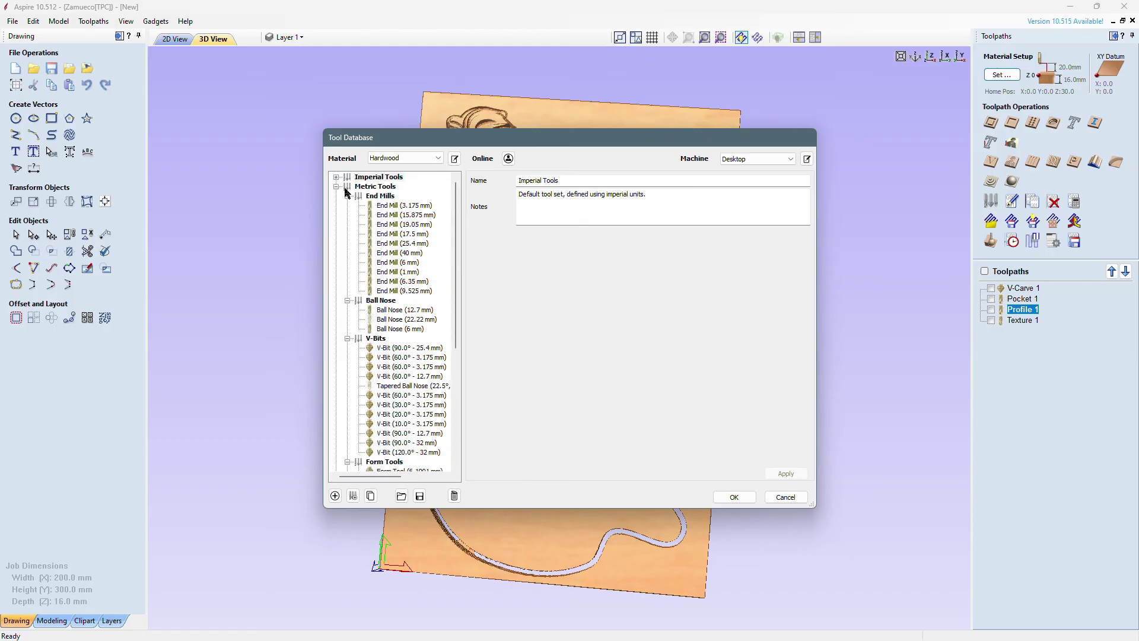
pyautogui.click(347, 196)
pyautogui.click(337, 187)
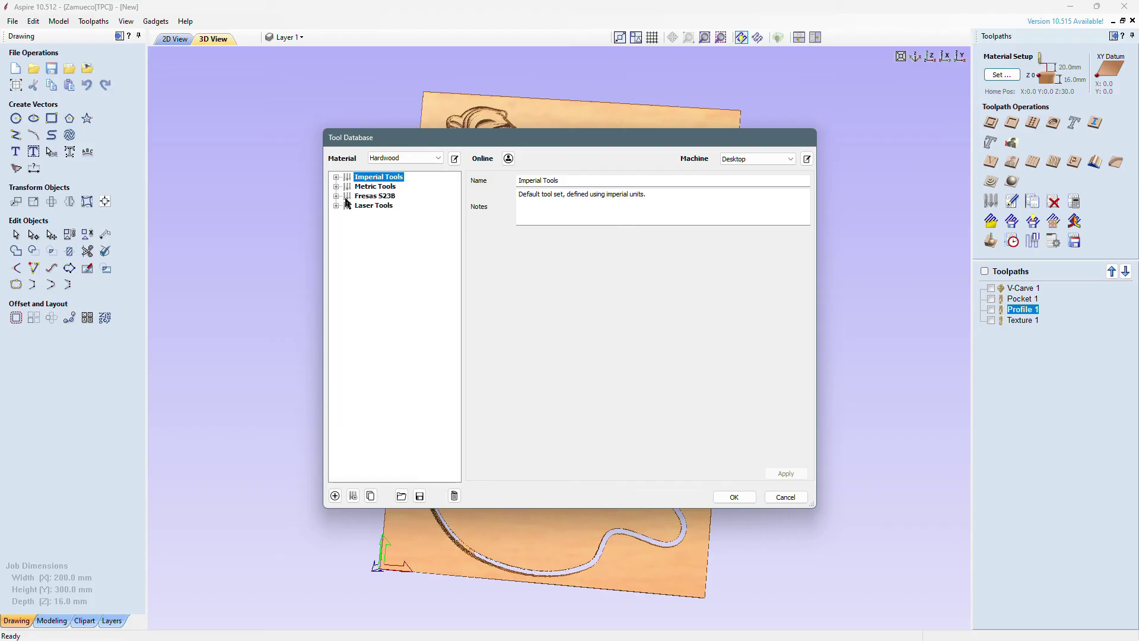
pyautogui.click(337, 196)
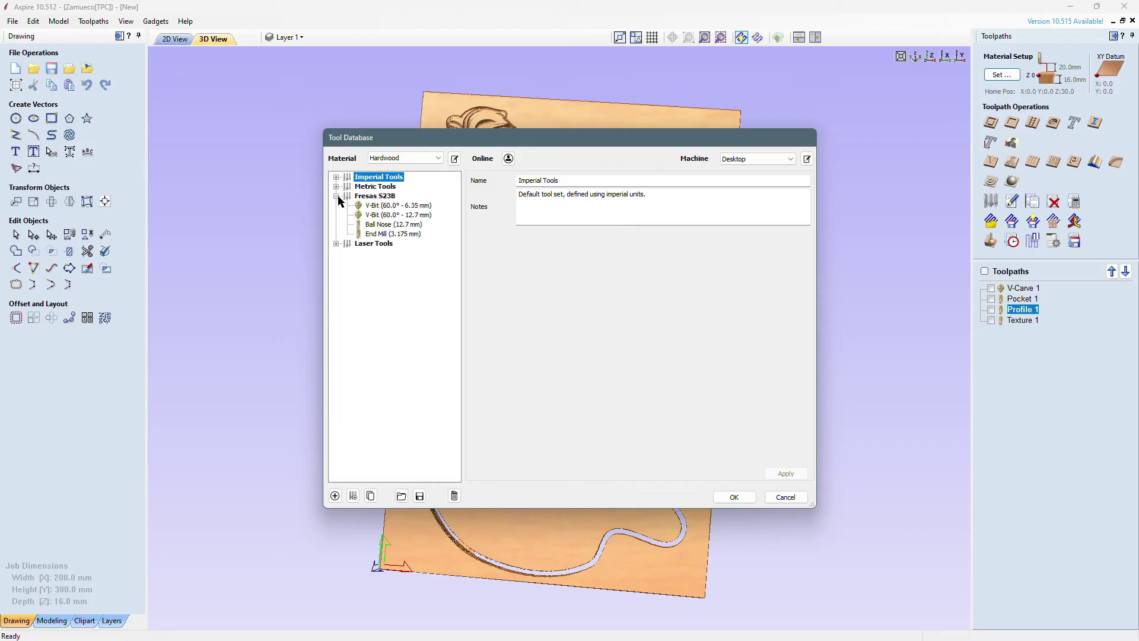
pyautogui.click(359, 198)
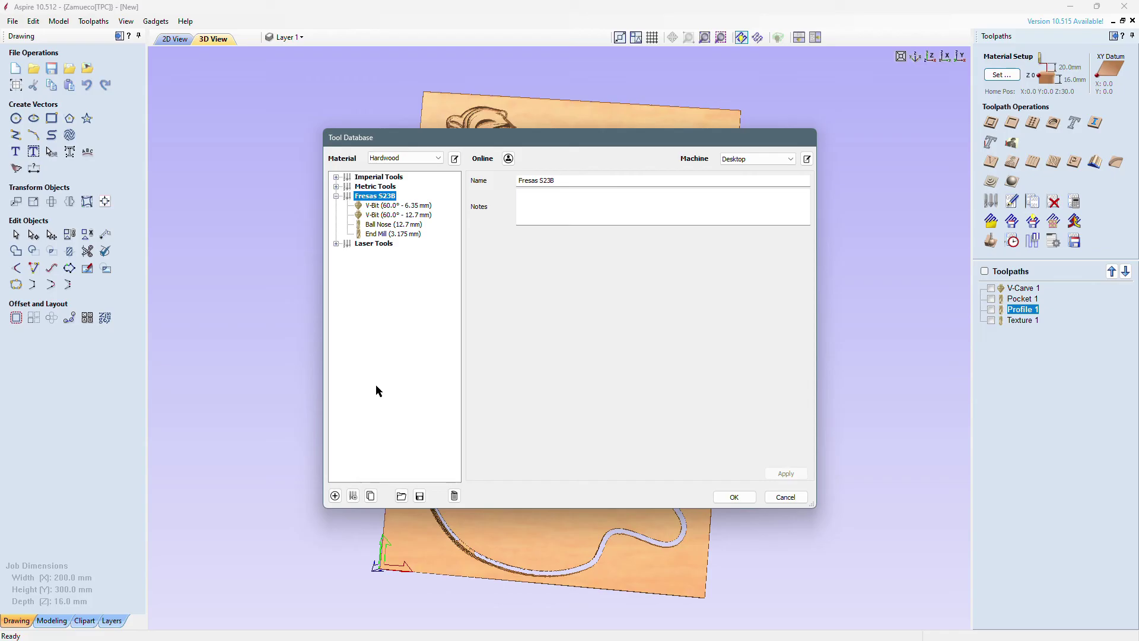
# Add a new V-Bit tool to the Fresas S23B group with a 3.175 mm diameter and a 20° included angle
pyautogui.click(335, 496)
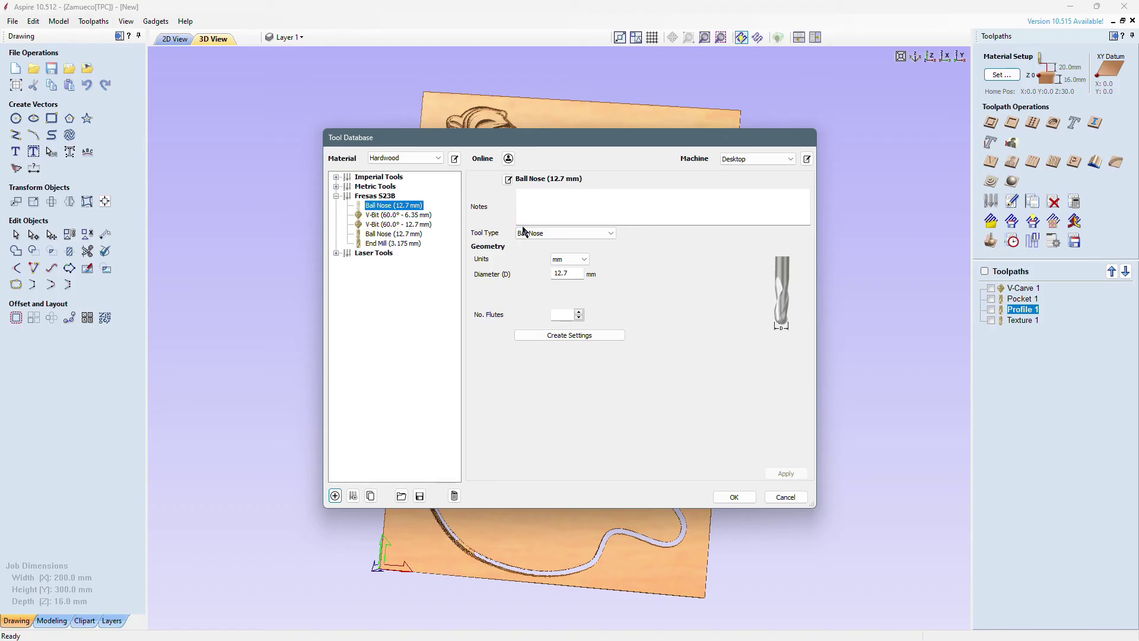
pyautogui.click(582, 233)
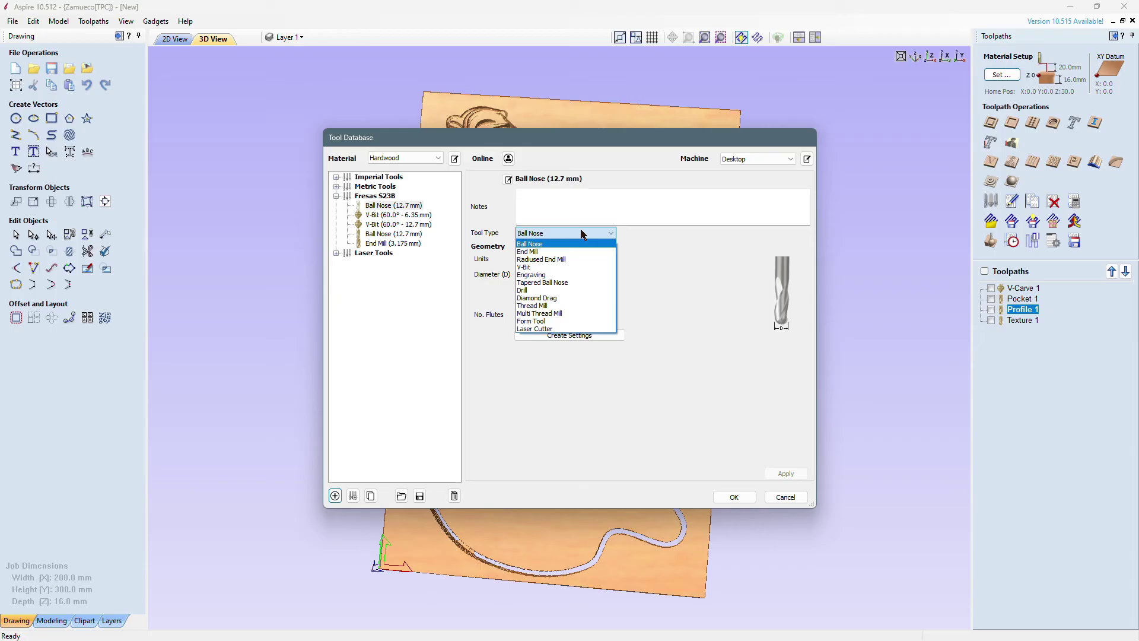
pyautogui.click(591, 268)
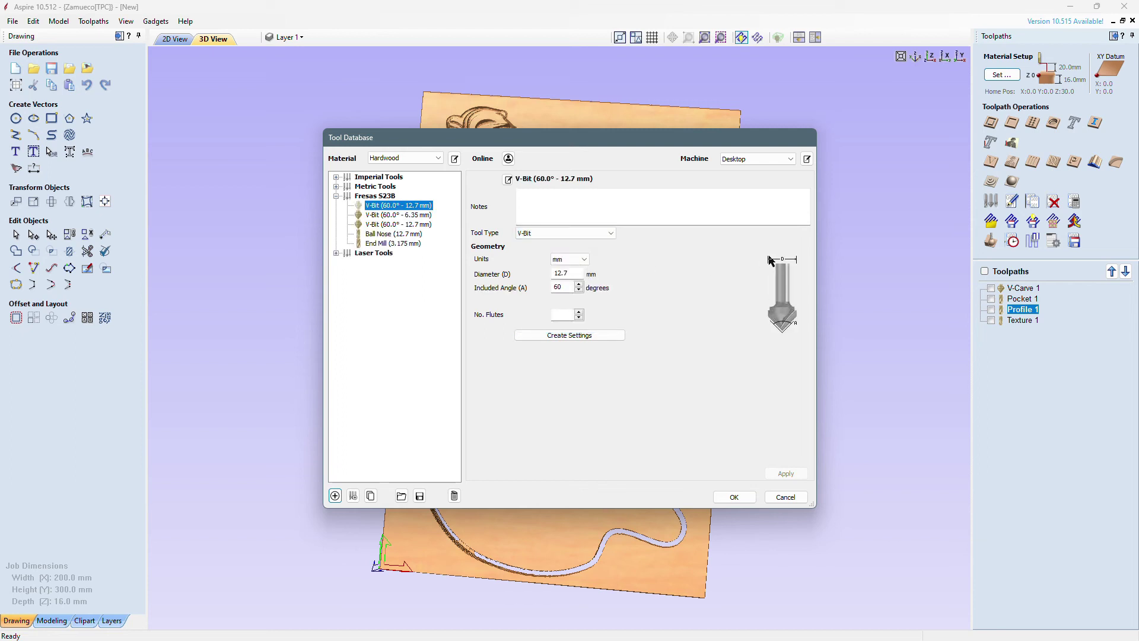
pyautogui.doubleClick(577, 272)
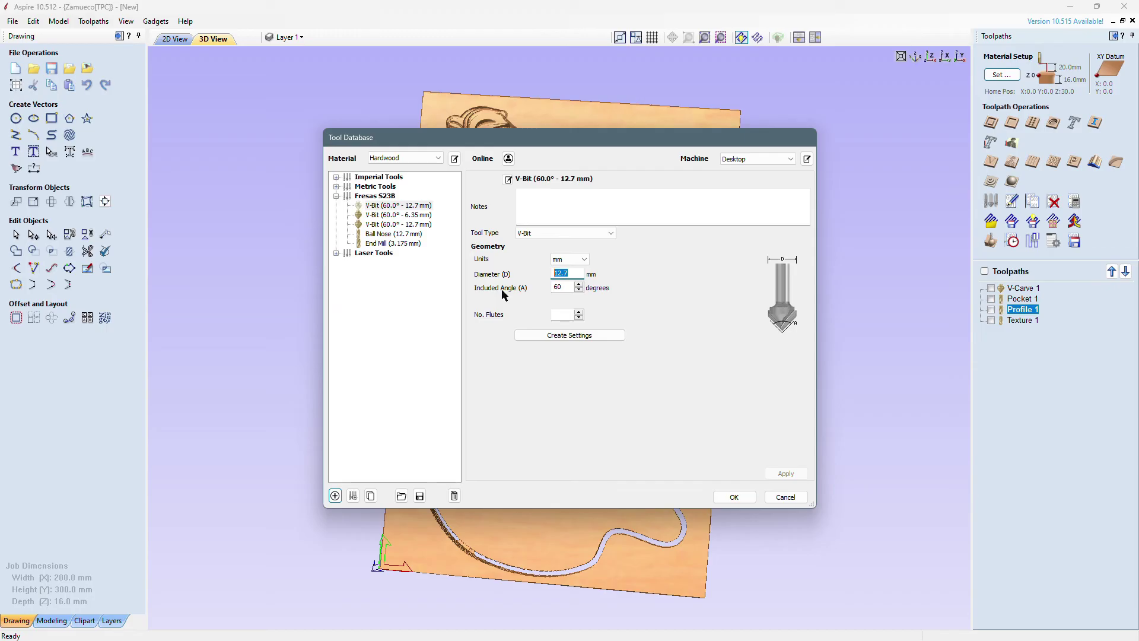
pyautogui.write('3.175')
pyautogui.click(561, 289)
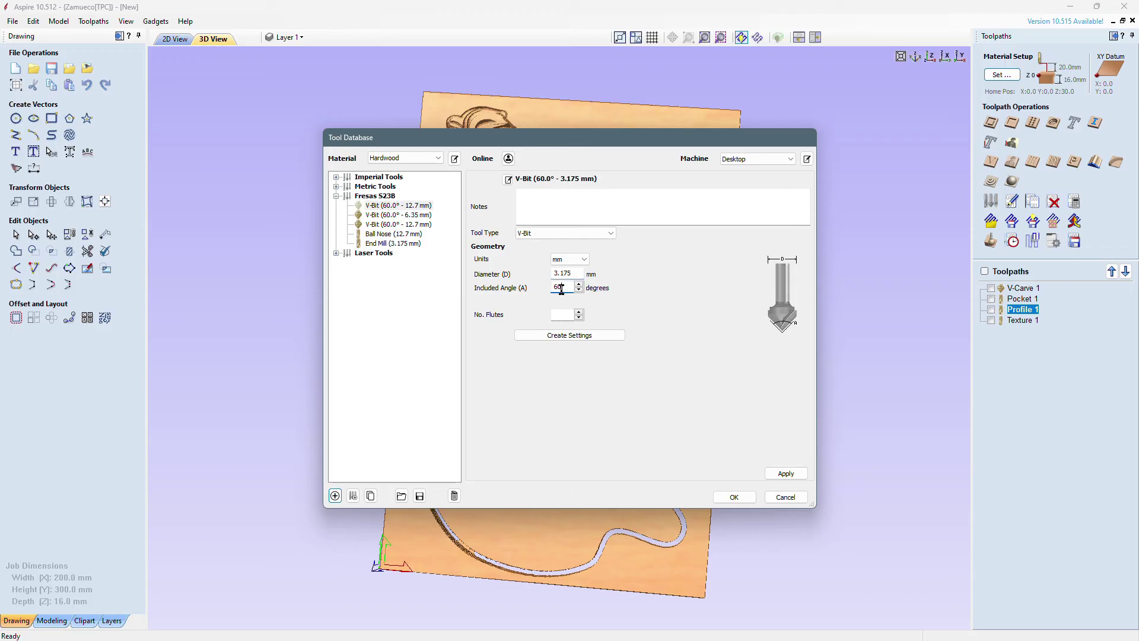
pyautogui.press('BackSpace')
pyautogui.press('BackSpace')
pyautogui.write('20')
# Set the new V-bit to 2 flutes, create its cutting settings, check the feeds and speeds, and apply the tool
pyautogui.click(579, 312)
pyautogui.click(603, 334)
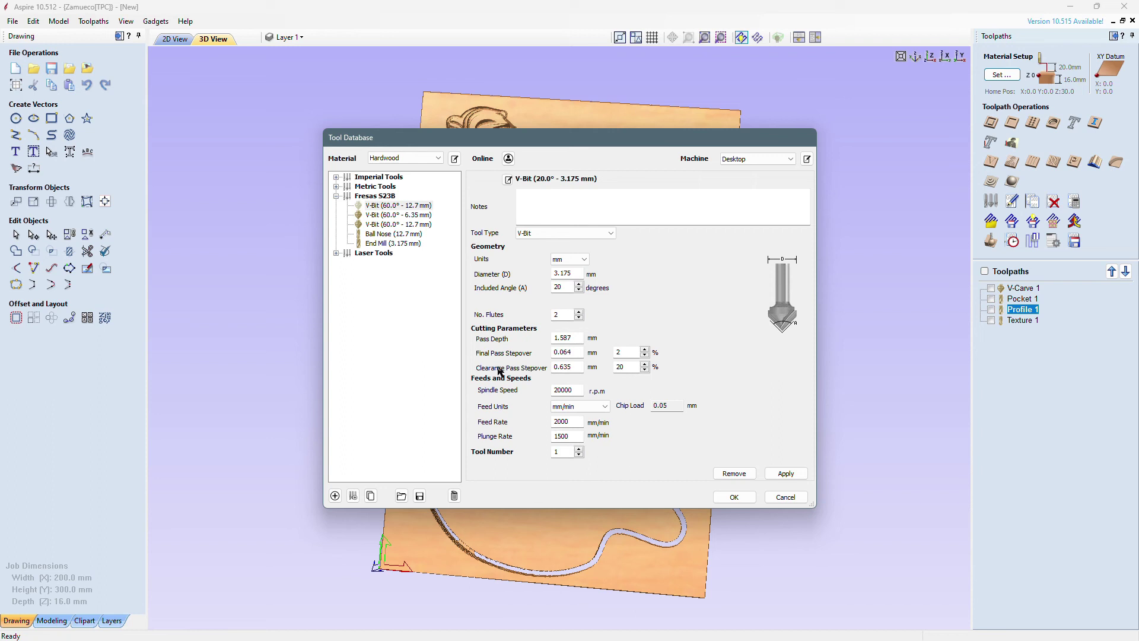
pyautogui.click(576, 389)
pyautogui.click(571, 422)
pyautogui.click(574, 438)
pyautogui.click(785, 473)
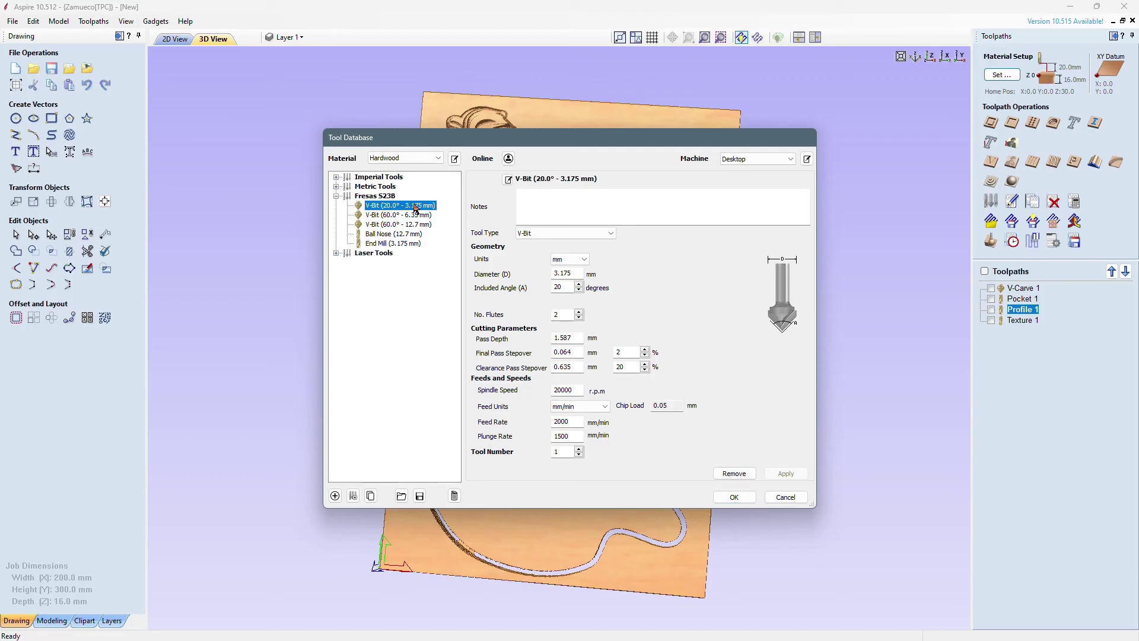
# Add another tool to the Fresas S23B group as an End Mill with a 3.175 mm diameter
pyautogui.click(336, 495)
pyautogui.click(587, 235)
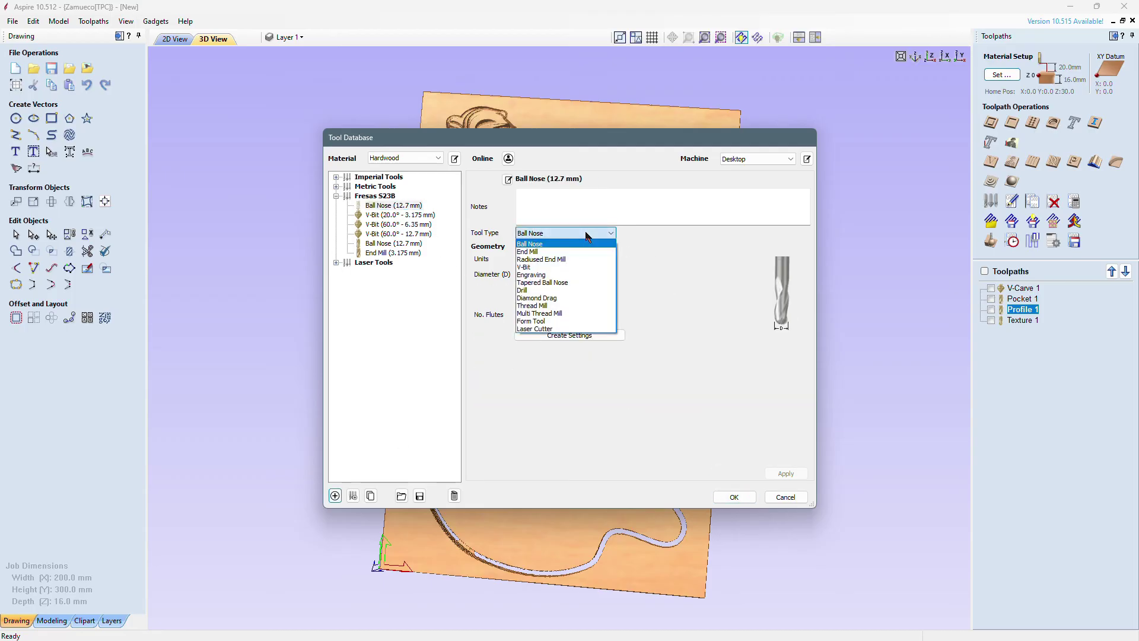
pyautogui.click(587, 235)
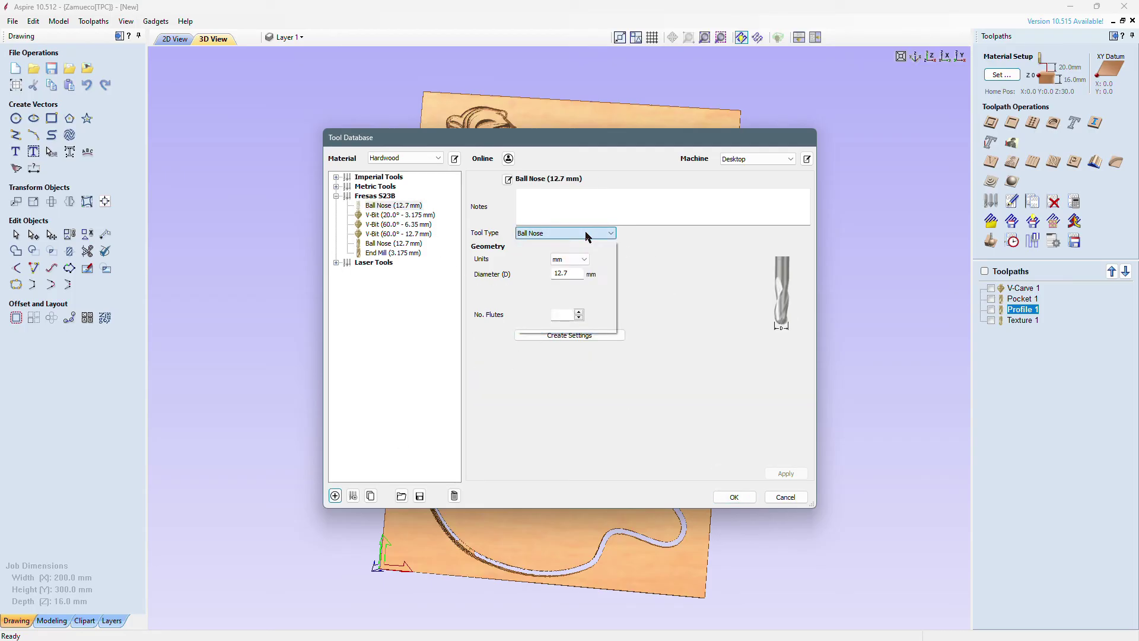
pyautogui.click(579, 233)
pyautogui.click(547, 252)
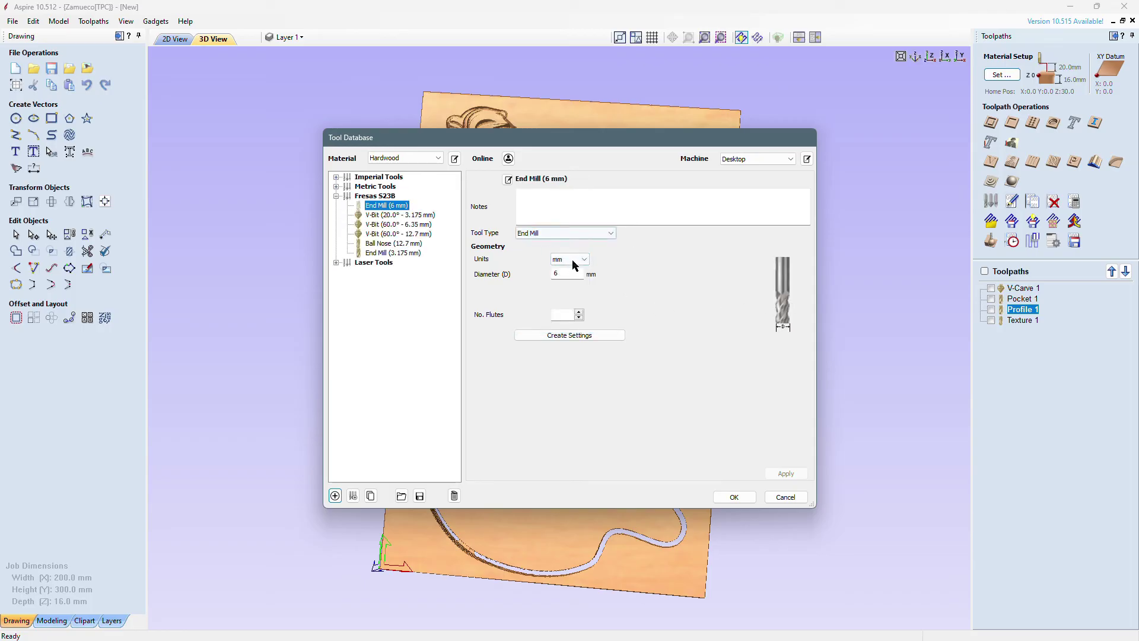
pyautogui.doubleClick(567, 273)
pyautogui.write('3')
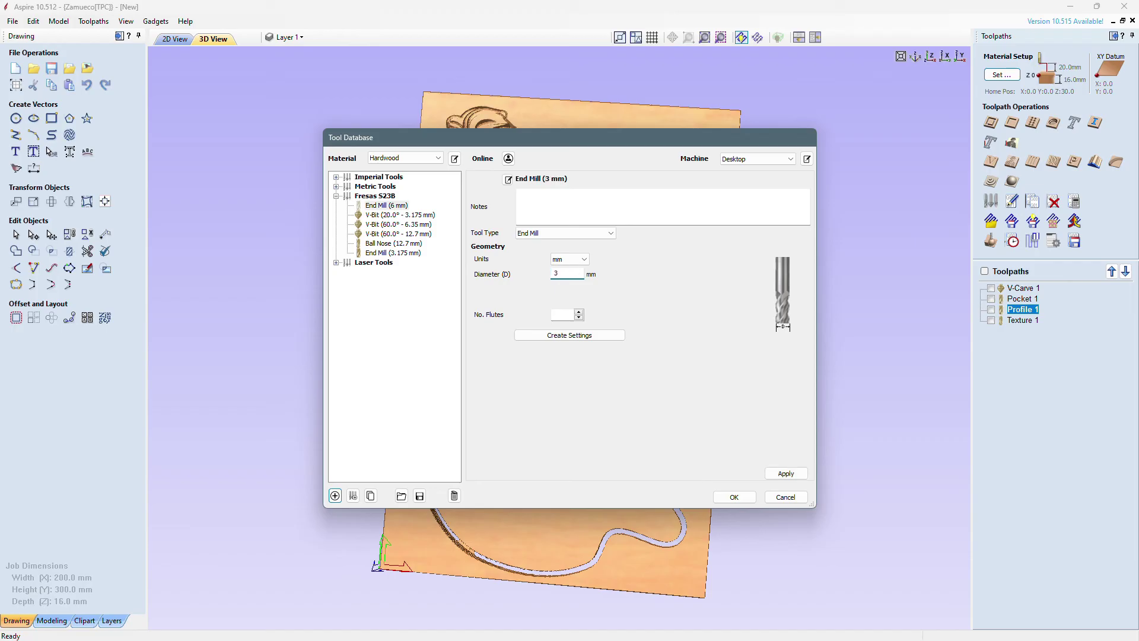
pyautogui.write('.175')
# Give the new end mill 2 flutes, create its cutting settings, and apply the tool
pyautogui.click(579, 313)
pyautogui.click(572, 336)
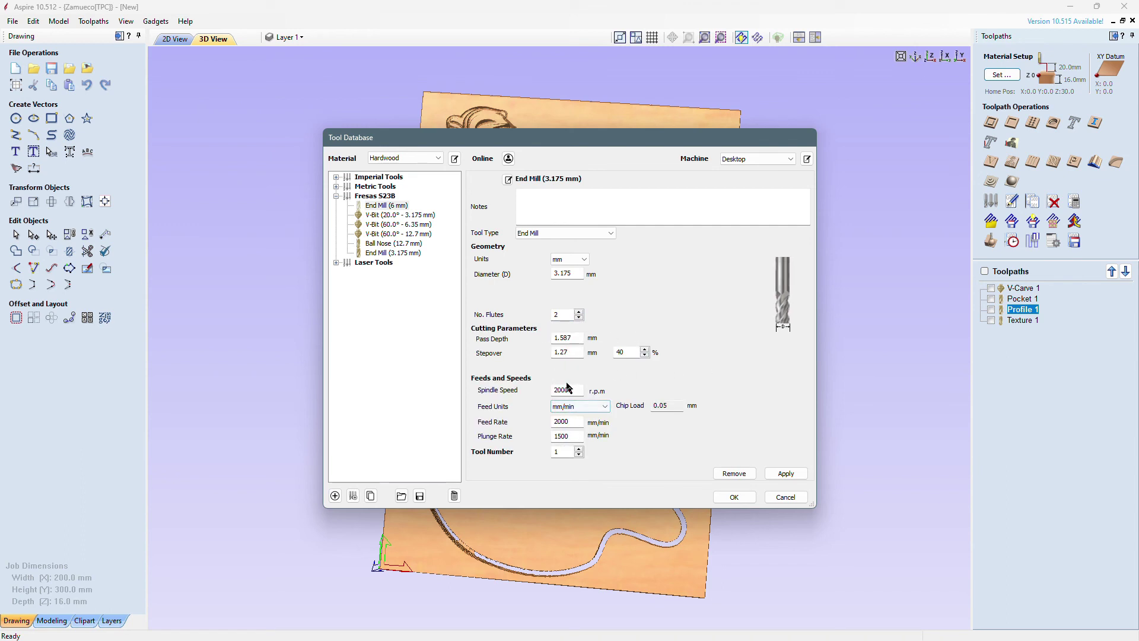
pyautogui.click(782, 472)
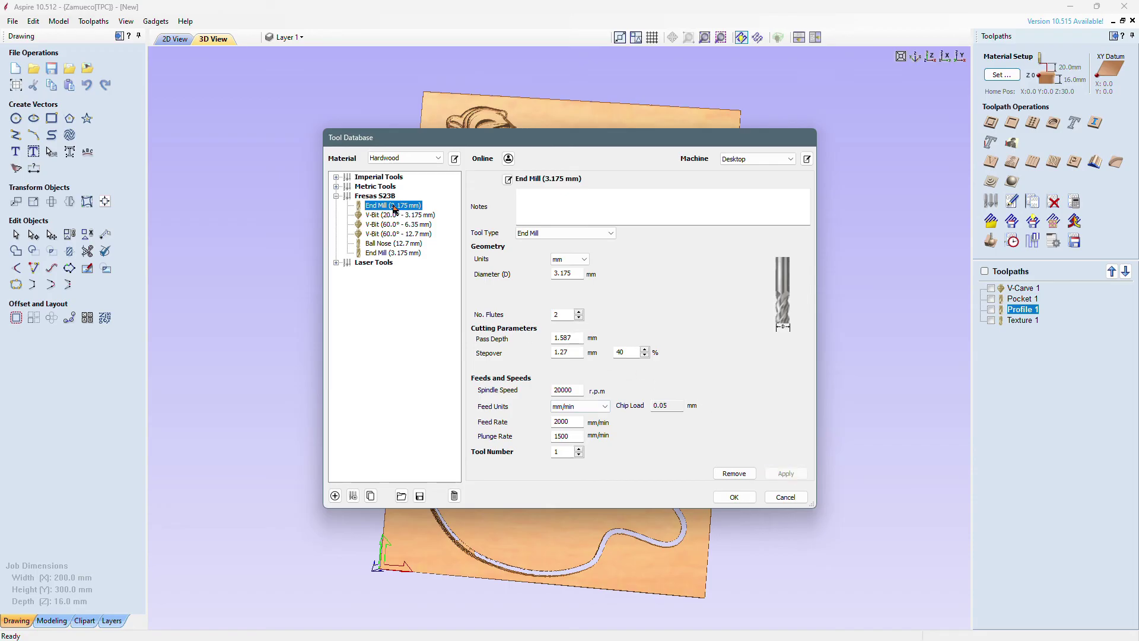
# Add a 6 mm Ball Nose tool with 2 flutes to the Fresas S23B group and create its cutting settings
pyautogui.click(371, 197)
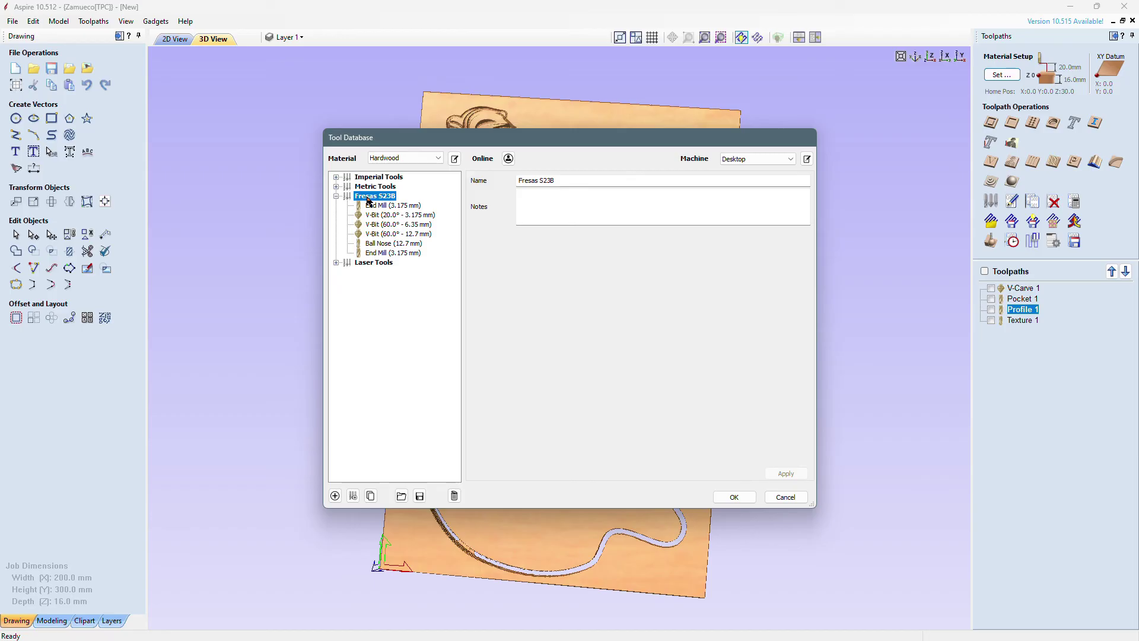
pyautogui.click(334, 496)
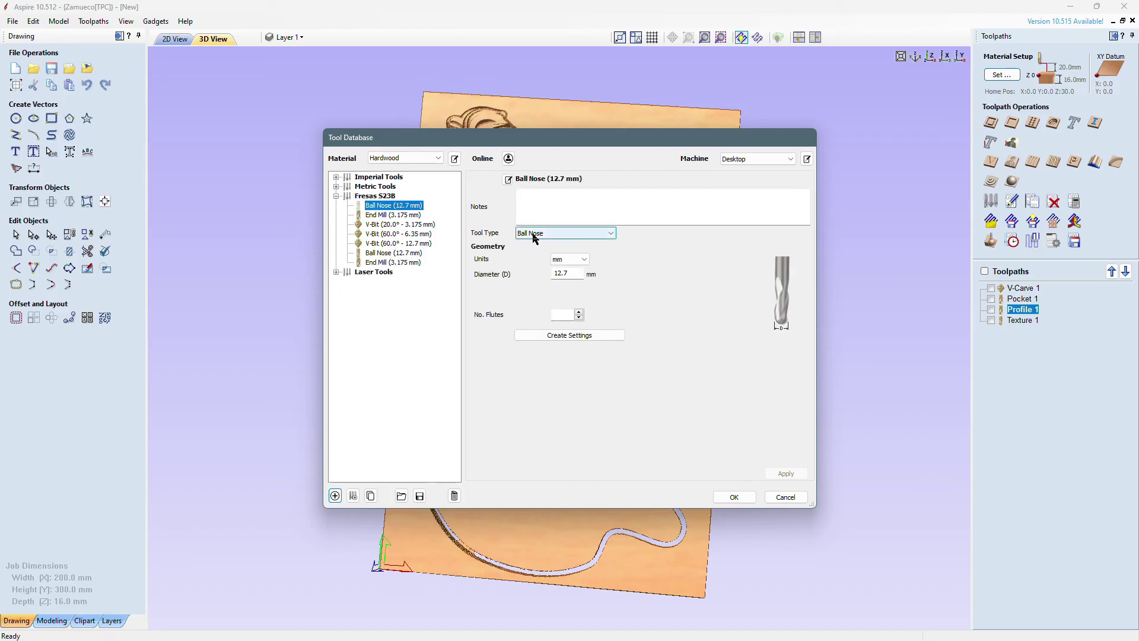
pyautogui.click(581, 260)
pyautogui.click(580, 259)
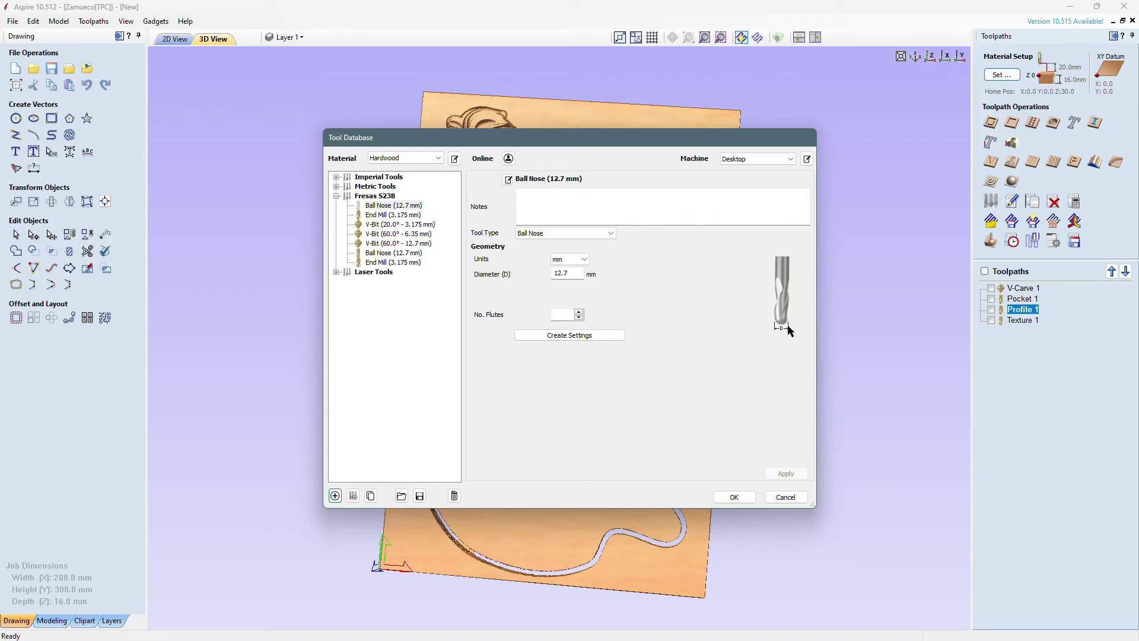
pyautogui.doubleClick(571, 272)
pyautogui.write('6')
pyautogui.click(579, 312)
pyautogui.click(578, 312)
pyautogui.click(586, 336)
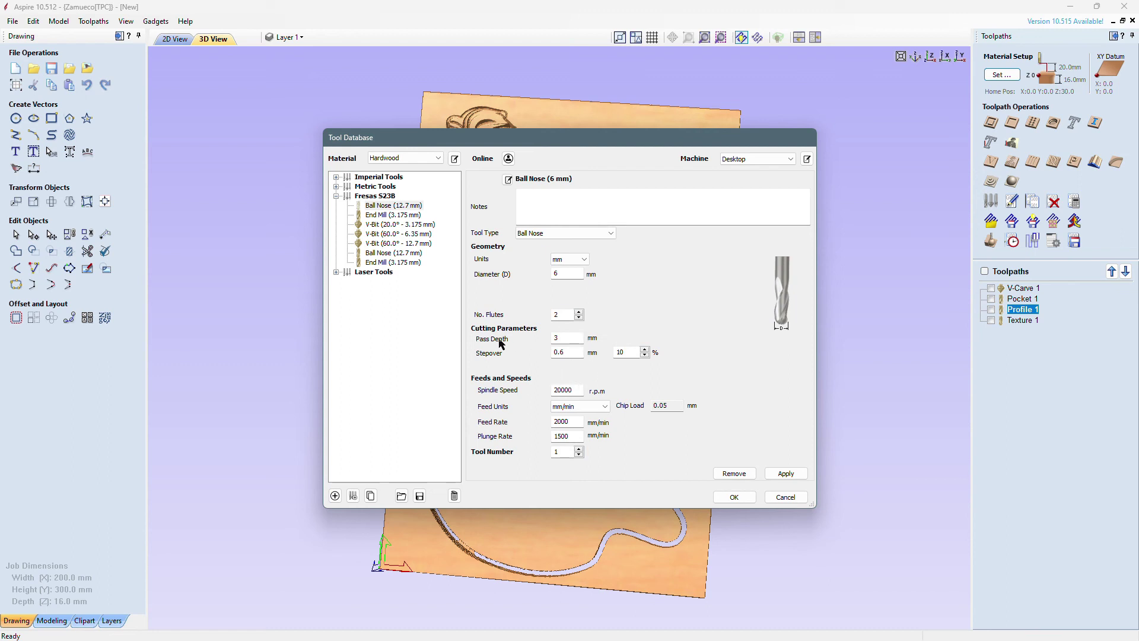
# Set the ball nose stepover to 30%, check its feeds and speeds, apply the tool, and close the tool database with changes kept
pyautogui.click(564, 338)
pyautogui.press('Tab')
pyautogui.doubleClick(626, 352)
pyautogui.doubleClick(627, 351)
pyautogui.write('30')
pyautogui.click(580, 389)
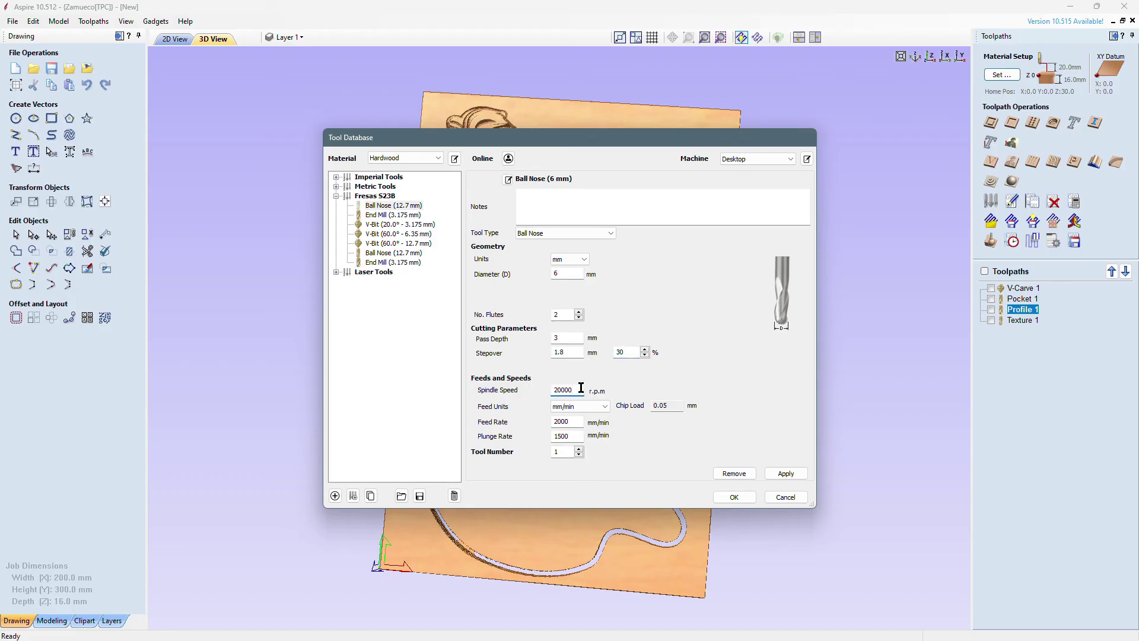
pyautogui.click(575, 419)
pyautogui.click(577, 433)
pyautogui.click(788, 474)
pyautogui.click(731, 496)
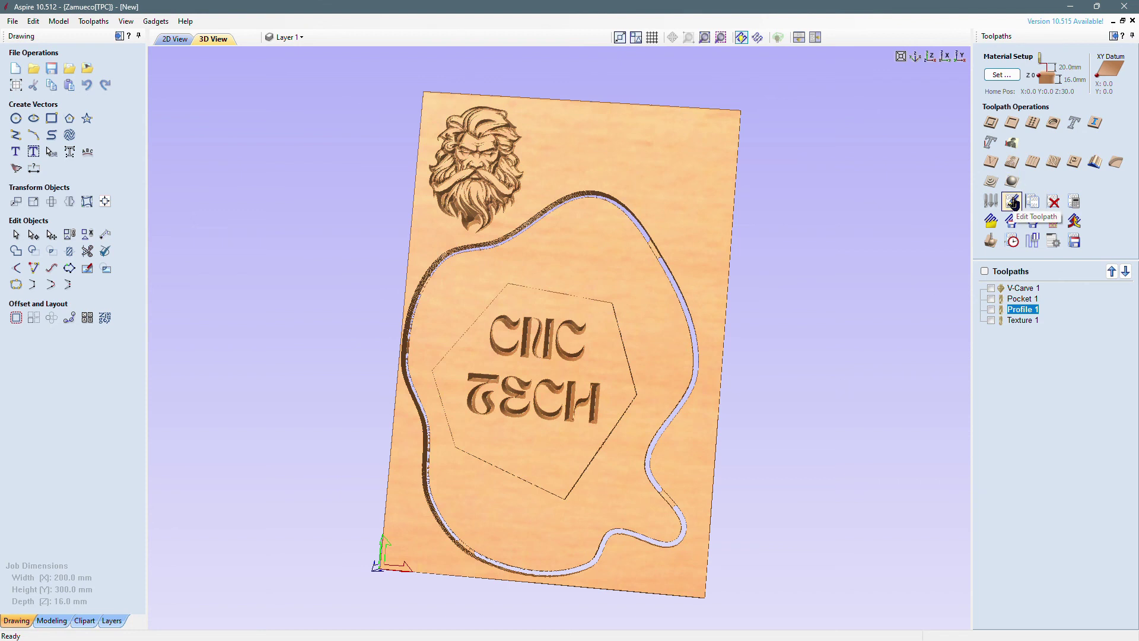
# Check the estimated machining times of all toolpaths in the toolpaths summary and close it
pyautogui.click(1021, 299)
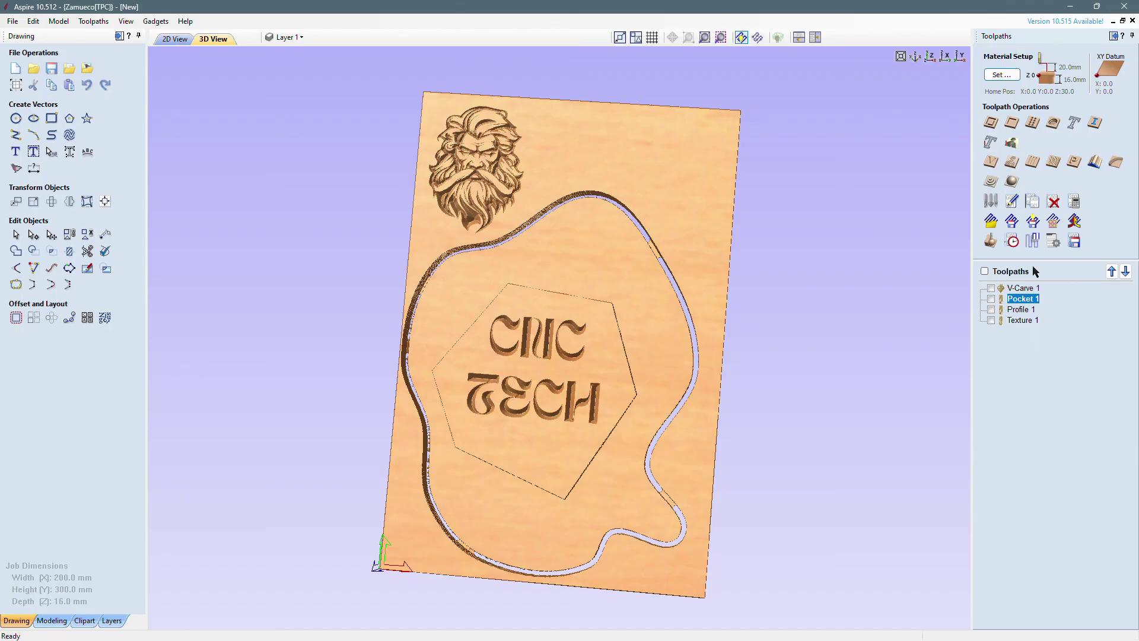
pyautogui.click(1012, 241)
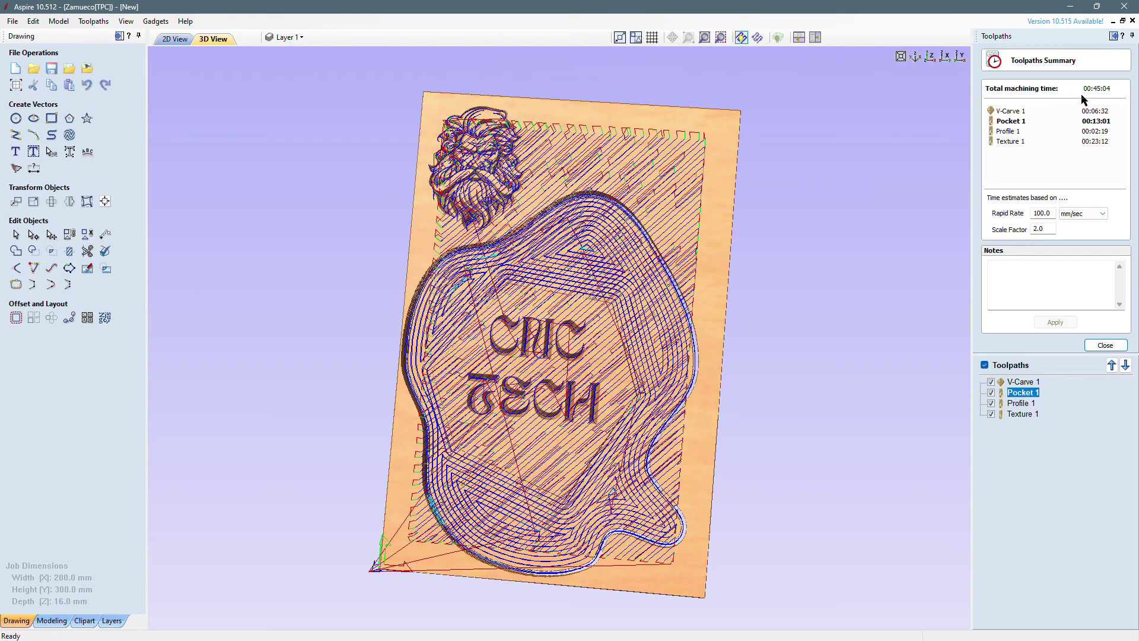
pyautogui.click(1104, 345)
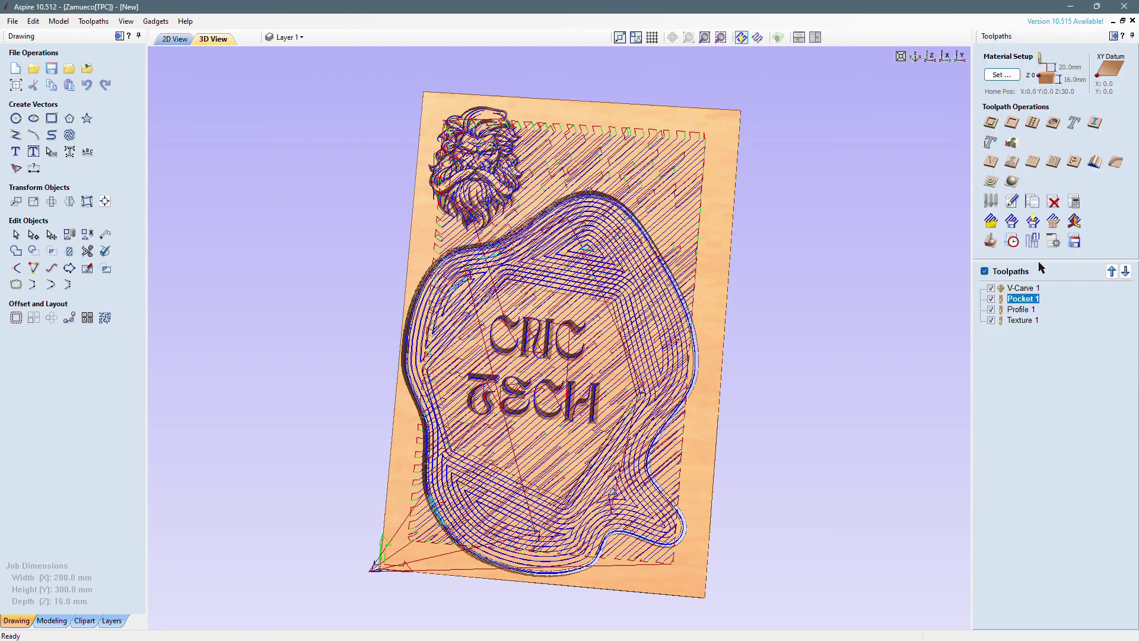
# Reset the material preview and simulate V-Carve 1 followed by Pocket 1
pyautogui.click(997, 252)
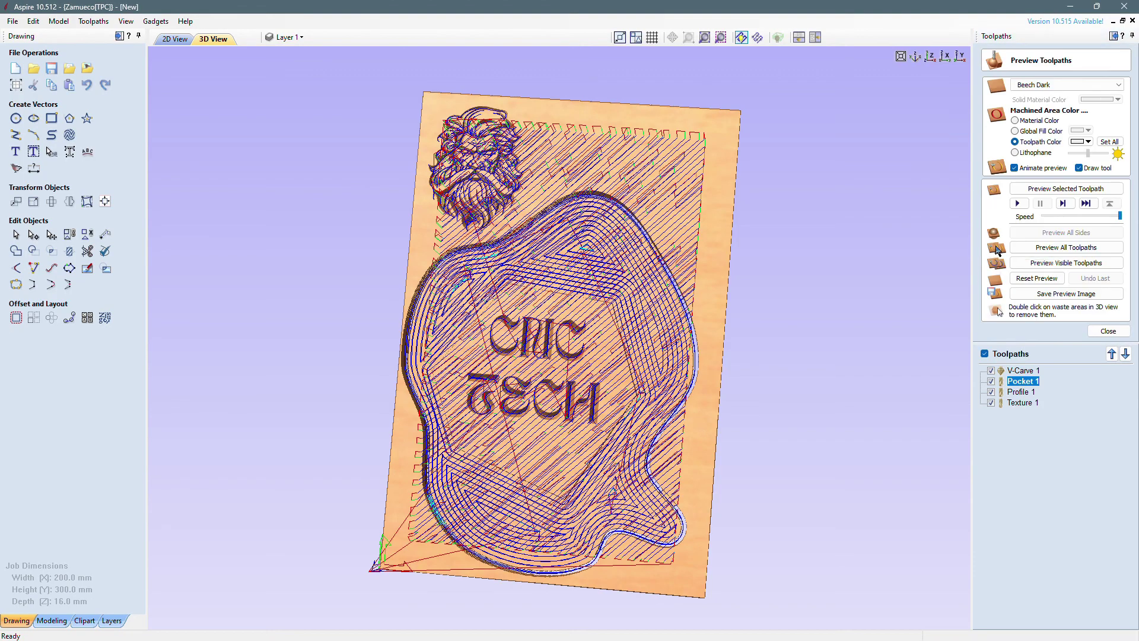
pyautogui.click(1029, 278)
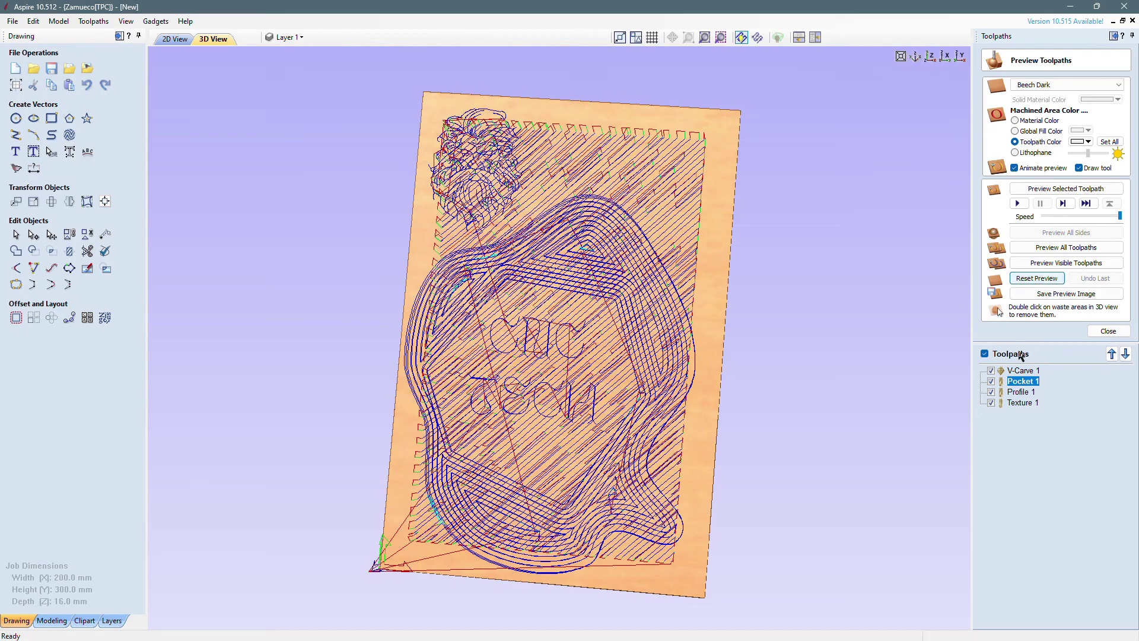
pyautogui.click(1022, 371)
pyautogui.click(1017, 203)
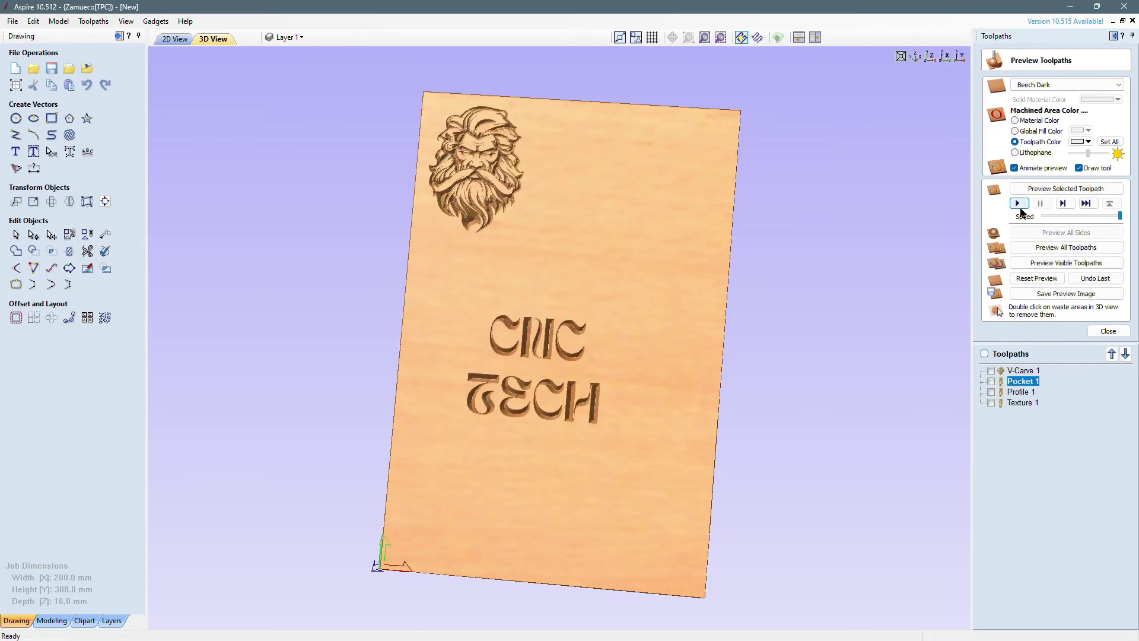
pyautogui.click(1018, 205)
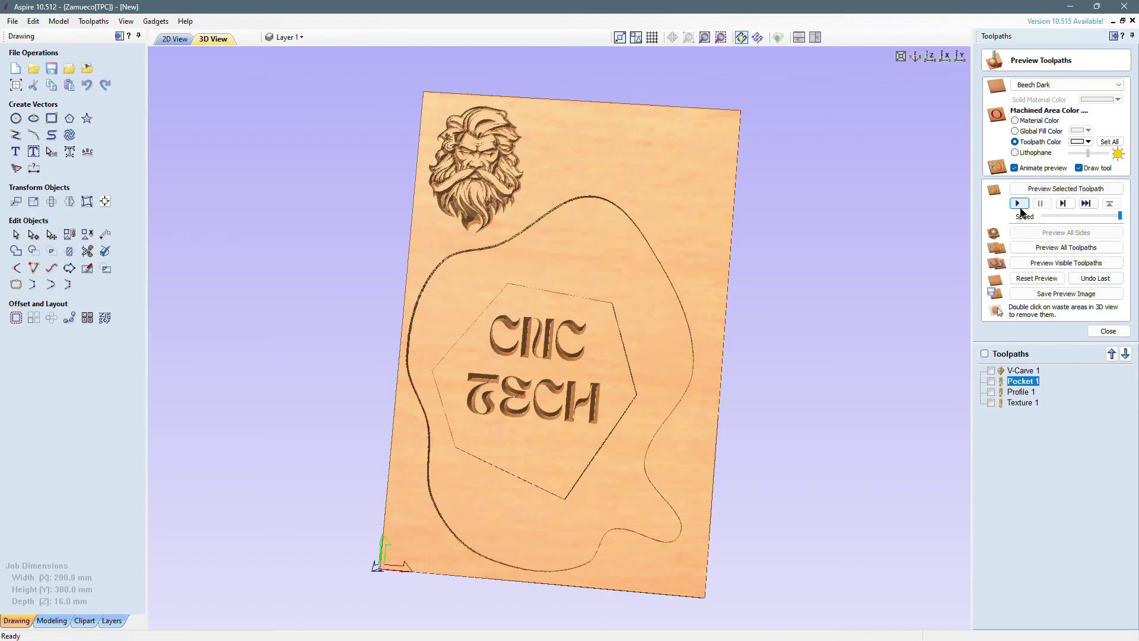
# Try previewing only the visible toolpaths, simulate all toolpaths together, and select Texture 1
pyautogui.click(1067, 263)
pyautogui.click(568, 337)
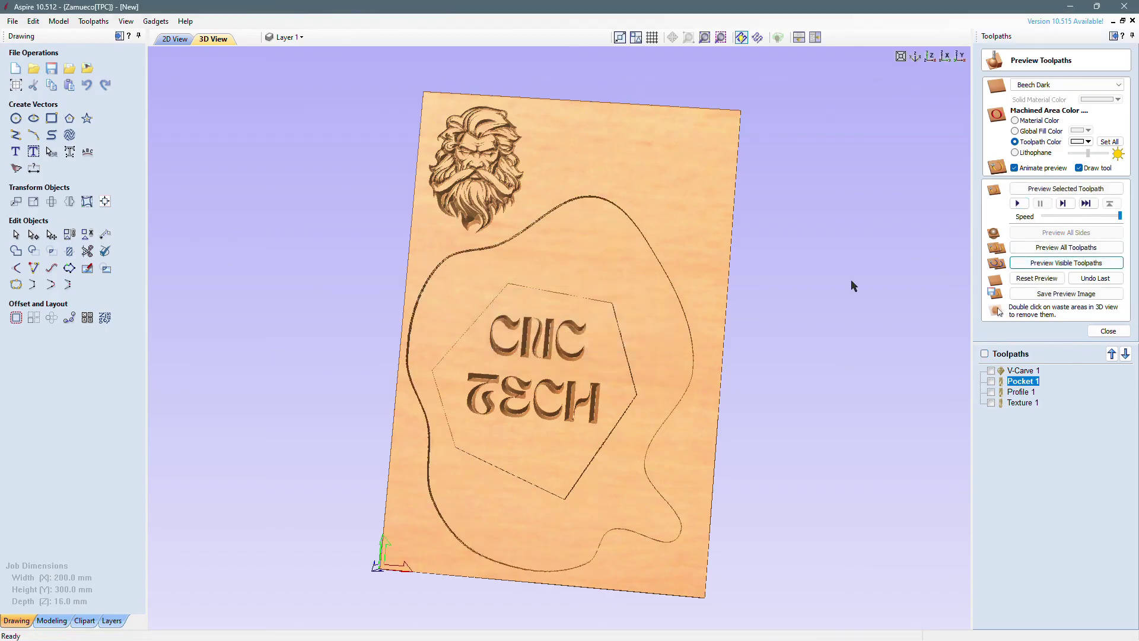
pyautogui.click(1034, 249)
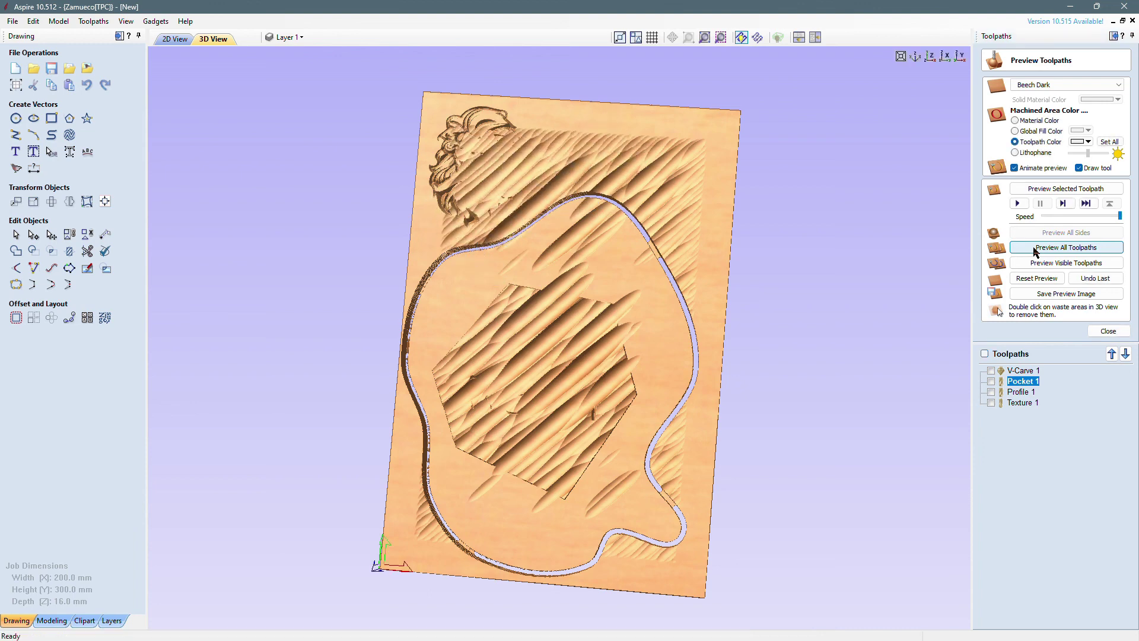
pyautogui.click(1035, 403)
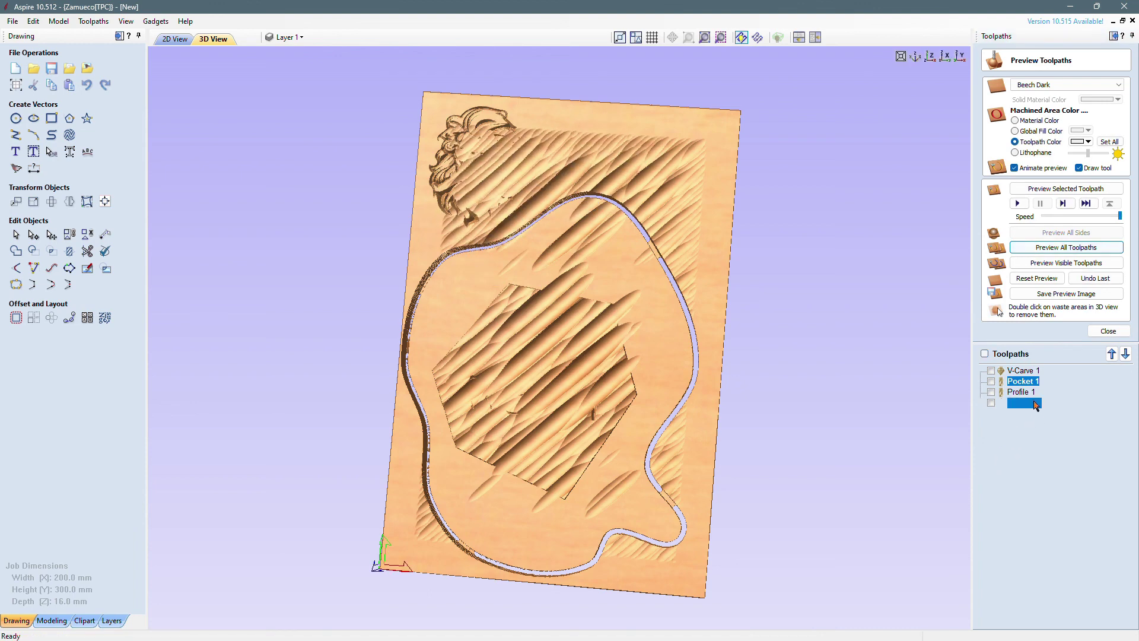
# Delete the Texture 1 toolpath from the toolpath list
pyautogui.rightClick(1035, 404)
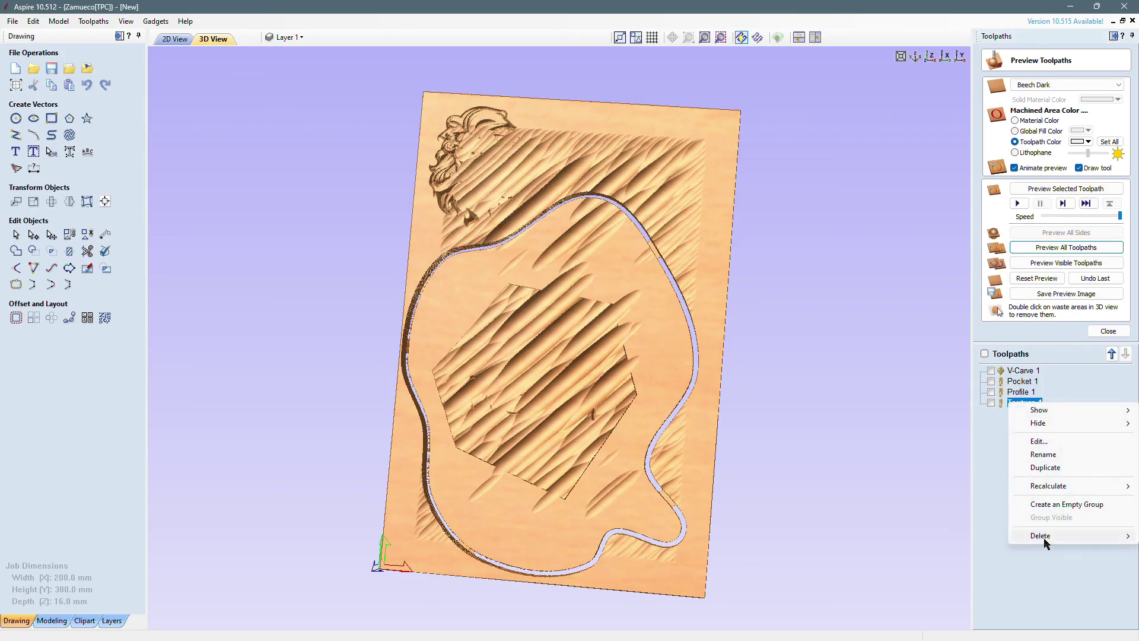
pyautogui.moveTo(1042, 540)
pyautogui.click(988, 534)
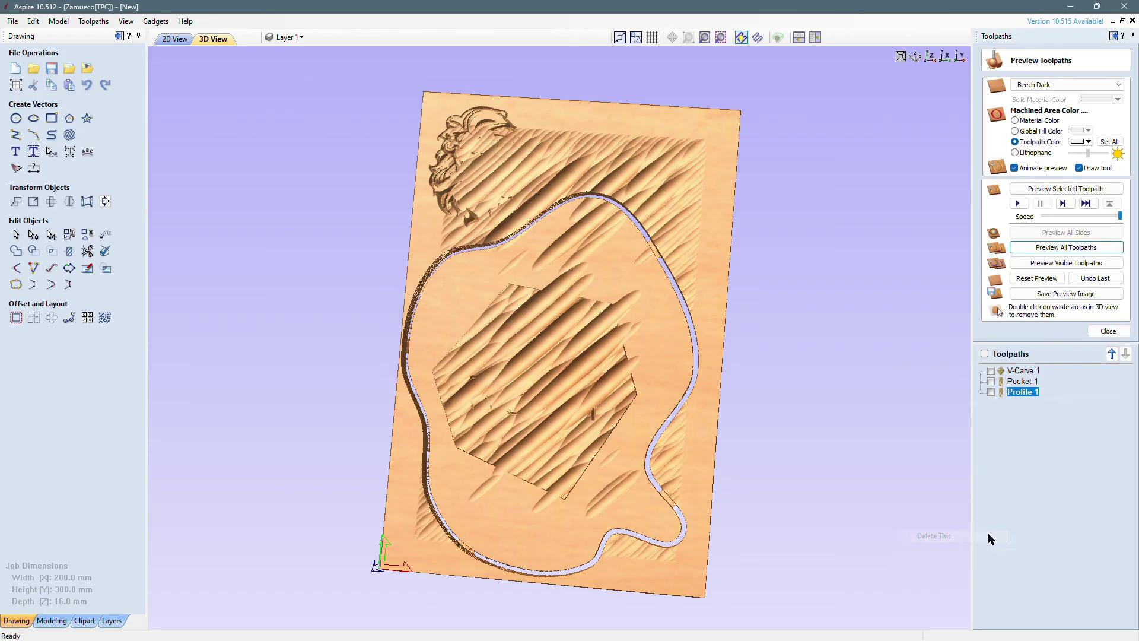
# Reset the material preview, simulate all remaining toolpaths together, and close the toolpath preview
pyautogui.click(1018, 285)
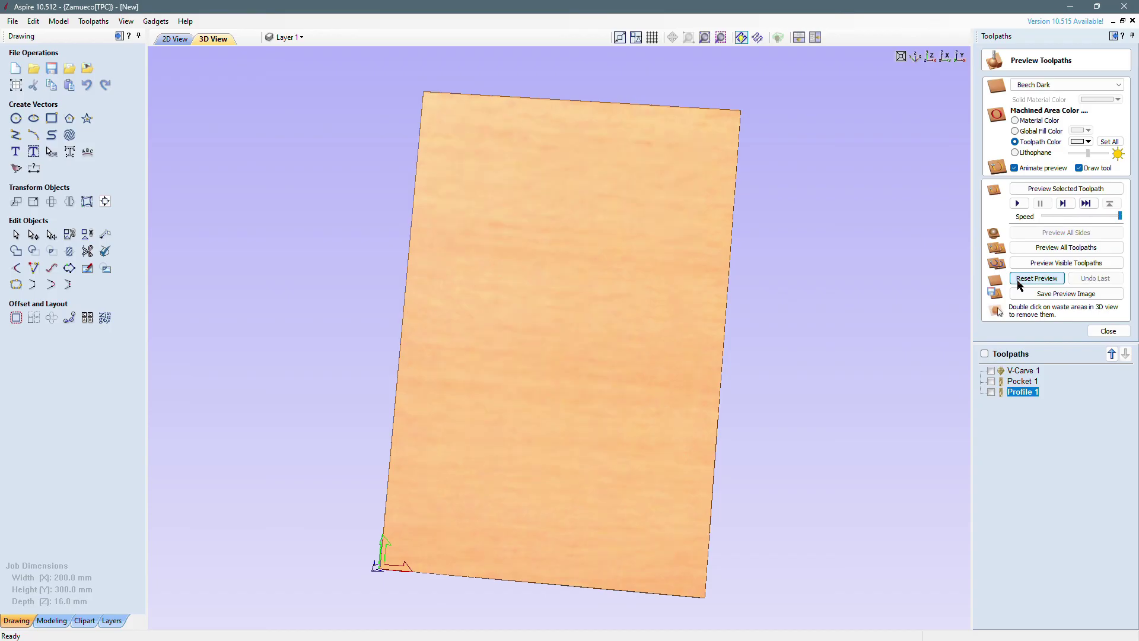
pyautogui.click(1039, 247)
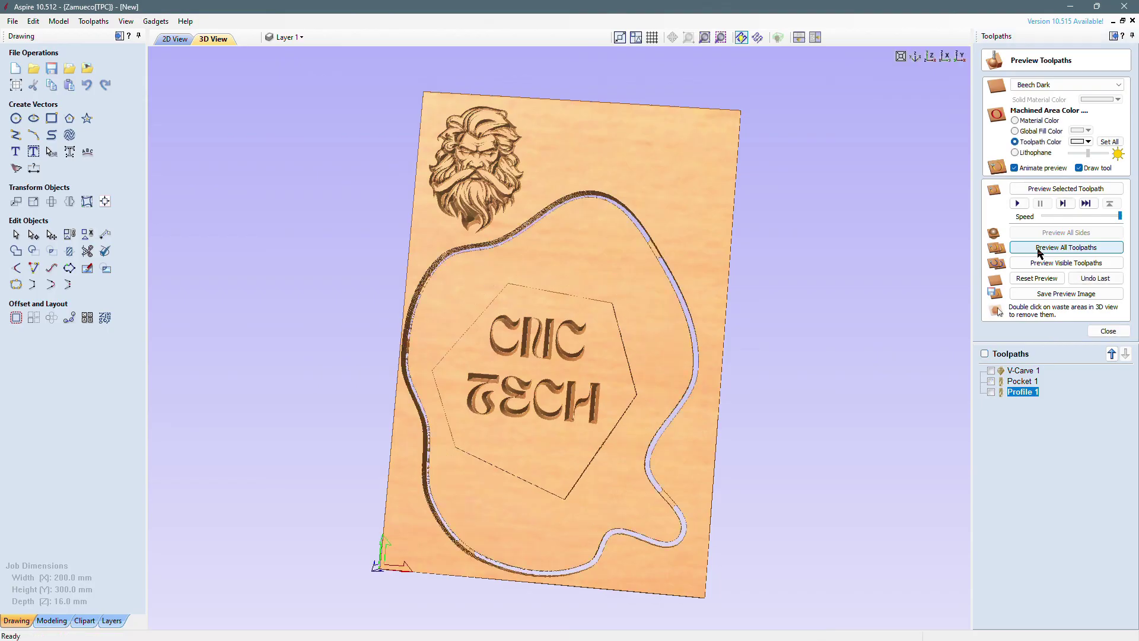
pyautogui.click(1121, 331)
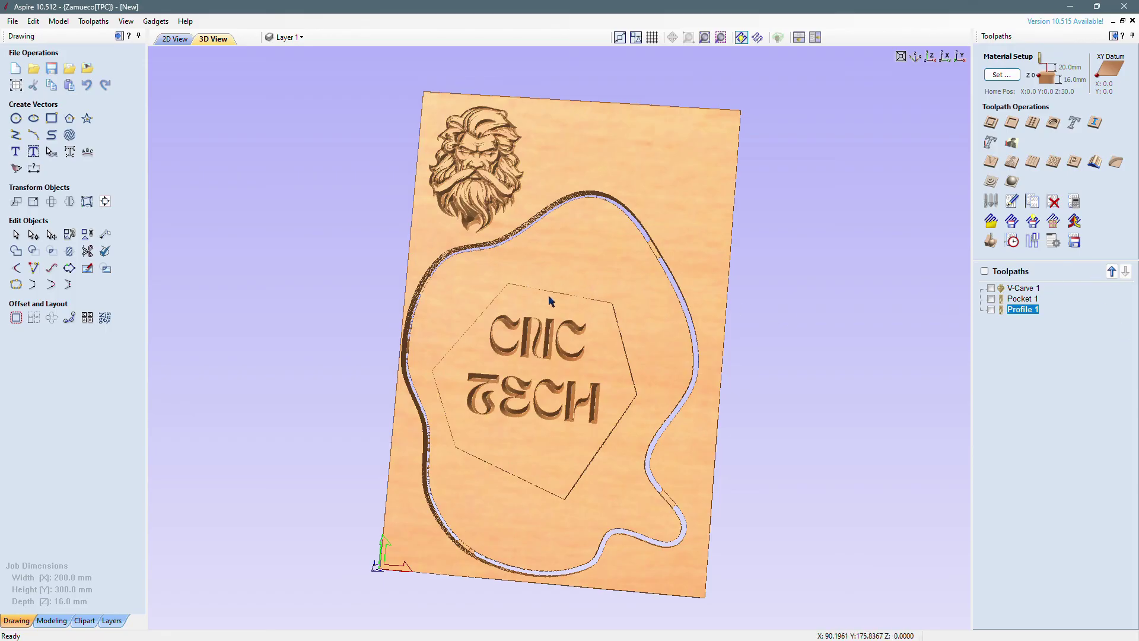
# Set up toolpath saving with visible toolpaths to one file and the CNC TECHNOLOGIES SPINDLE(mm) (*.gcode) post processor
pyautogui.click(1074, 242)
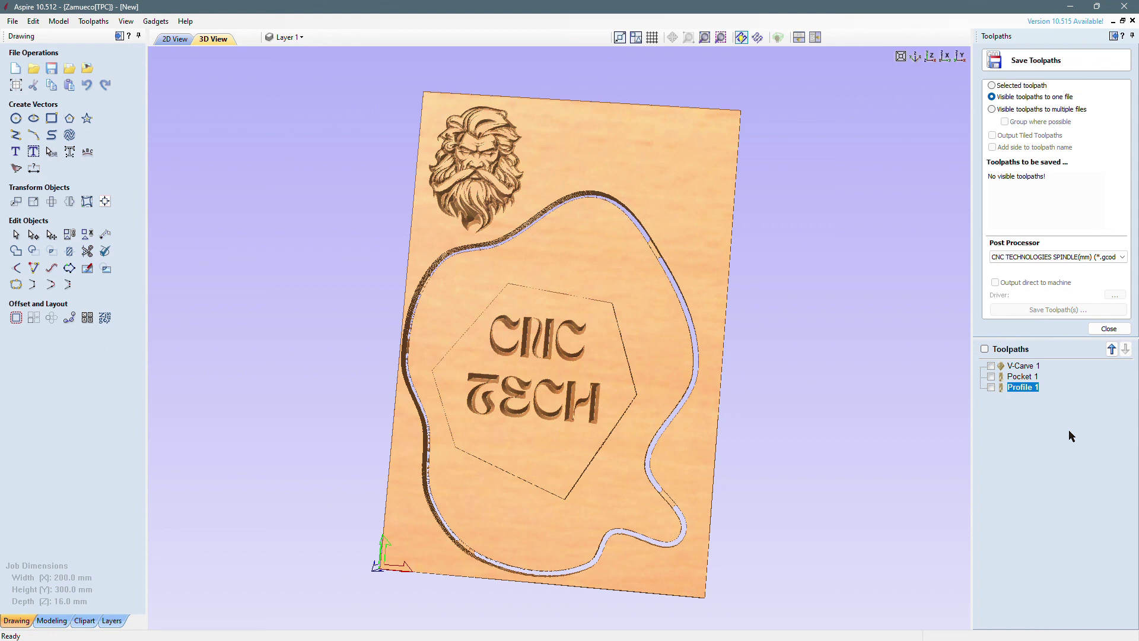
pyautogui.click(1027, 86)
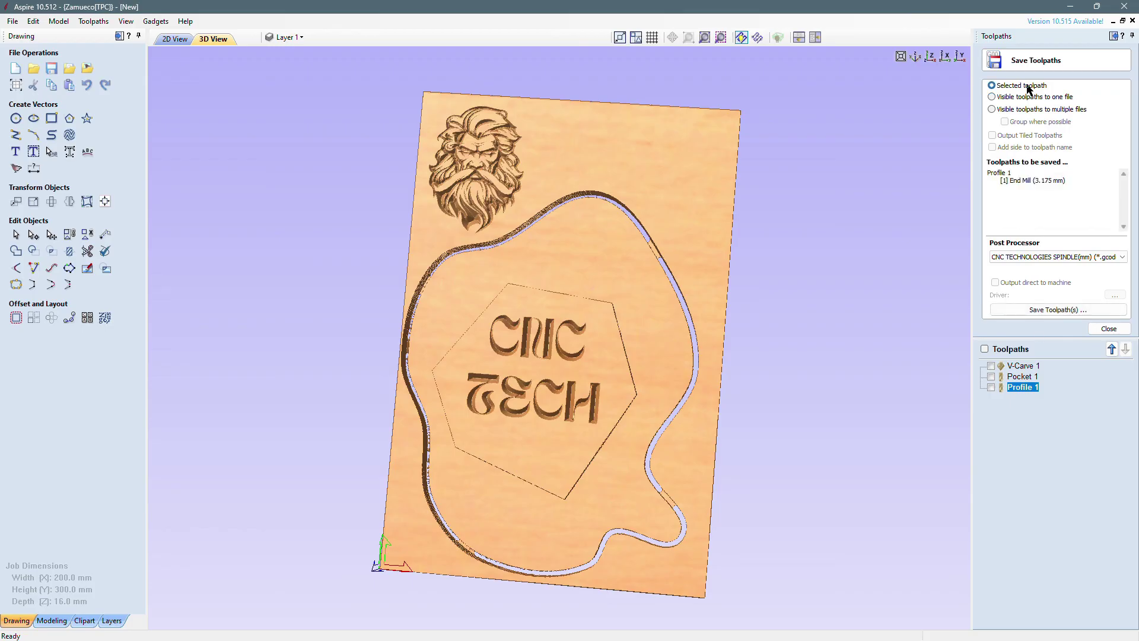
pyautogui.click(1009, 99)
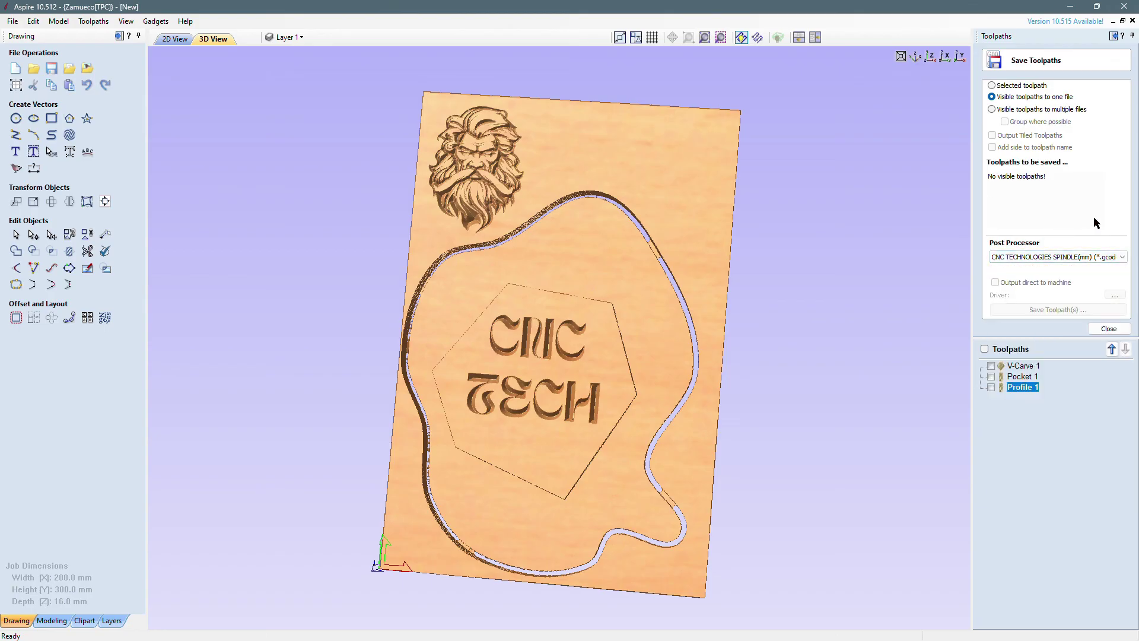
pyautogui.click(1111, 256)
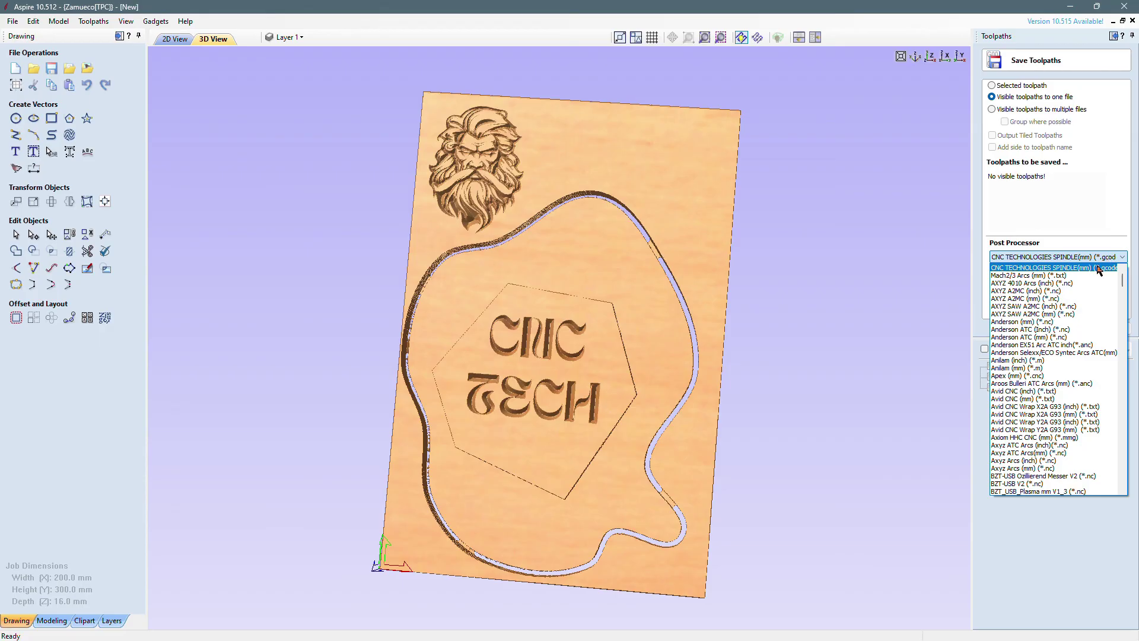
pyautogui.click(1097, 267)
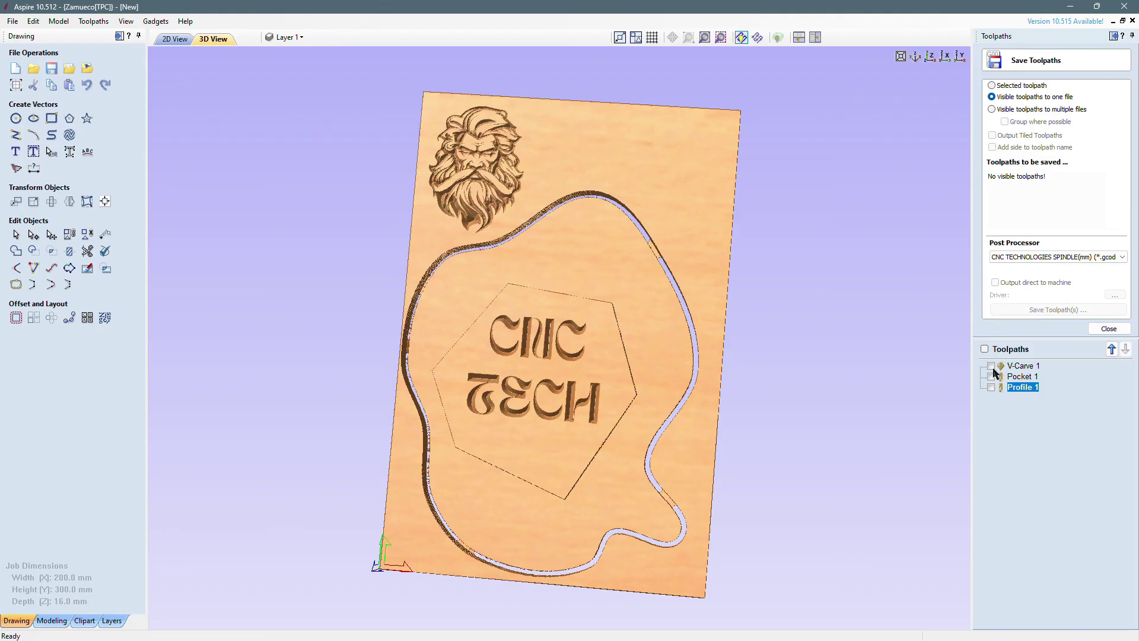
# Make Profile 1 visible and save it to the Desktop as a G-code file named Corte
pyautogui.click(992, 388)
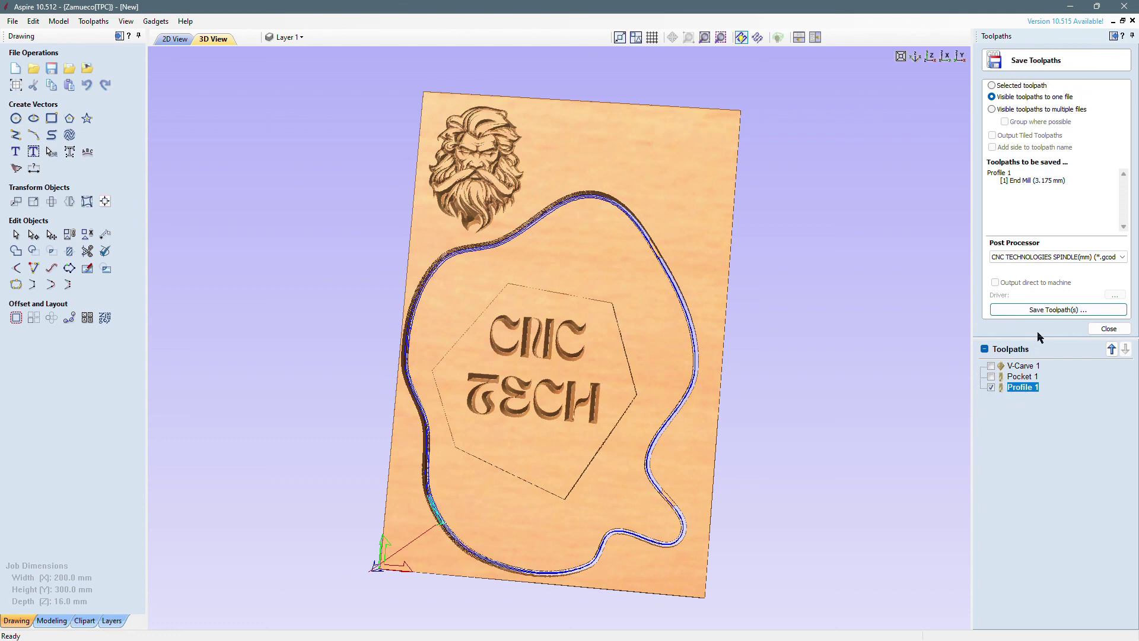
pyautogui.click(1035, 311)
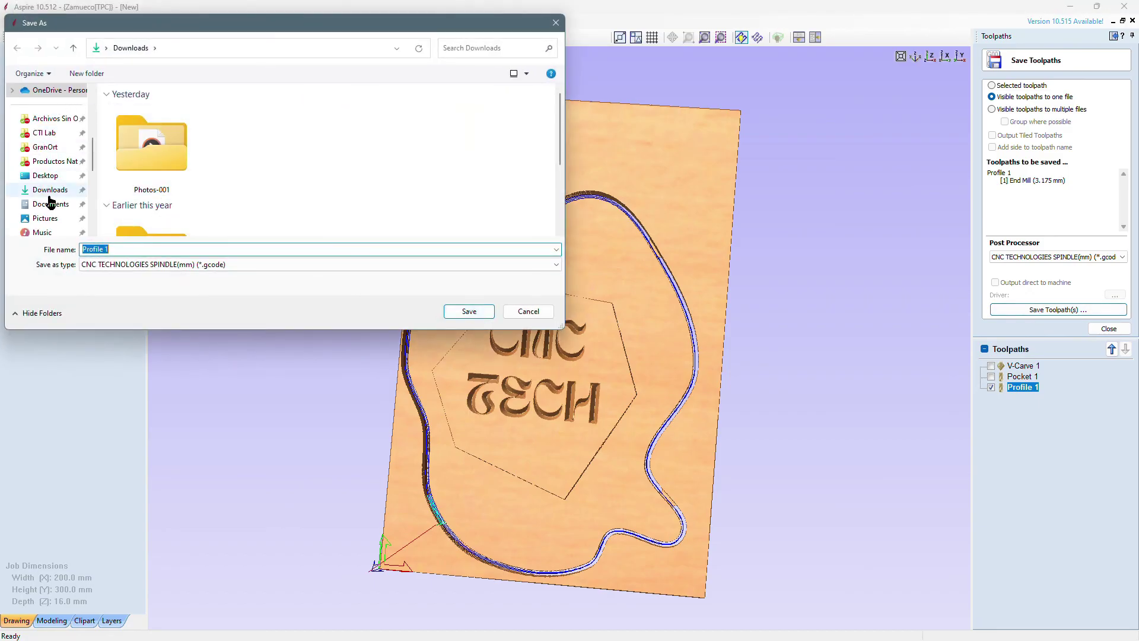
pyautogui.click(48, 178)
pyautogui.click(137, 270)
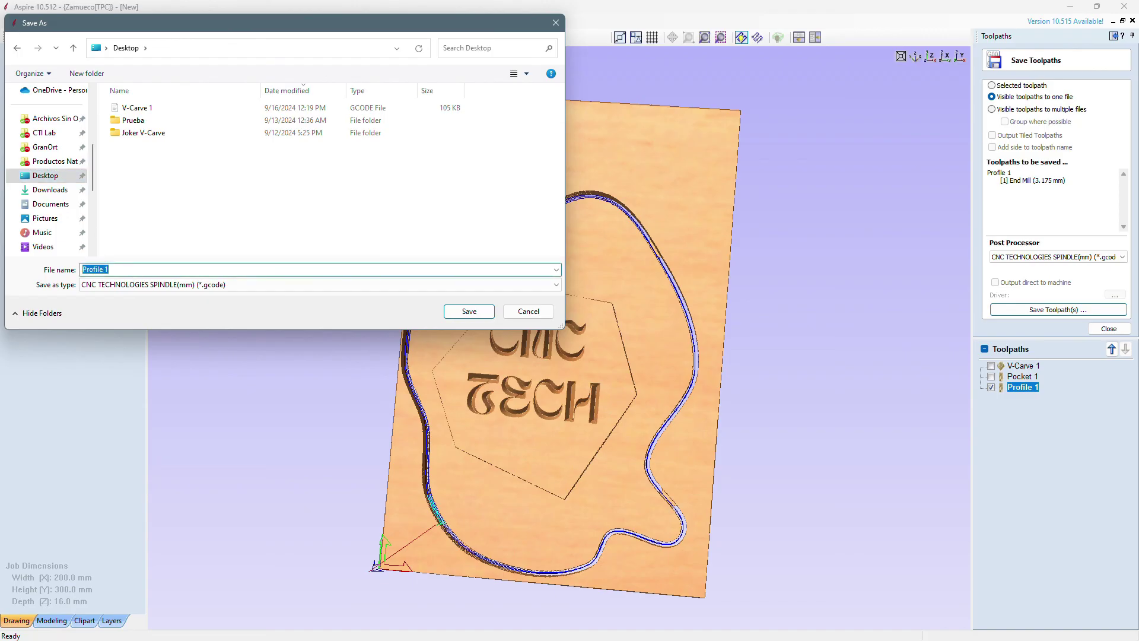
pyautogui.write('Corte')
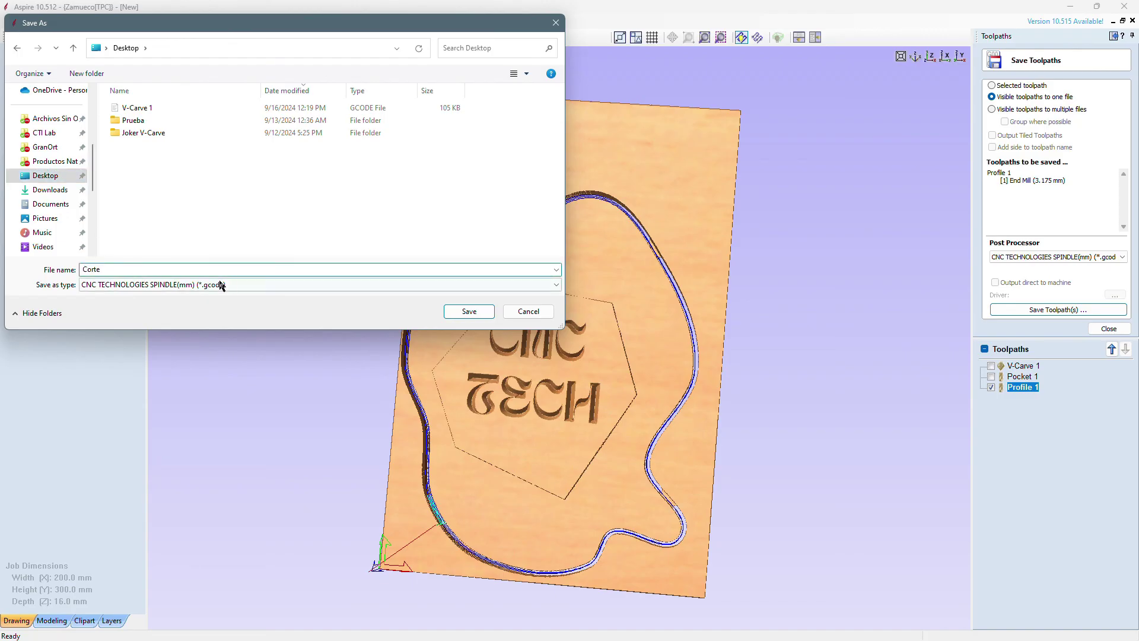
pyautogui.click(468, 311)
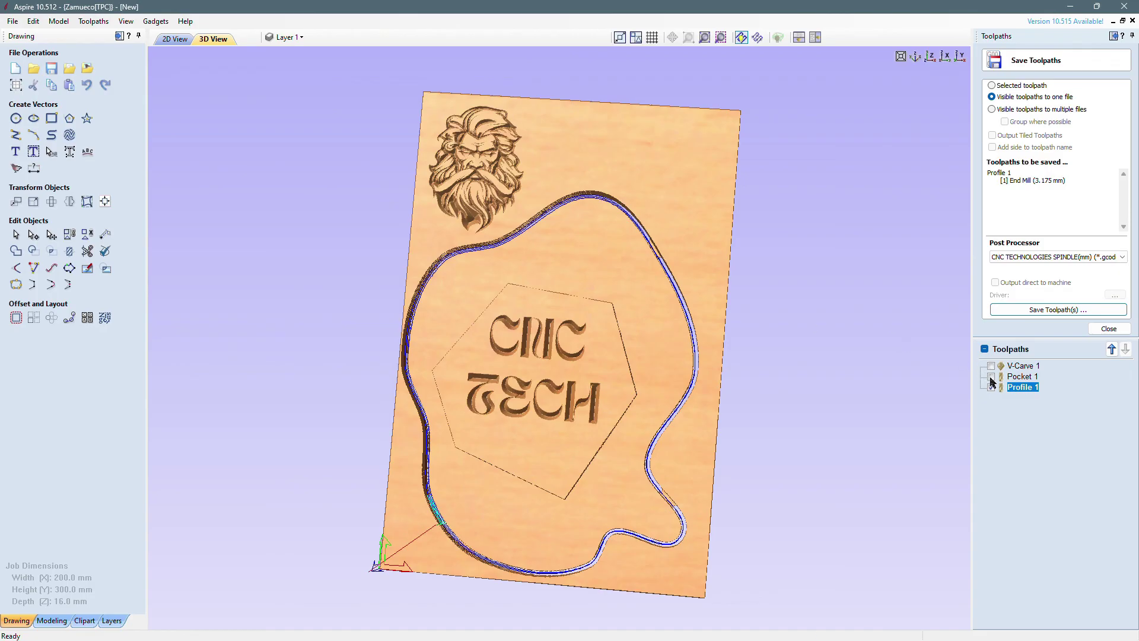
# Make only Pocket 1 visible and save it to the Desktop as a G-code file named Vaciado
pyautogui.click(992, 377)
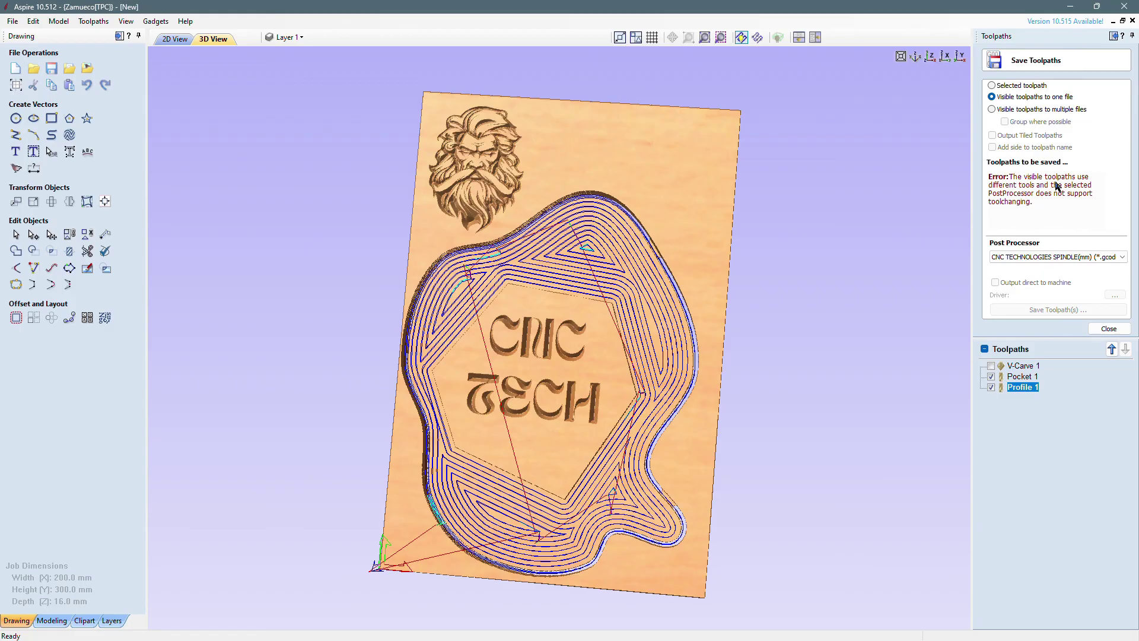
pyautogui.click(991, 388)
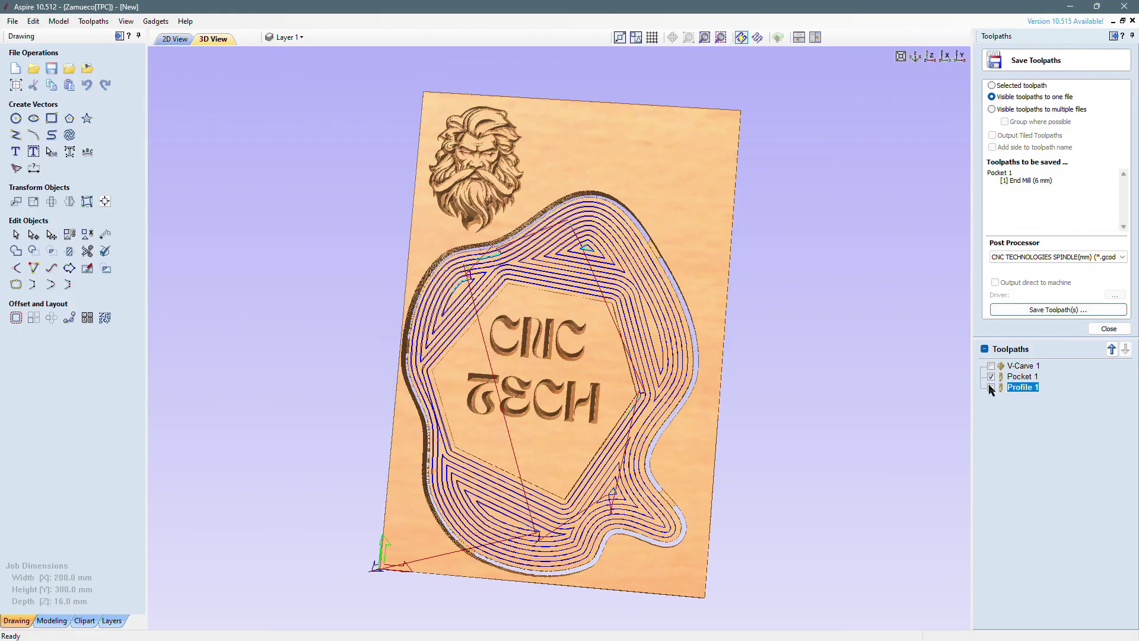
pyautogui.click(1039, 313)
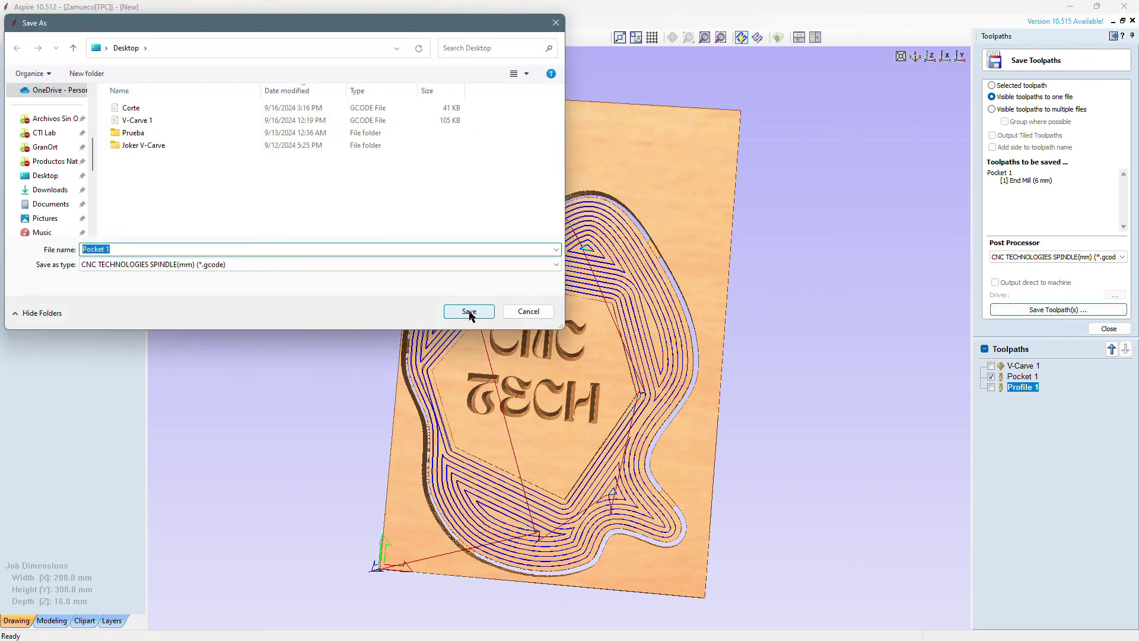
pyautogui.write('Vaciado')
pyautogui.click(469, 311)
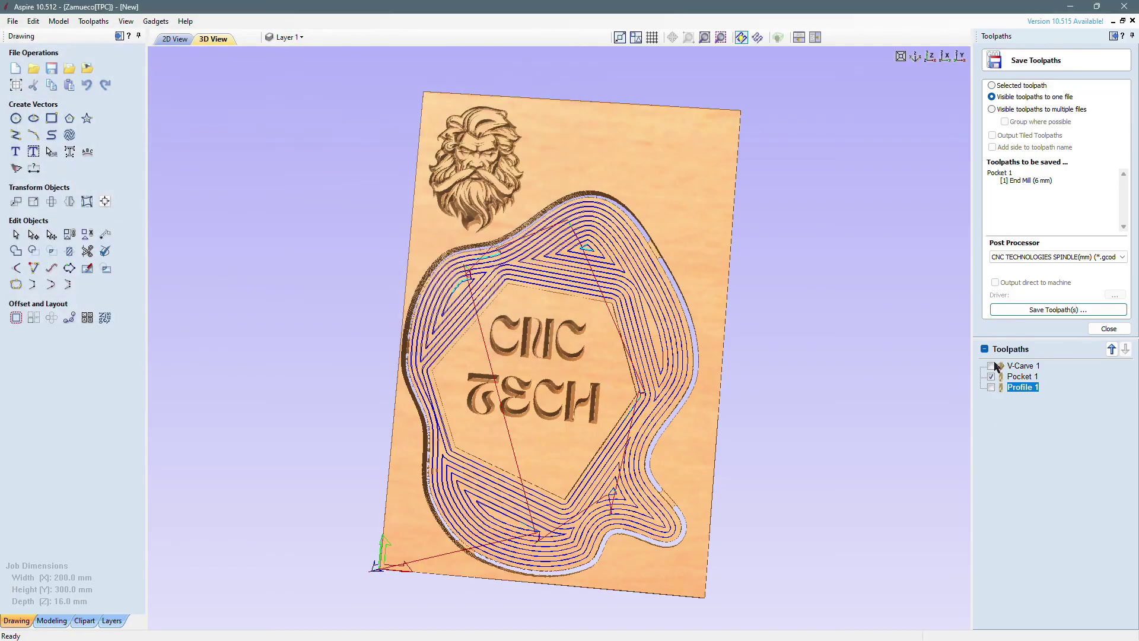
# Make only V-Carve 1 visible, save it to the Desktop as V-Carve 1 replacing the existing file, and close toolpath saving
pyautogui.click(992, 366)
pyautogui.click(991, 376)
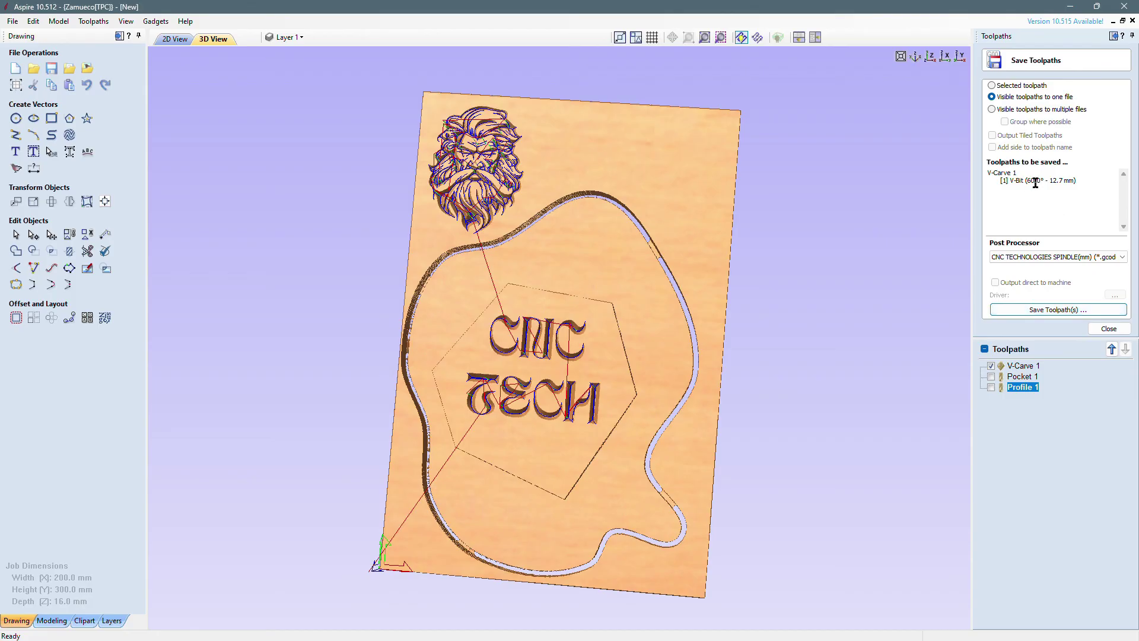
pyautogui.click(1044, 309)
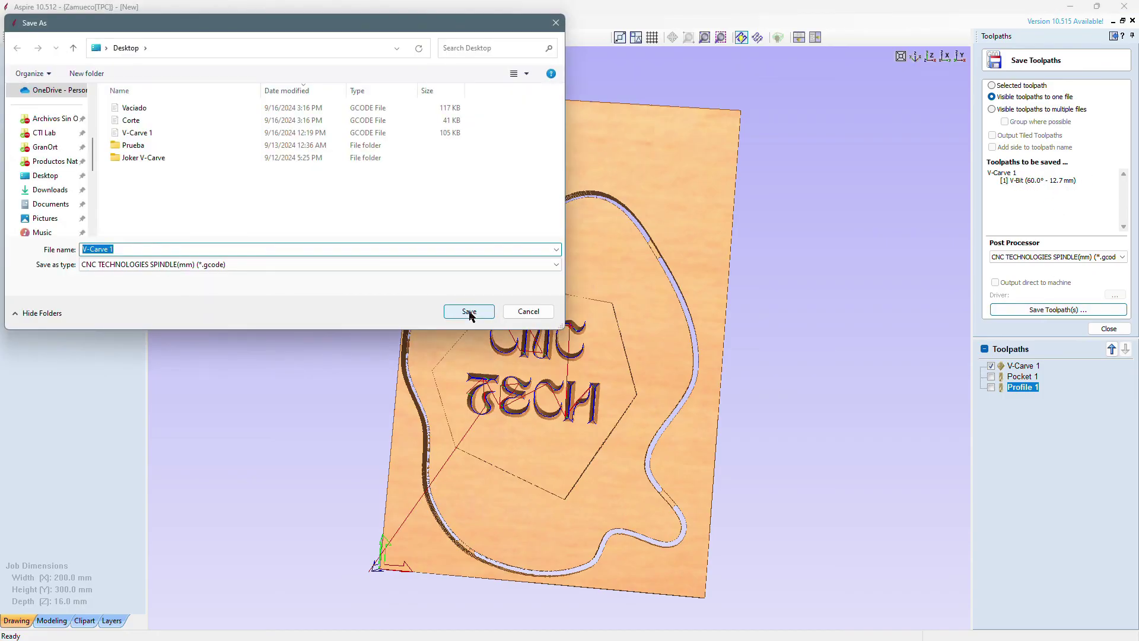
pyautogui.click(469, 312)
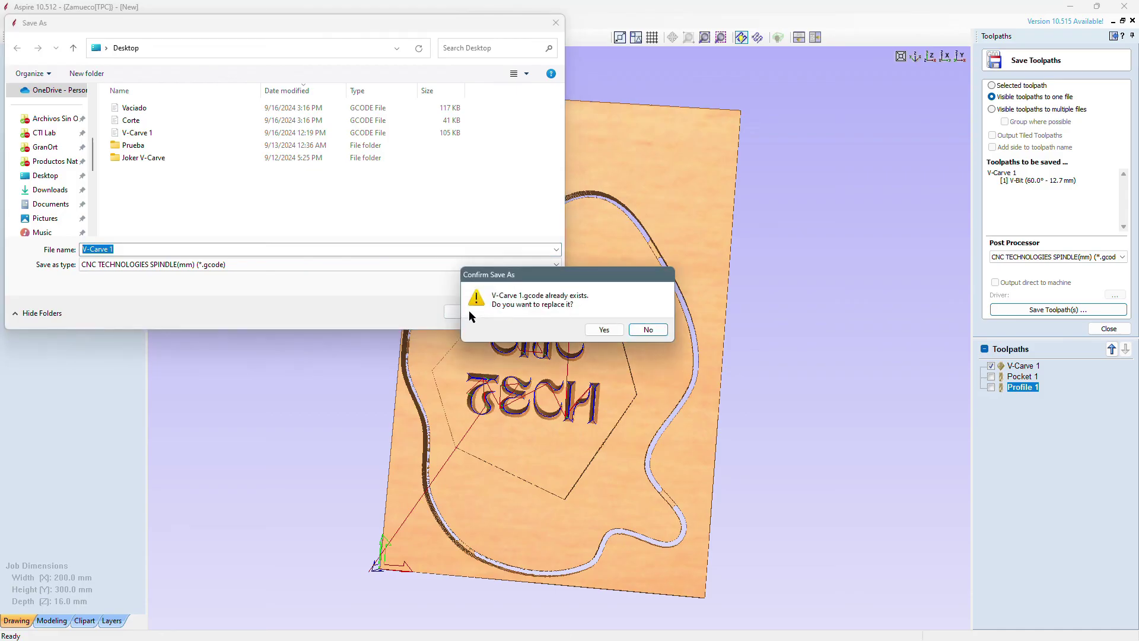
pyautogui.click(604, 330)
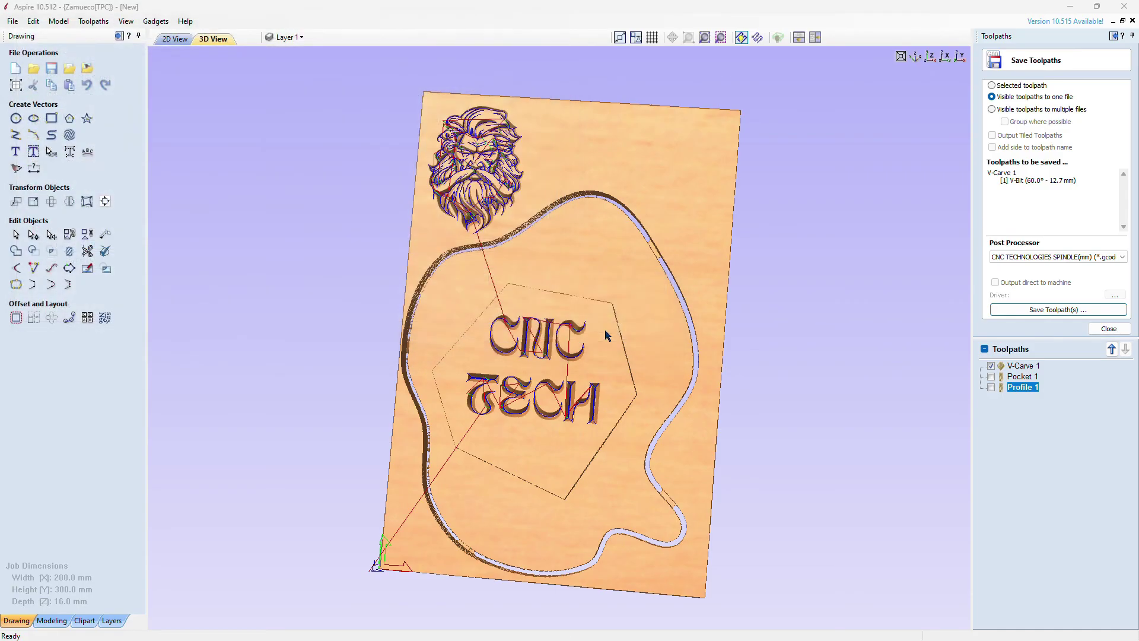
pyautogui.click(1108, 330)
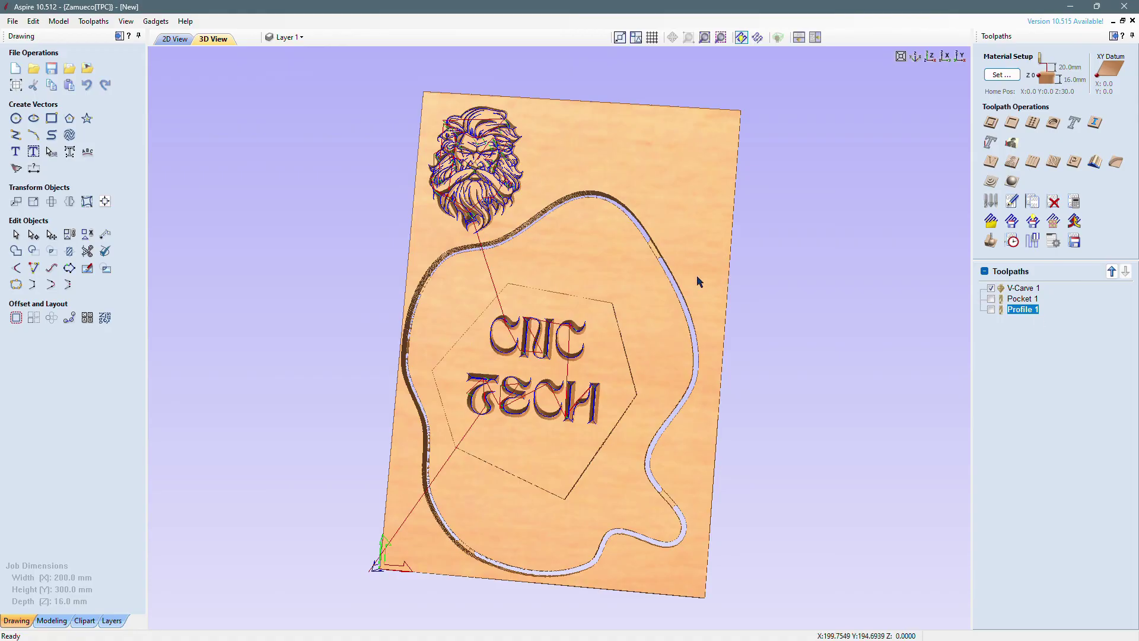
pyautogui.moveTo(702, 282); pyautogui.dragTo(793, 148)
pyautogui.moveTo(680, 247); pyautogui.dragTo(854, 150)
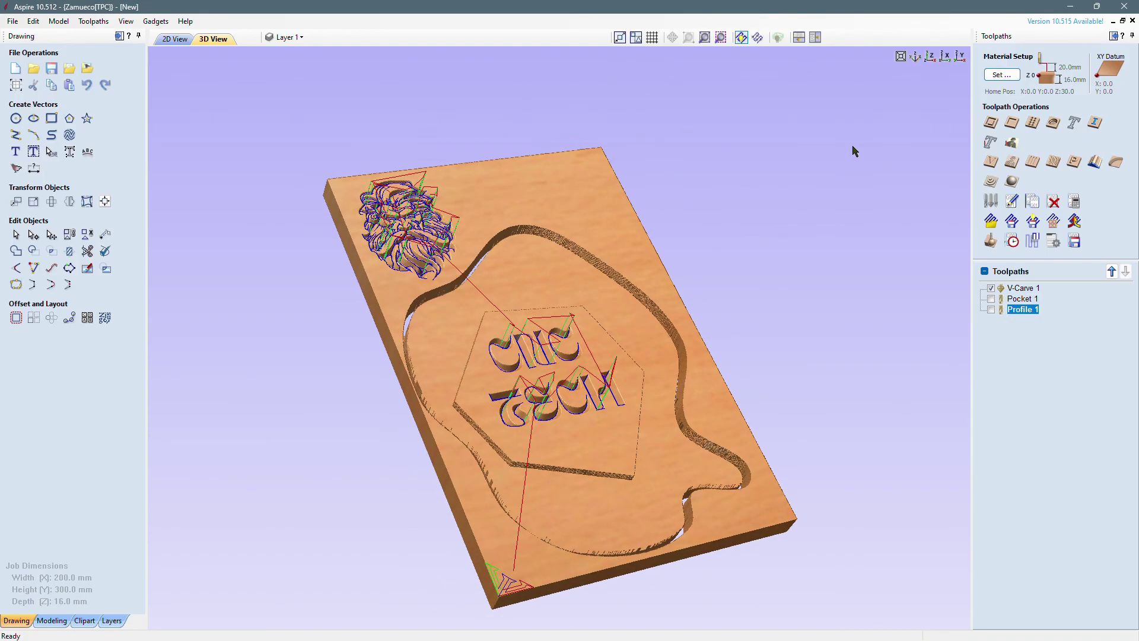